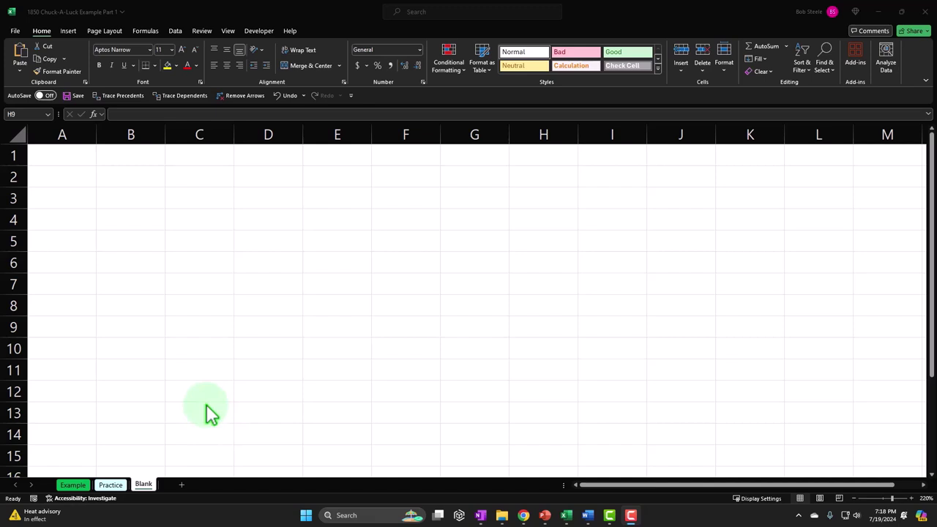
- Open the Example worksheet and look over the Chuck A Luck rules, pay-outs and odds tables
click(100, 470)
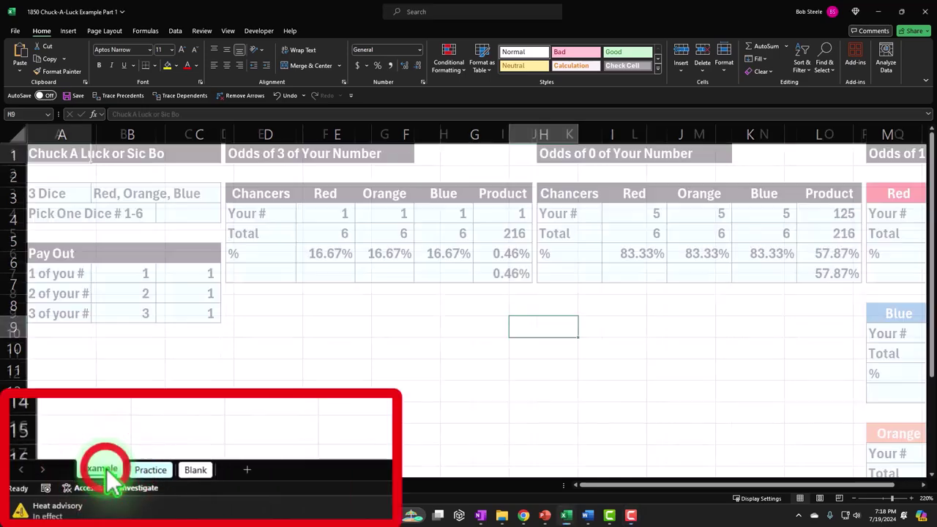
click(113, 359)
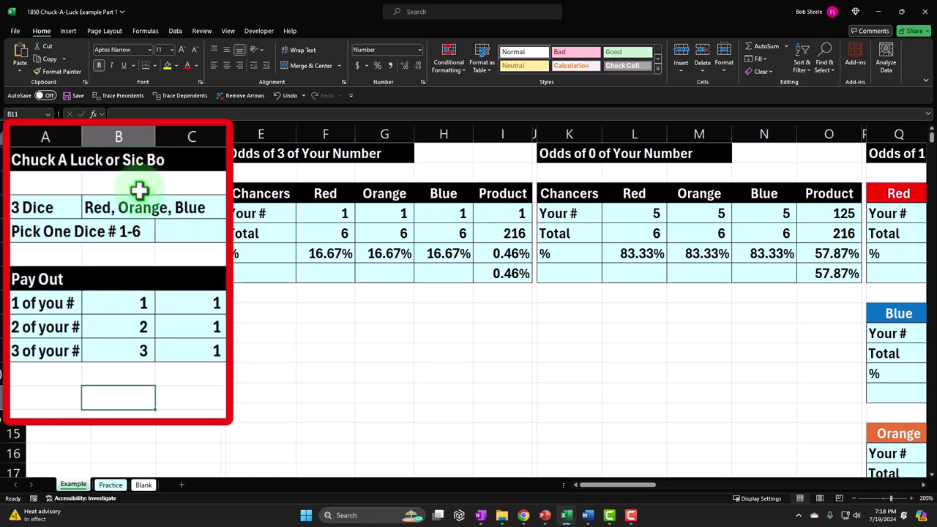
click(194, 366)
scroll(196, 366, up, 1)
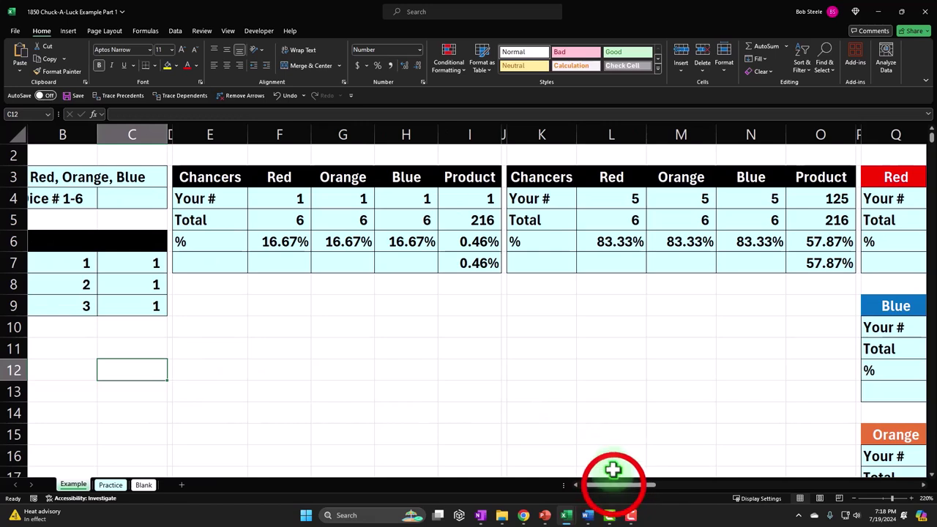
scroll(617, 485, left, 1)
scroll(268, 412, up, 1)
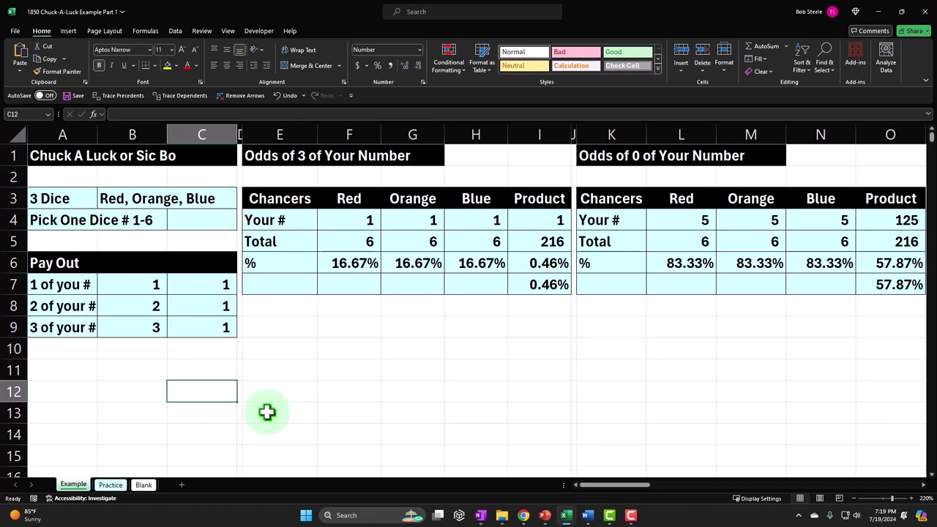
- Read the Chuck A Luck game rules in cells A1 through A4
click(62, 157)
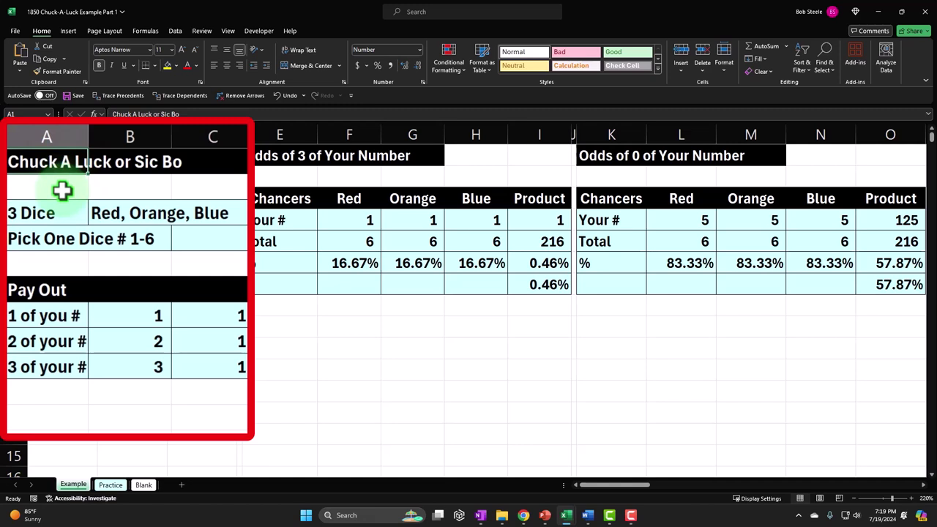
click(62, 191)
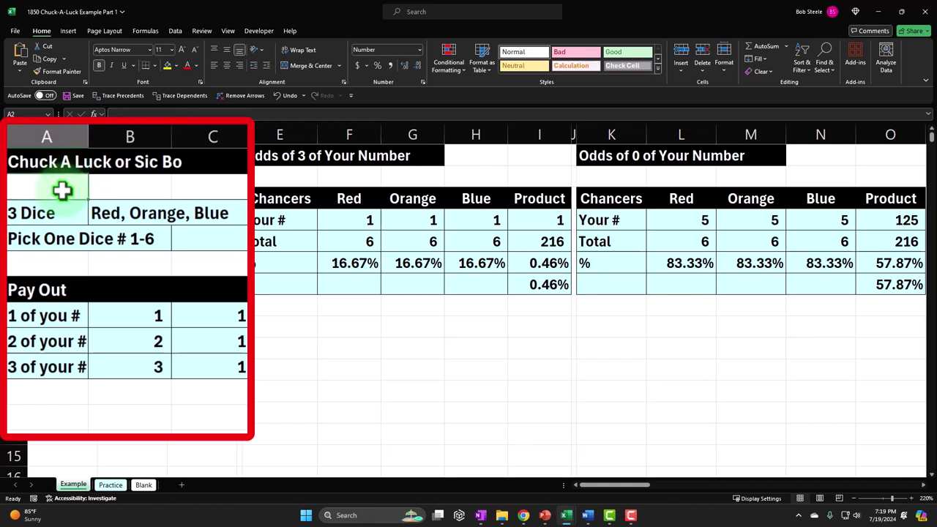
key(Down)
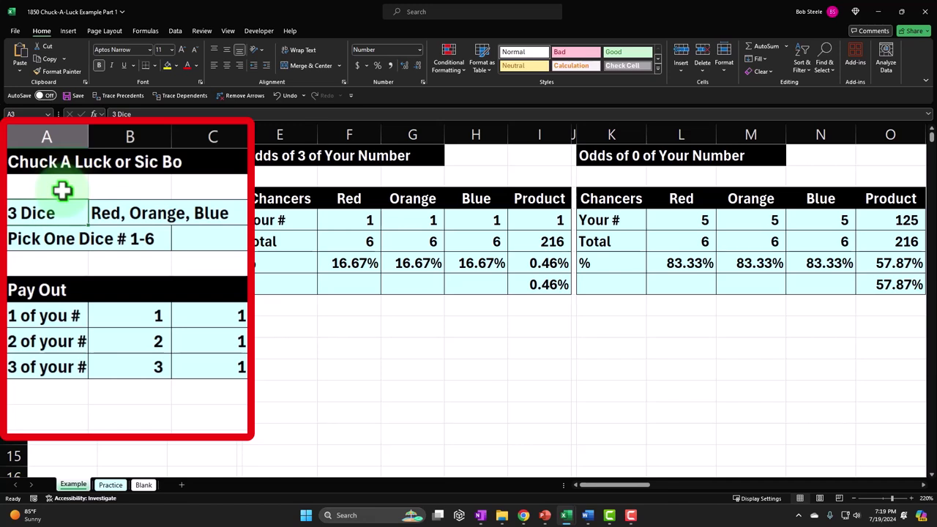
key(Down)
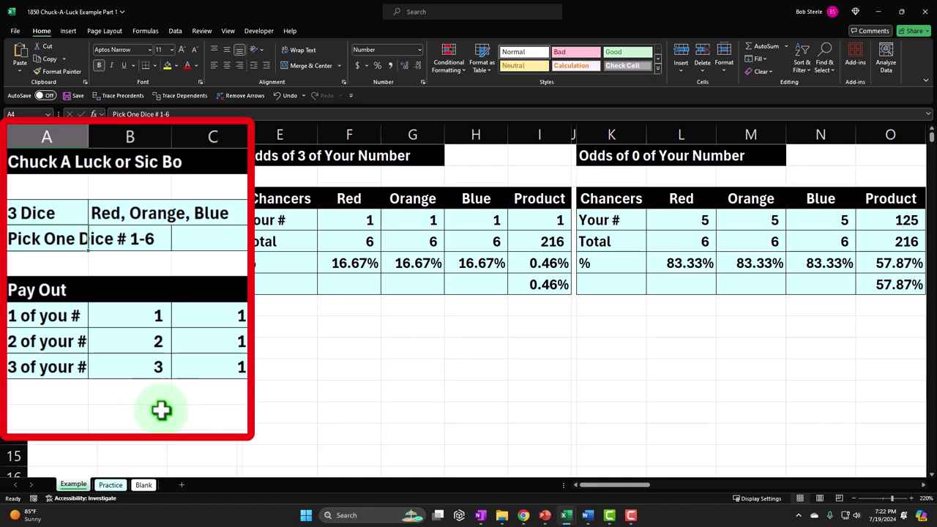
- Examine the Pay Out table's ratios for one, two and three matches of the chosen number
click(58, 316)
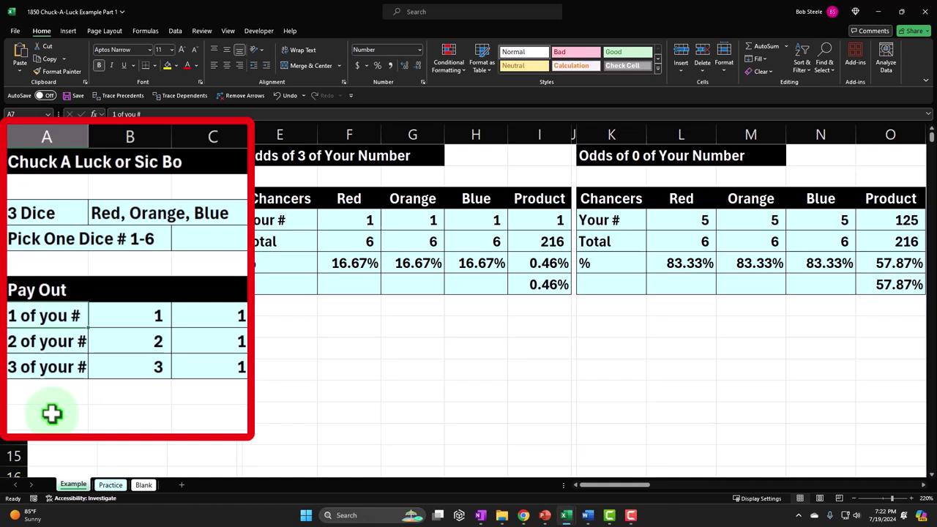
key(Right)
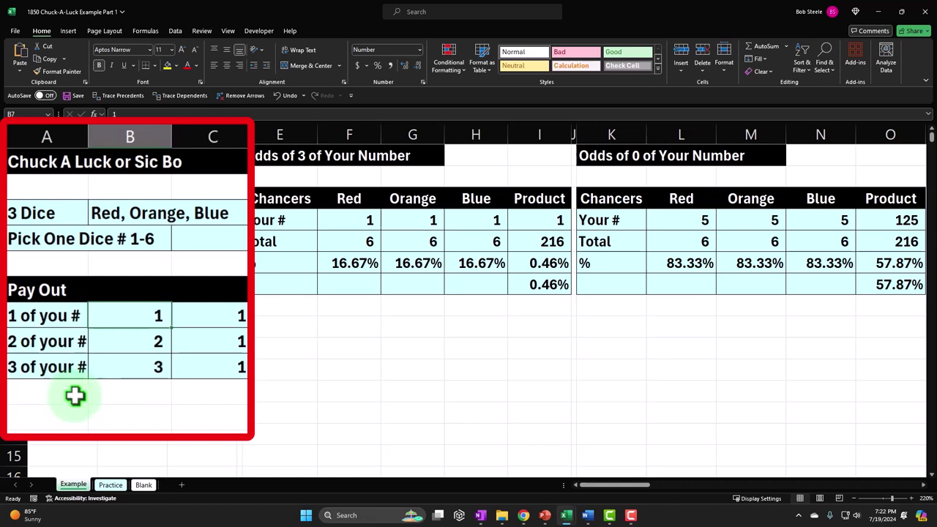
key(Down)
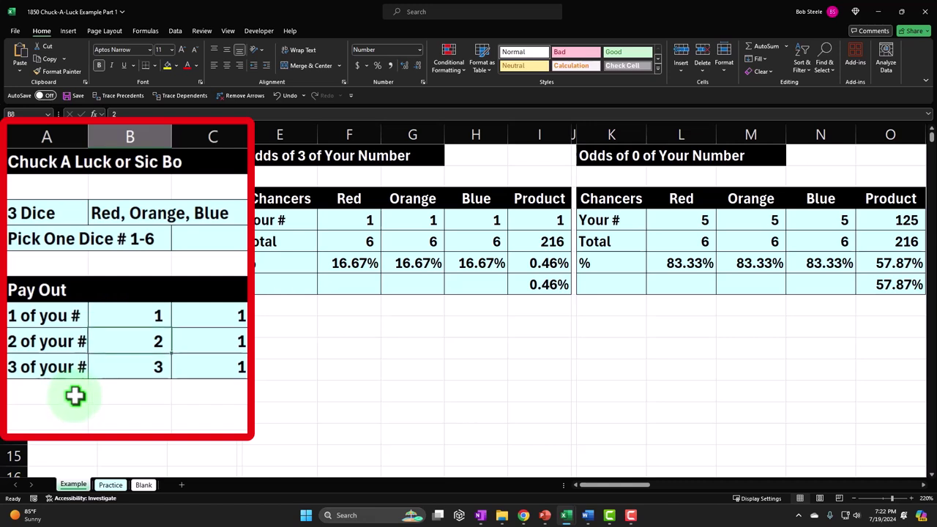
key(Up)
key(Right)
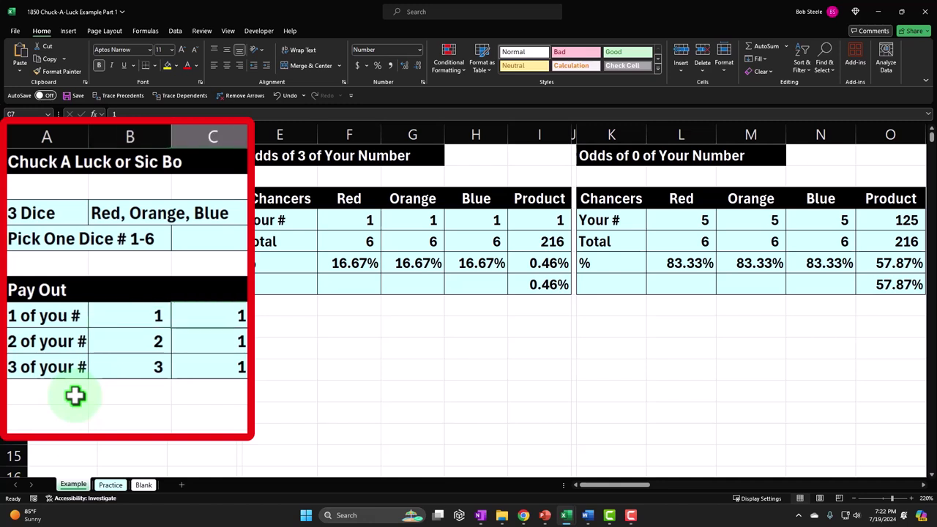
key(Down)
key(Left)
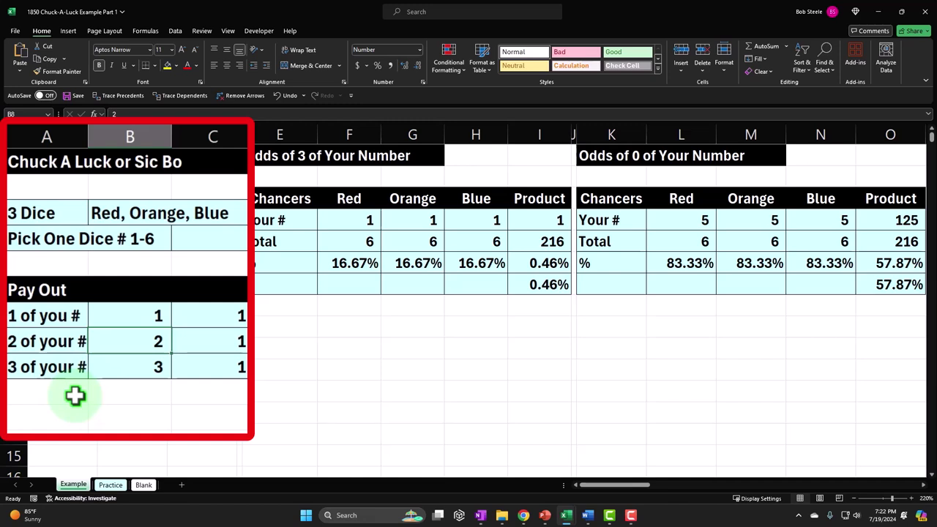
key(Down)
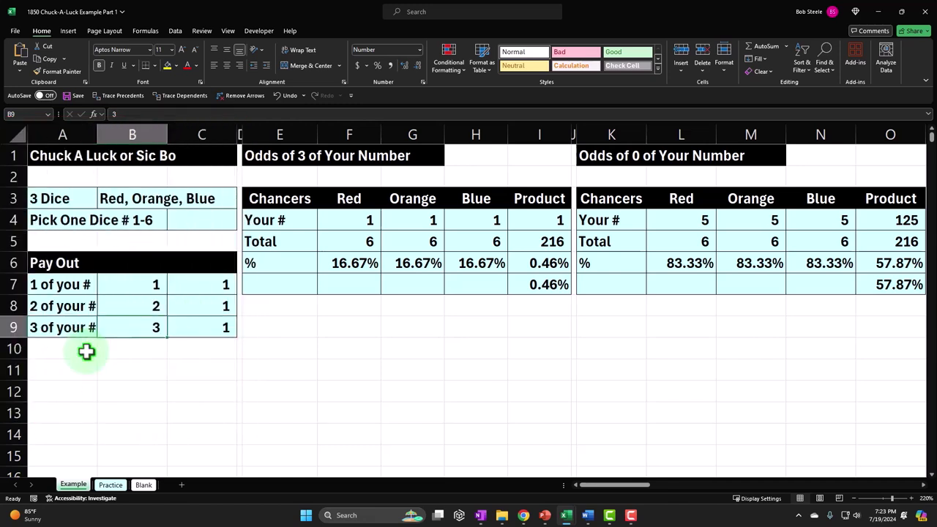
- Look along row 1 from the Odds of 3 of Your Number table through the 0 and 1 tables
click(268, 154)
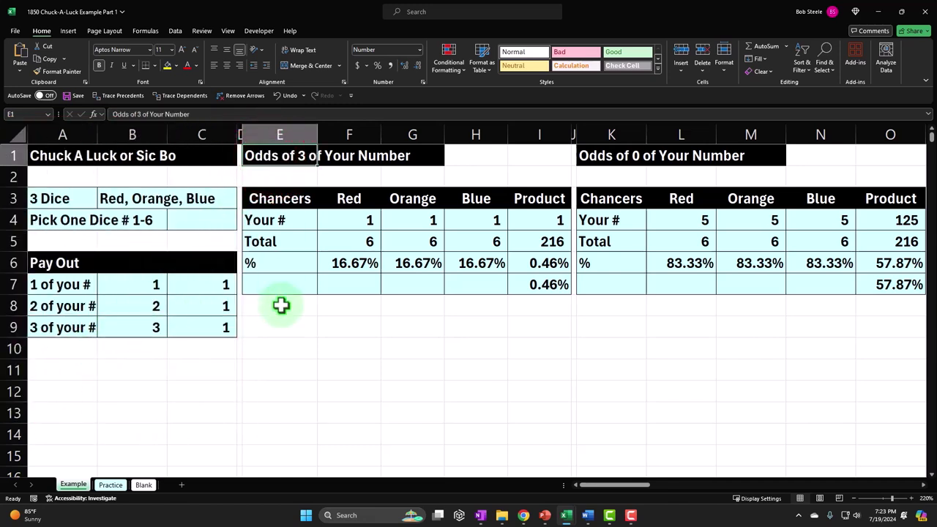
key(Right)
key(Right)
key(Right)
key(Right)
key(Right)
key(Right)
key(Right)
key(Right)
key(Right)
key(Right)
key(Right)
key(Right)
key(Right)
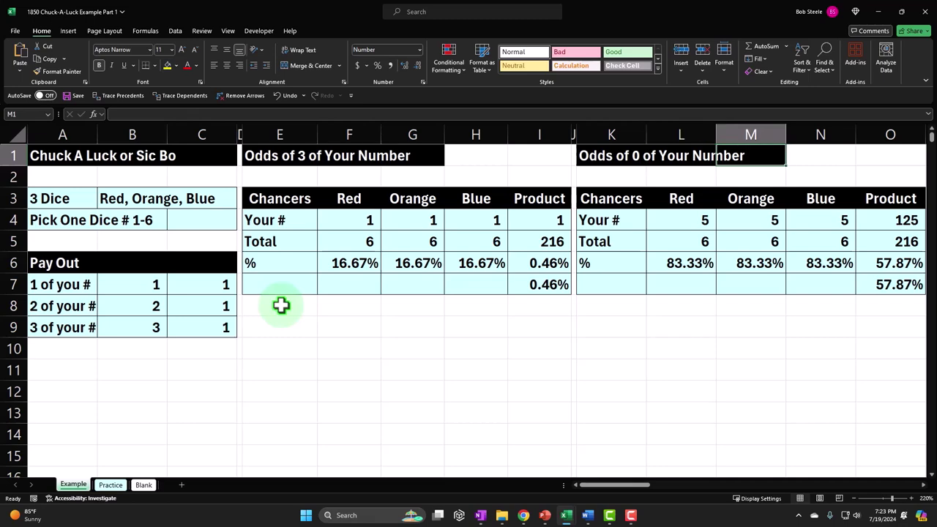
key(Right)
key(Right)
key(Right)
key(Right)
key(Right)
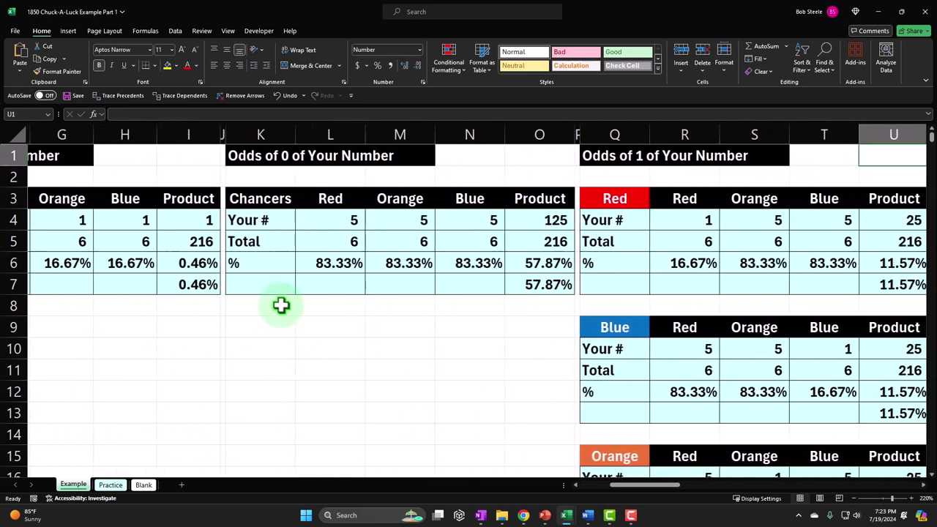
- Re-examine the Odds of 0 and Odds of 1 of Your Number tables, ending at the Odds of 2 heading
key(Left)
key(Left)
key(Left)
key(Left)
key(Left)
key(Left)
key(Left)
key(Left)
key(Left)
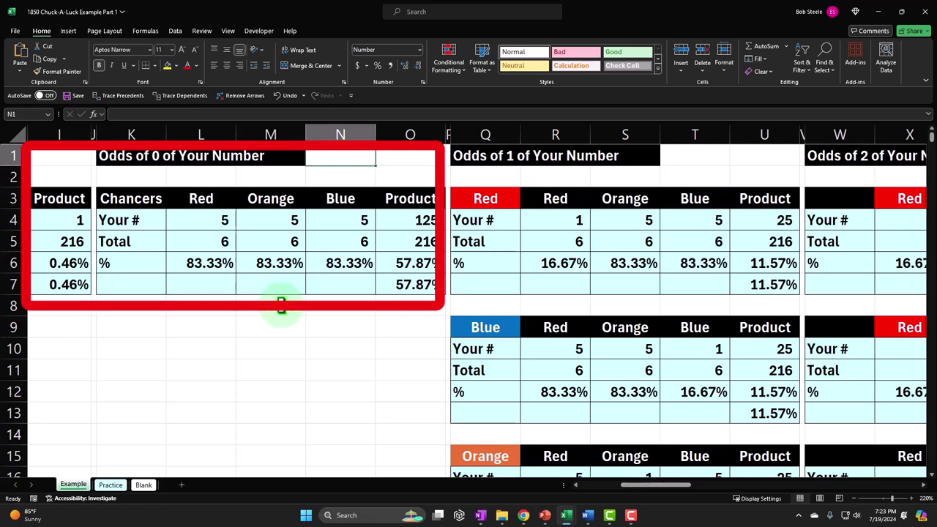
key(Right)
key(Right)
key(Right)
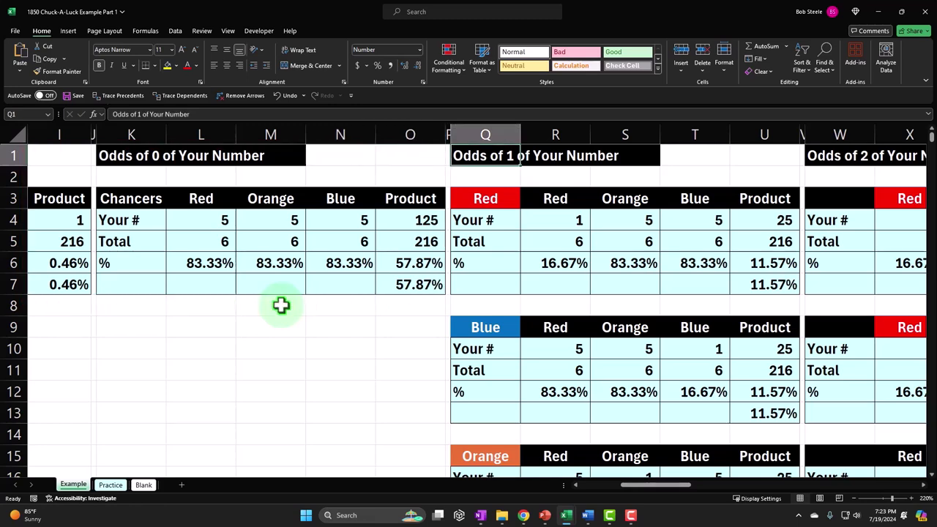
key(Right)
key(Right)
key(Right)
key(Right)
key(Right)
key(Right)
key(Right)
key(Right)
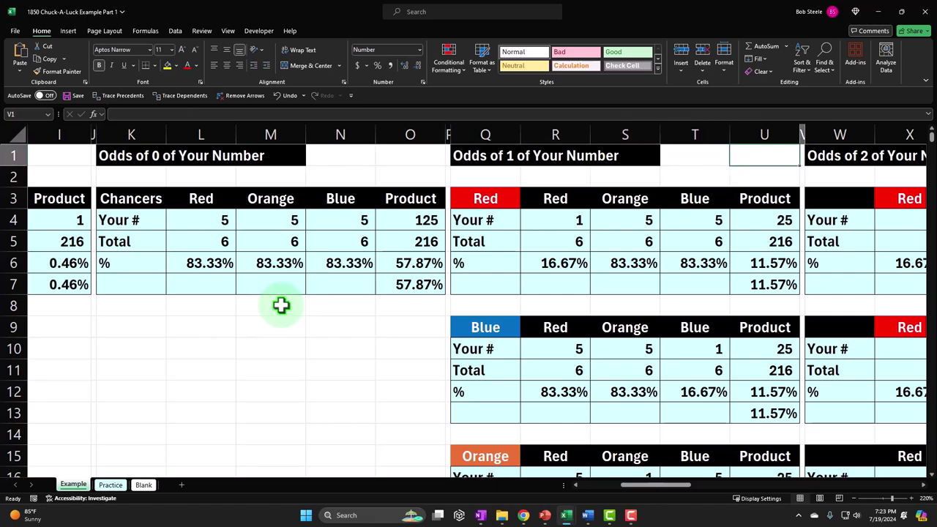
key(Left)
key(Left)
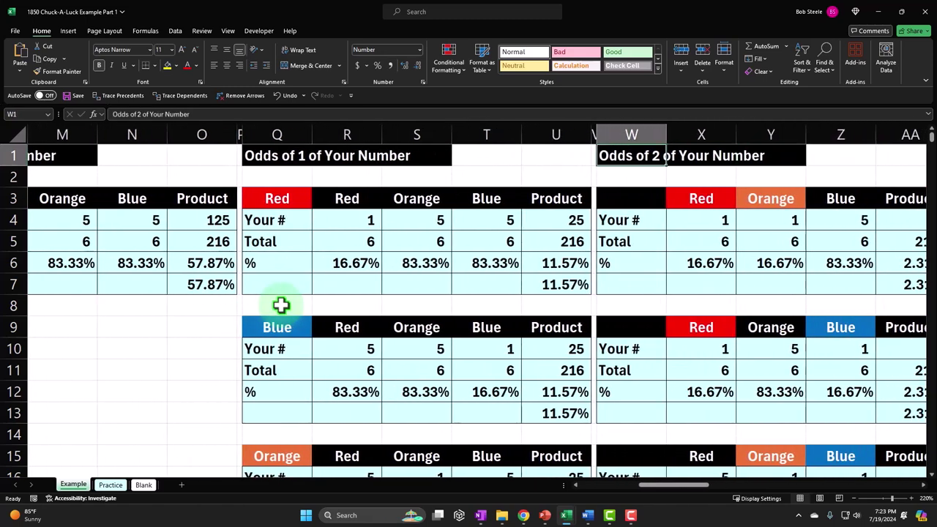
- Examine the Odds of 2 tables, the pay-out and expected profit summary, and the simulated dice rolls up to column AQ
key(Right)
key(Right)
key(Right)
key(Right)
key(Right)
key(Right)
key(Right)
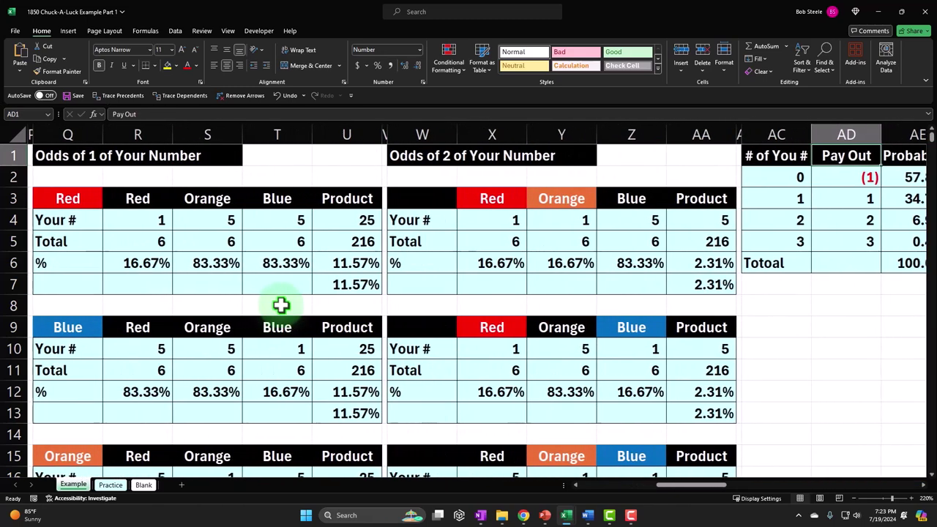
key(Right)
key(Right)
key(Right)
key(Right)
key(Right)
key(Right)
key(Right)
key(Right)
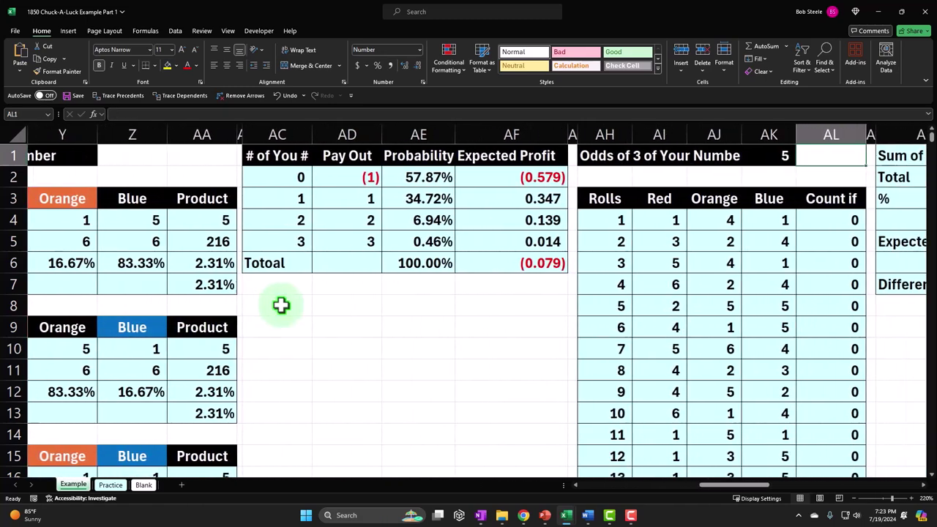
key(Right)
key(Right)
key(Right)
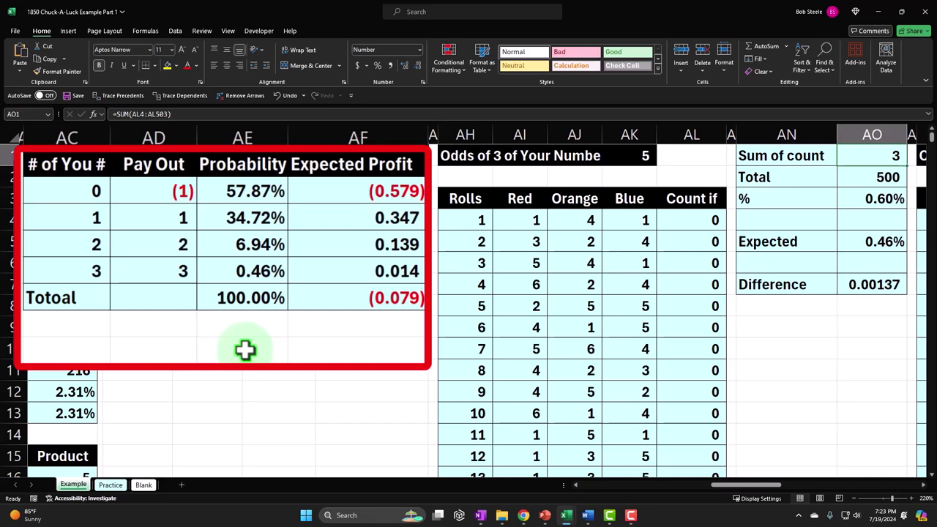
key(Right)
key(Right)
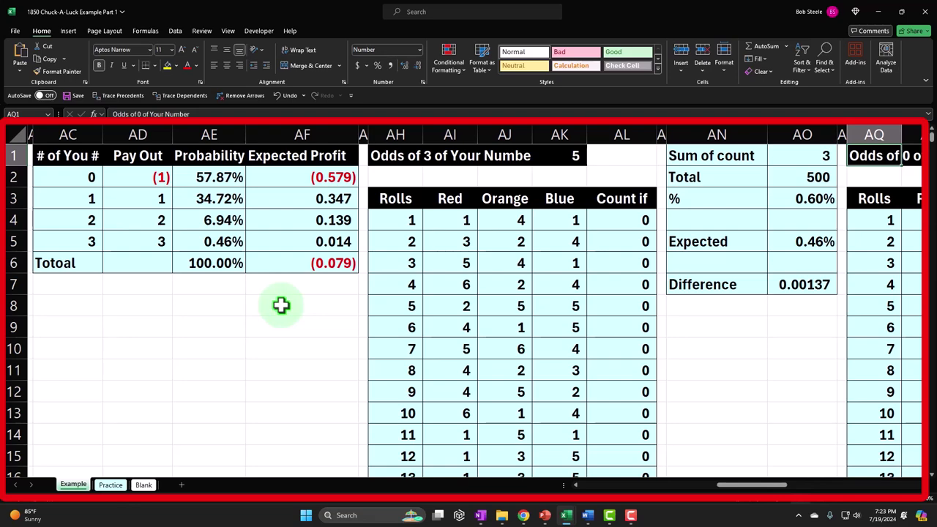
- Return to cell A1 at the start of the Example worksheet
key(ctrl+Left)
key(ctrl+Left)
key(ctrl+Left)
key(ctrl+Left)
key(ctrl+Left)
key(ctrl+Left)
key(ctrl+Left)
key(ctrl+Left)
key(ctrl+Left)
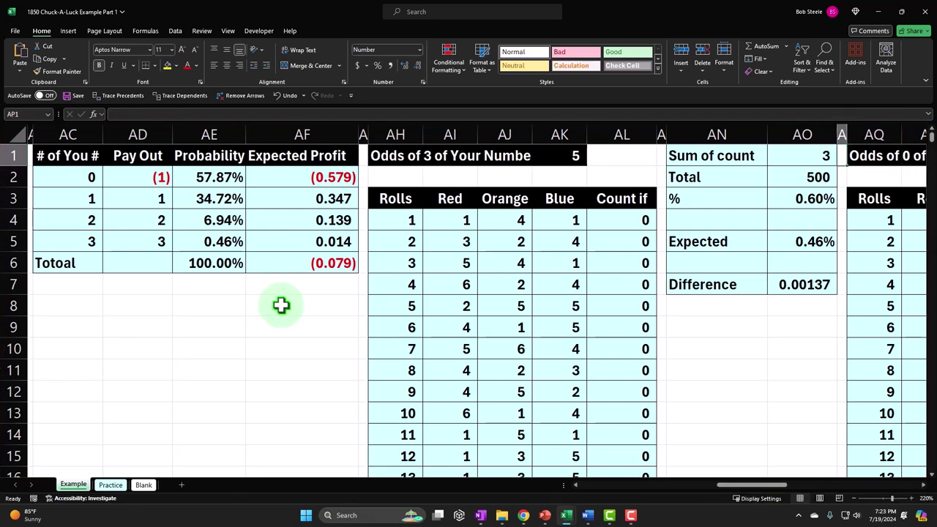
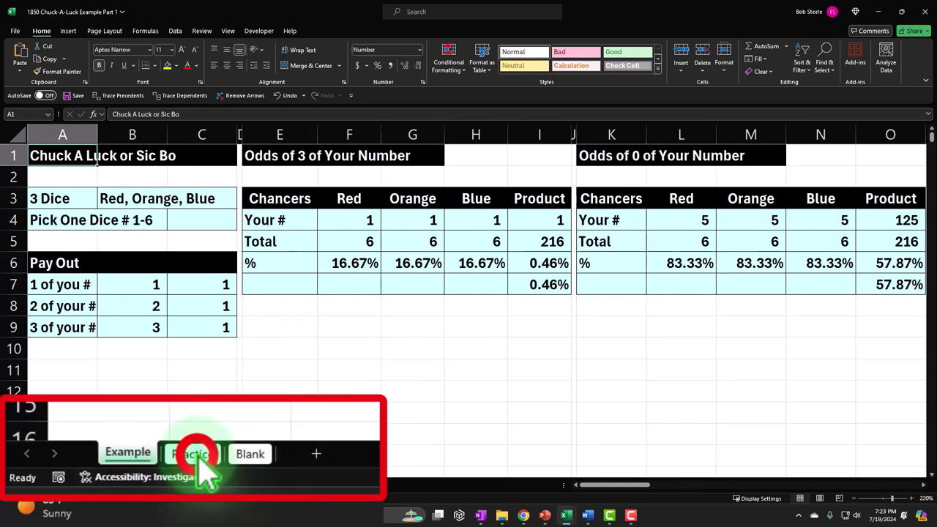
- Open the Practice worksheet, enlarge it to 205% and look over its preformatted empty tables
click(227, 322)
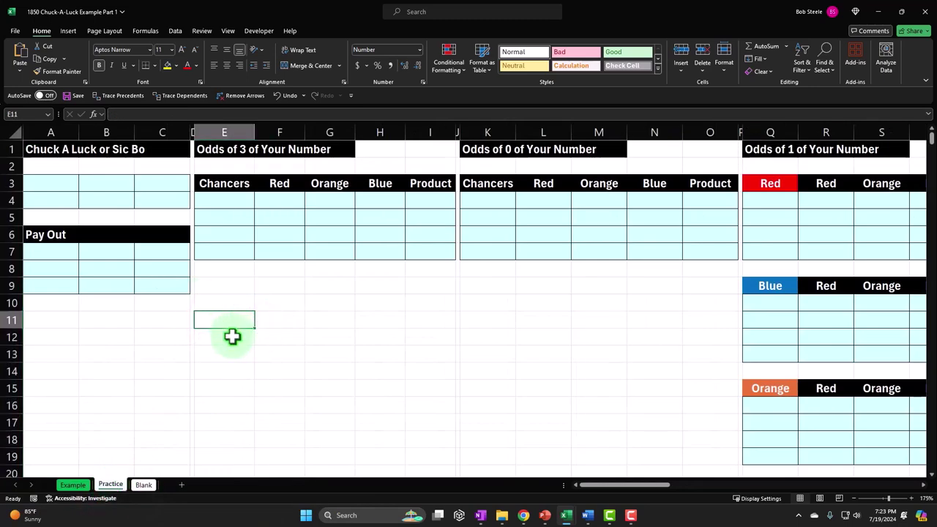
scroll(231, 324, up, 2)
click(640, 485)
drag(641, 486, 634, 485)
click(238, 375)
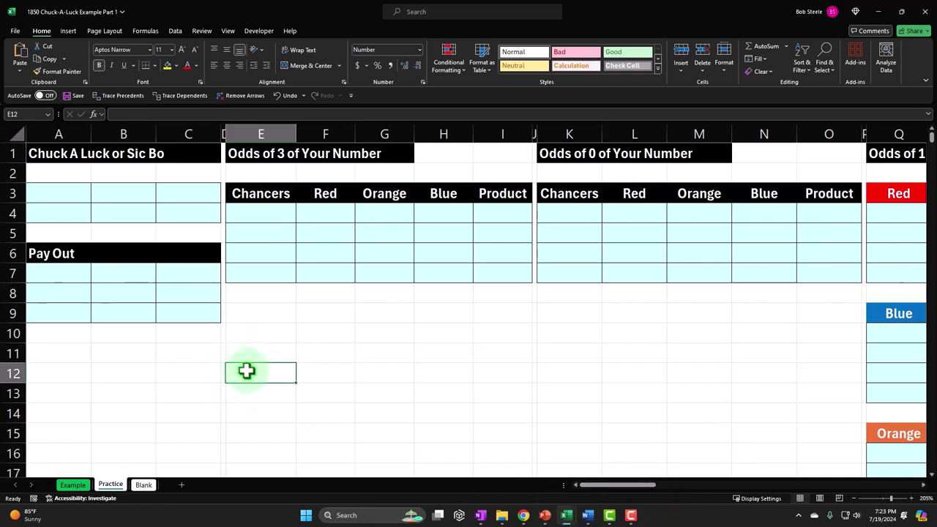
click(247, 378)
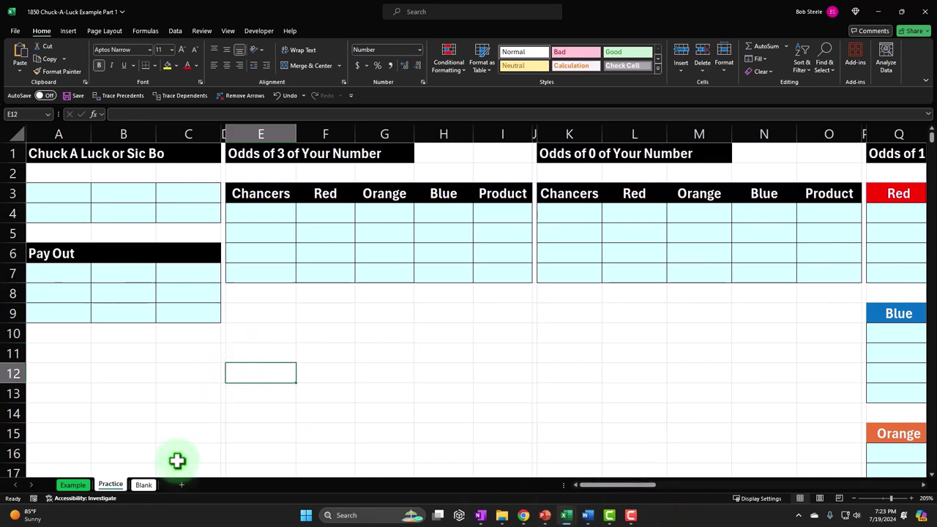
- Switch to the Blank worksheet and enlarge its view to 295%
click(210, 473)
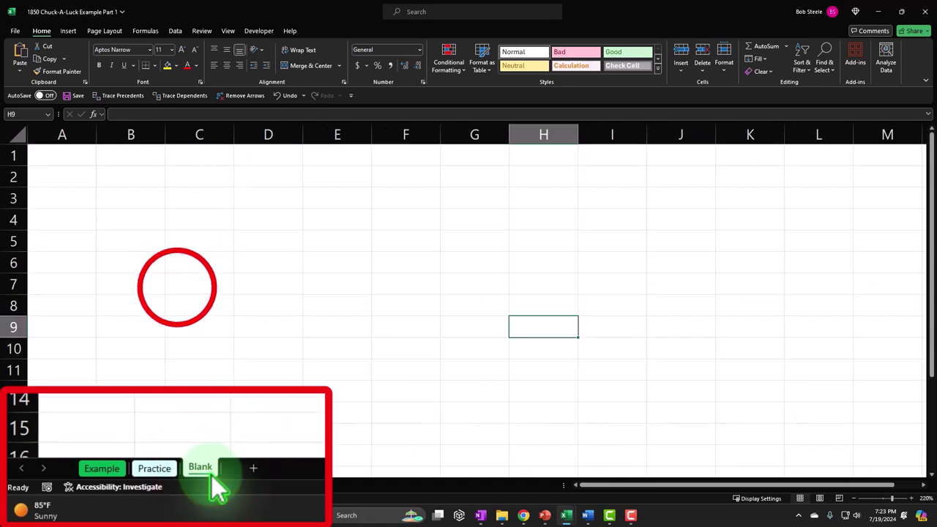
click(178, 286)
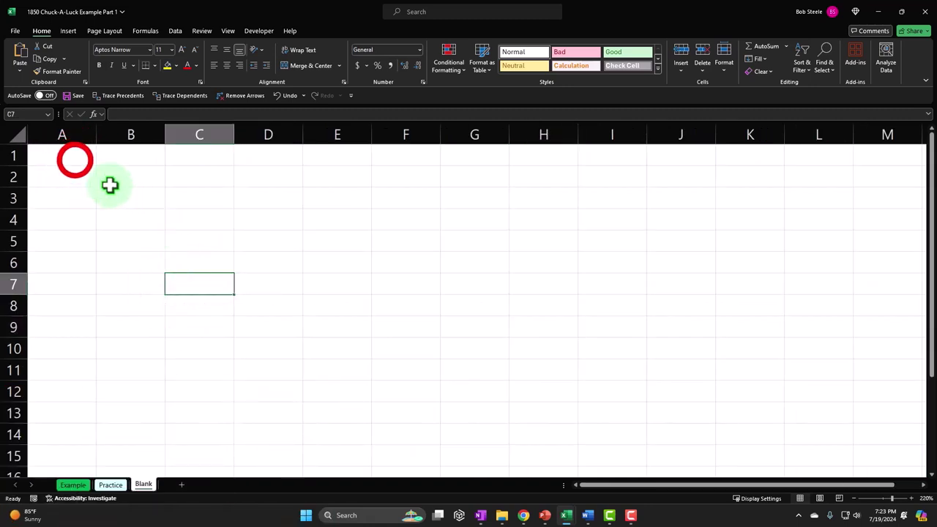
click(75, 158)
ctrl+scroll(86, 245, up, 3)
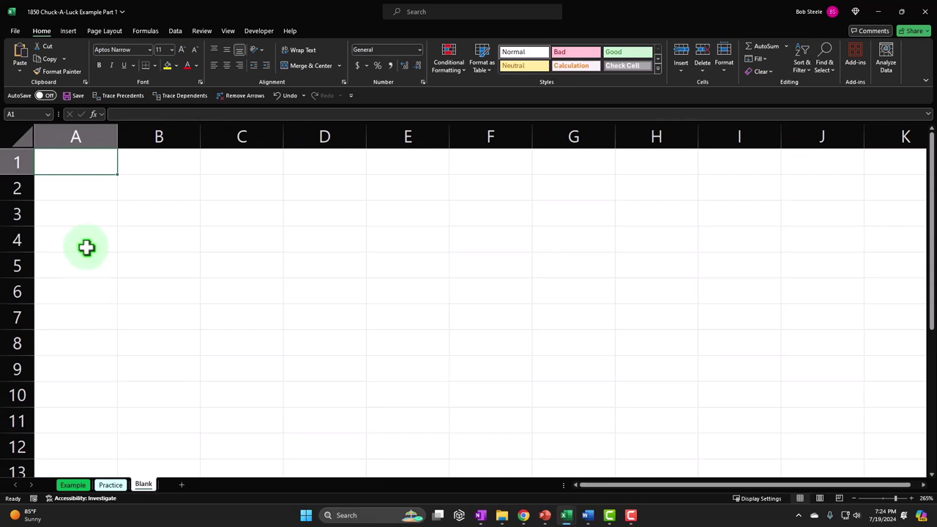
click(310, 297)
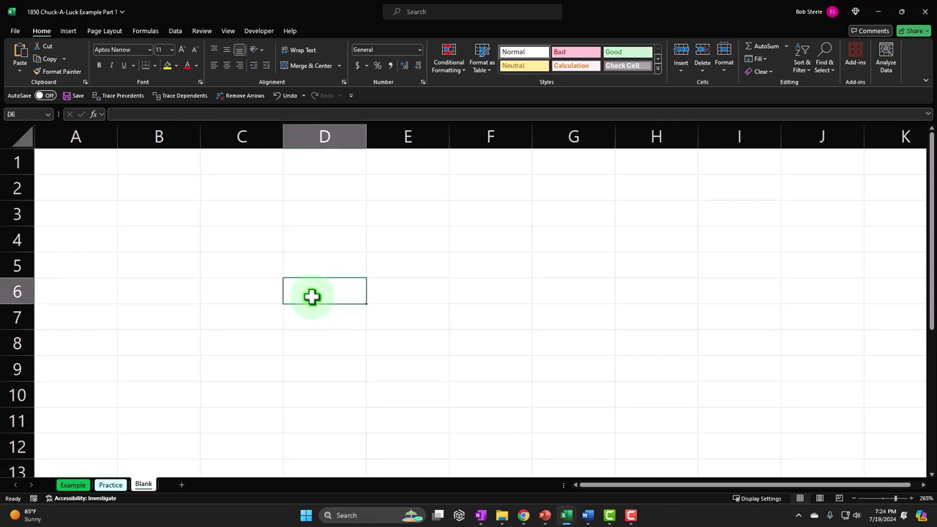
ctrl+scroll(312, 295, up, 2)
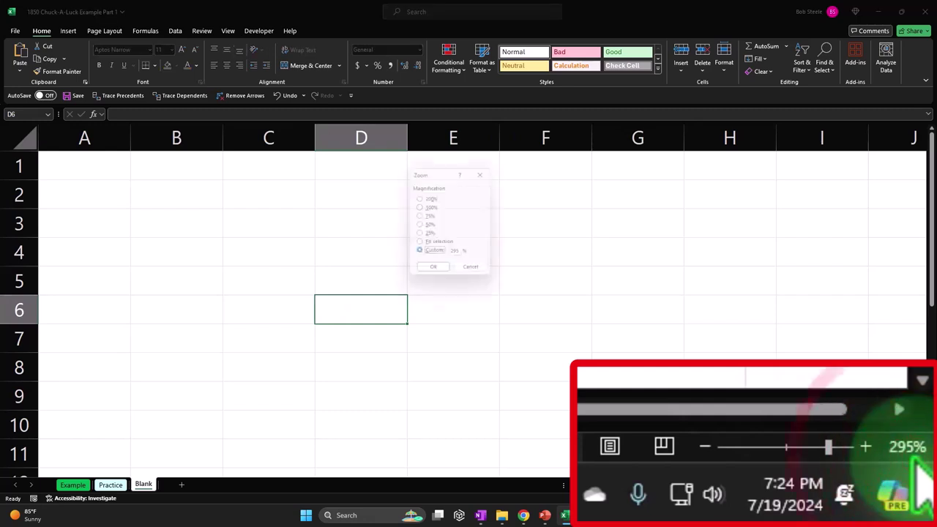
click(924, 498)
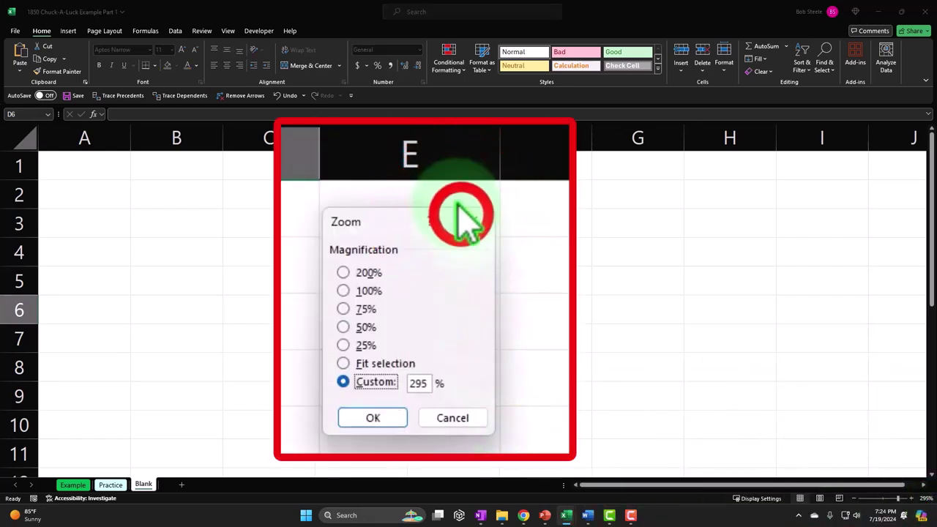
click(483, 174)
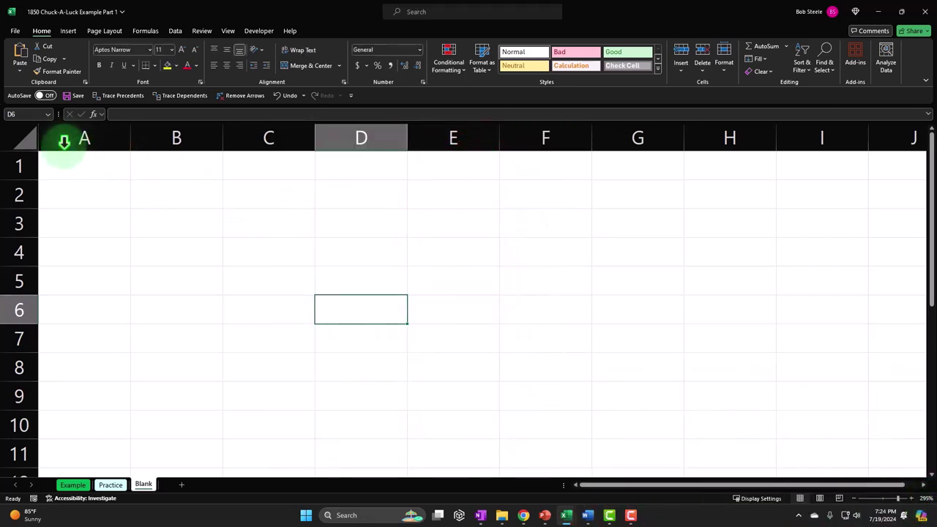
- Format the whole Blank sheet as bold Currency with no symbol, 0 decimal places and red negative numbers in parentheses
click(21, 139)
right_click(248, 191)
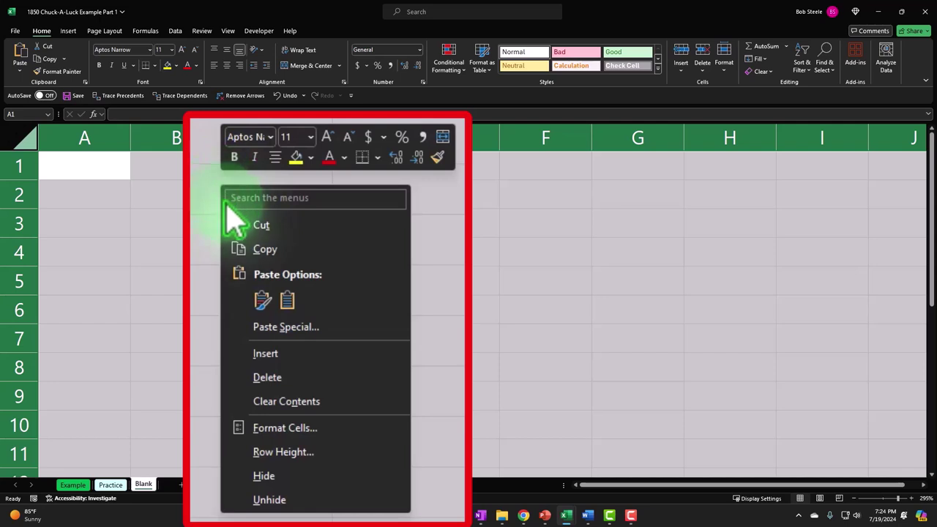
click(268, 436)
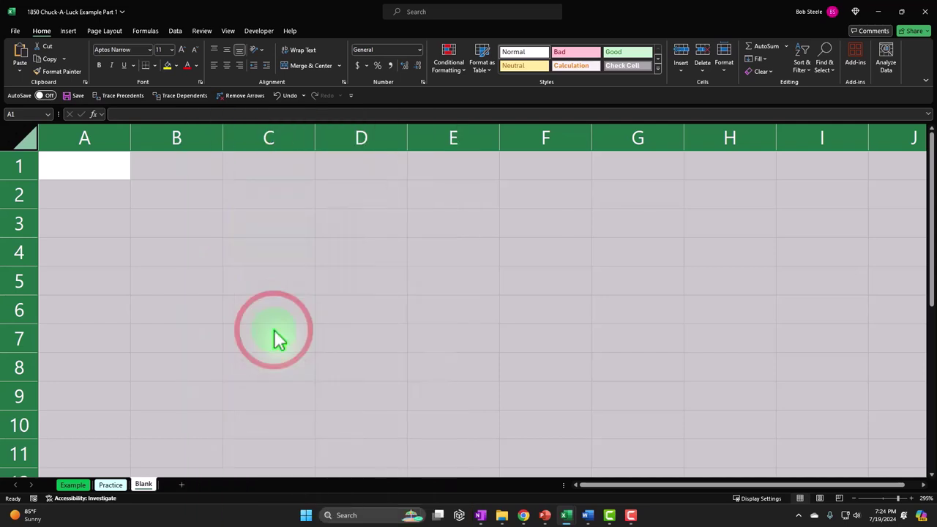
click(196, 209)
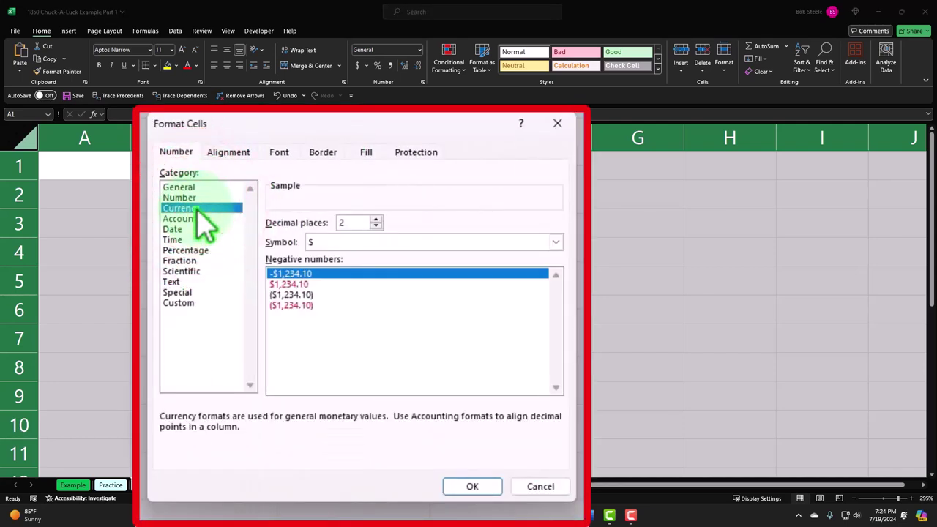
click(297, 305)
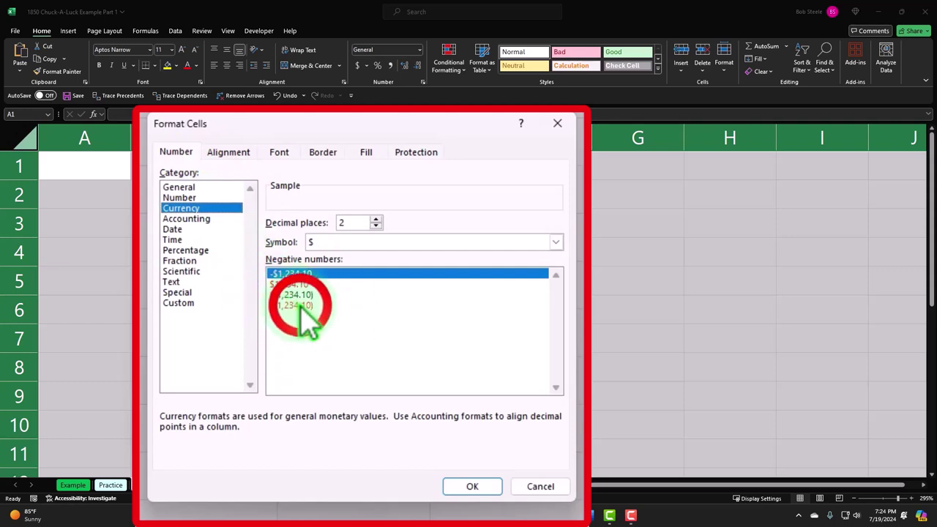
click(374, 243)
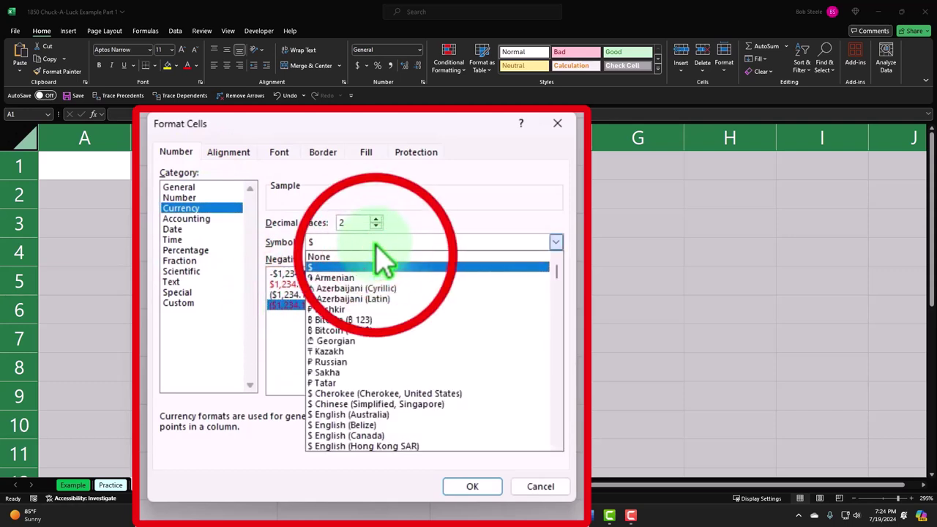
click(381, 253)
click(376, 226)
click(375, 226)
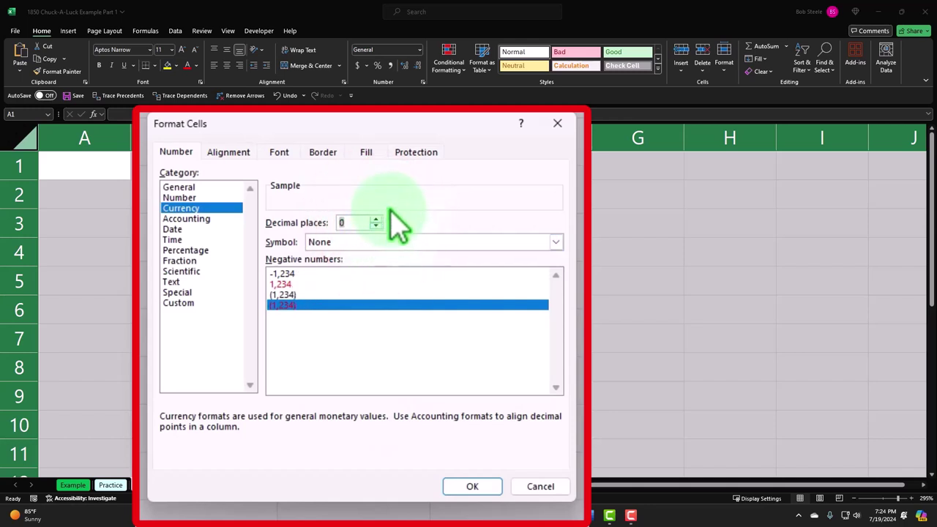
click(476, 487)
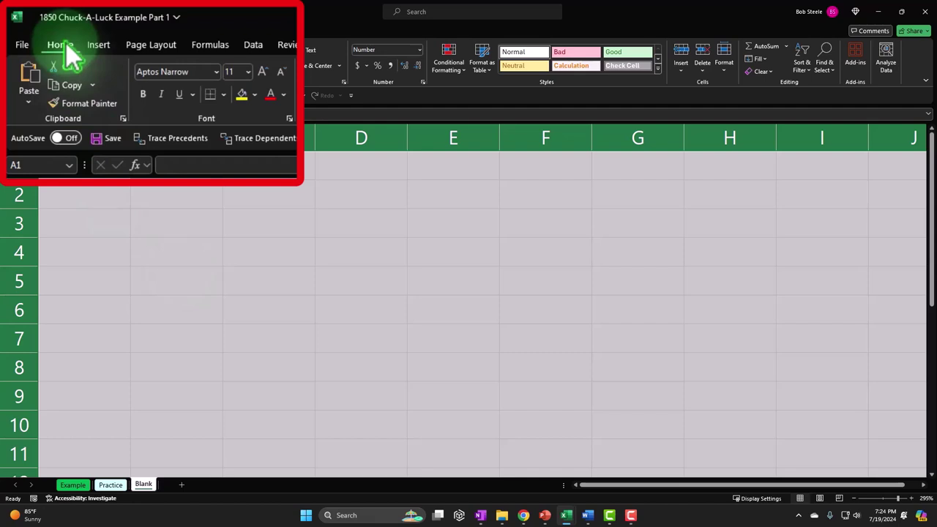
click(145, 95)
- Enter the title "Chuck A Luck or Sic Bo" in cell A1
click(125, 173)
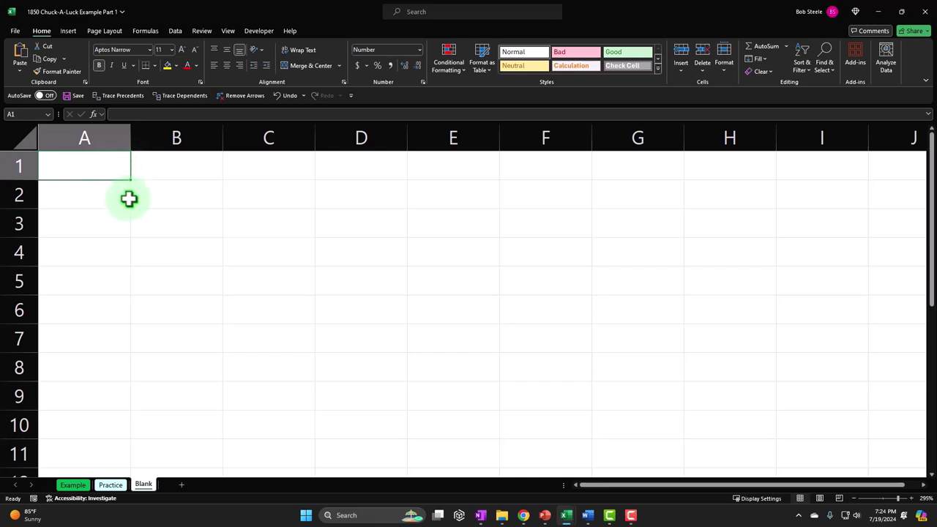
text(Chukc)
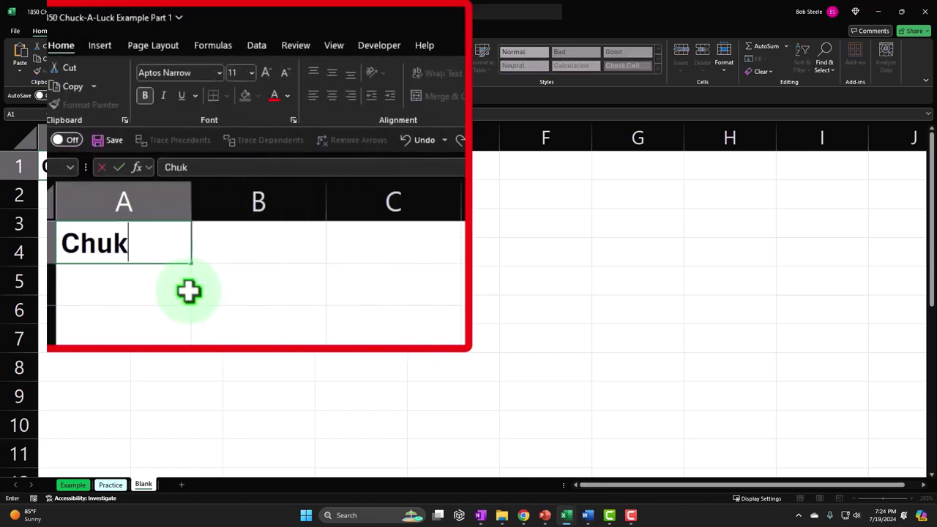
key(BackSpace)
key(BackSpace)
text(ck)
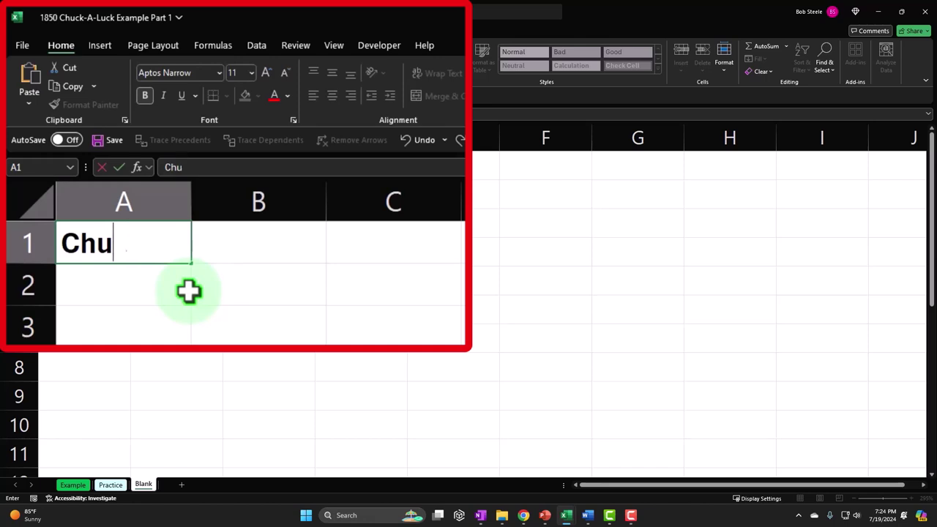
text( A)
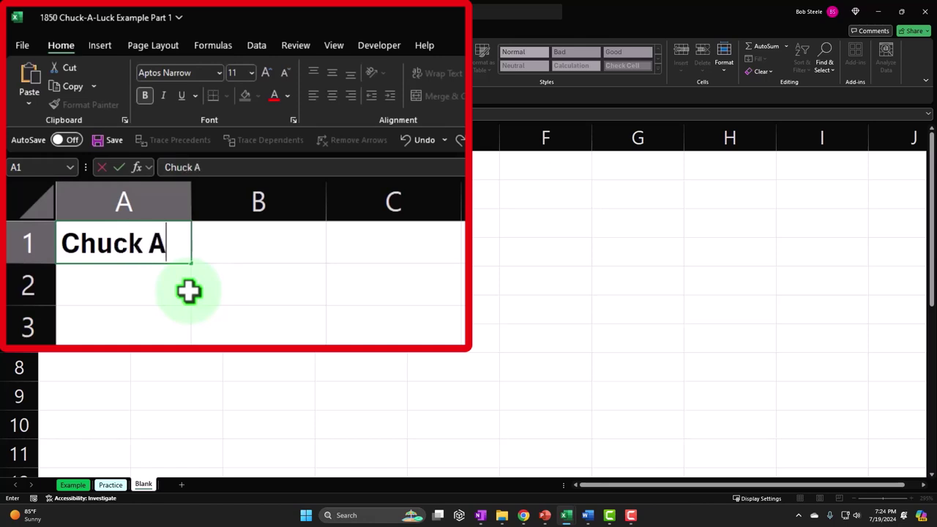
text( Luck )
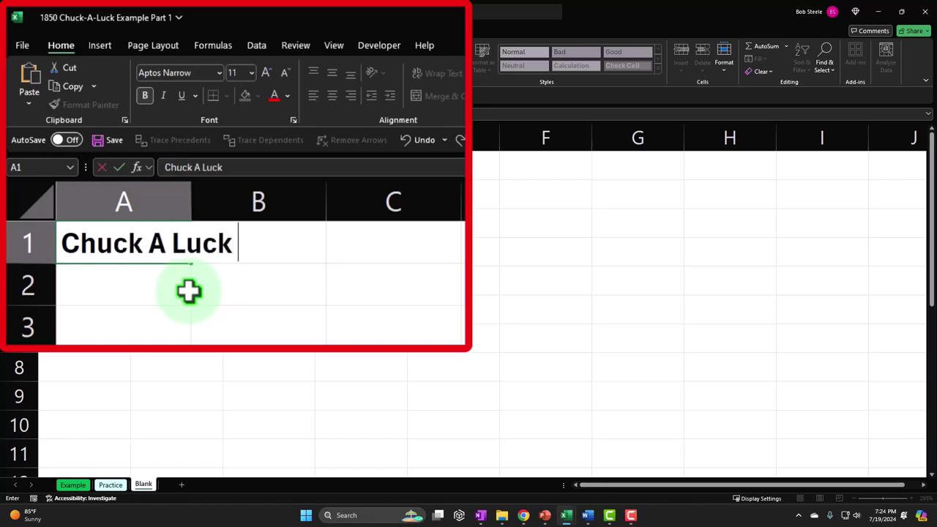
text(or Sic Bo)
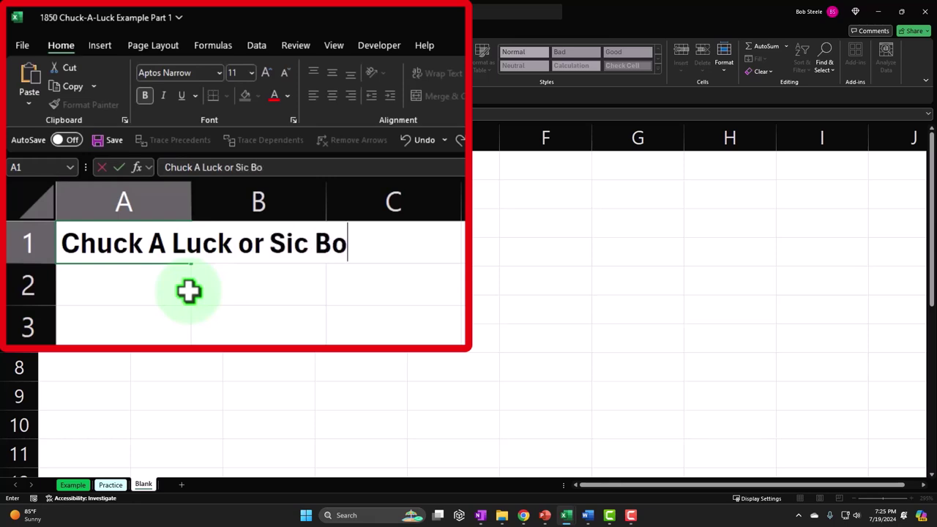
key(Return)
key(Up)
- Give the title range A1:C1 a black fill and white font
click(132, 244)
drag(132, 244, 370, 252)
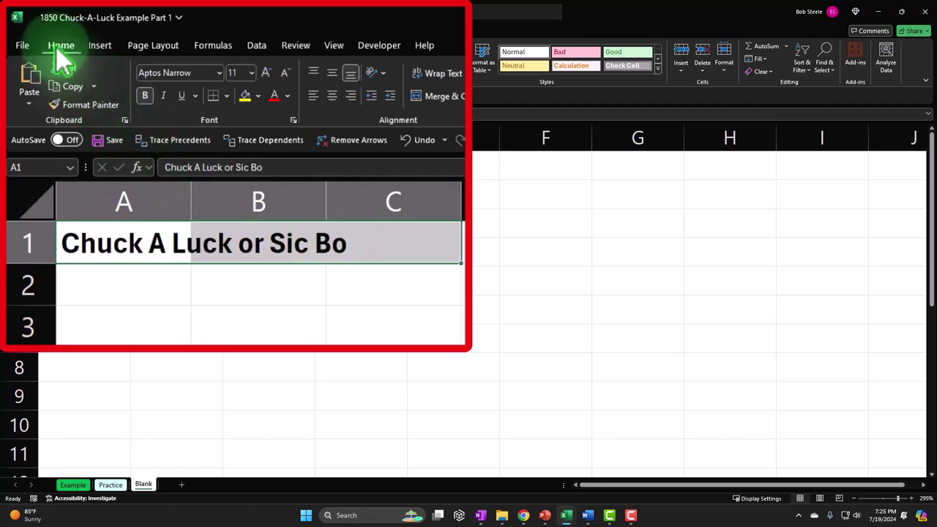
click(259, 96)
click(256, 128)
click(289, 96)
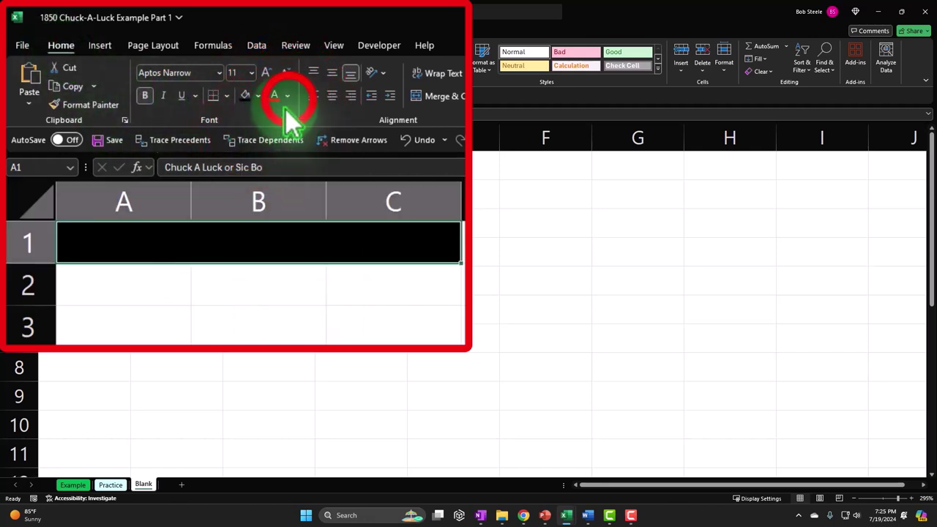
click(273, 149)
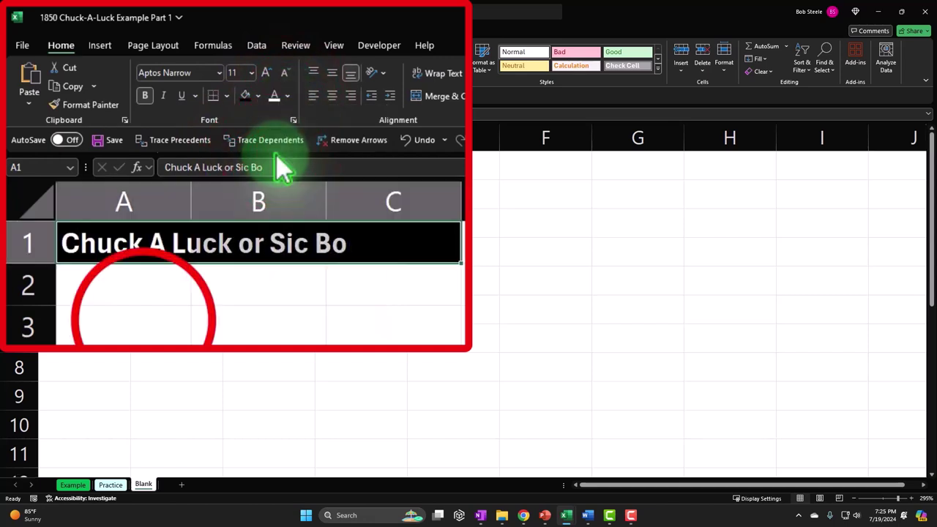
- Enter the heading "Pay out" in cell A3 and format A3:C3 with a black fill and white font
click(88, 220)
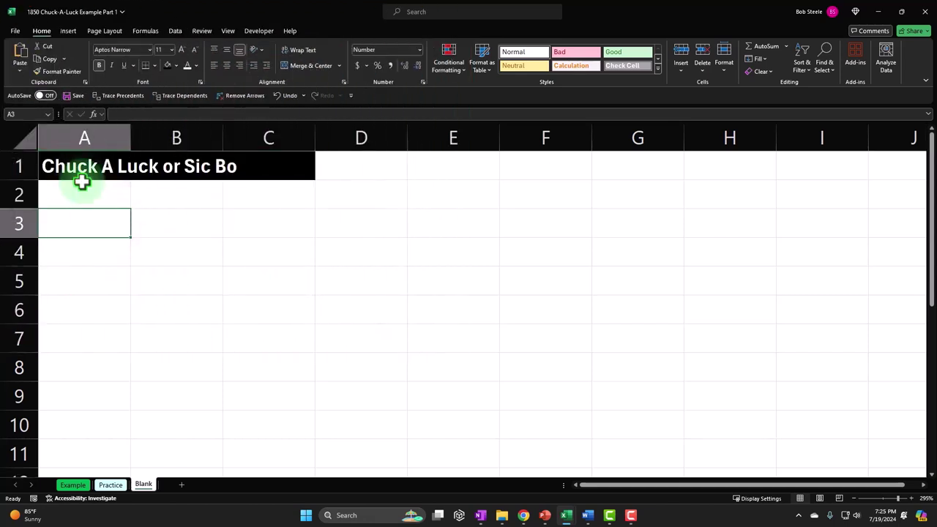
text(Pay out)
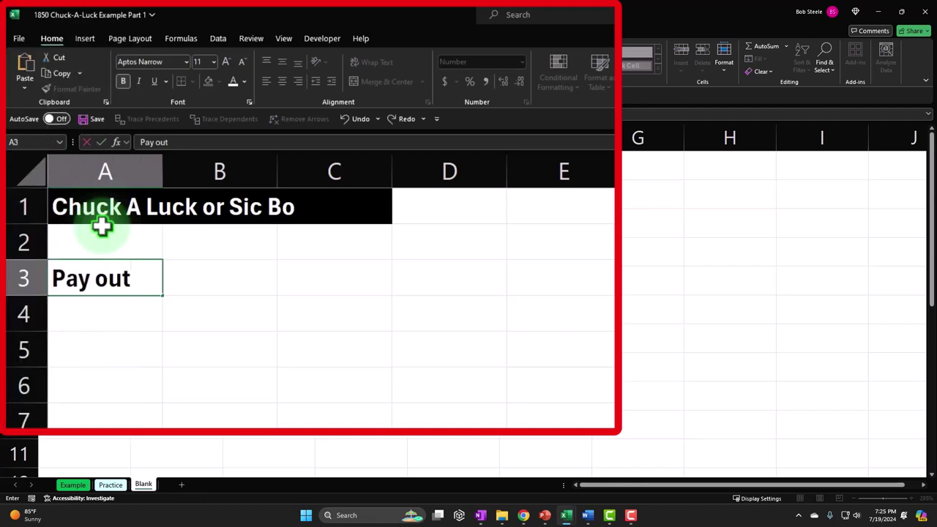
key(Return)
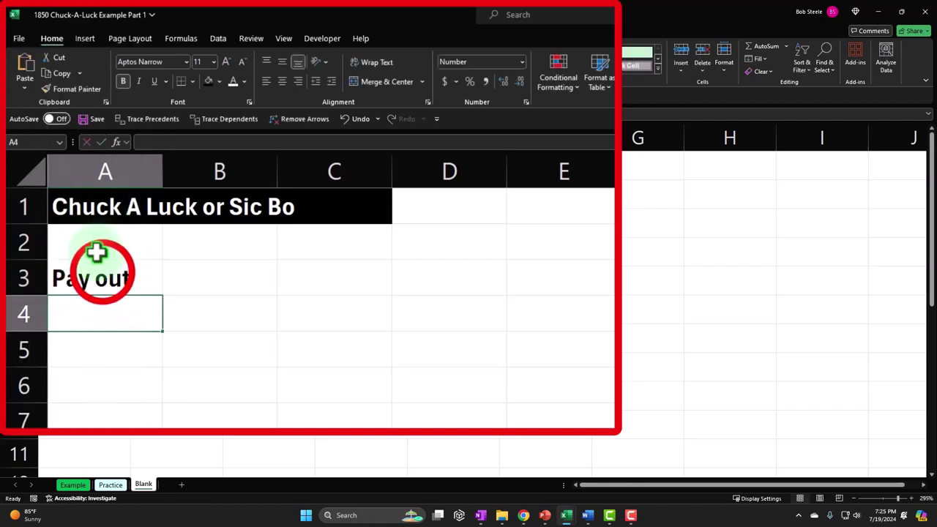
drag(100, 272, 307, 272)
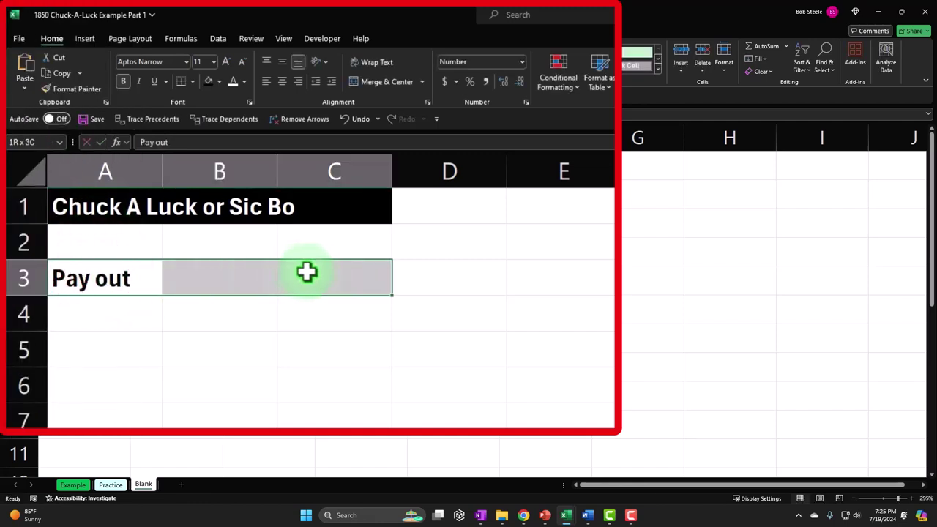
click(209, 81)
click(233, 81)
click(140, 310)
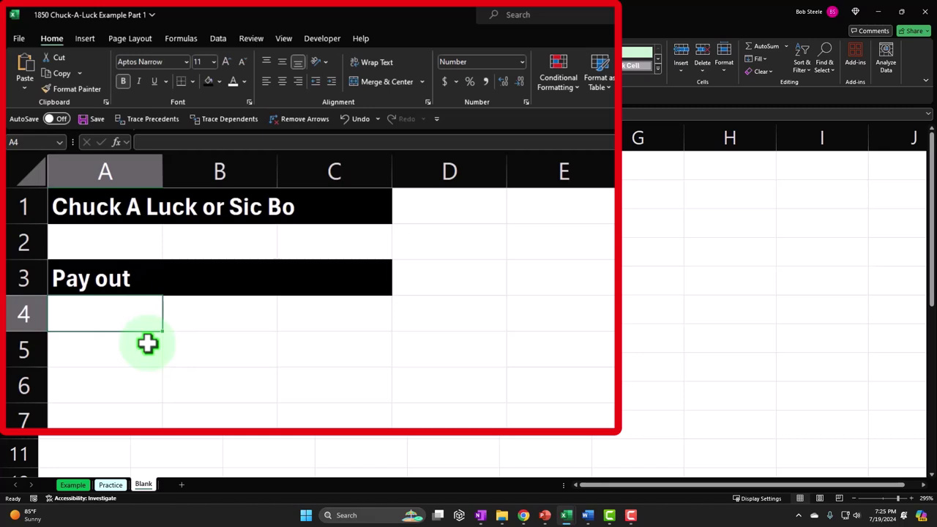
- Enter 4 in cell C3 of the Pay out heading row
click(366, 275)
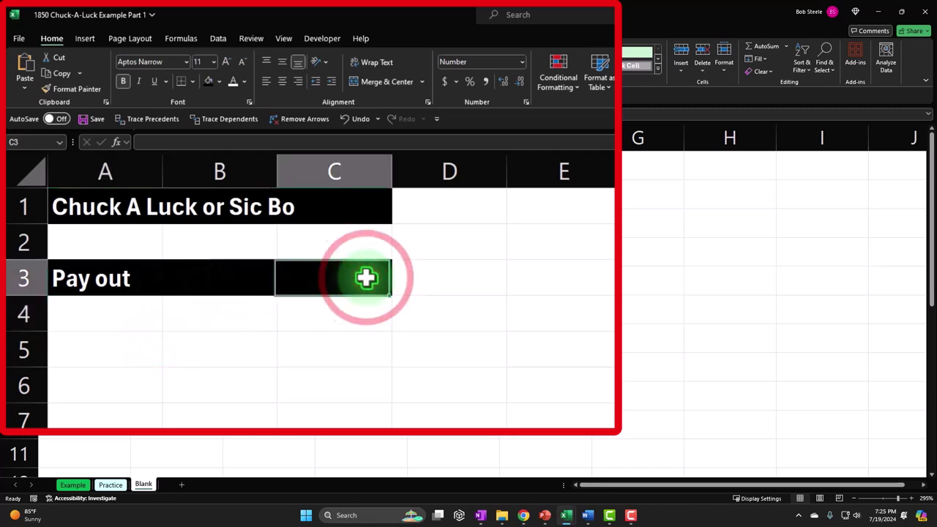
text(4)
key(Return)
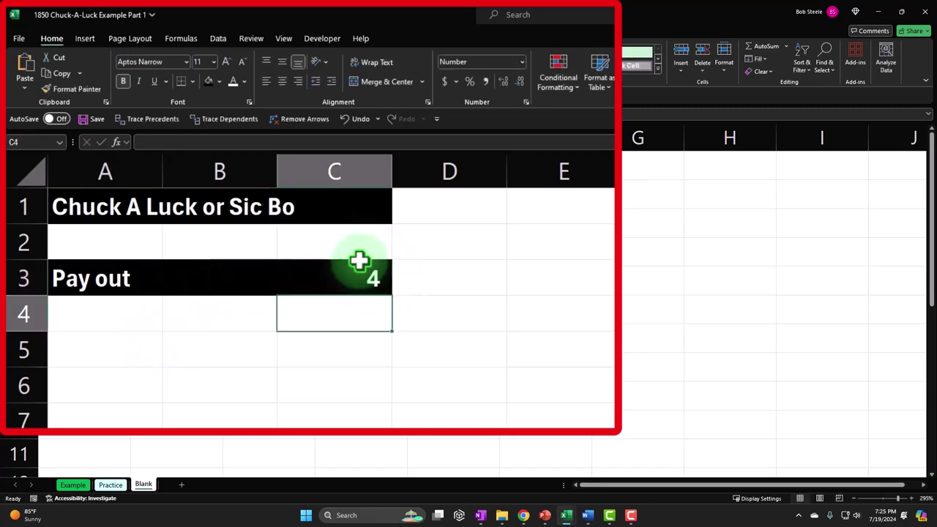
- Enter the label "1 of your #" in cell A4 and widen column A to fit it
key(Left)
key(Left)
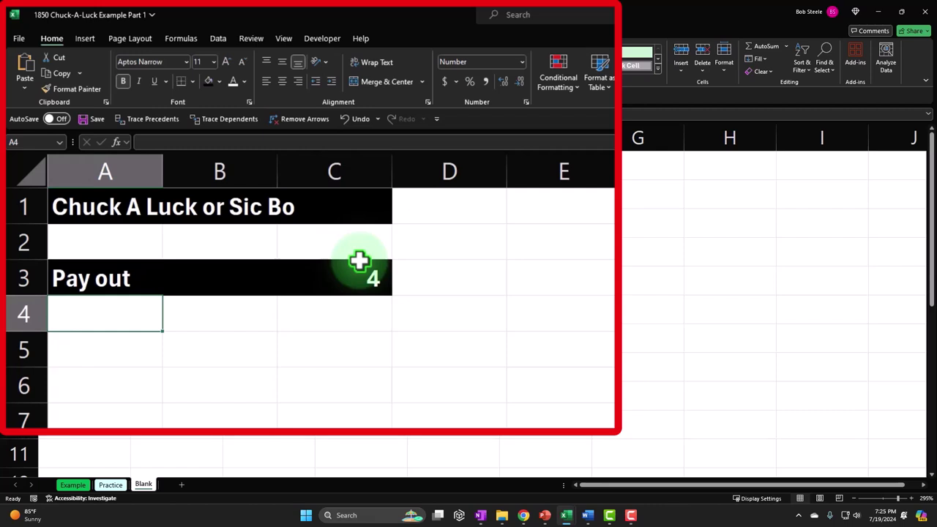
text(1 of your )
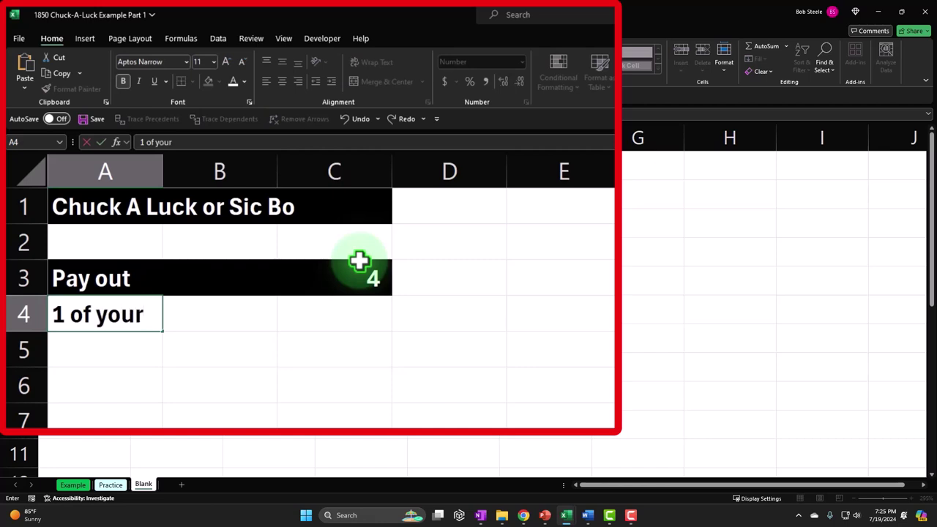
text(#)
key(Return)
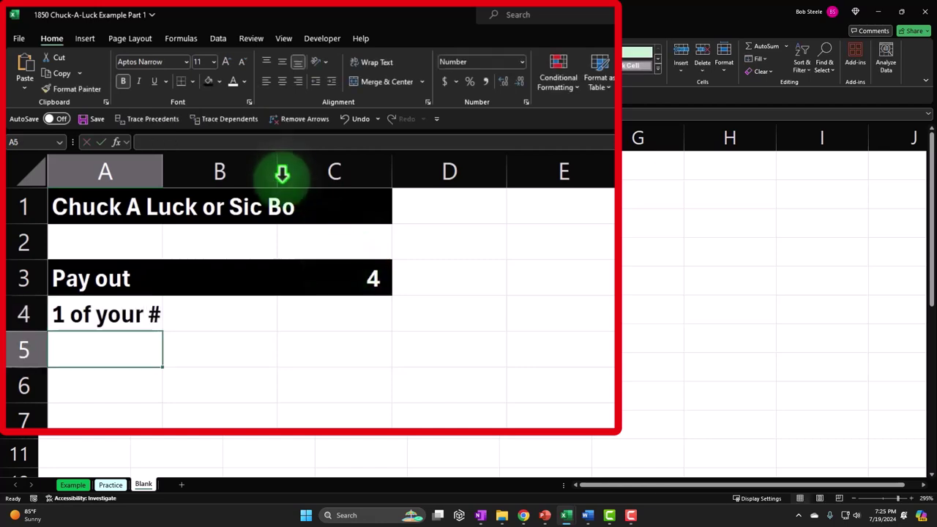
drag(163, 158, 177, 156)
- Clear the 4 from cell C3 and enter 4 in cell C2 above the heading row
click(330, 269)
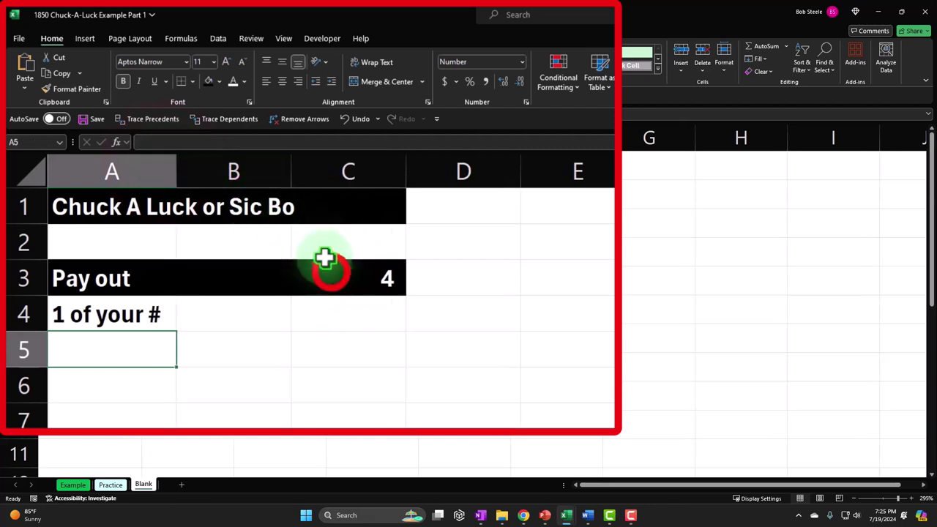
key(Delete)
key(Up)
text(4)
key(Return)
- Enter 1 in cell B4 as the pay-out for "1 of your #"
key(Down)
key(Left)
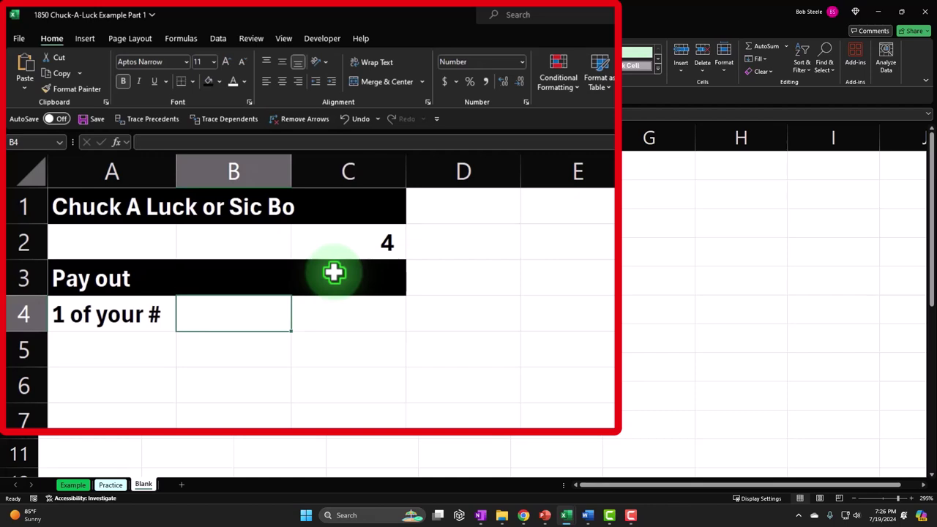
text(1)
key(Tab)
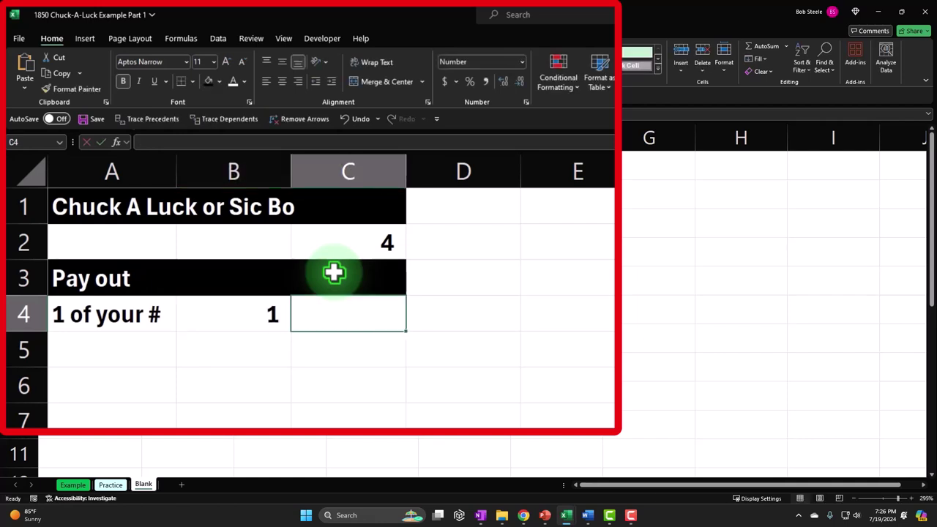
- Add the column headings "Win" in cell B3 and "Lose" in cell C3
key(Up)
key(Left)
text(Win)
key(Tab)
text(So)
key(BackSpace)
key(BackSpace)
text(Lose)
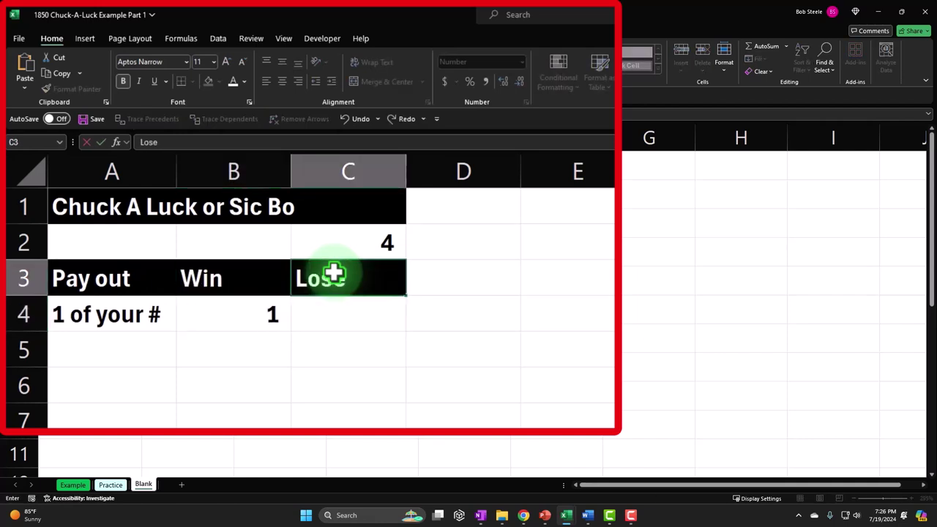
key(Return)
- Fill the Lose amount in cell C4 with a formula that returns the negative of B4
text(-)
key(Left)
key(Return)
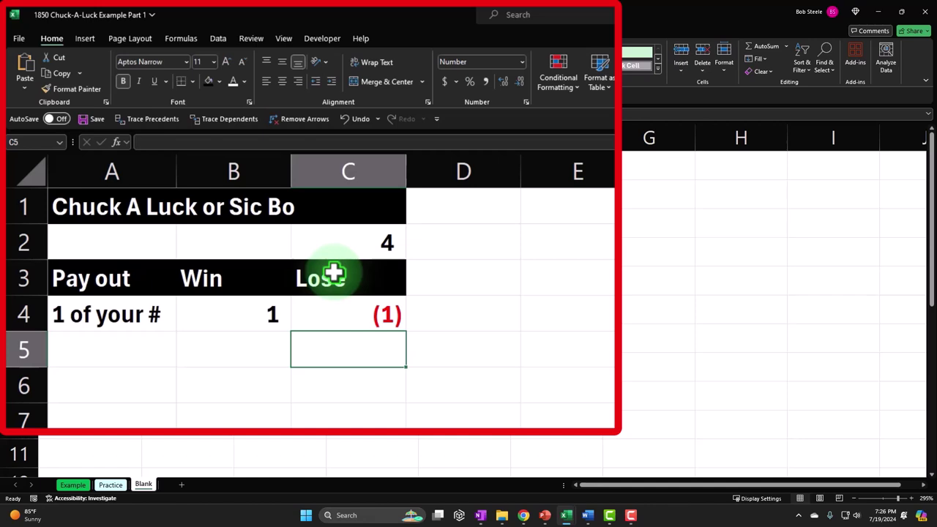
- Add the label "2 of your #" in cell A5 with a Win pay-out of 2 in cell B5
key(Left)
key(Left)
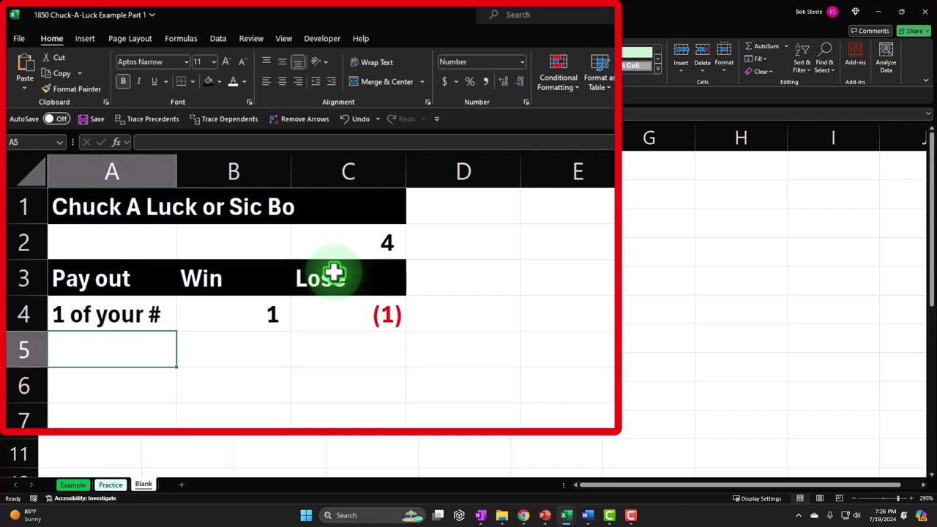
text(2 of your #)
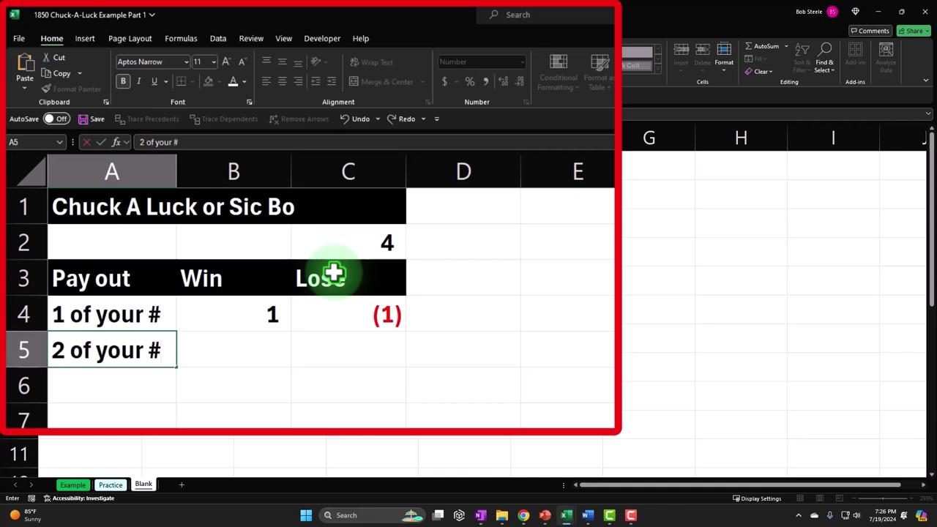
key(Tab)
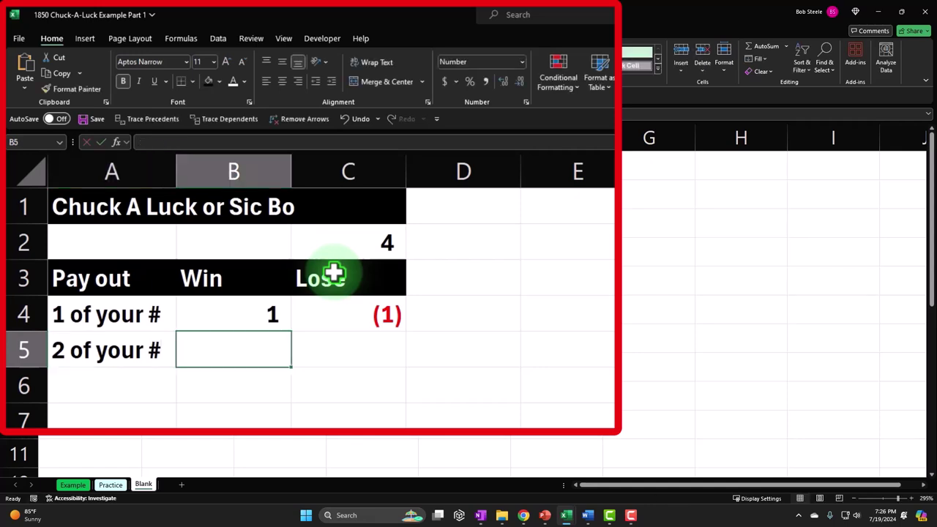
text(2)
key(Return)
key(Up)
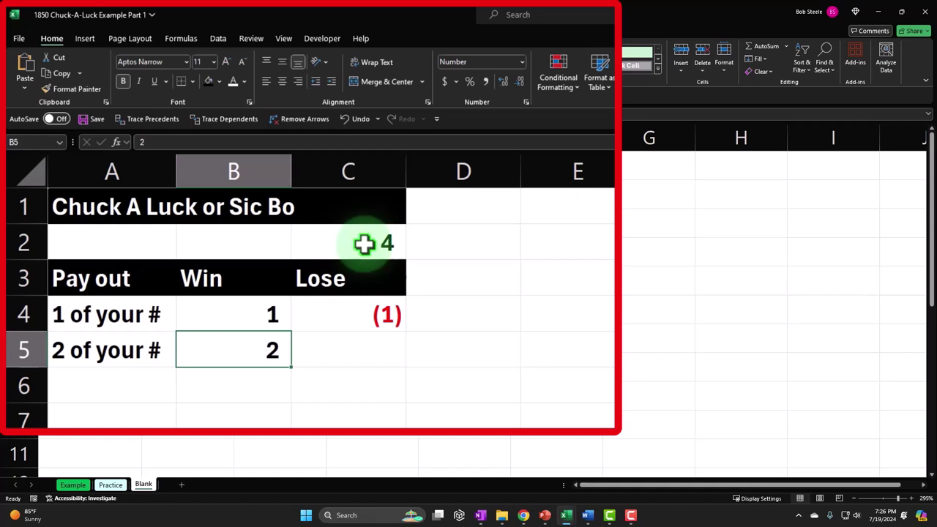
key(Up)
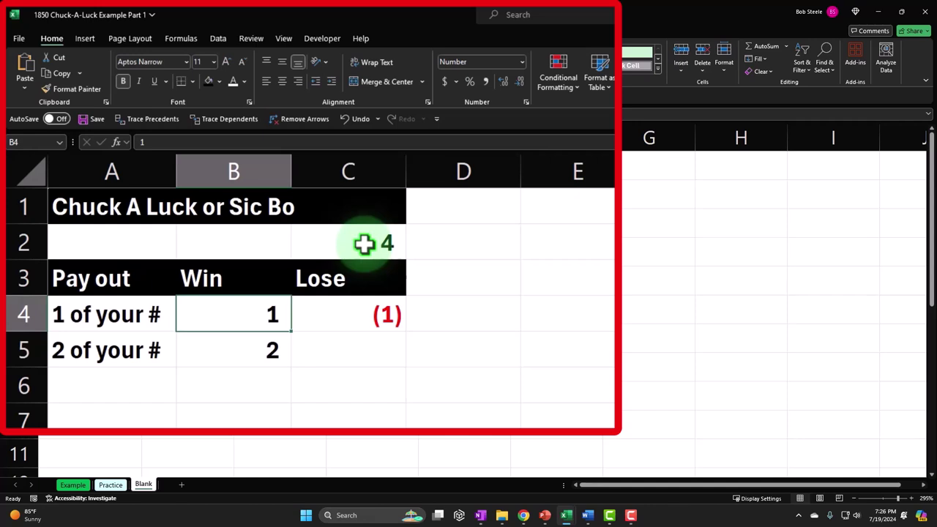
key(Down)
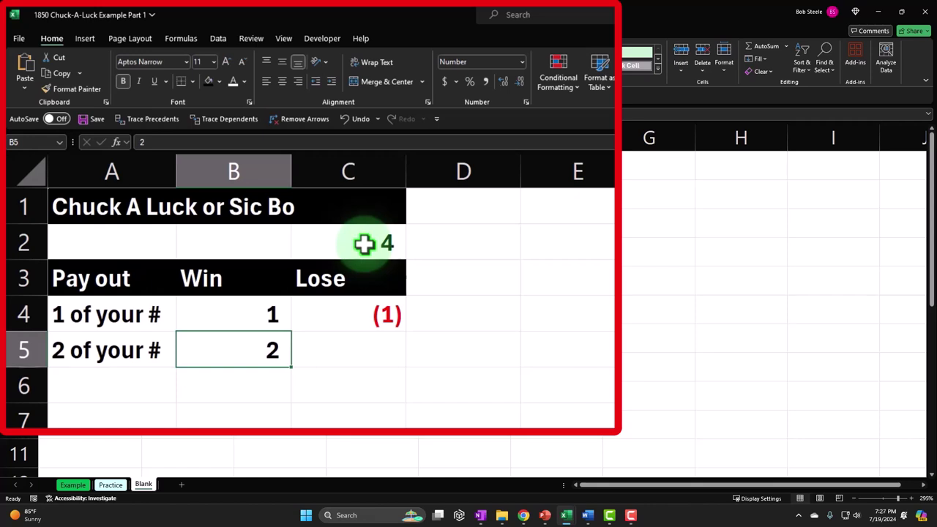
- Try a formula negating B5 as the Lose amount in cell C5, and replace it with -1
key(Right)
text(-)
key(Left)
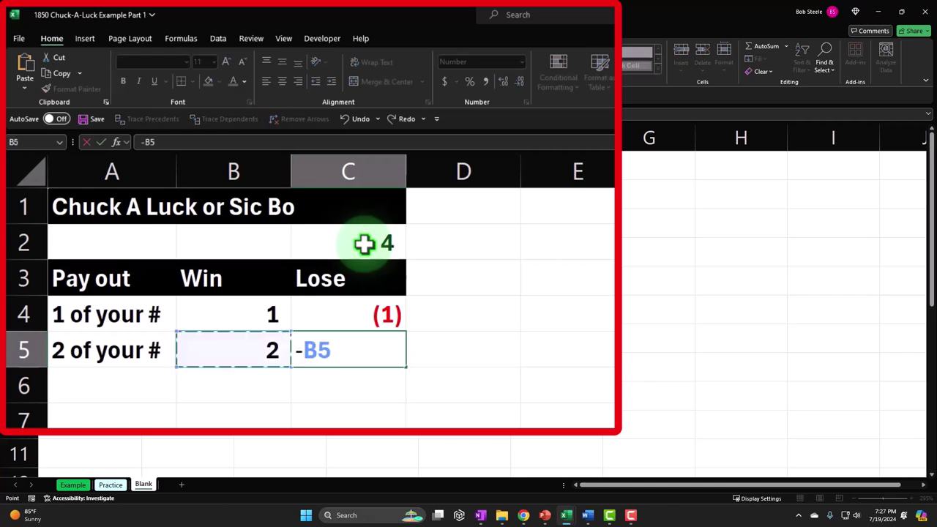
key(Return)
key(Up)
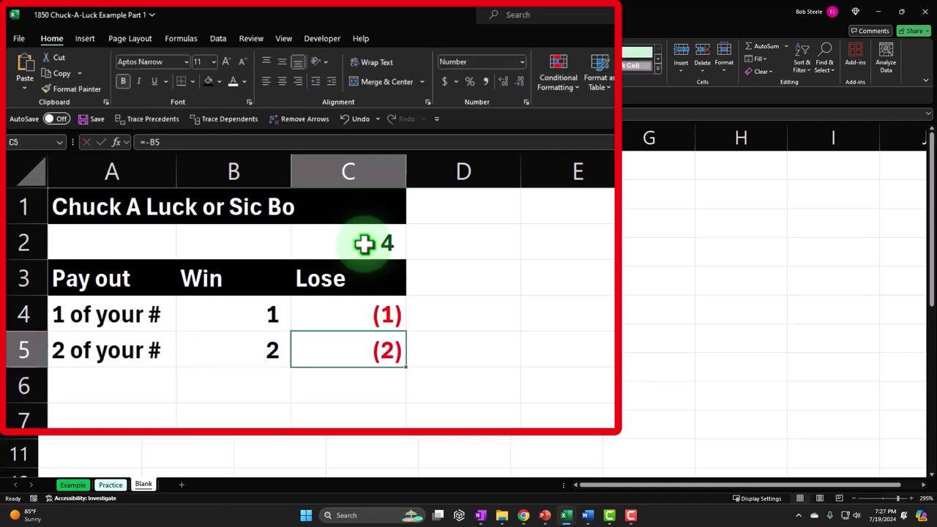
text(-1)
key(Return)
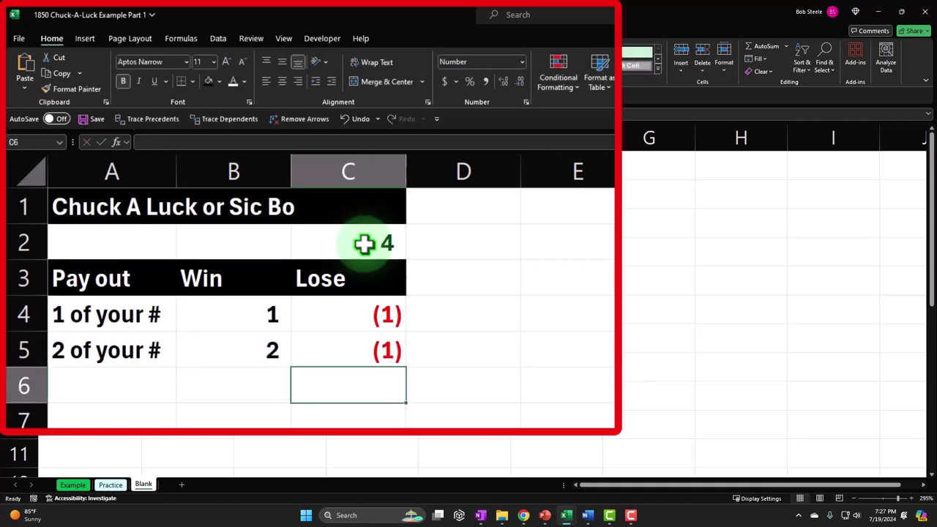
- Add the row "3 of your #" in cell A6 with 3 as Win in B6 and -1 as Lose in C6
key(Left)
key(Left)
text(3)
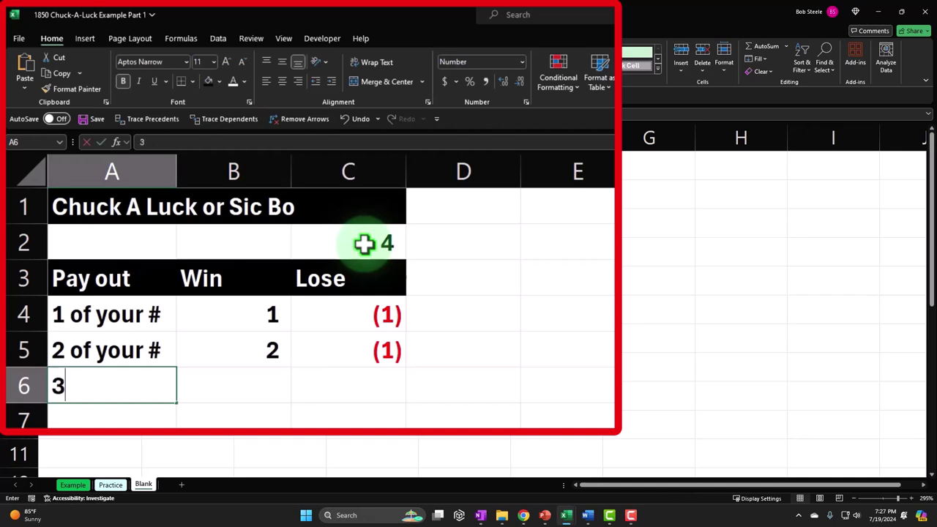
text( of your #)
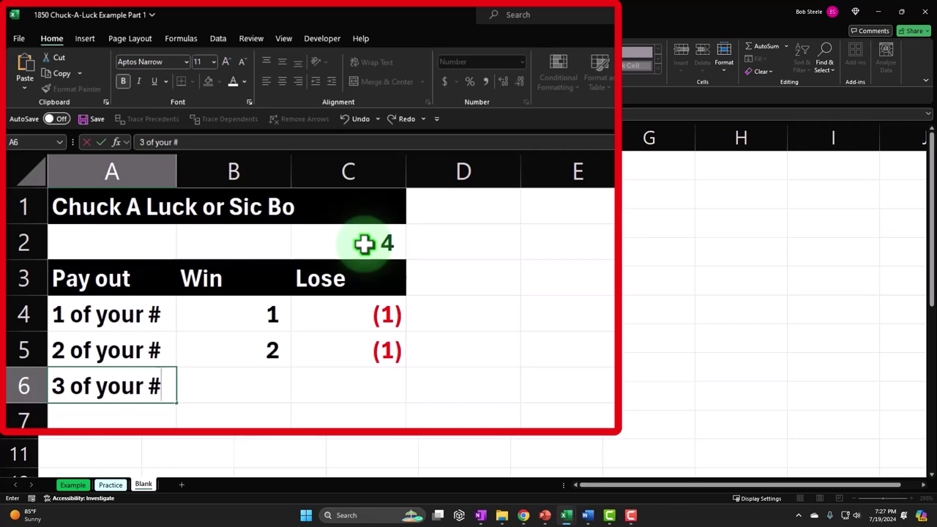
key(Return)
key(Right)
key(Up)
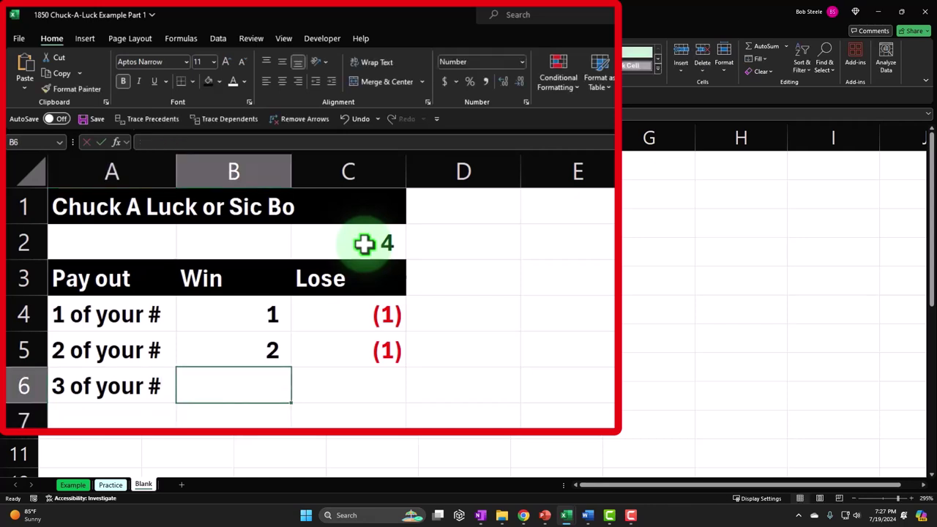
text(3)
key(Tab)
text(-1)
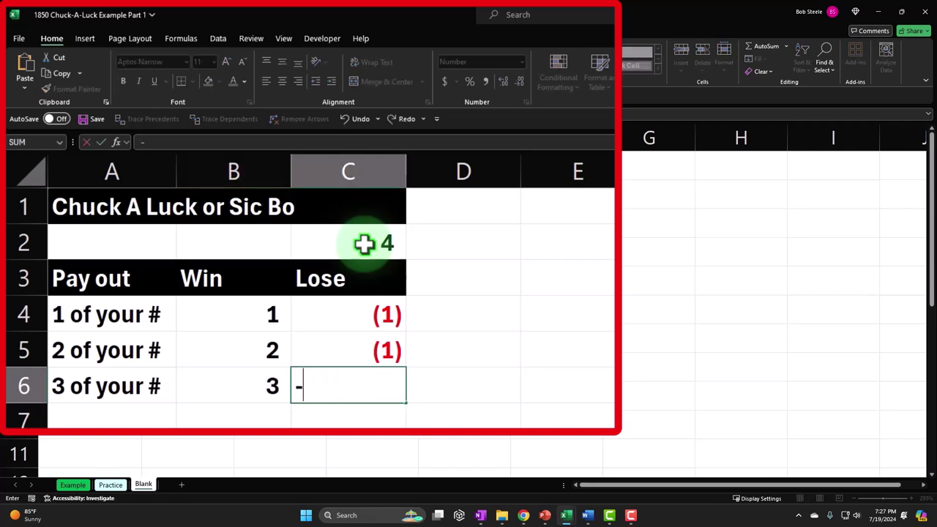
key(Return)
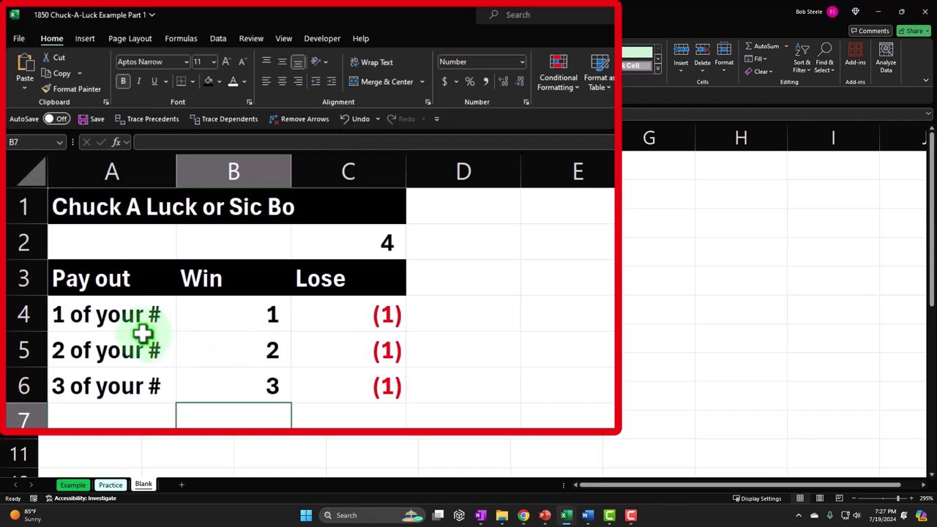
- Review the Win pay-outs in cells B4 to B6 against the chosen number in cell C2
key(ctrl)
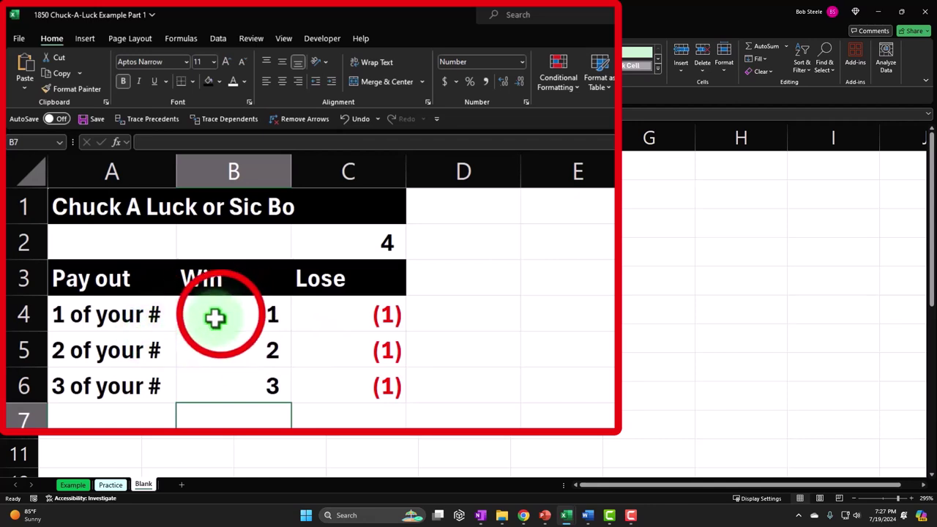
click(220, 314)
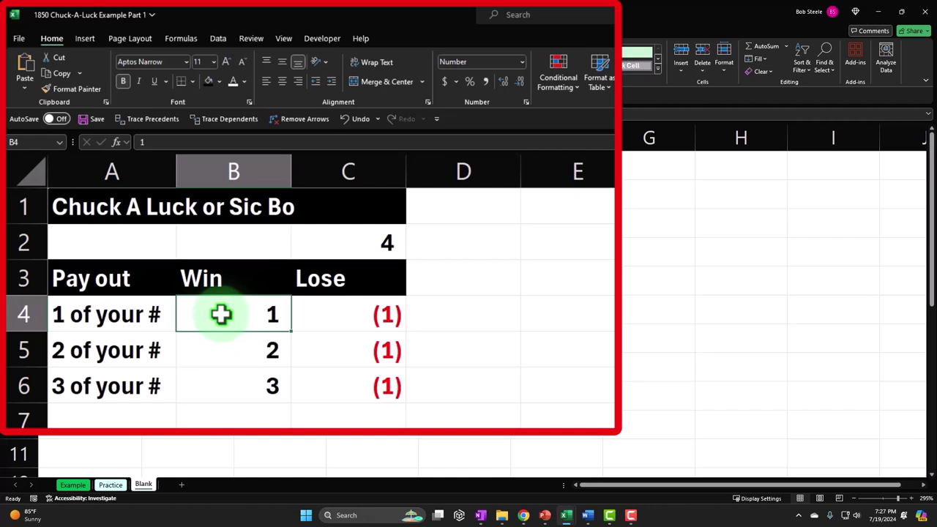
key(ctrl)
click(352, 241)
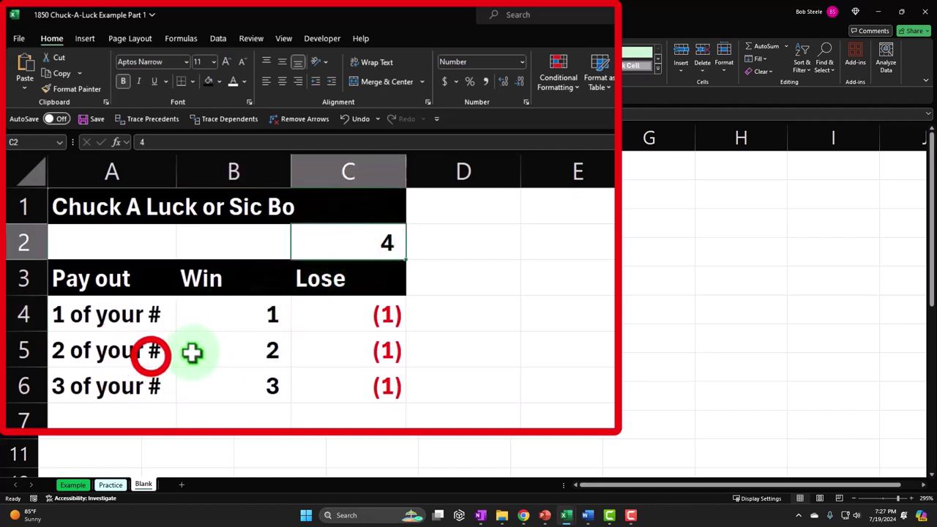
click(155, 352)
click(232, 352)
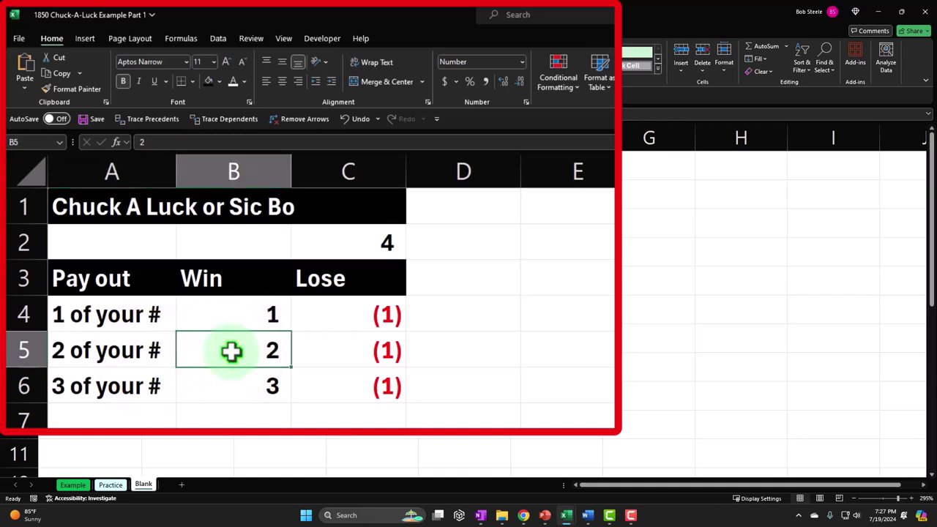
key(ctrl)
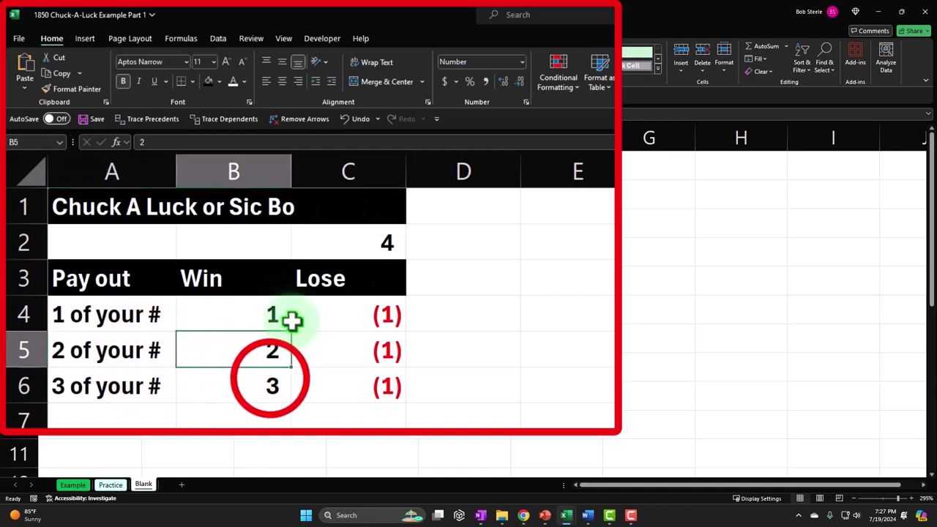
click(270, 379)
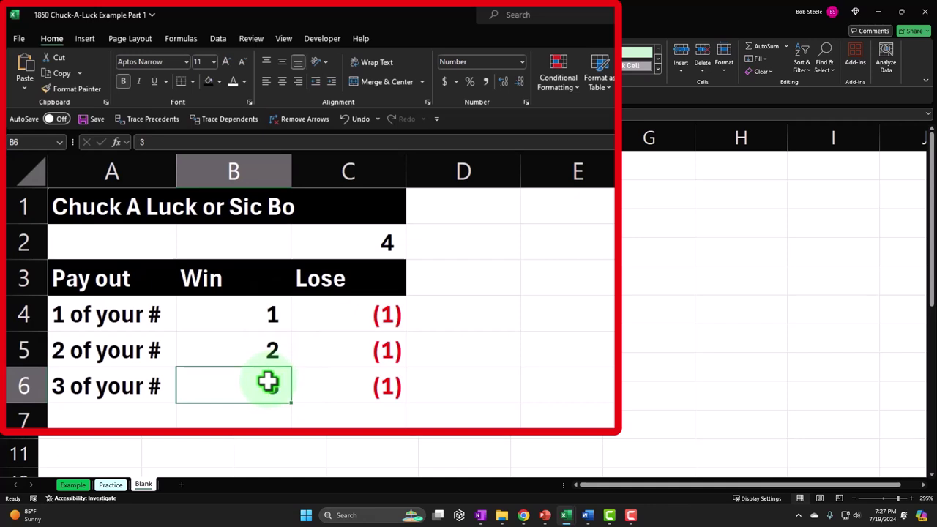
text(3)
key(Return)
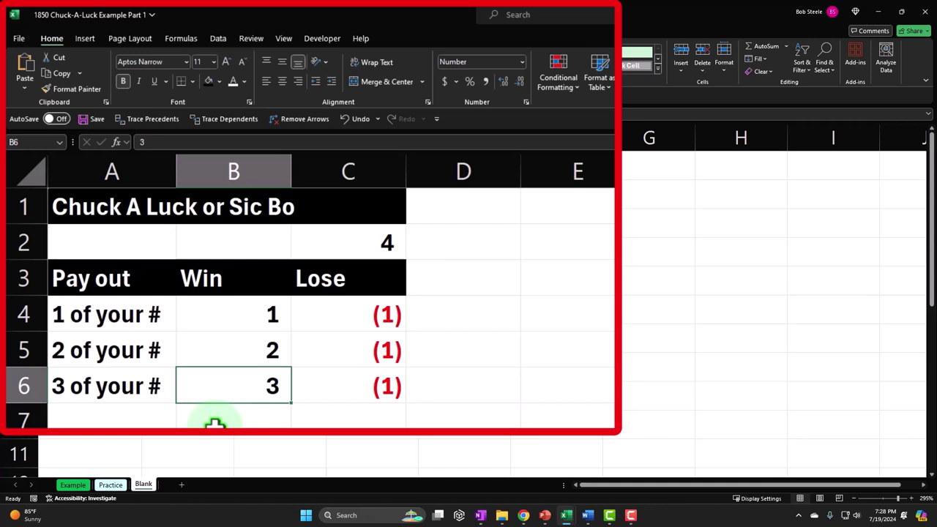
- Center the "Win" and "Lose" headings in cells B3:C3
click(243, 275)
drag(243, 276, 303, 273)
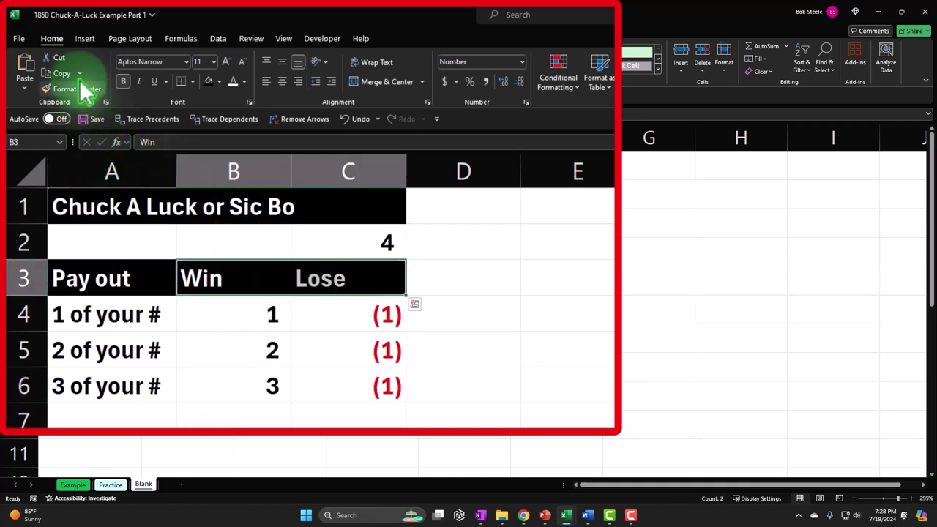
click(268, 82)
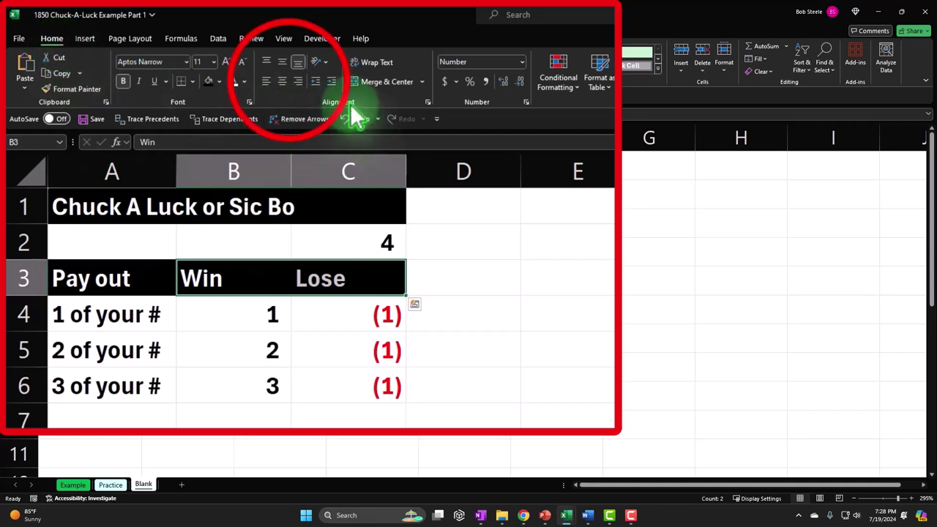
click(282, 81)
- Apply borders around all cells and a light blue fill to the pay-out rows A4:C6
drag(137, 314, 310, 376)
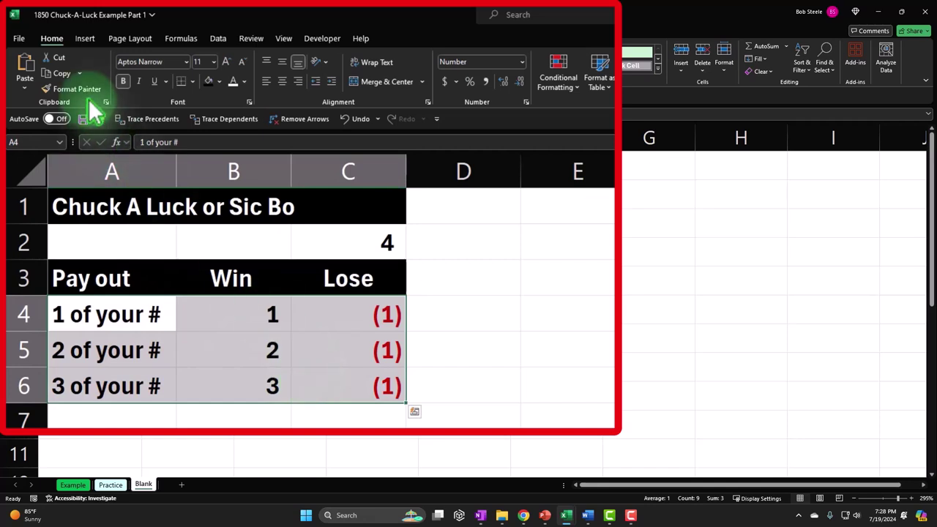
click(191, 82)
click(198, 202)
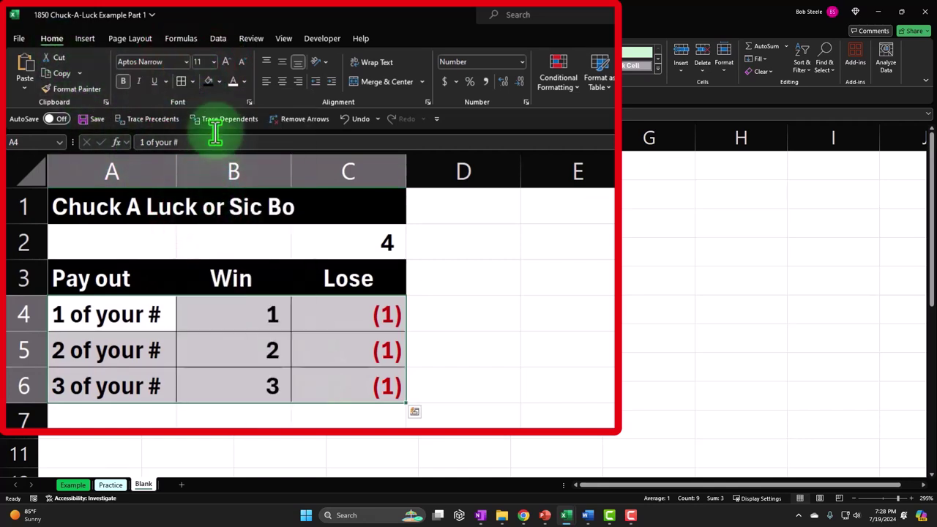
click(221, 82)
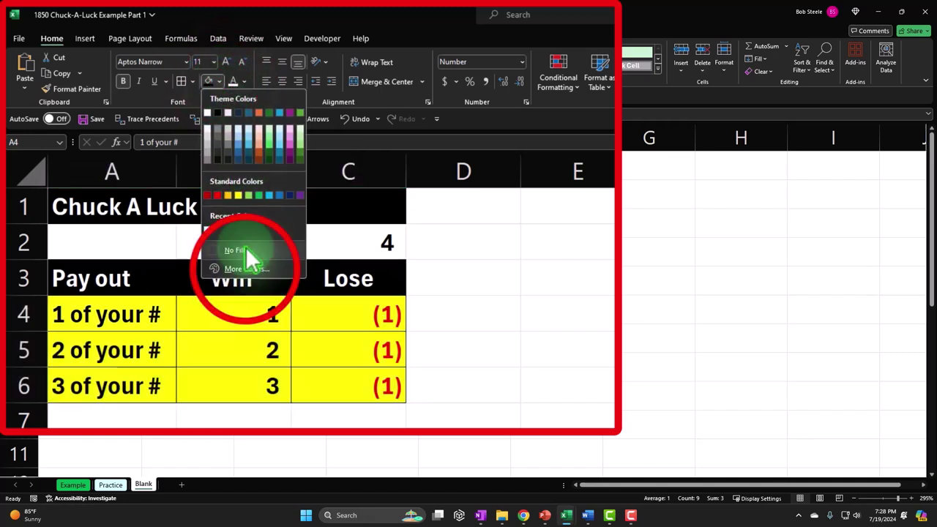
click(246, 271)
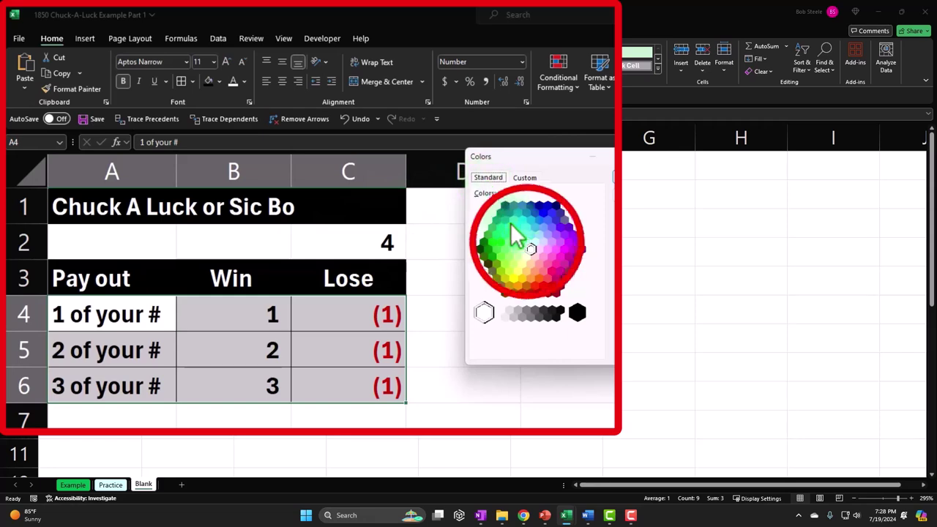
click(527, 243)
click(607, 178)
click(585, 356)
- Narrow columns B and C to fit their contents and shrink column D to a thin spacer
mouse_move(270, 168)
mouse_down()
mouse_move(255, 163)
mouse_move(305, 165)
mouse_move(246, 184)
mouse_move(253, 174)
mouse_up()
click(251, 173)
click(243, 168)
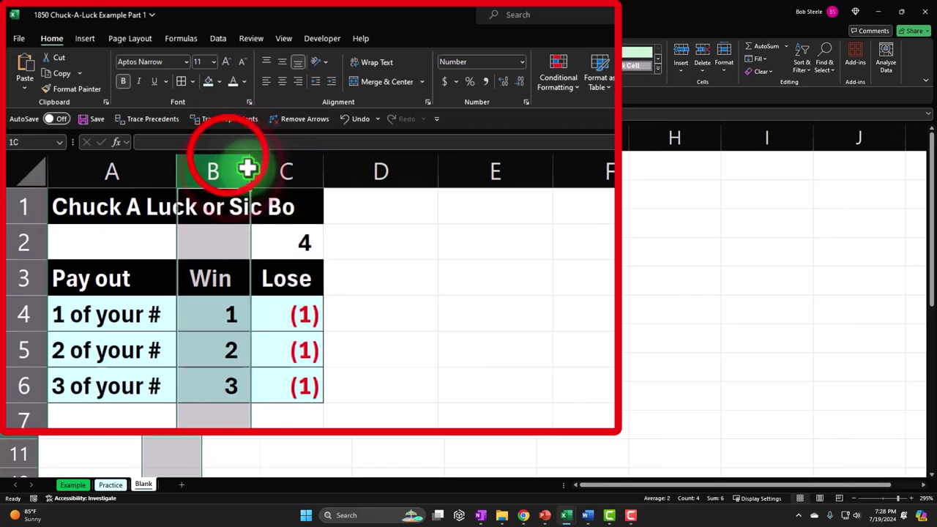
mouse_move(239, 159)
mouse_down()
mouse_move(262, 169)
mouse_move(242, 171)
mouse_up()
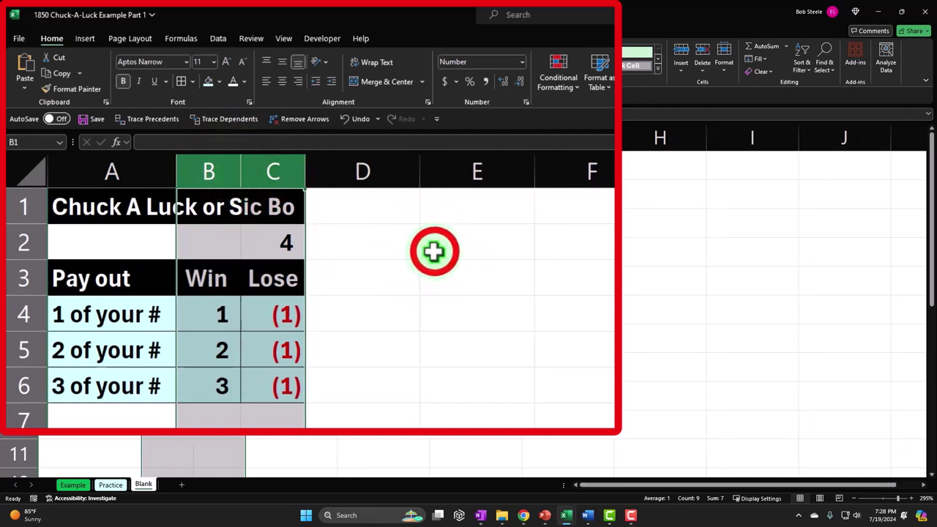
click(434, 251)
drag(422, 170, 312, 173)
- Enter the heading "Odds of 3 of your number" in cell E1
click(366, 200)
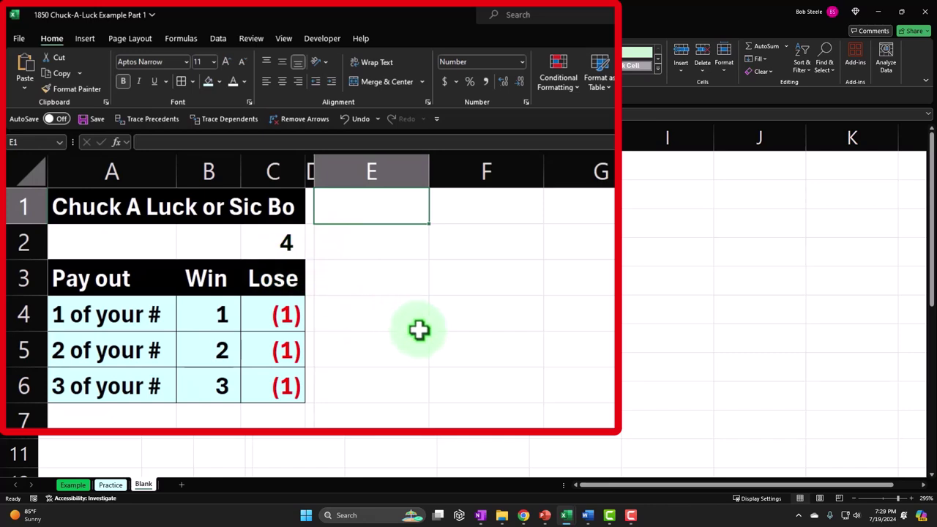
text(Odds of )
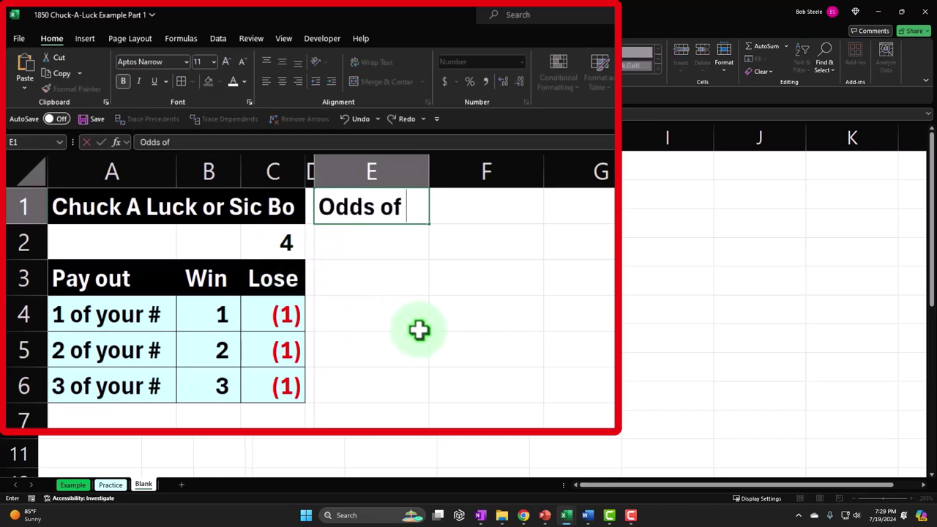
text(3 of )
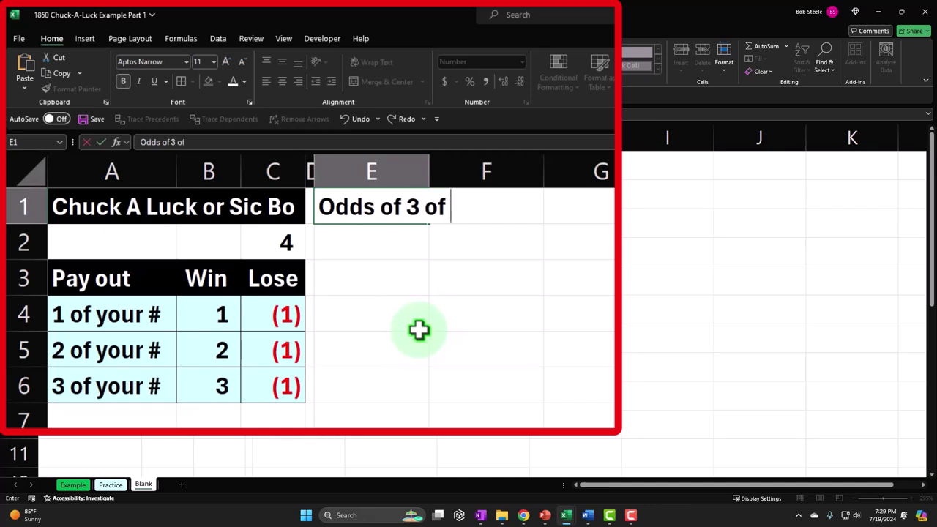
text(your numb)
key(BackSpace)
key(BackSpace)
key(BackSpace)
key(BackSpace)
text(Nu)
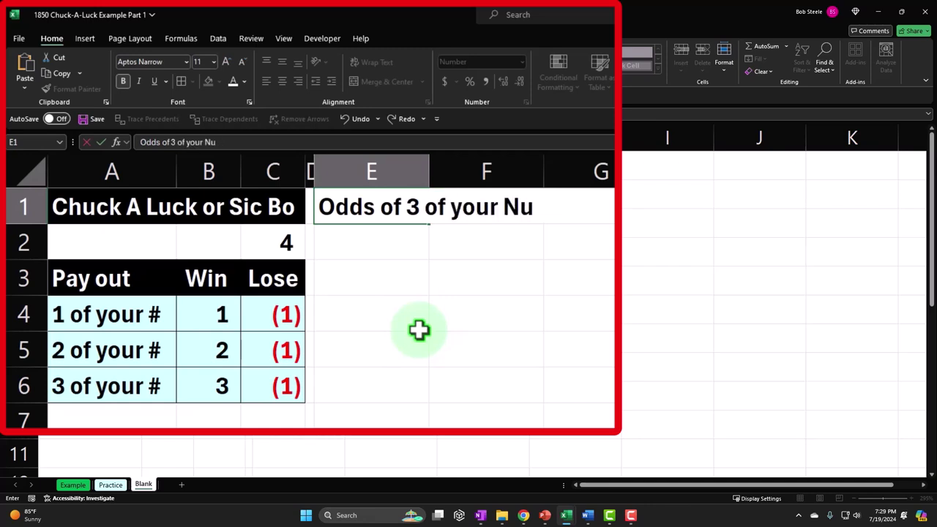
key(BackSpace)
key(BackSpace)
text(number)
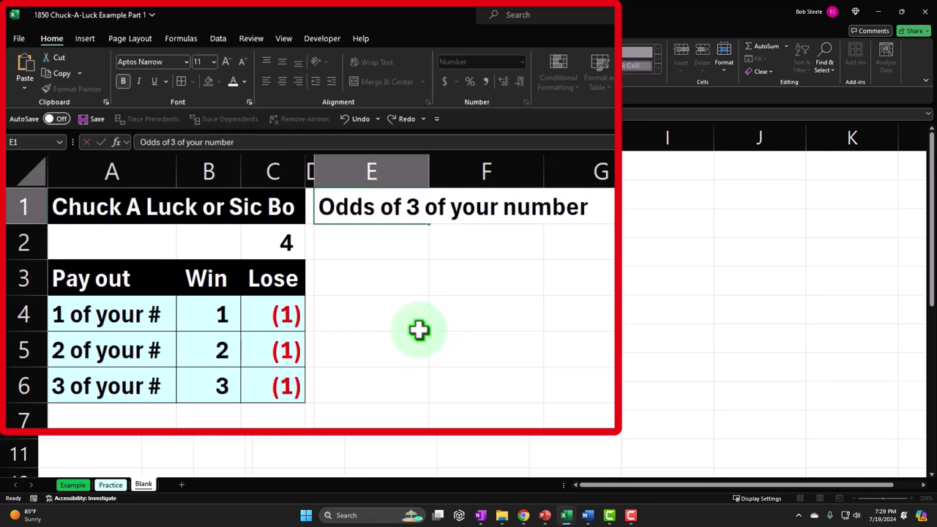
key(Return)
- Format the heading cells E1:G1 with a black fill and white text
drag(393, 204, 549, 204)
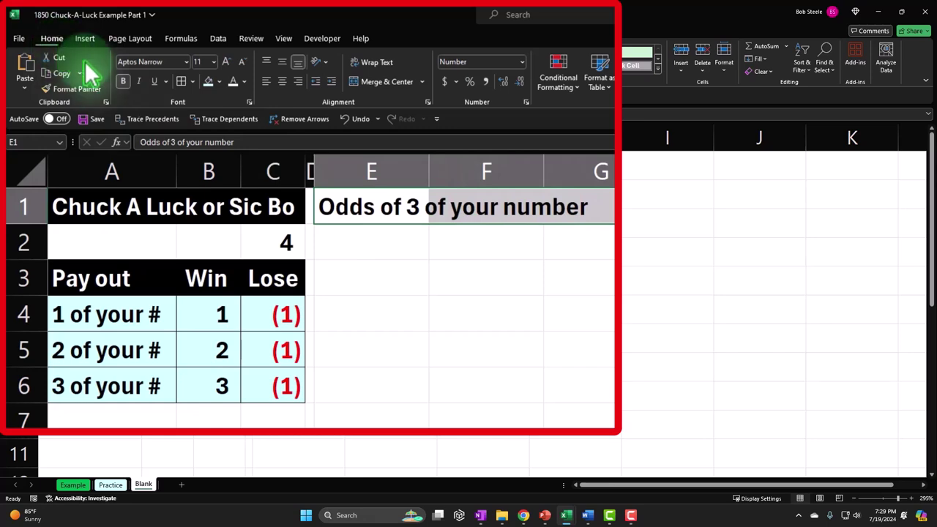
click(218, 81)
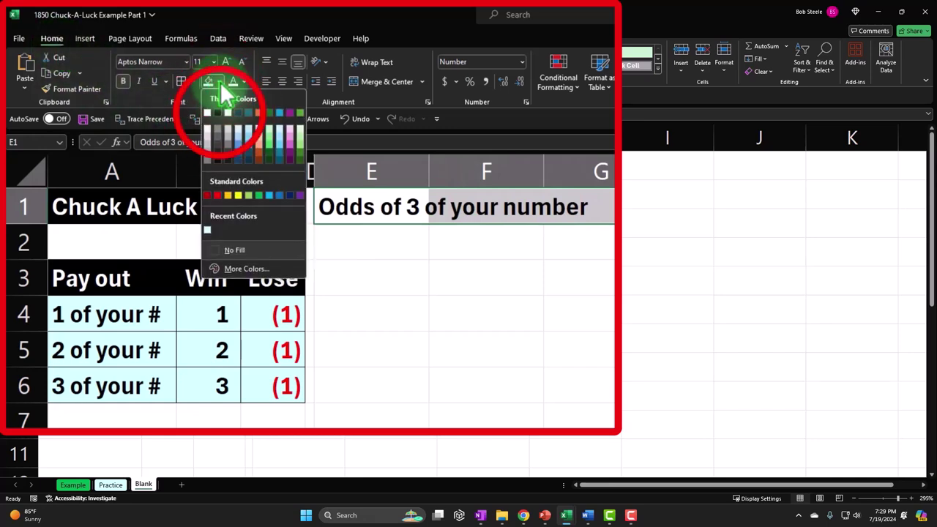
click(220, 113)
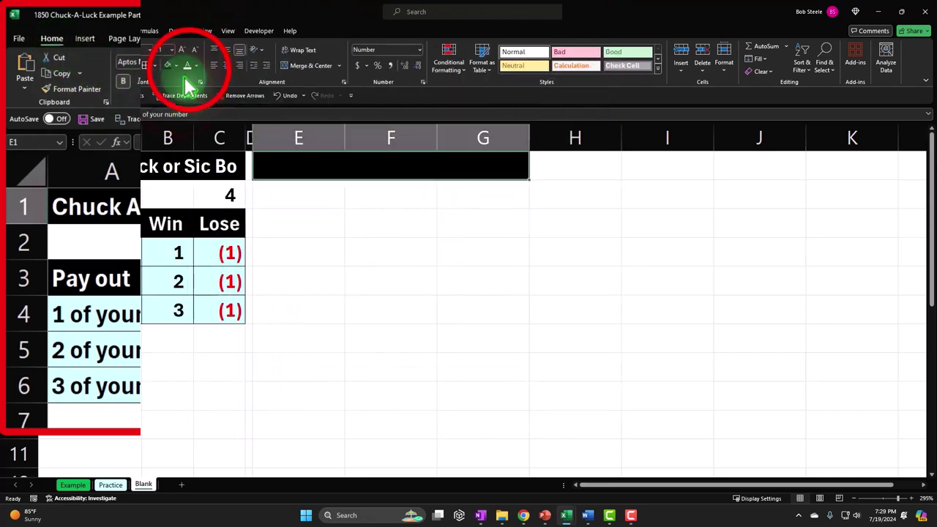
click(187, 65)
- Enter the headings "Chances", "Red", "Orange", "Blue" and "Product" in cells E3:I3
click(318, 236)
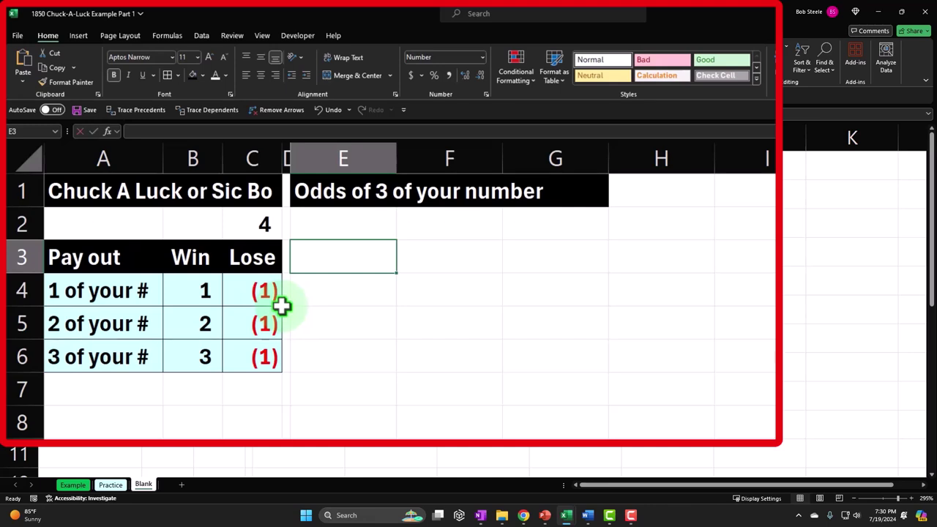
text(Chab)
key(BackSpace)
key(BackSpace)
text(ances)
key(Tab)
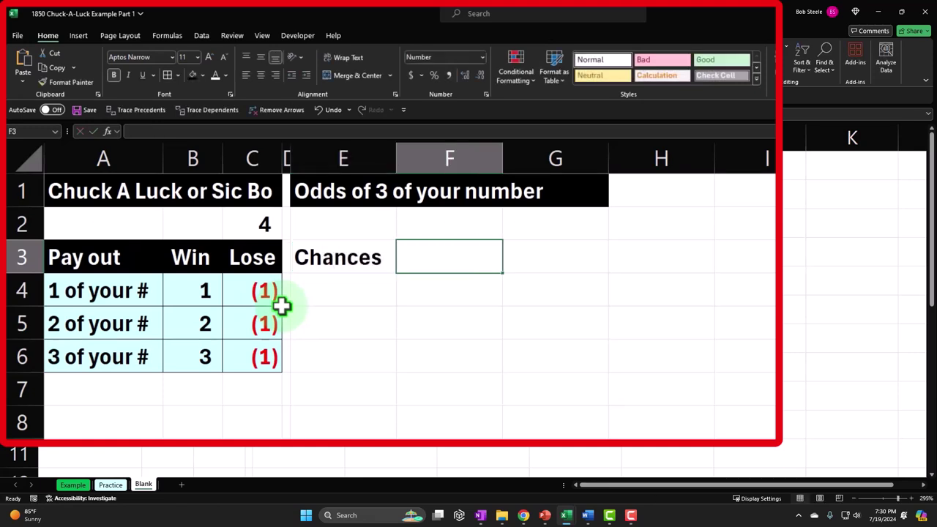
text(Red)
key(Tab)
text(Or)
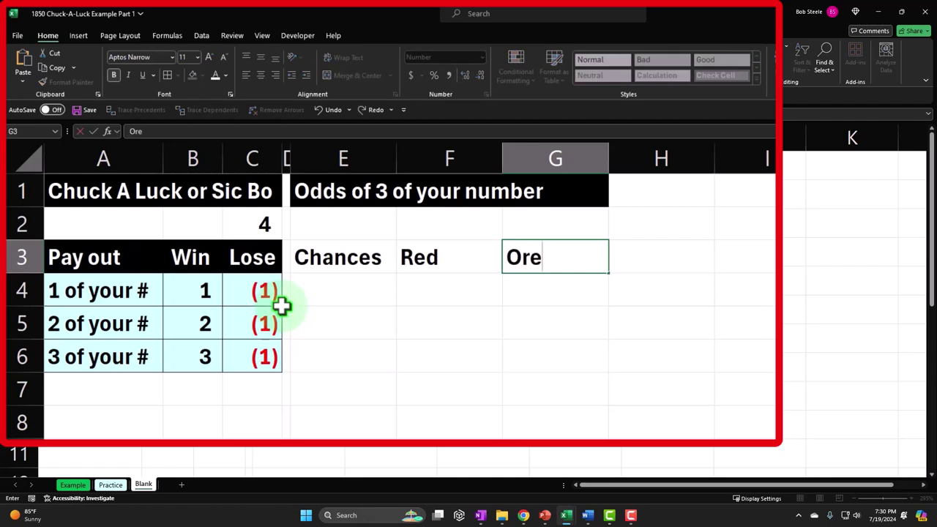
text(ange)
key(Tab)
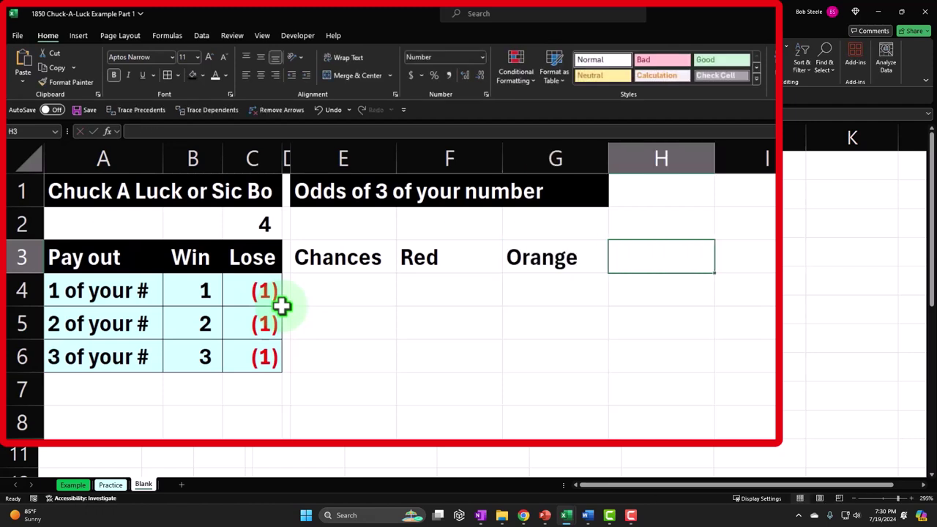
text(Blue)
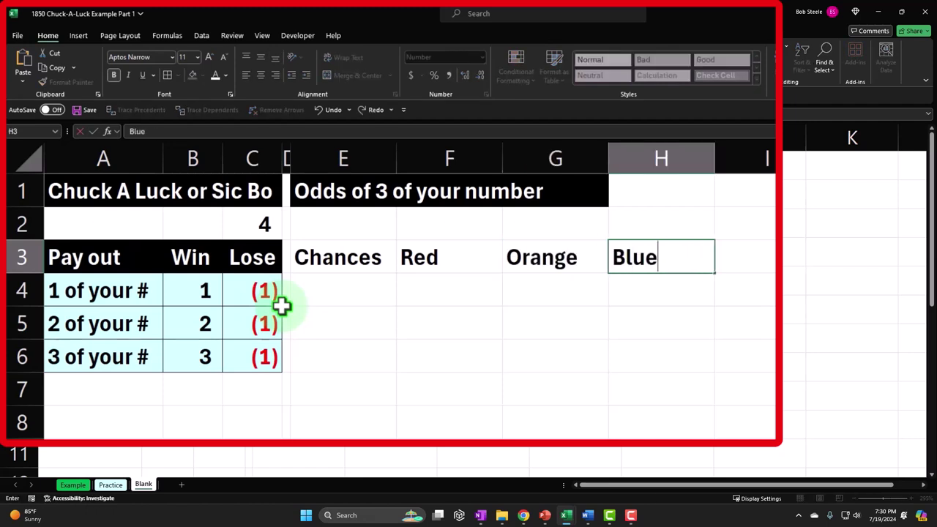
key(Tab)
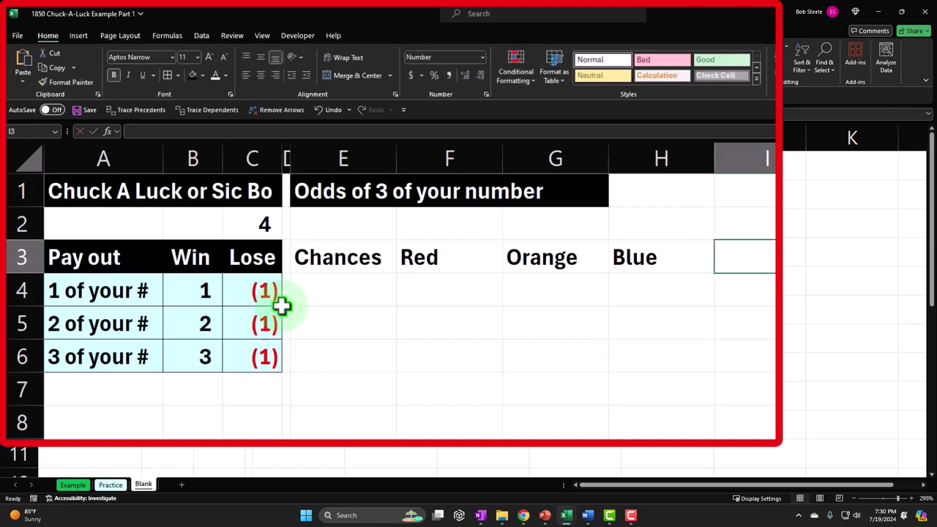
text(Product)
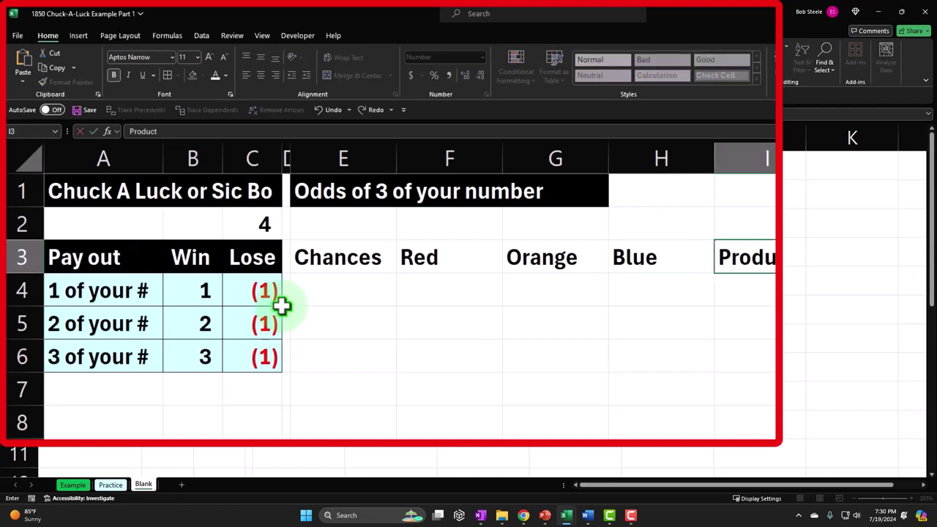
key(Return)
- Format the header cells E3:I3 with a black fill and centered white text
drag(376, 253, 722, 254)
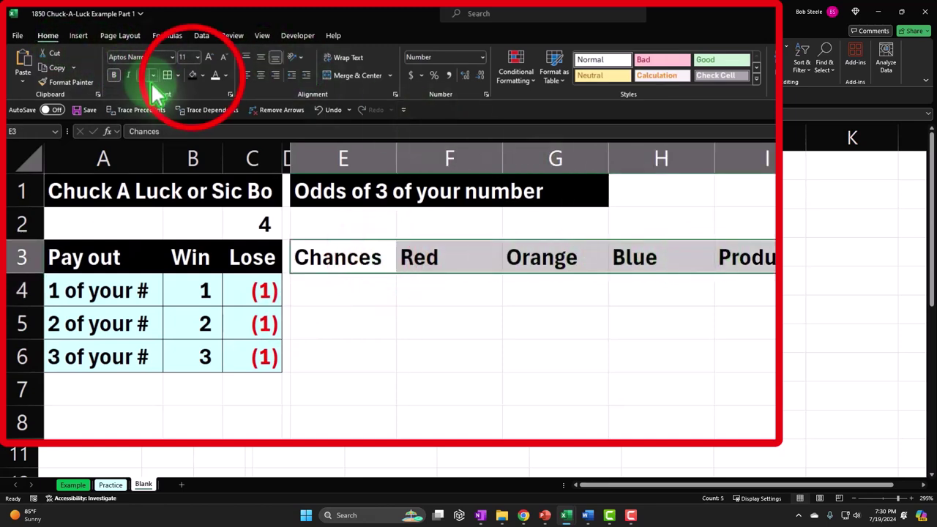
click(193, 75)
click(214, 75)
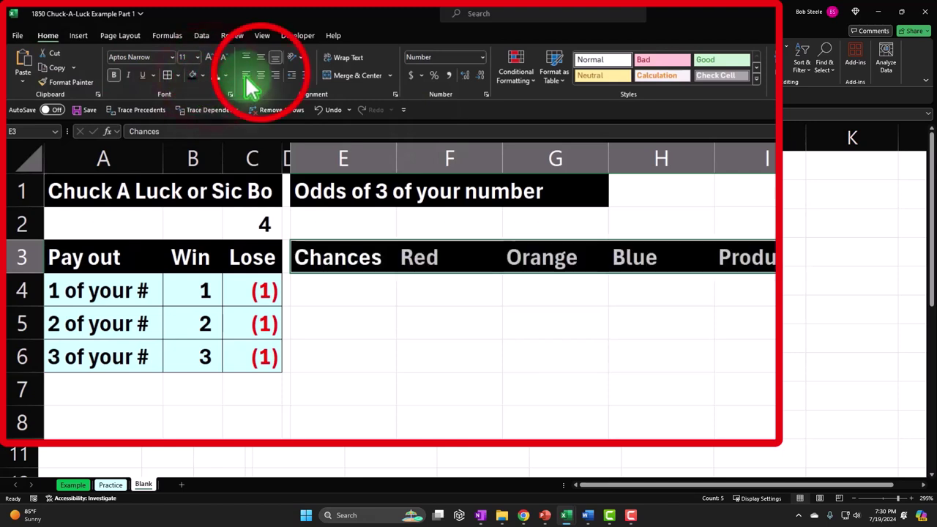
click(261, 76)
- Label E4 "Your #" and E5 "Total", entering 1 and 6 beside them in the Red column
click(339, 289)
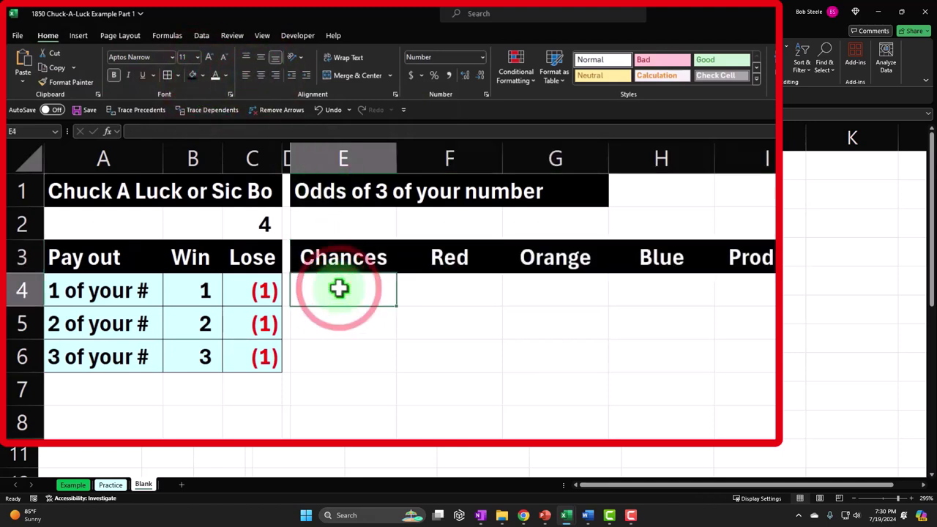
text(YO)
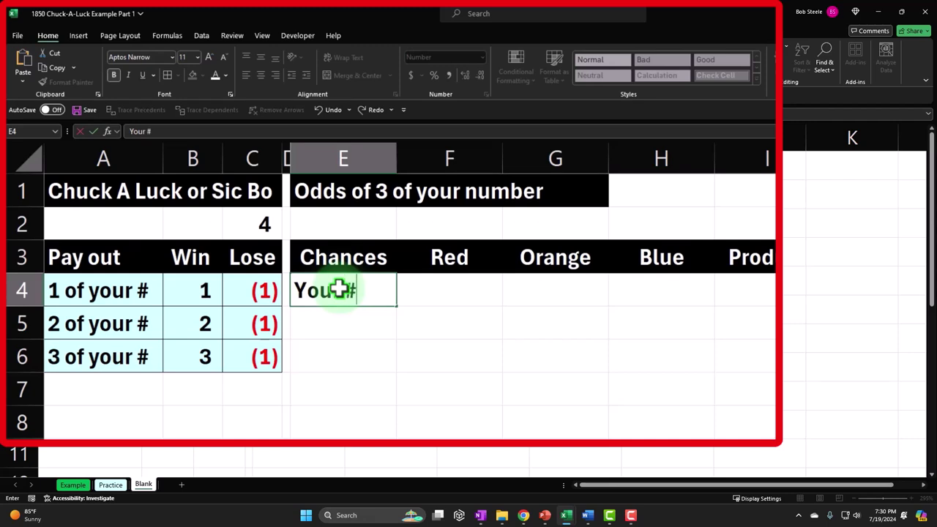
key(Tab)
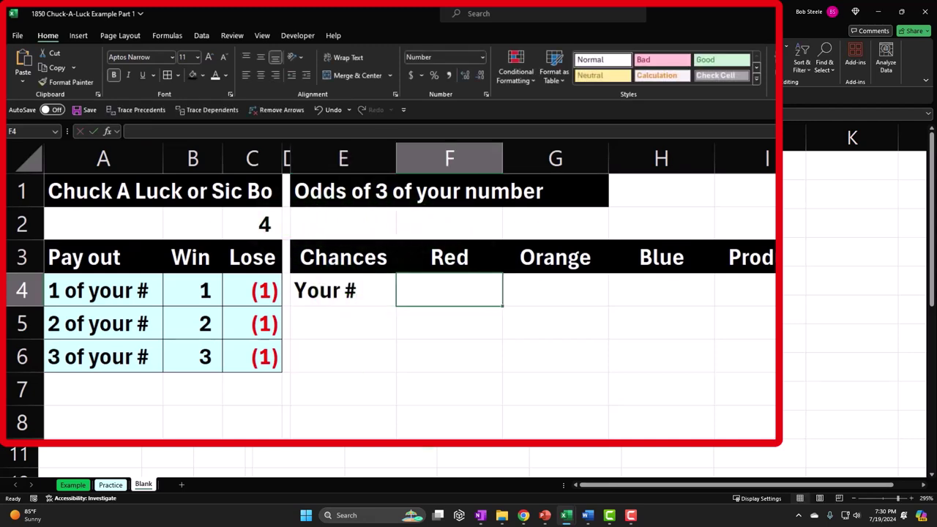
text(1)
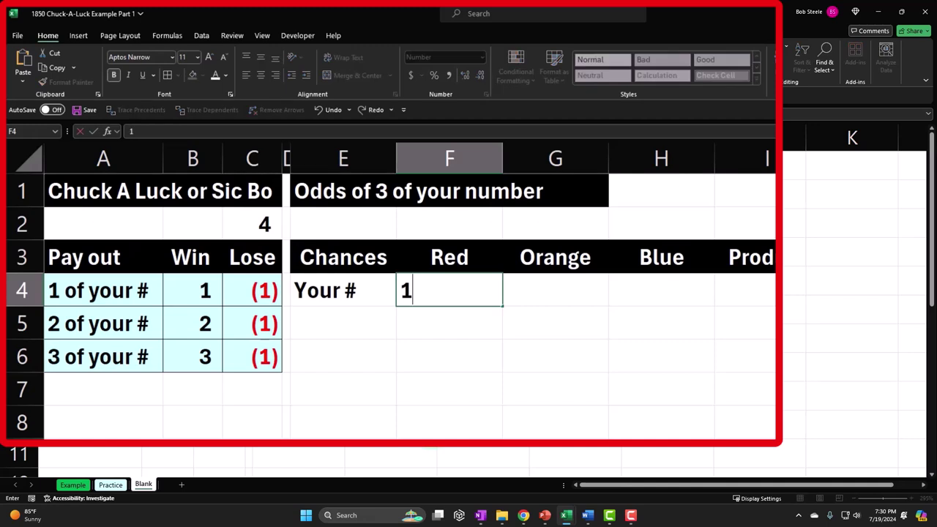
key(Return)
key(Left)
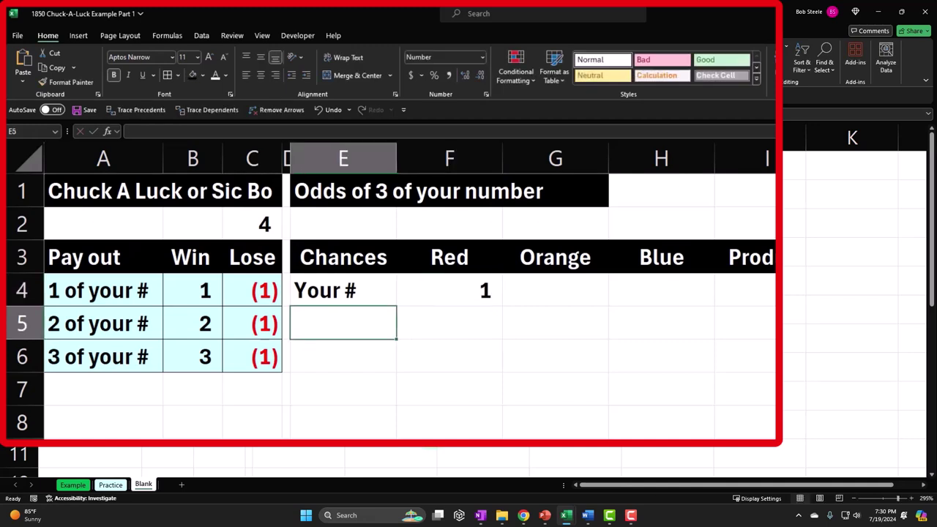
text(Total)
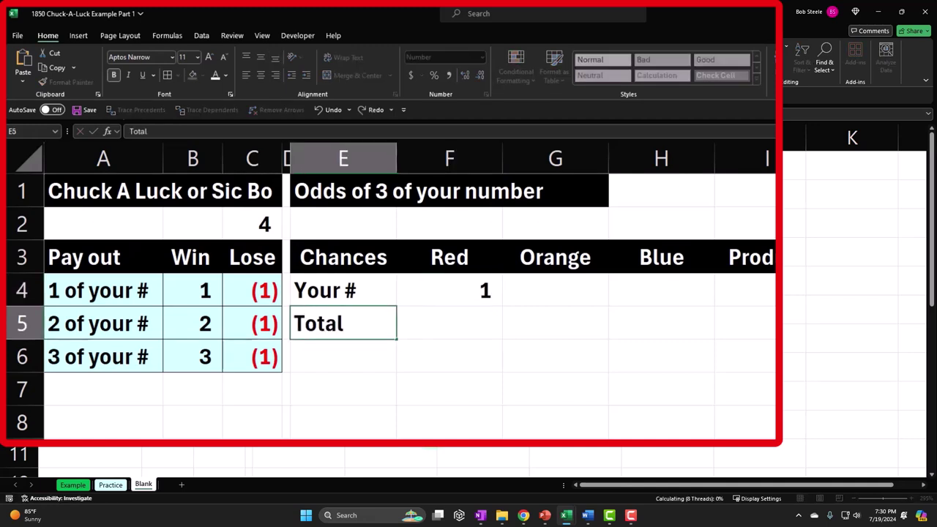
key(Tab)
text(6)
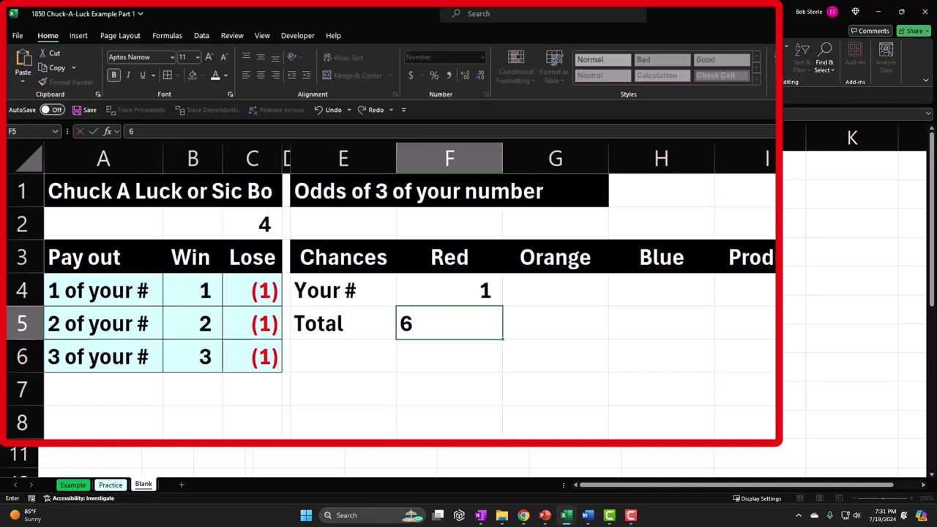
- Enter 1 in G4 and 6 in G5 for the Orange die
click(555, 322)
click(555, 290)
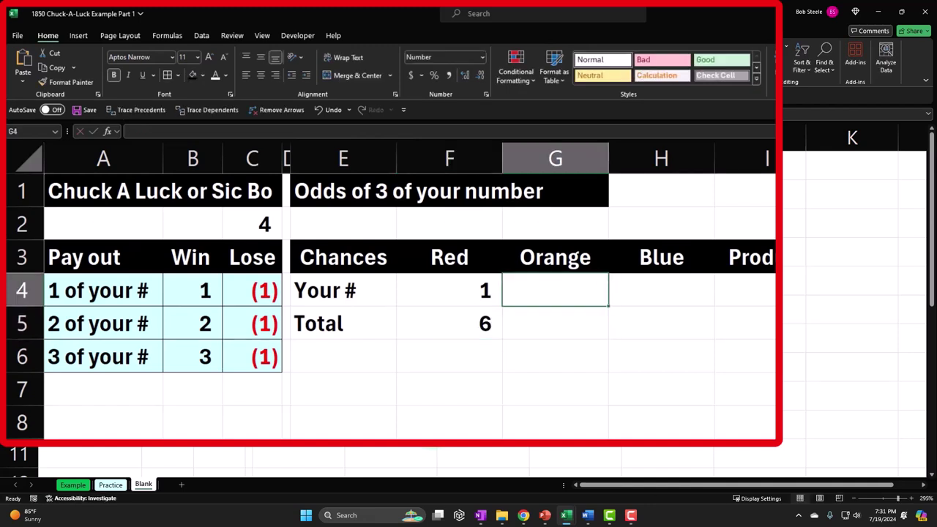
text(1)
key(Return)
text(6)
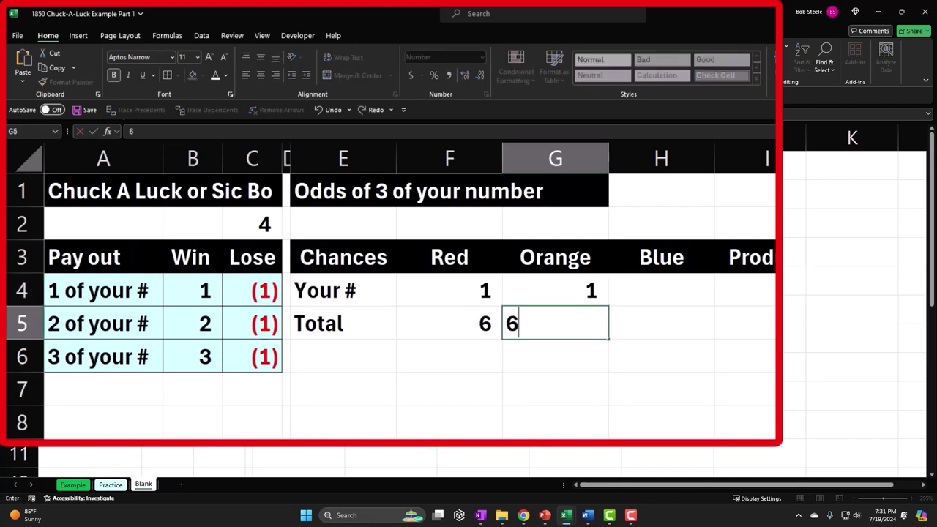
key(Return)
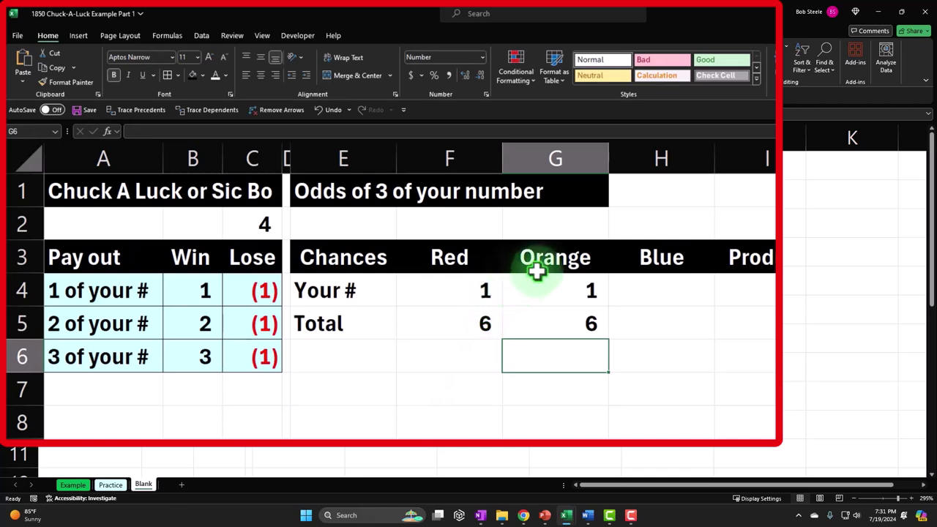
- Enter 1 in H4 and 6 in H5 for the Blue die
key(Right)
key(Up)
key(Up)
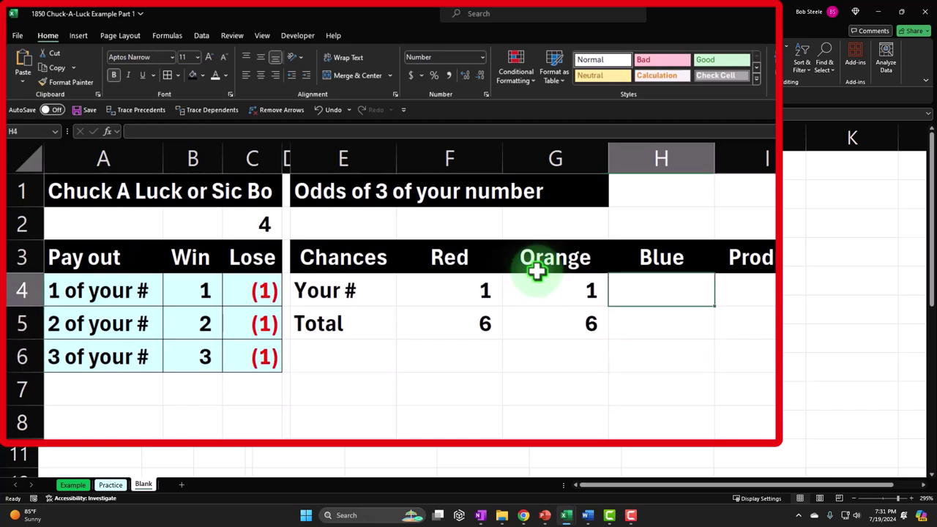
text(1)
key(Return)
text(6)
key(Return)
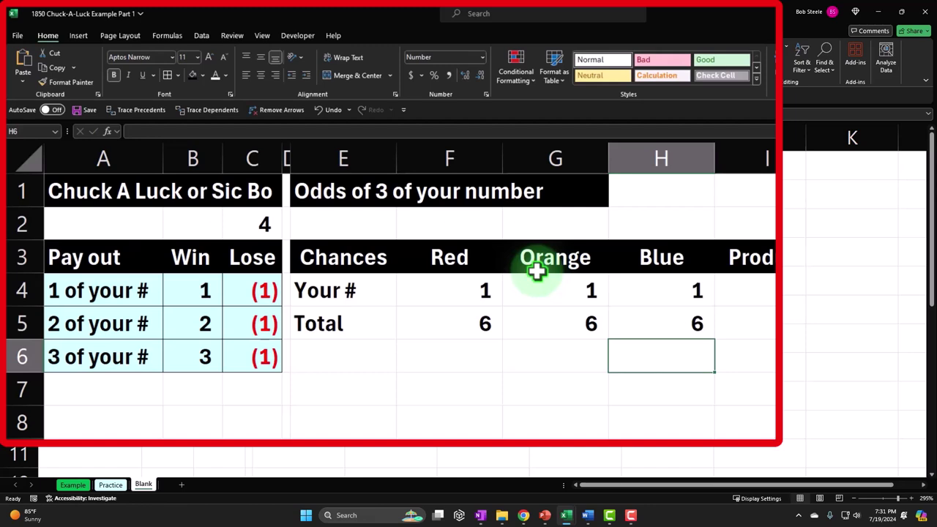
- Check the chosen number in cell C2
key(Up)
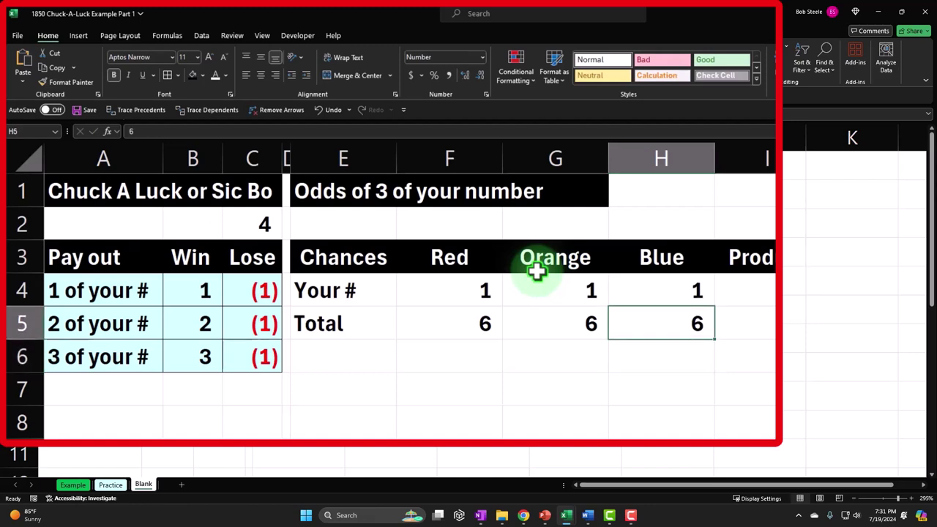
key(Left)
key(Left)
key(Left)
key(Left)
key(Left)
key(Up)
key(Up)
key(Up)
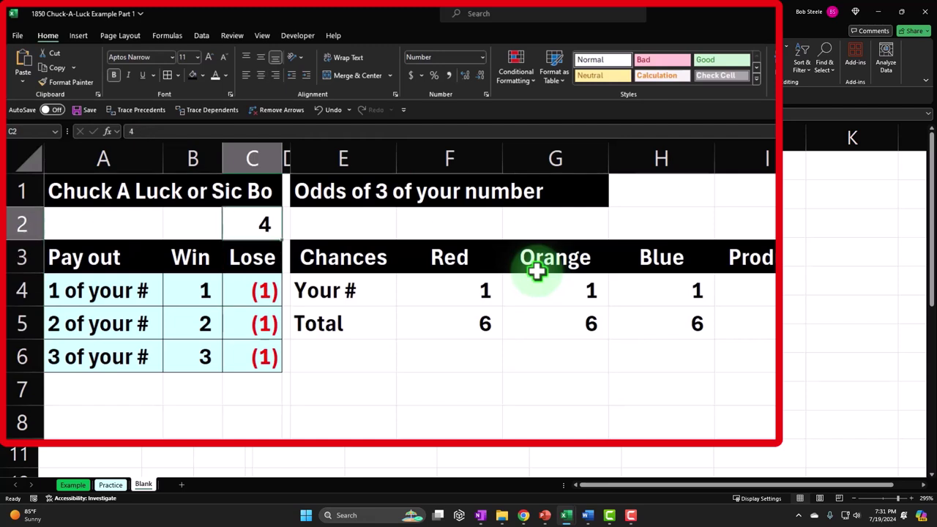
- Calculate the product of the "Your #" values in cell I4 with =PRODUCT(F4:H4)
key(Right)
key(Right)
key(Right)
key(Right)
key(Right)
key(Right)
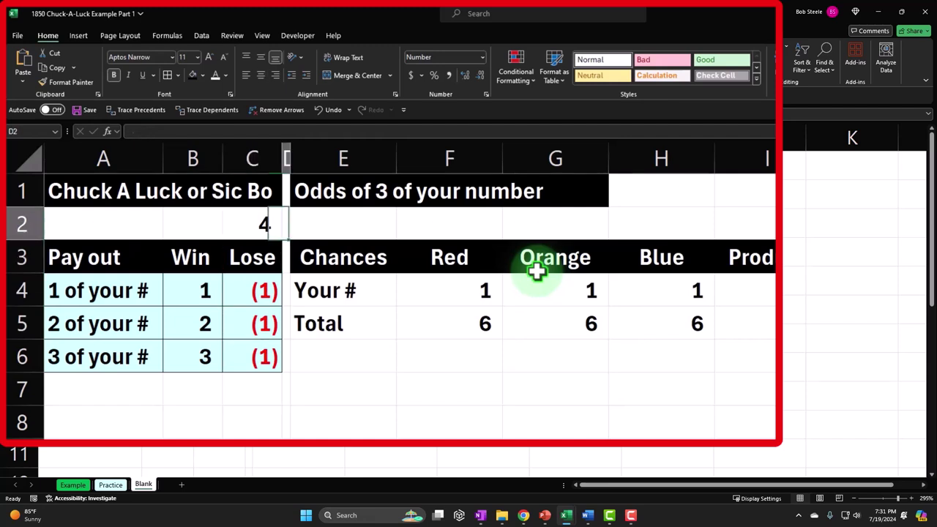
key(Down)
key(Down)
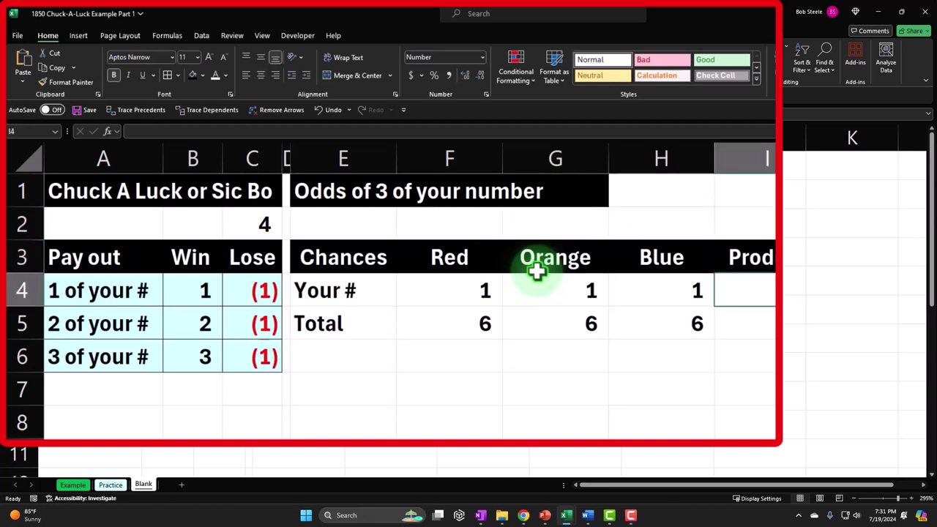
text(=pro)
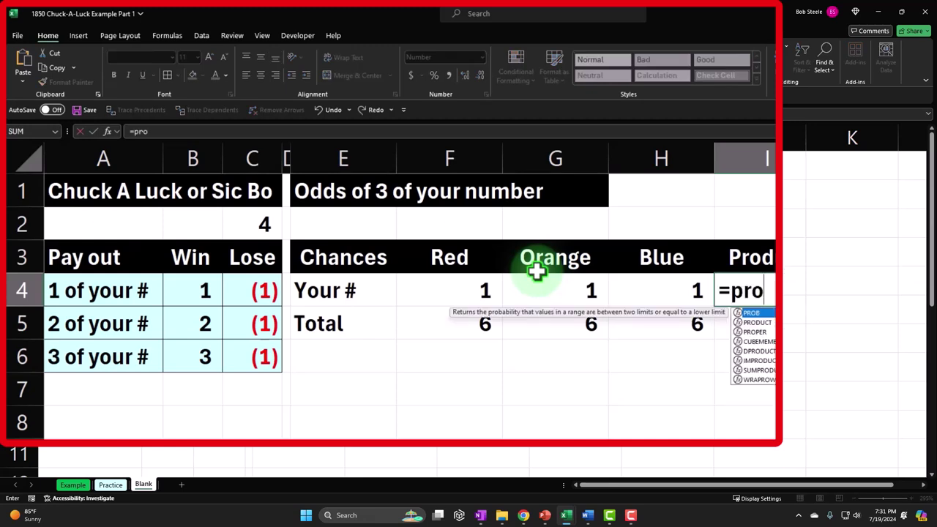
key(Down)
key(Tab)
key(Left)
key(shift+Left)
key(shift+Left)
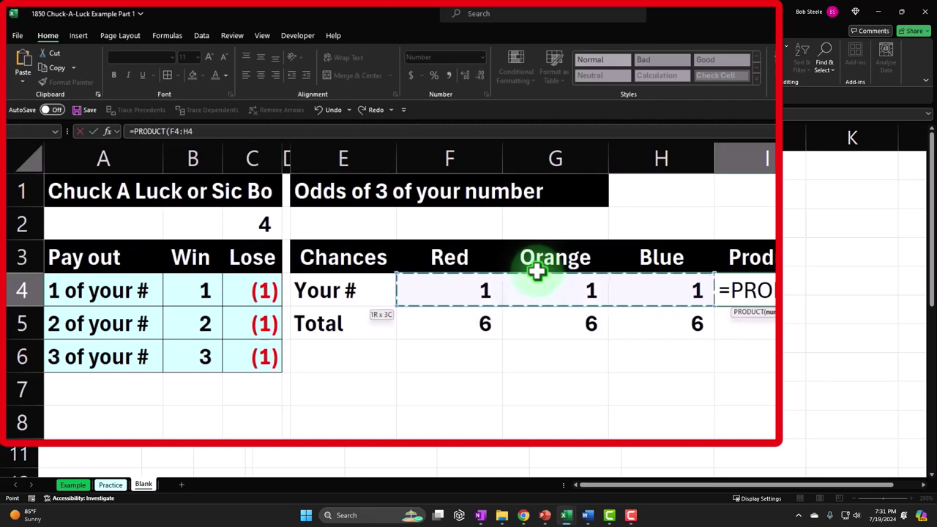
key(Return)
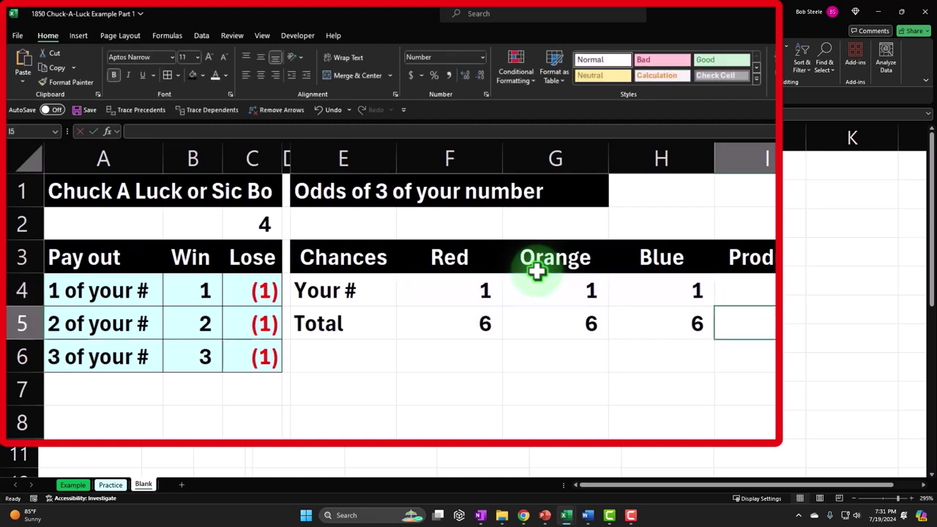
- Calculate the product of the "Total" values in cell I5 with the PRODUCT function over F5:H5
text(=pro)
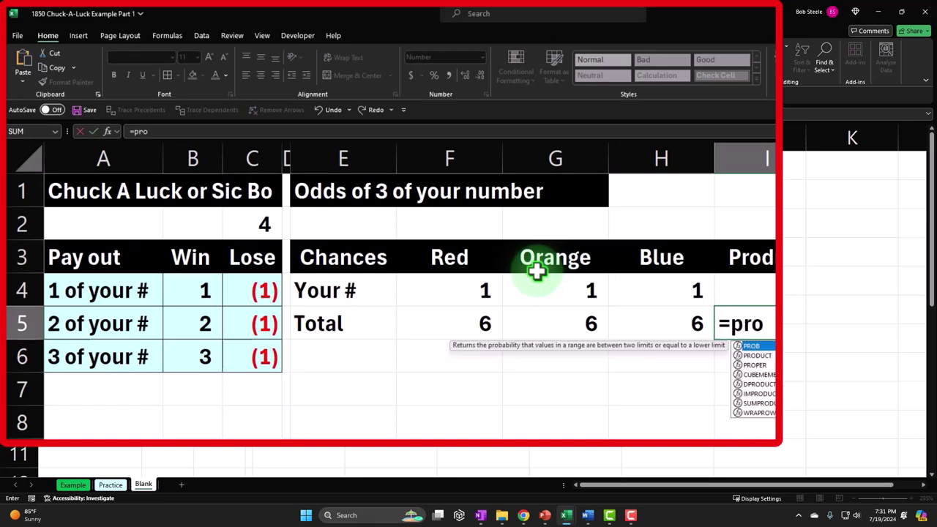
key(Down)
key(Tab)
key(Left)
key(shift+Left)
key(shift+Left)
key(Return)
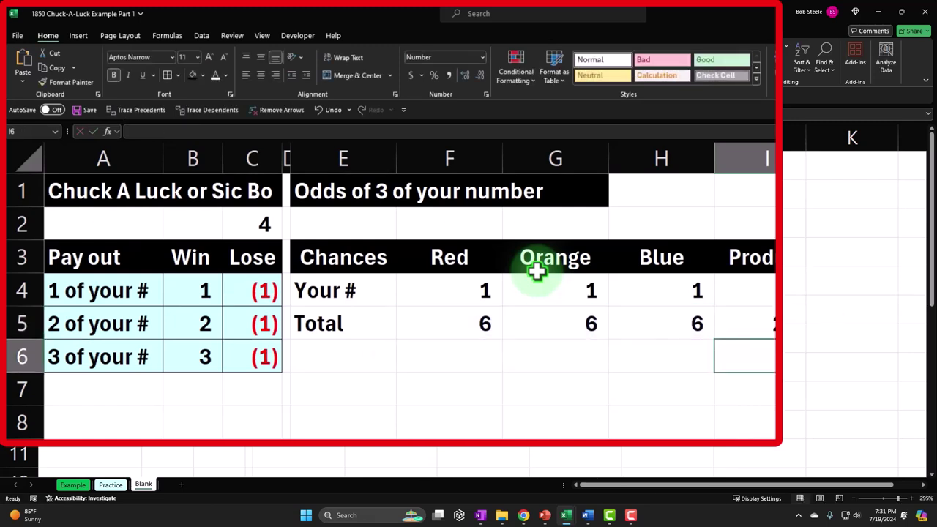
- Enter the row label "%" in cell E6 below "Total"
key(Left)
key(Left)
key(Left)
key(Left)
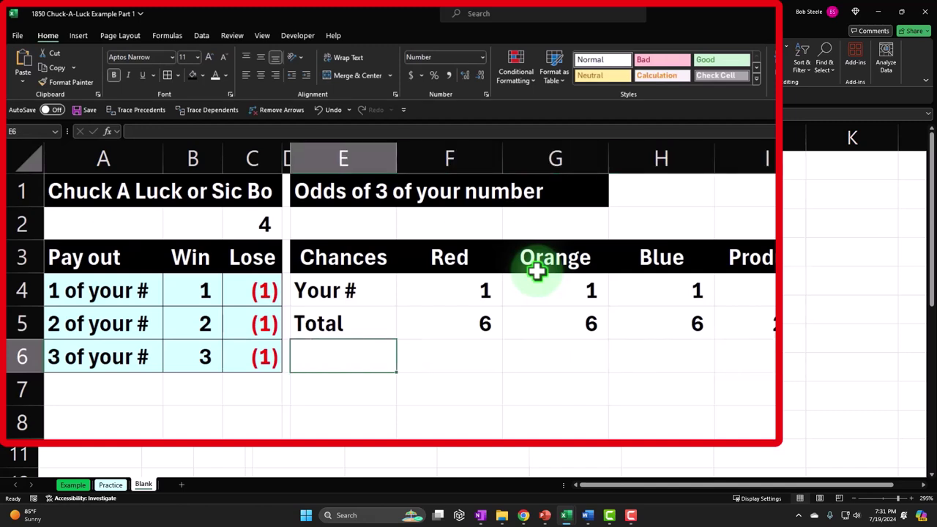
text(%)
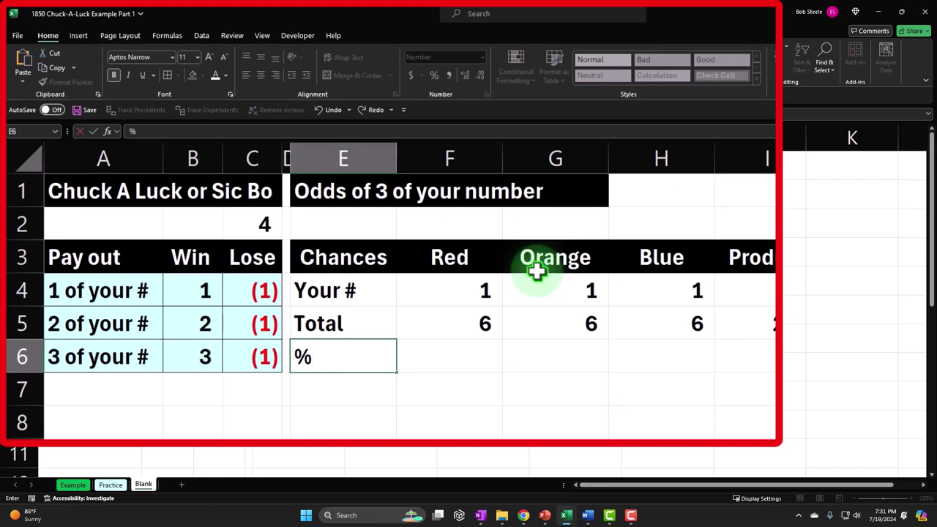
key(Right)
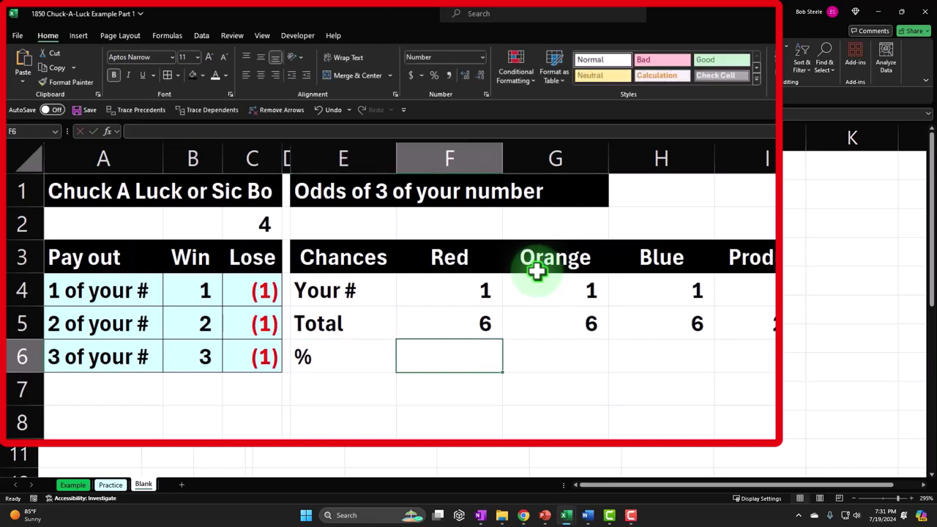
- Calculate the Red die's chance in F6 with =F4/F5, formatted as a percentage with two decimals
text(=)
key(Up)
key(Up)
text(/)
key(Up)
key(ctrl+Return)
click(437, 76)
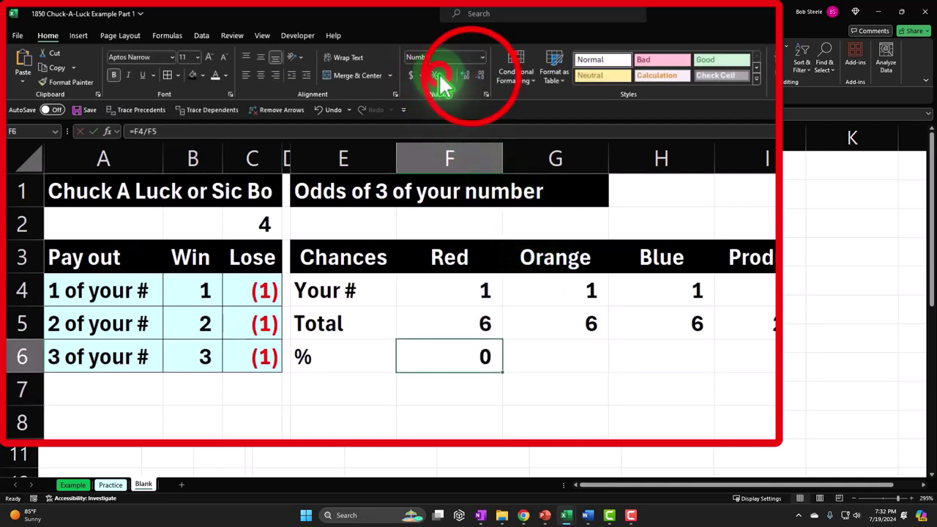
click(471, 76)
click(472, 76)
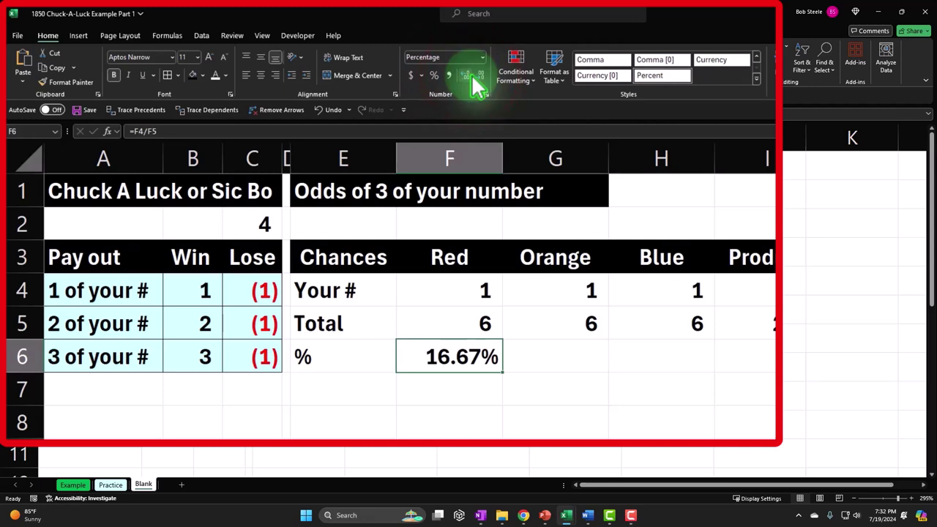
- Copy the percentage formula from F6 across to Orange, Blue and Product, through cell I6
drag(501, 371, 681, 375)
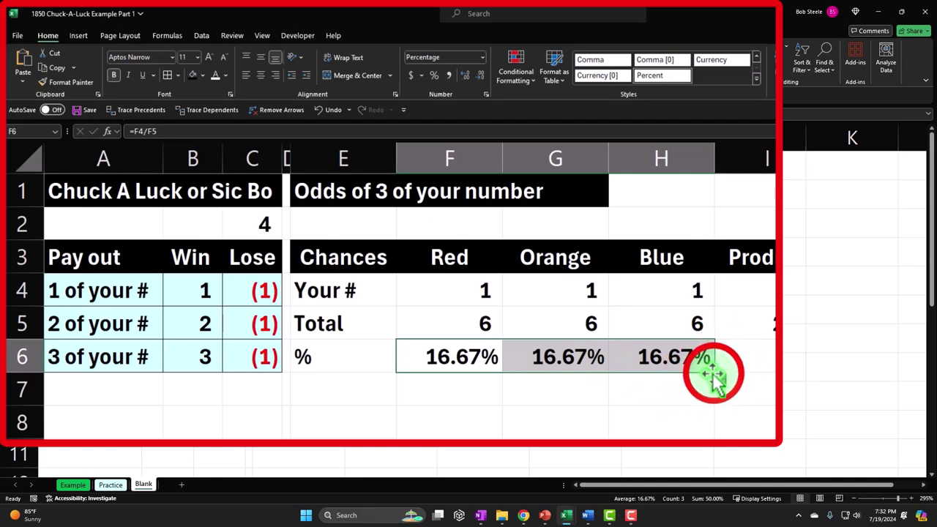
drag(716, 376, 769, 376)
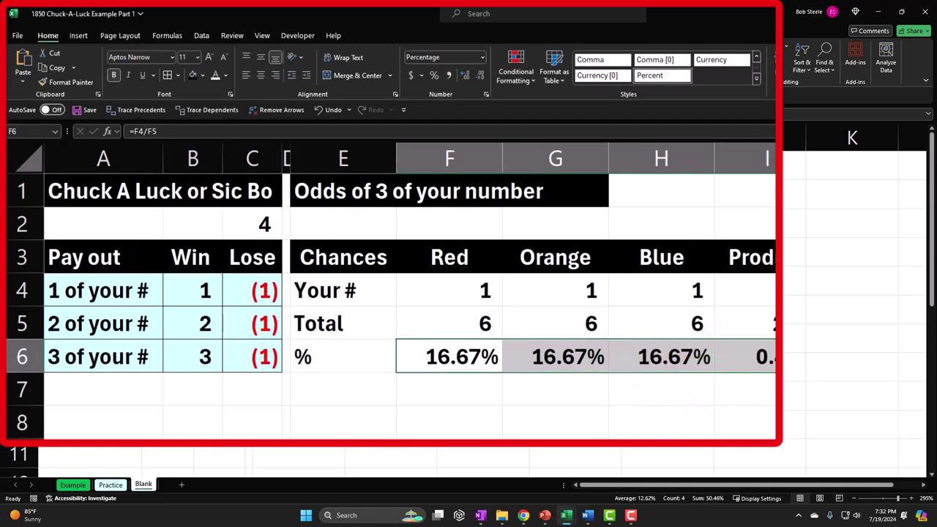
click(768, 388)
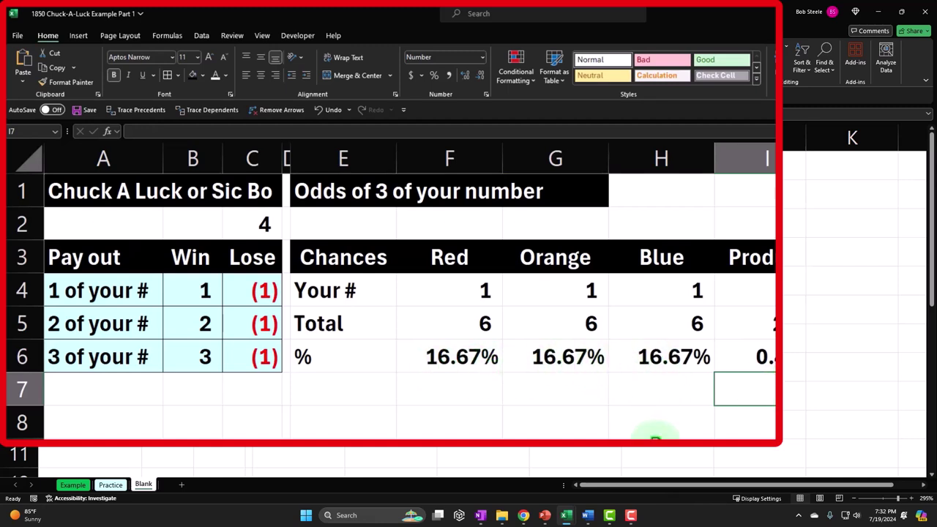
- Calculate the product of the three dice percentages in I7 with =PRODUCT(F6:H6), formatted as a percentage with two decimals
text(=pro)
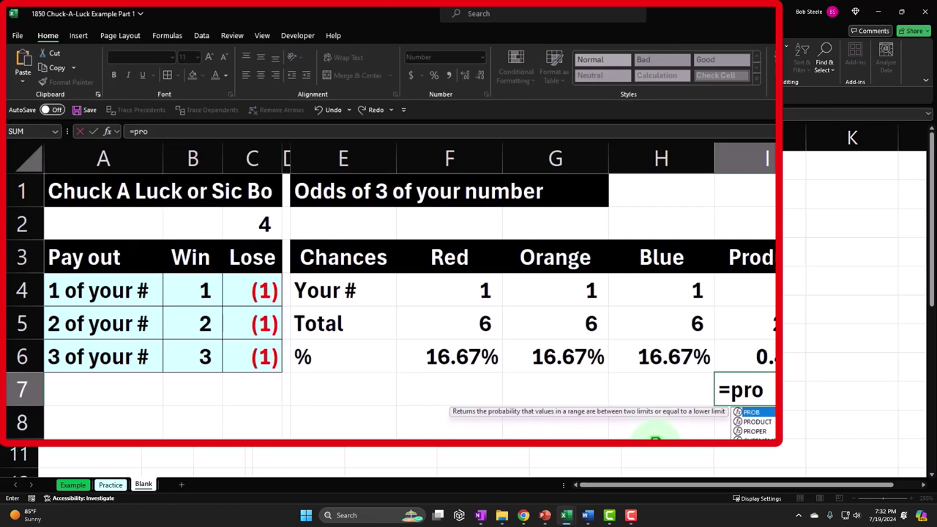
key(Tab)
key(Left)
key(Up)
key(shift+Down)
key(Up)
key(Down)
key(shift+Left)
key(shift+Left)
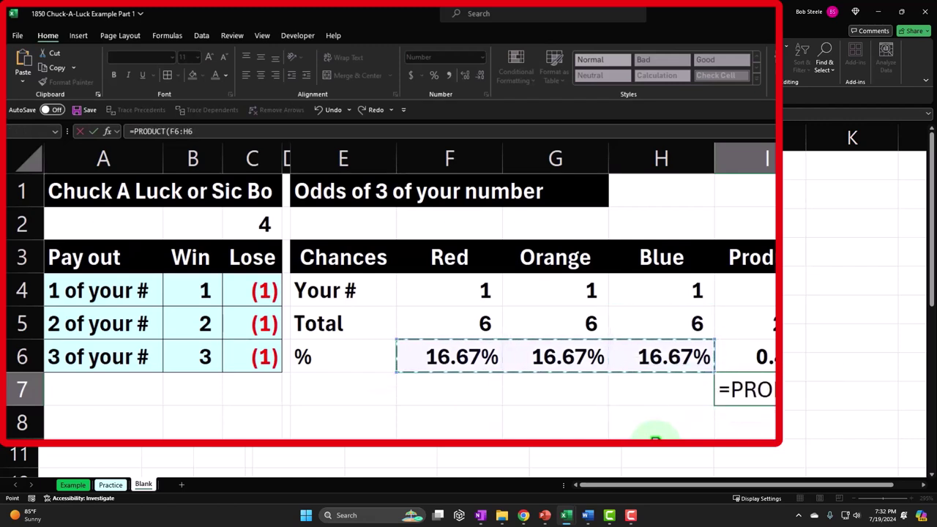
key(Return)
key(Up)
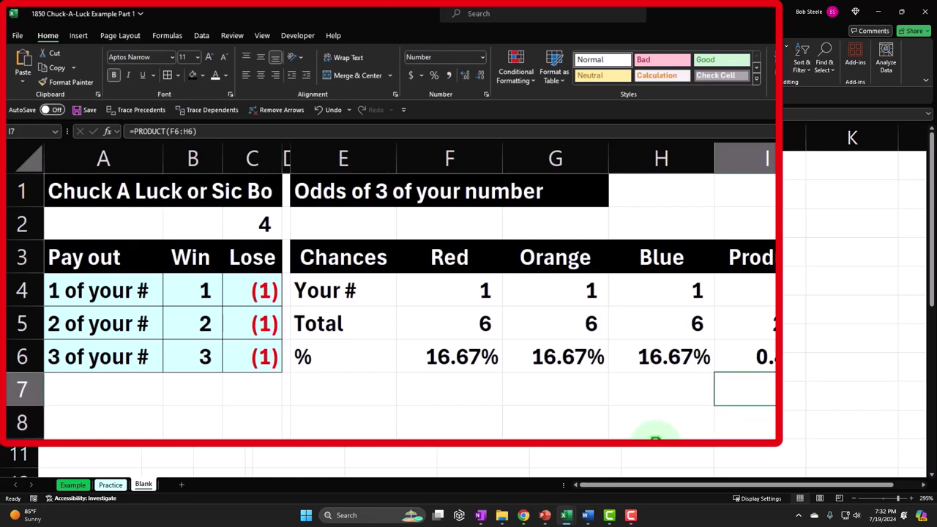
click(437, 77)
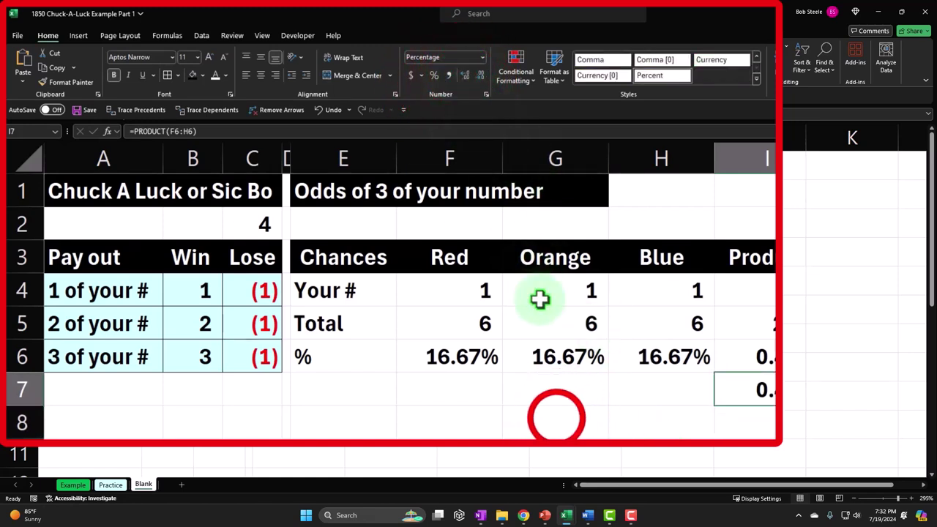
click(556, 418)
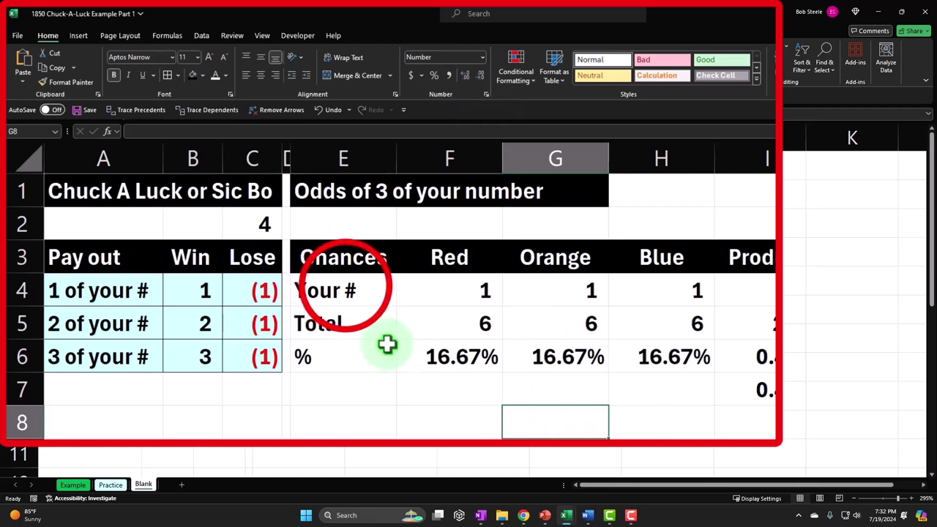
- Format the table body E4:I7 with the light blue recent fill color and cell borders
drag(345, 285, 715, 386)
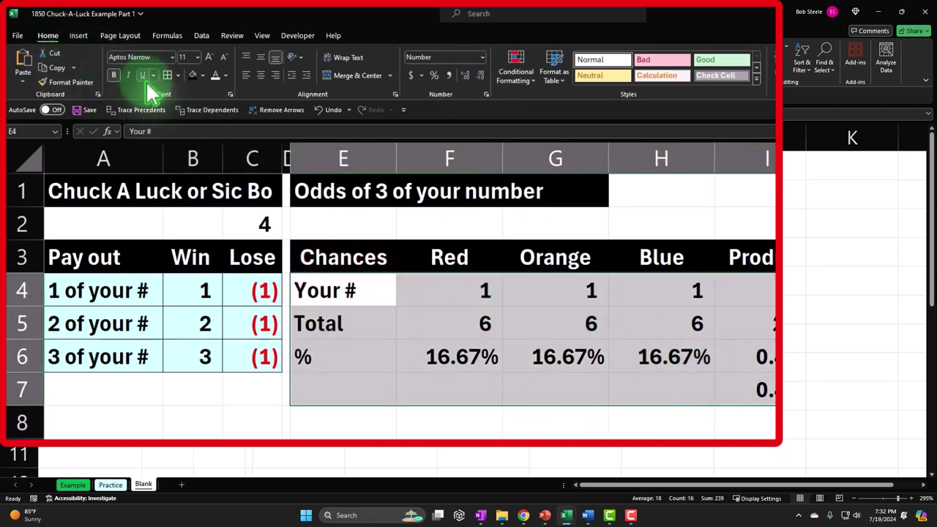
click(202, 76)
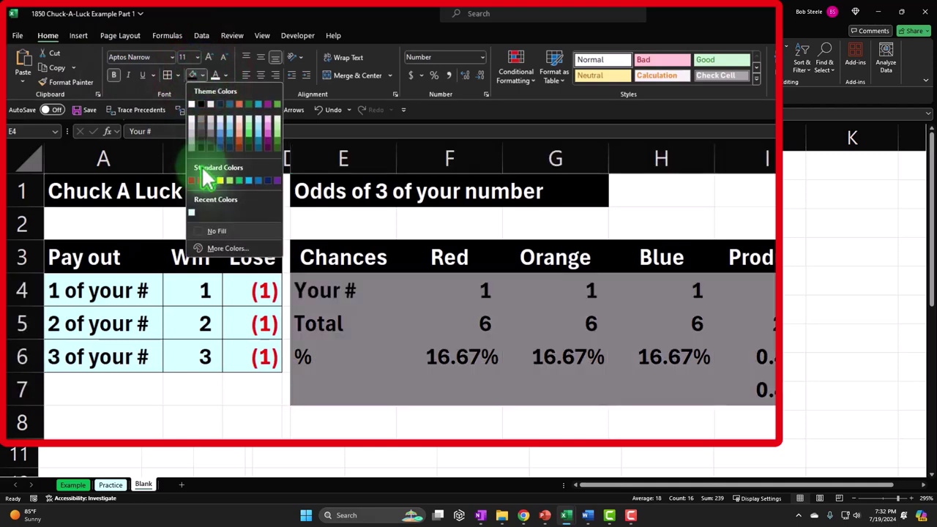
click(191, 212)
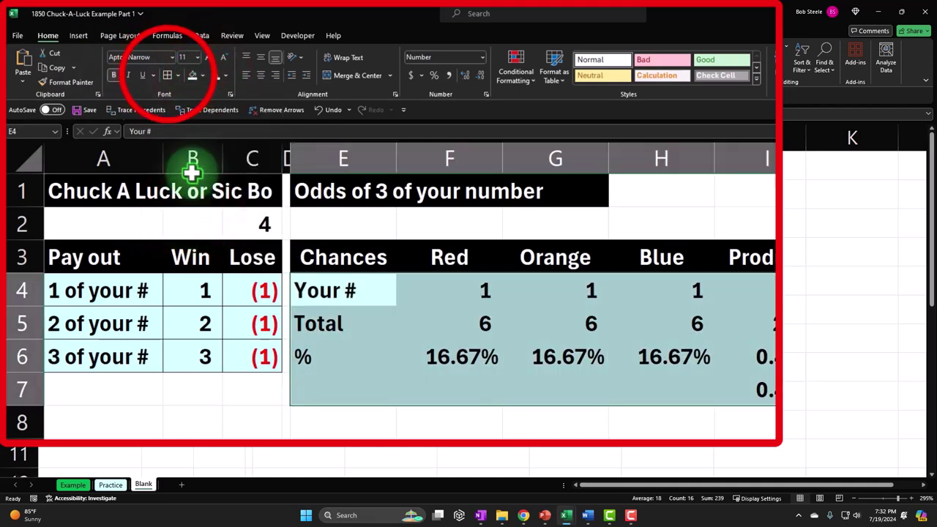
click(167, 76)
click(528, 350)
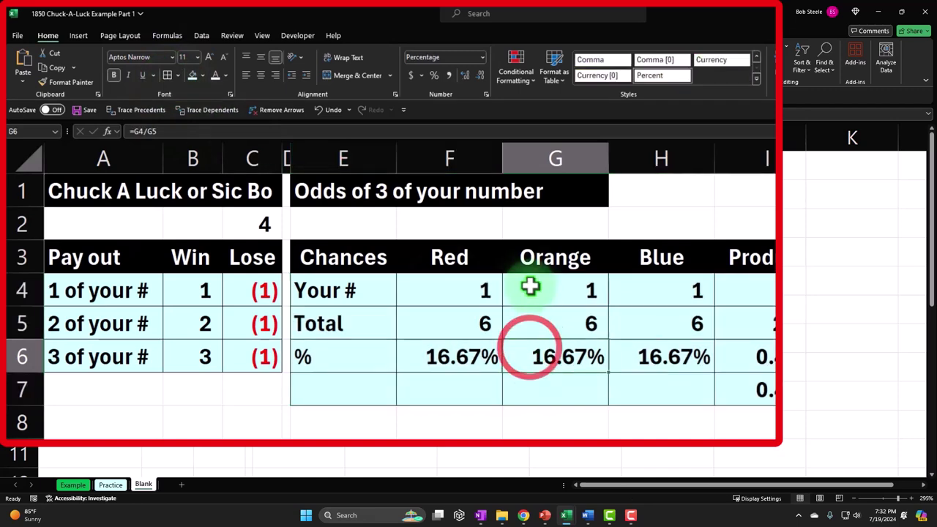
- Narrow columns F through I to one equal width that still fits their contents
drag(469, 150, 680, 153)
double_click(713, 151)
click(615, 322)
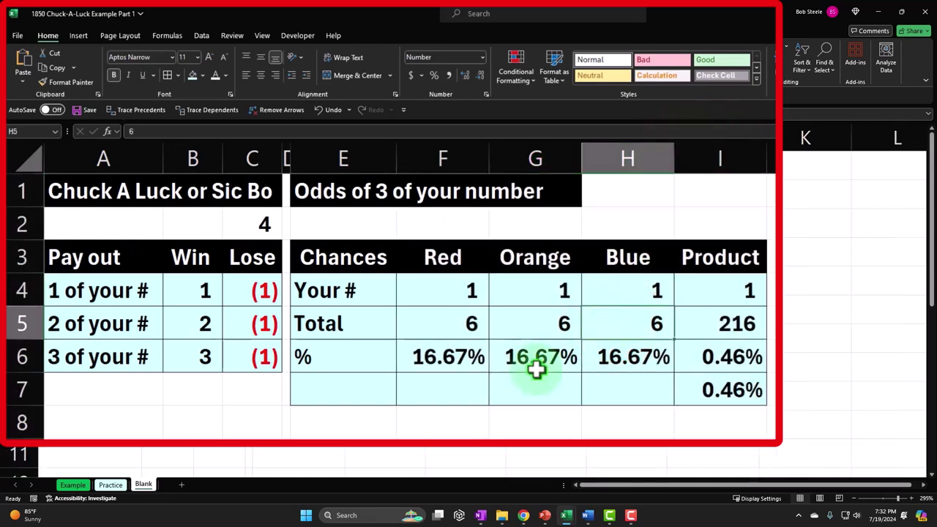
- Review the percentage product formula in I7 and the chosen number in C2
click(708, 389)
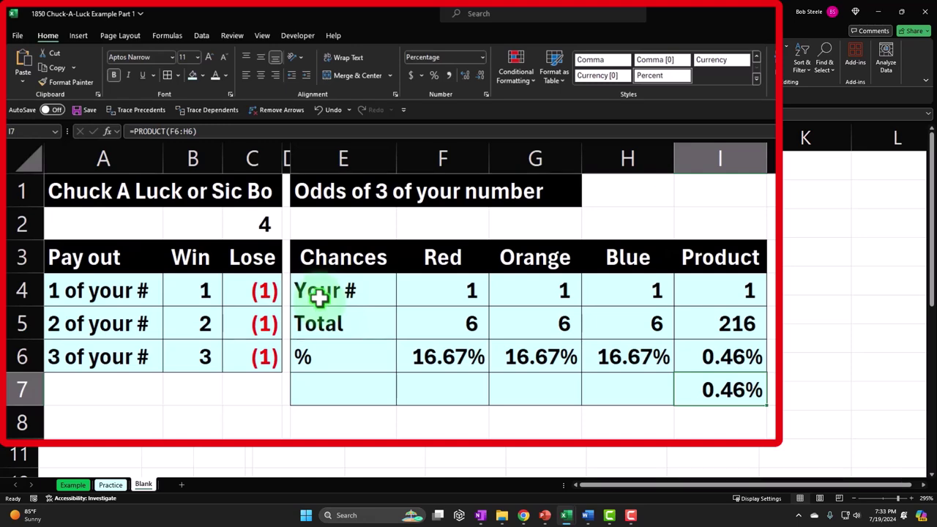
key(Escape)
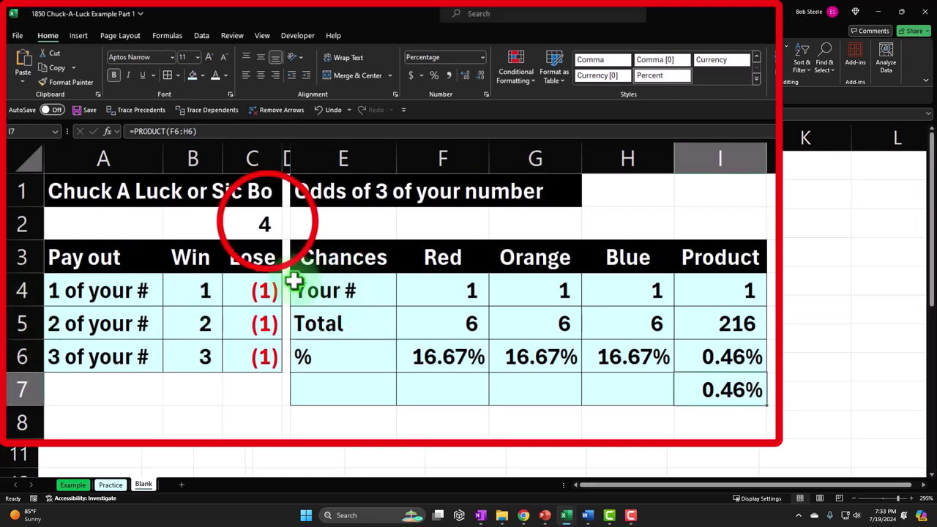
click(268, 220)
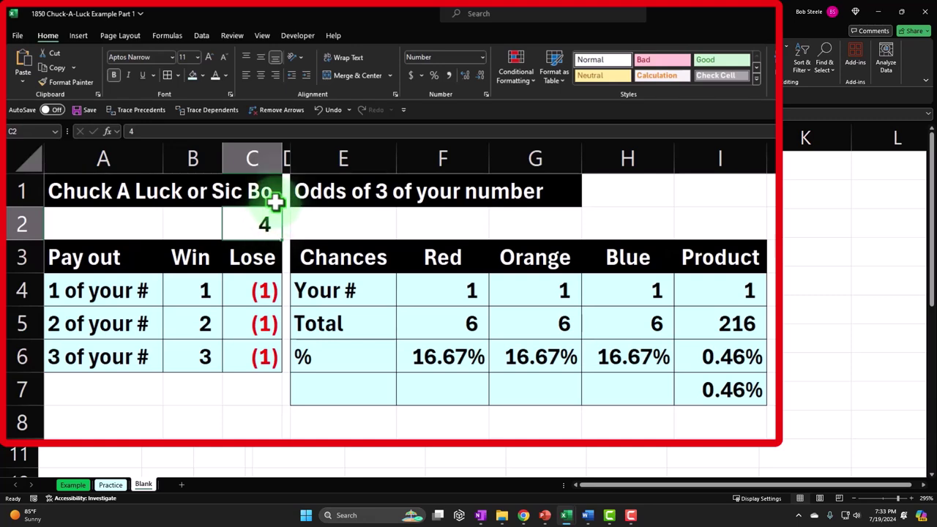
- Copy the format of narrow column D to column J with Format Painter to make a spacer column
click(286, 154)
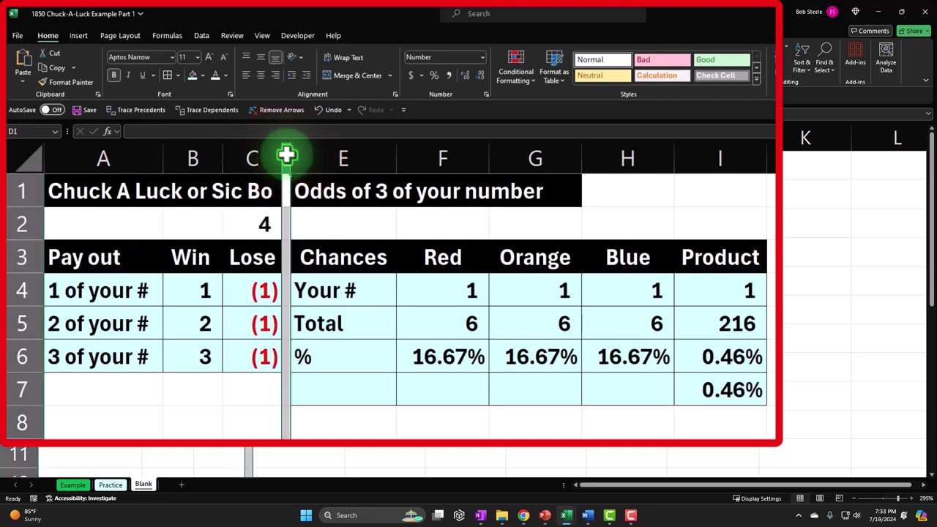
click(66, 83)
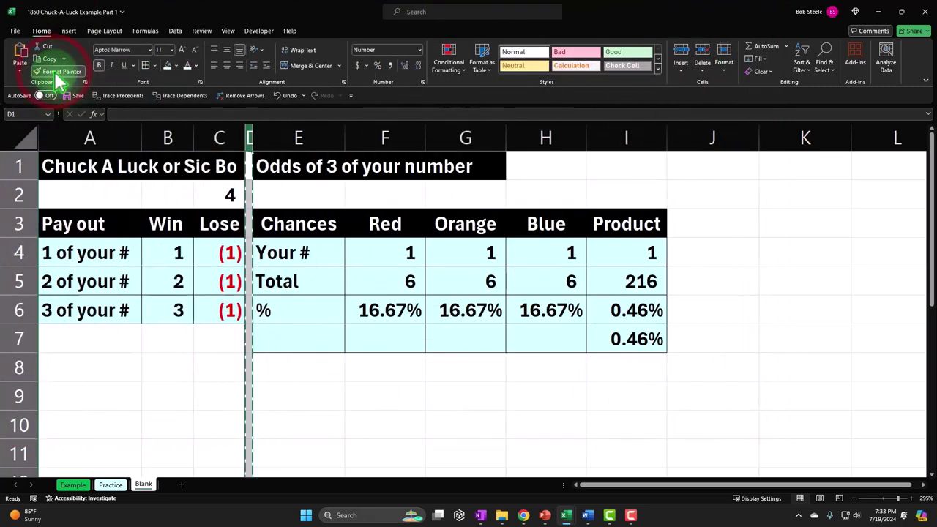
click(724, 136)
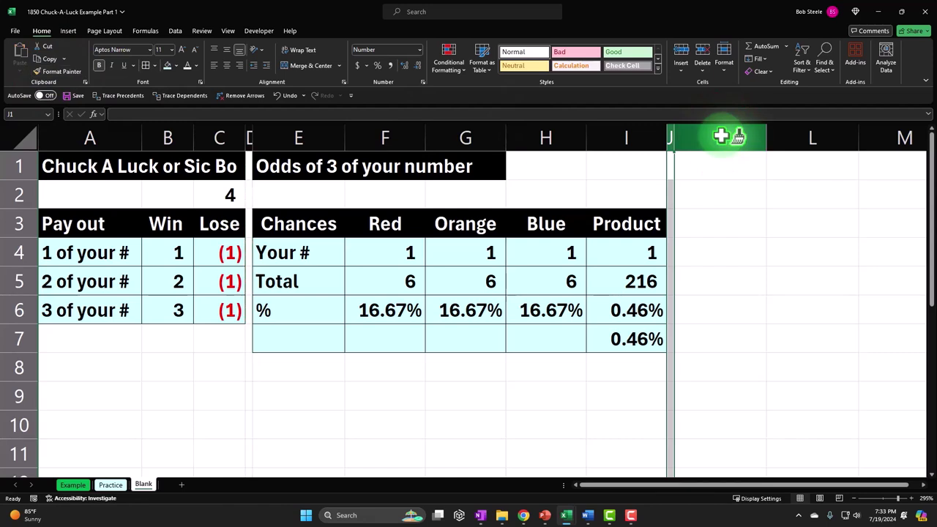
- Enter the title "Odd of 0 of Your Number" in K1 and format K1:M1 with black fill and white text
key(Right)
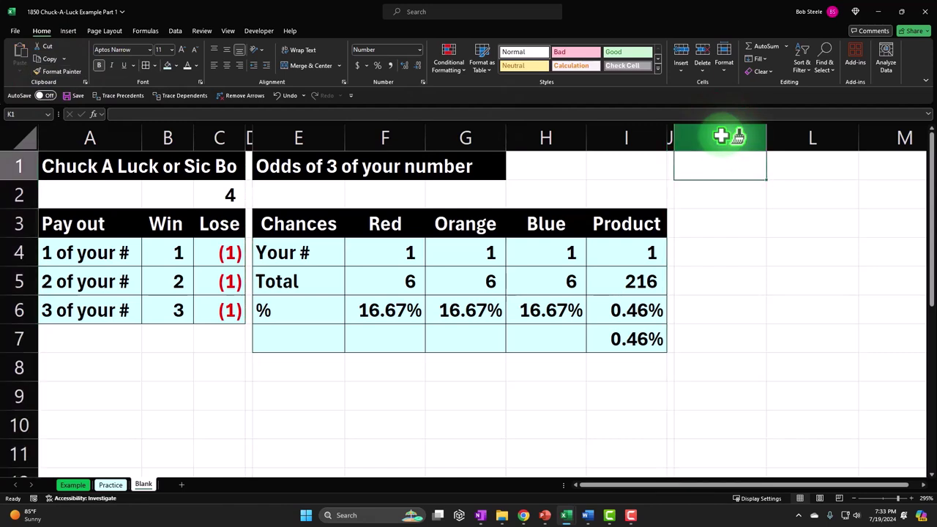
text(Odd of 0 of Your Number)
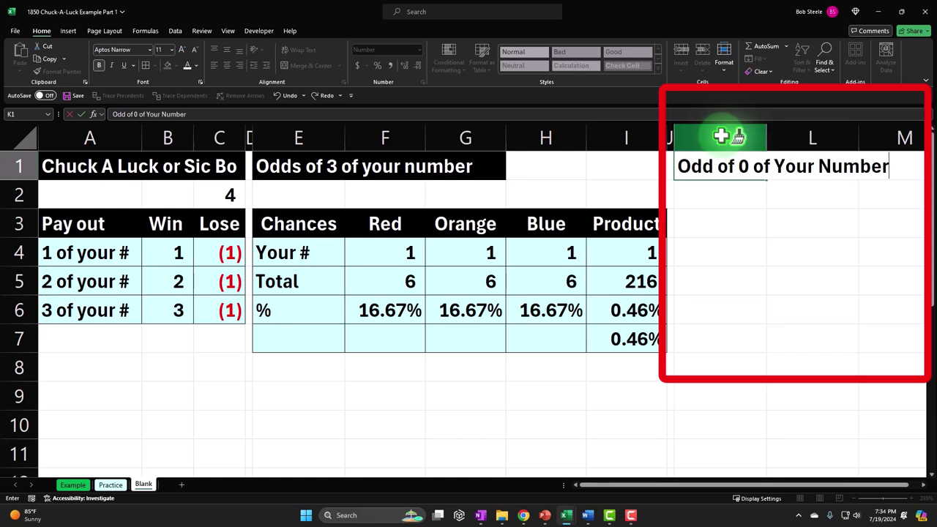
key(Return)
drag(711, 165, 893, 165)
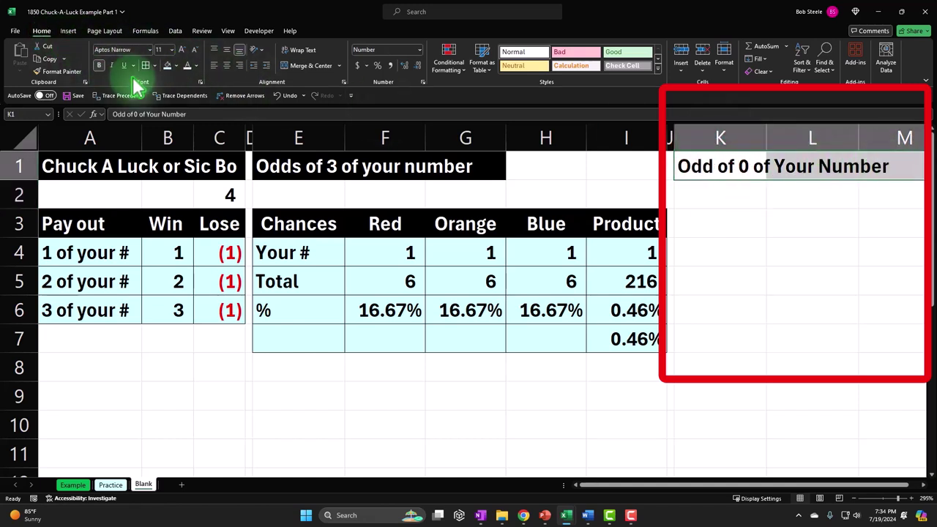
click(177, 66)
click(175, 96)
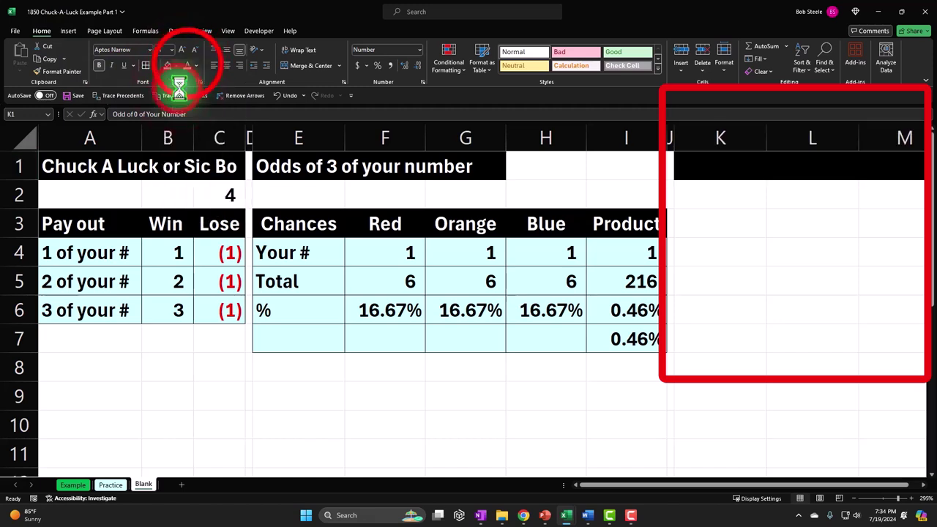
click(187, 66)
- Link cell K3 to the "Chances" header with the formula =E3
click(710, 230)
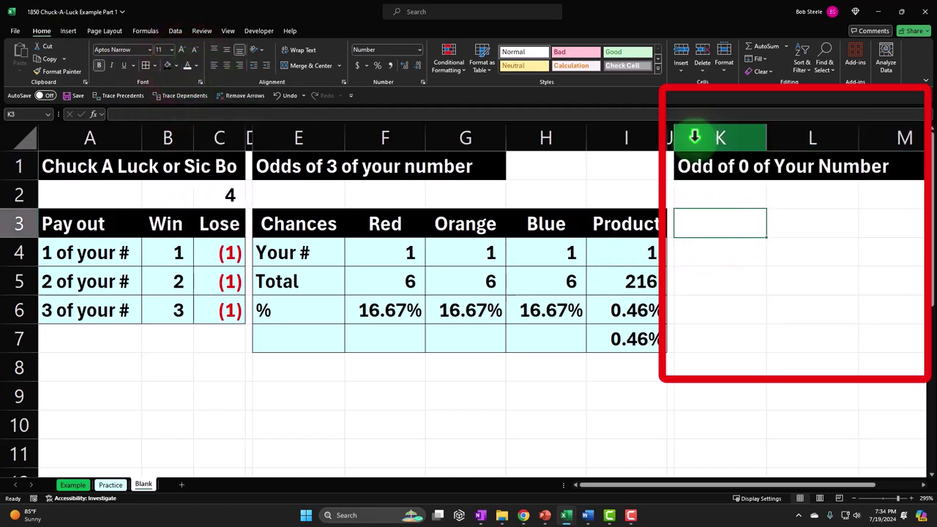
text(=)
key(Left)
key(Left)
key(Left)
key(Left)
key(Left)
key(Left)
key(Return)
- Copy the header link from K3 across to O3 for Red, Orange, Blue and Product
key(Right)
key(Right)
key(Right)
key(Right)
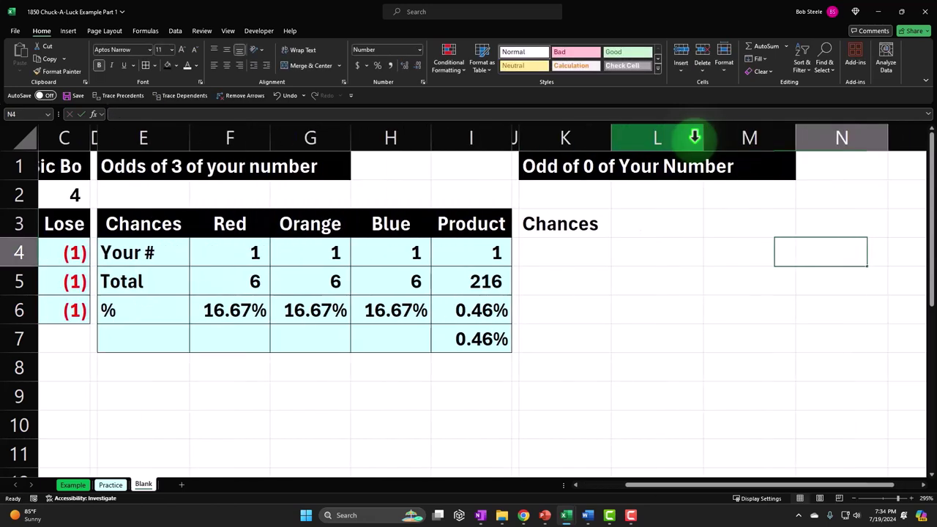
click(523, 225)
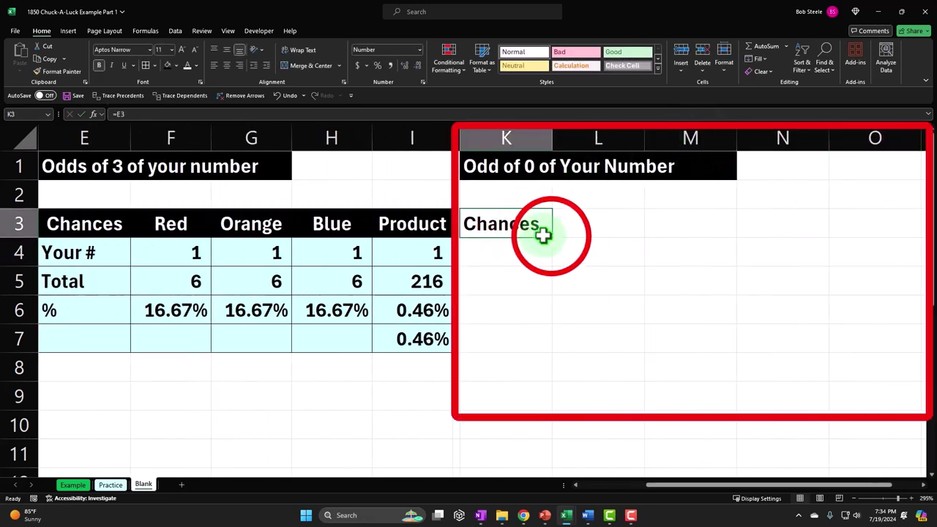
drag(794, 238, 786, 241)
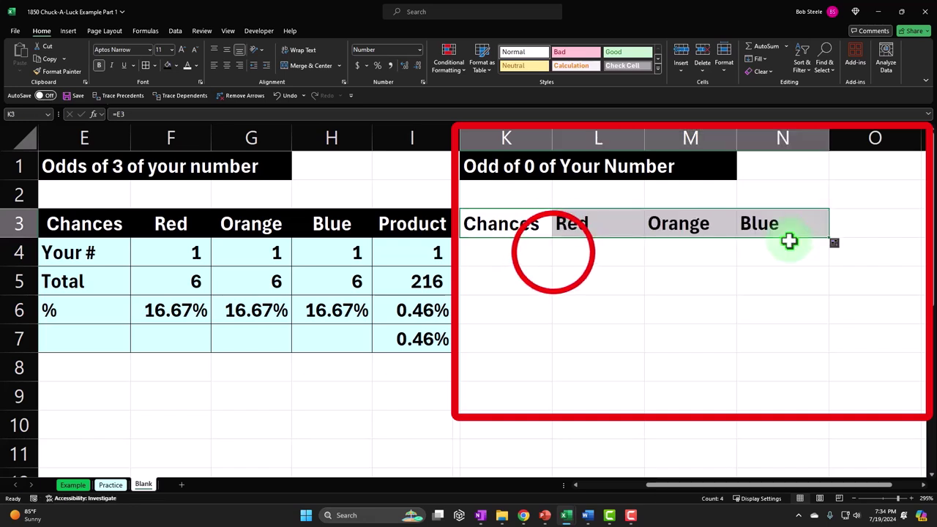
drag(540, 224, 626, 230)
shift+click(774, 228)
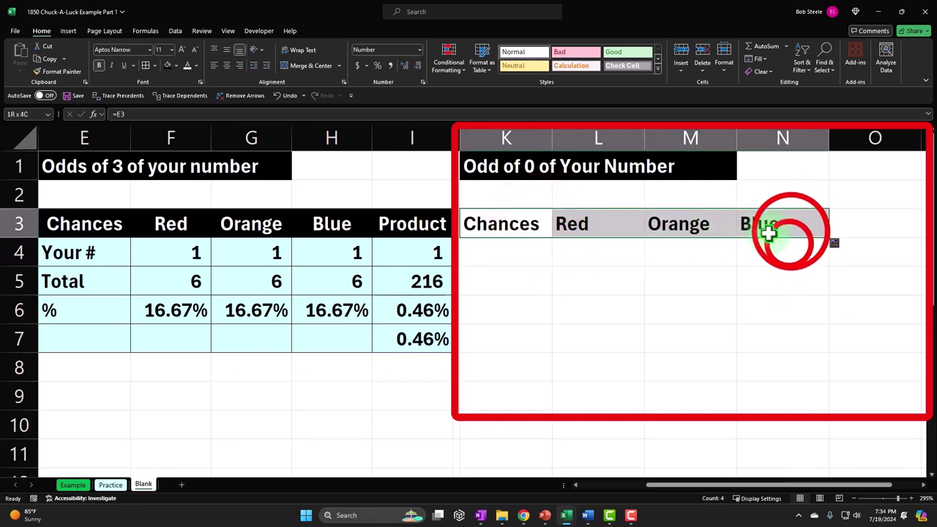
click(820, 237)
drag(830, 238, 880, 236)
click(802, 288)
- Format the header cells K3:O3 with black fill and centered white text
drag(504, 220, 853, 236)
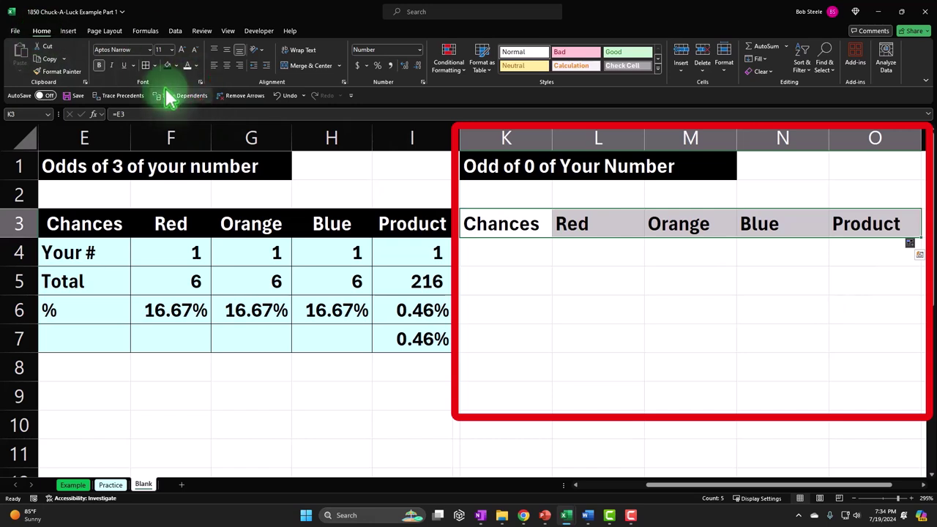
click(185, 64)
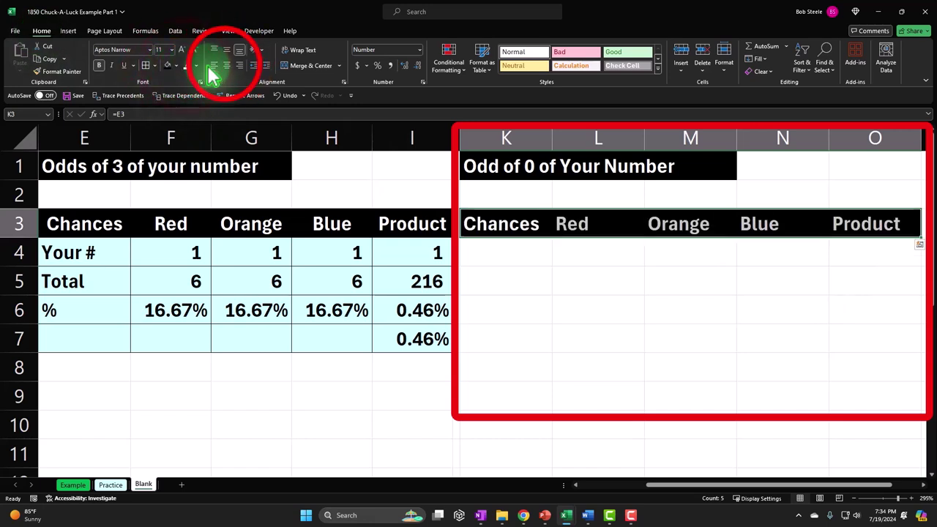
- Link cell K4 to the "Your #" label with the formula =E4
click(530, 254)
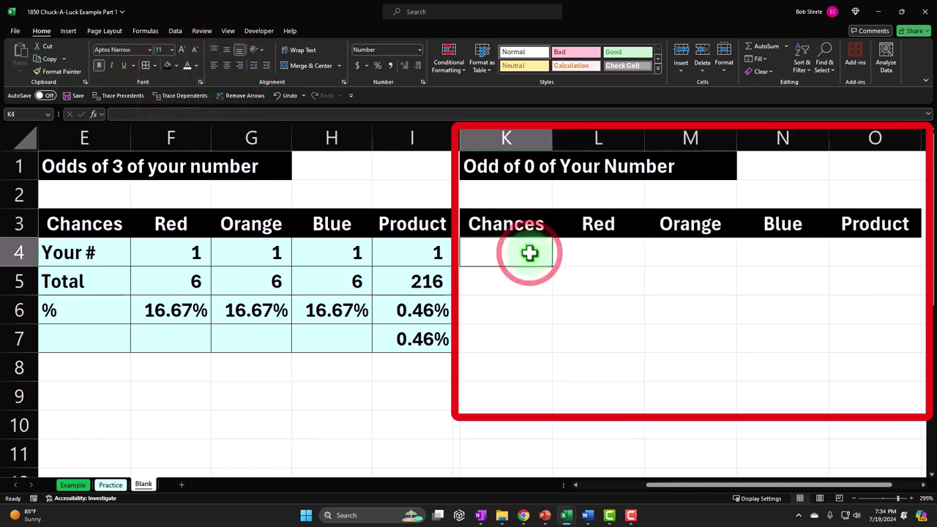
text(=)
key(Left)
key(Left)
key(Left)
key(Left)
key(Left)
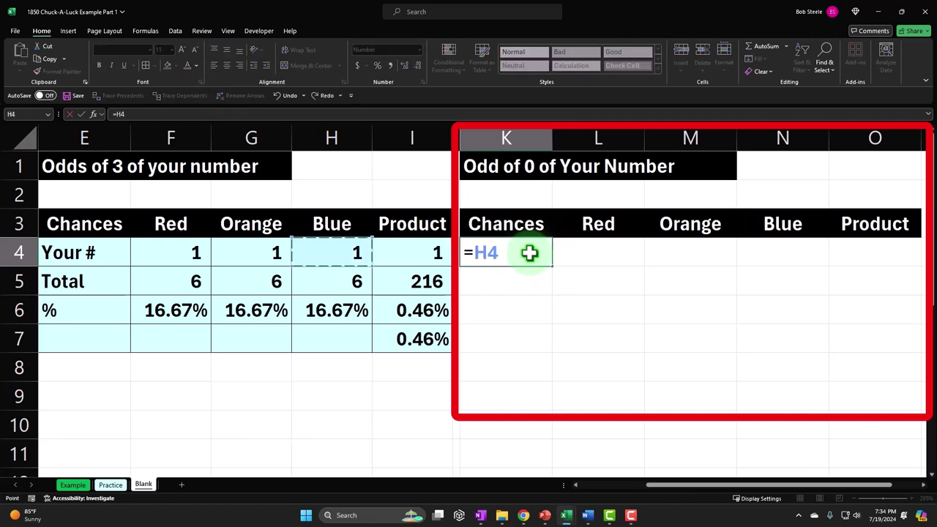
key(Return)
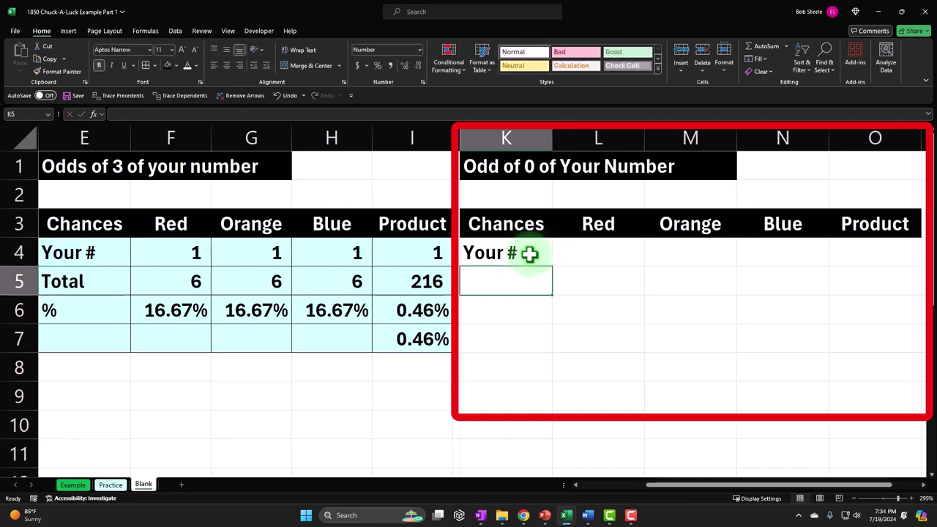
- Label K4 "Not your #" and enter the formula =6-1 under Red in L4
click(529, 253)
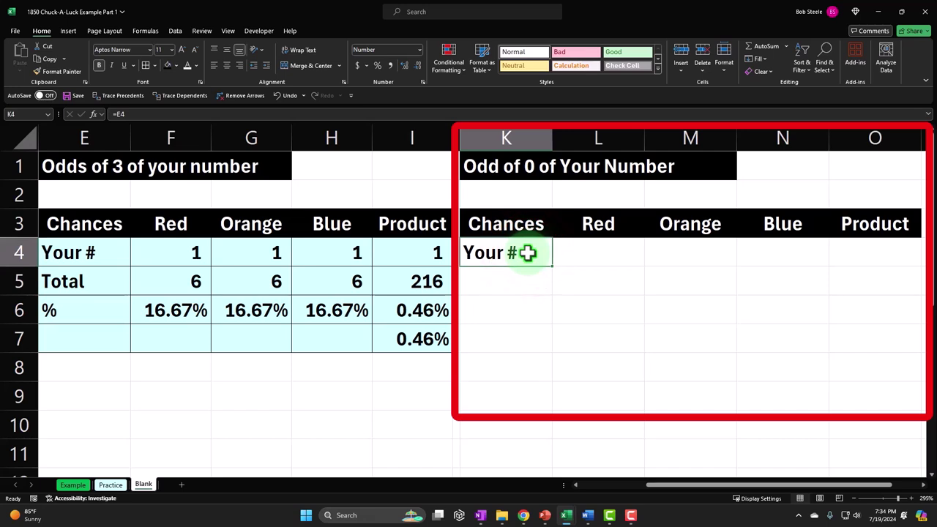
text(Not your)
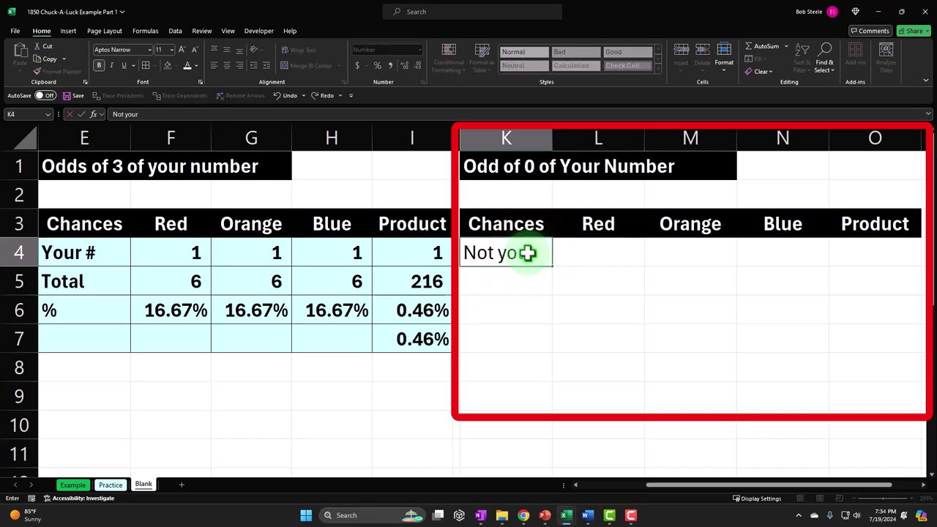
text( #)
key(Tab)
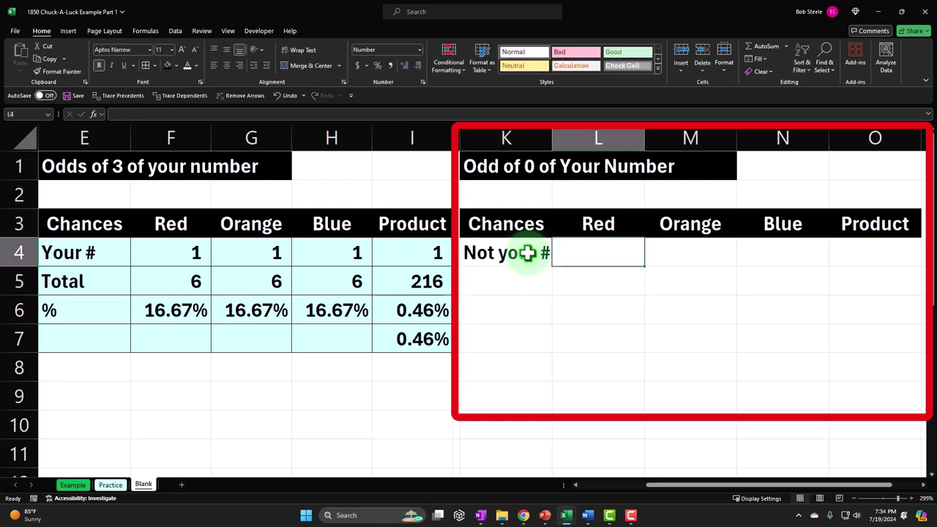
text(=6-1)
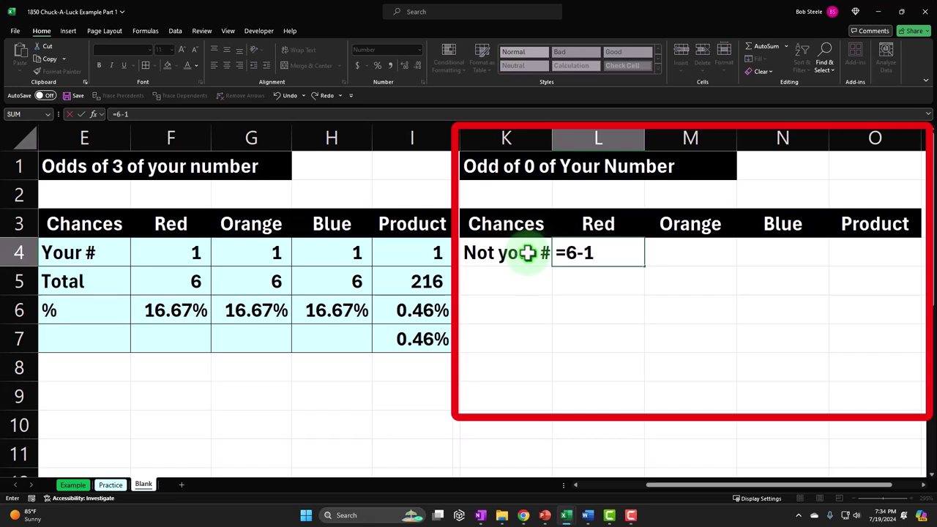
key(Return)
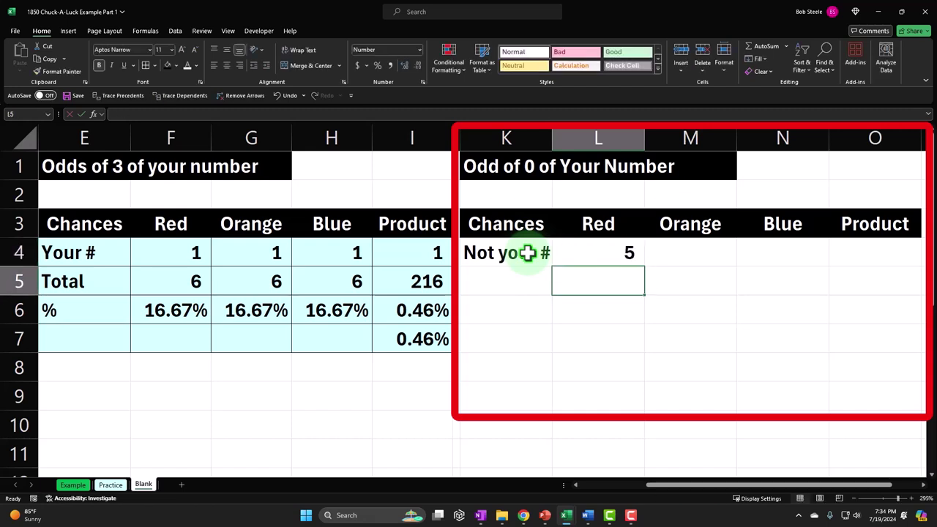
- Link K5 to the "Total" label in E5 and enter 6 under Red in L5
key(Left)
text(+)
key(Left)
key(Left)
key(Left)
key(Left)
key(Left)
key(Return)
key(Up)
key(Right)
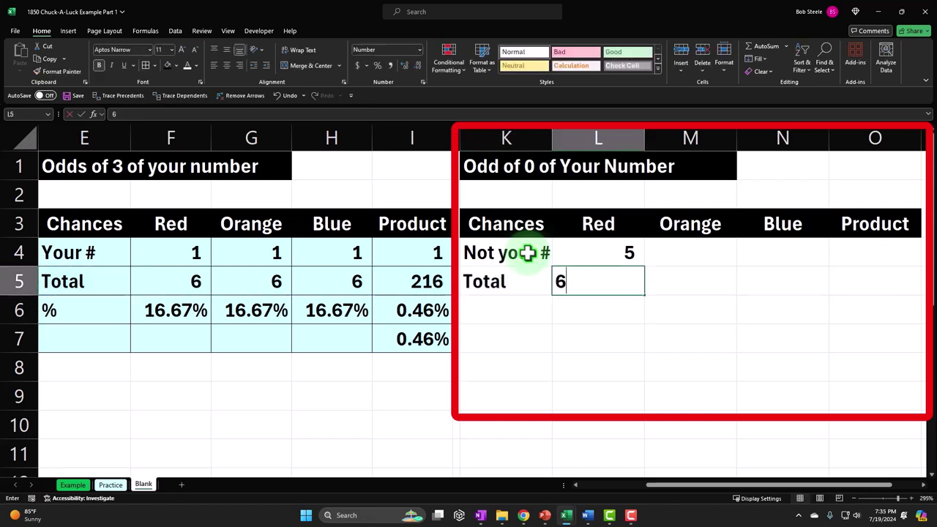
text(6)
key(Return)
- Link the Orange cells M4 and M5 to the Red values with =L4 and =L5
key(Up)
key(Up)
key(Right)
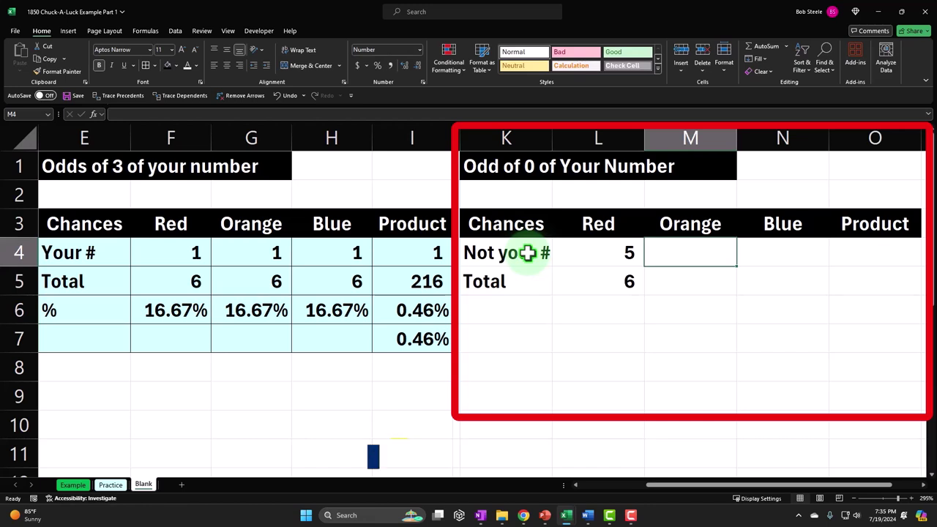
text(=)
key(Left)
key(Return)
text(+)
key(Left)
key(Return)
- Link the Blue cells N4 and N5 to the Orange values in M4 and M5
key(Right)
key(Up)
key(Up)
text(=)
key(Left)
key(Return)
text(+)
key(Left)
key(Return)
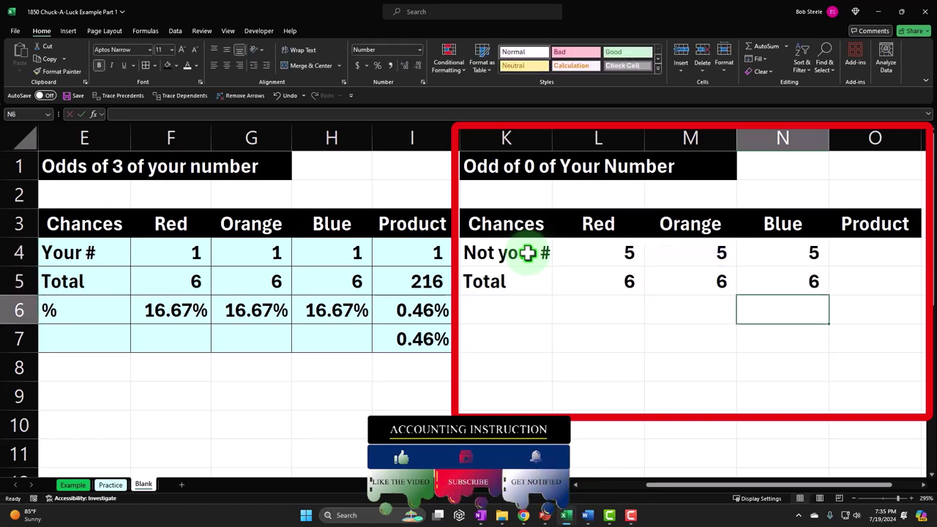
- Multiply the three "Not your #" values in O4 with the formula =PRODUCT(L4:N4)
key(Up)
key(Right)
key(Up)
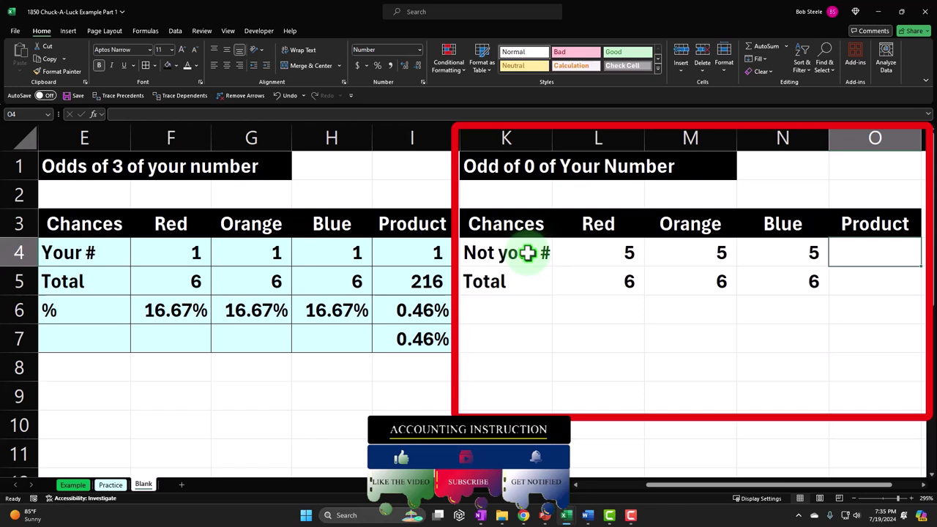
text(=)
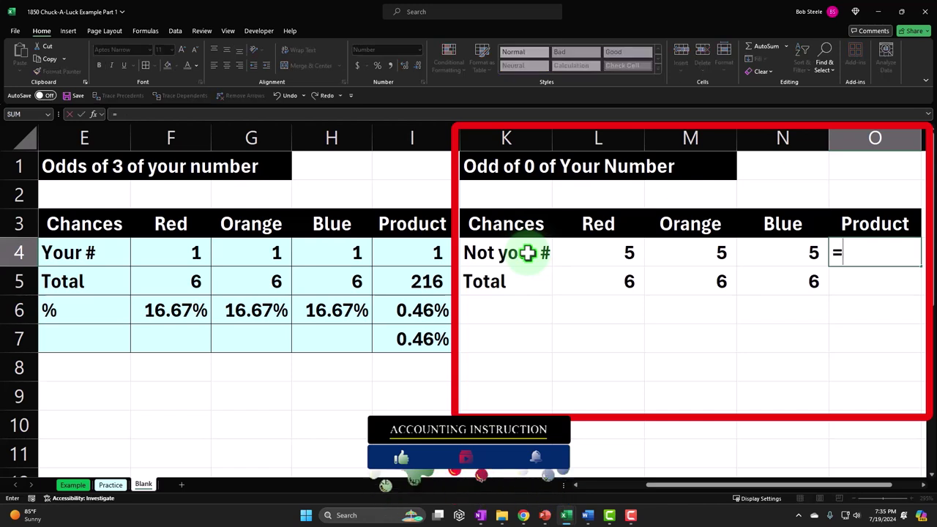
text(pro)
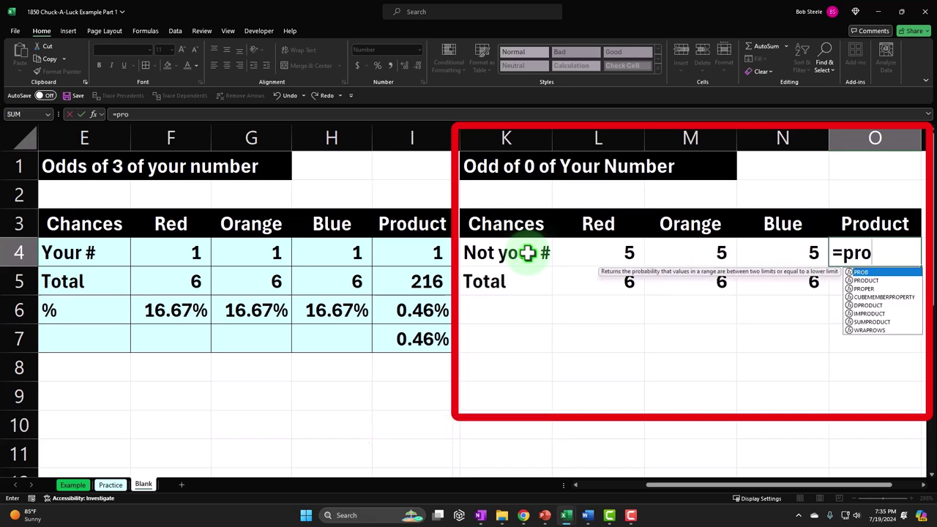
key(Down)
key(Tab)
key(Left)
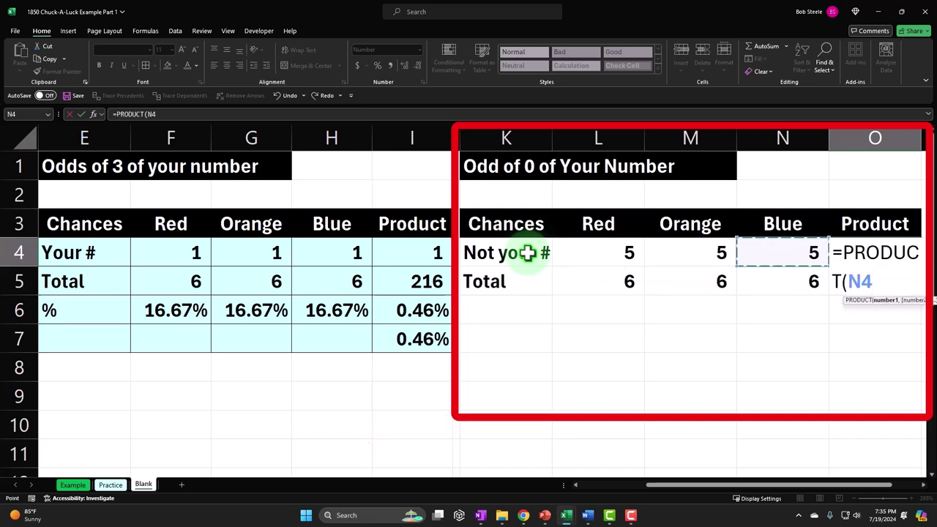
key(shift+Left)
key(shift+Left)
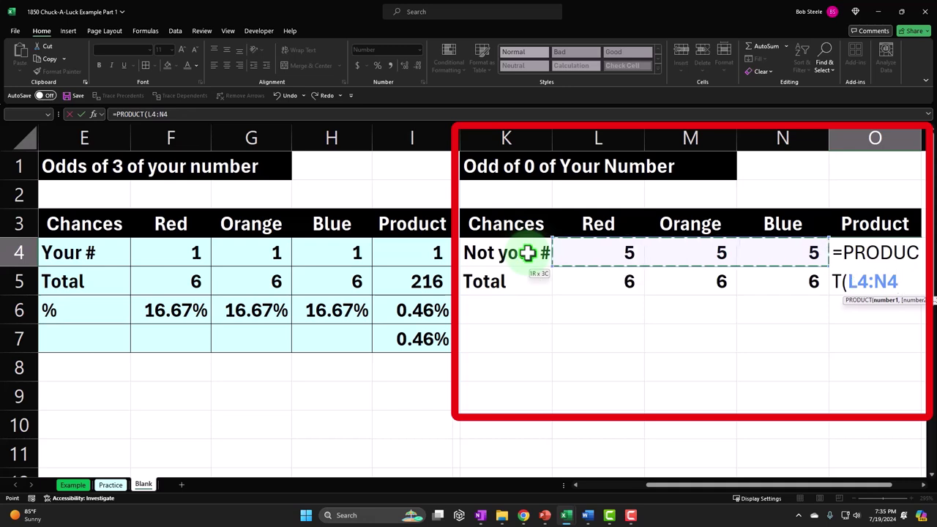
key(Return)
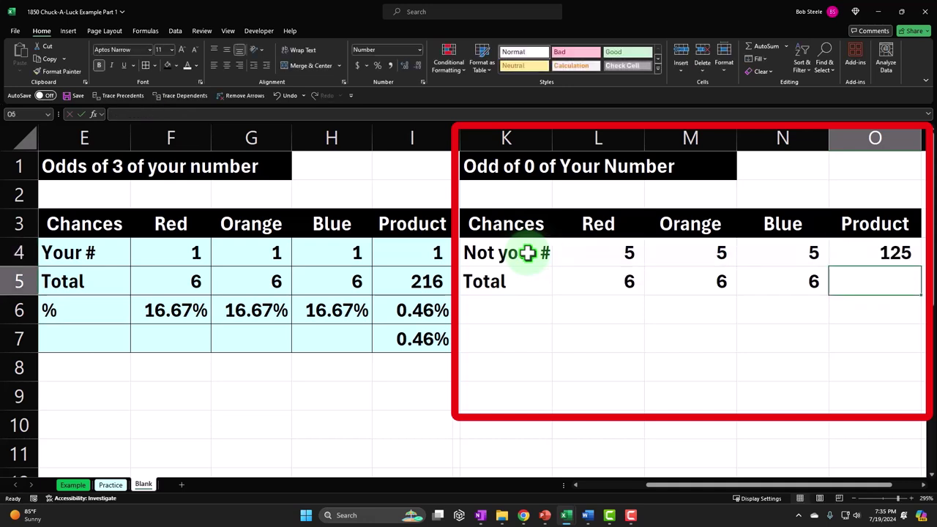
text(=PRO)
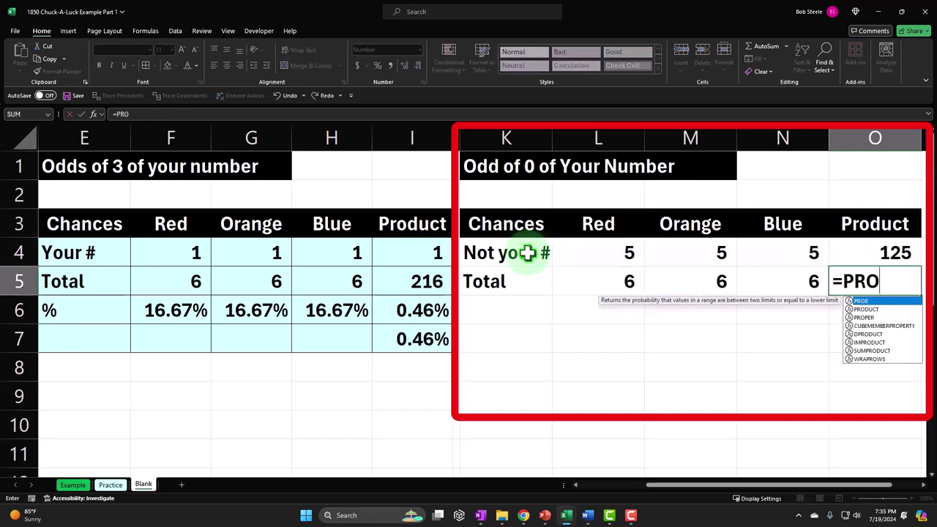
key(Down)
key(Escape)
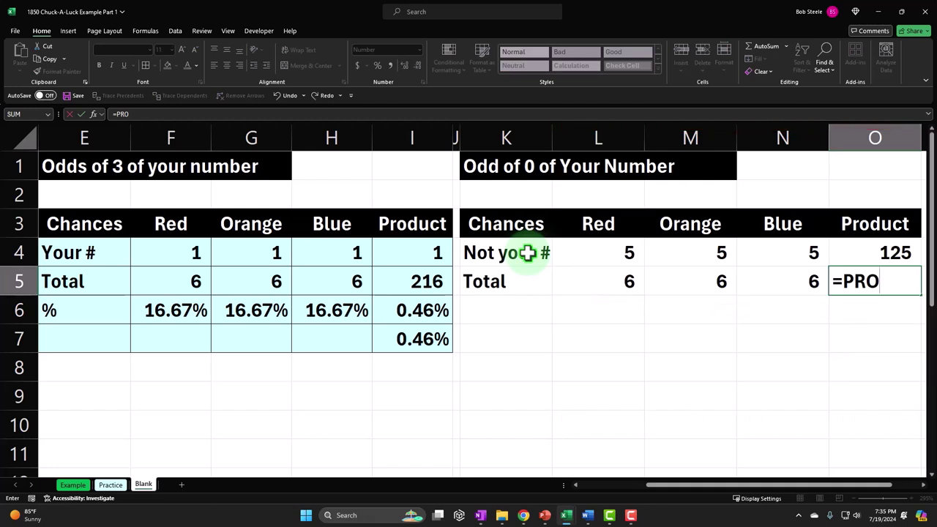
key(Tab)
key(Left)
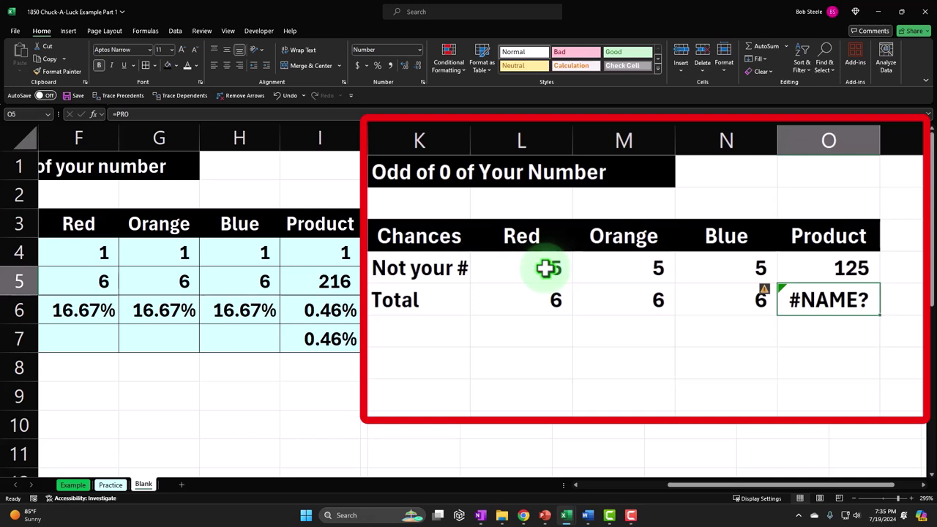
- Multiply the three Total values in O5 with the formula =PRODUCT(L5:N5)
text(=pro)
key(Down)
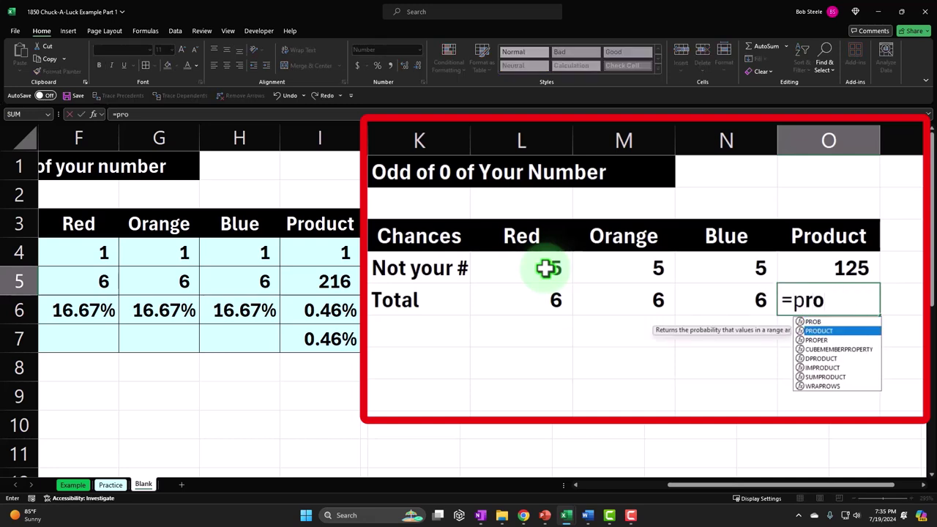
key(Tab)
key(Left)
key(shift+Left)
key(shift+Left)
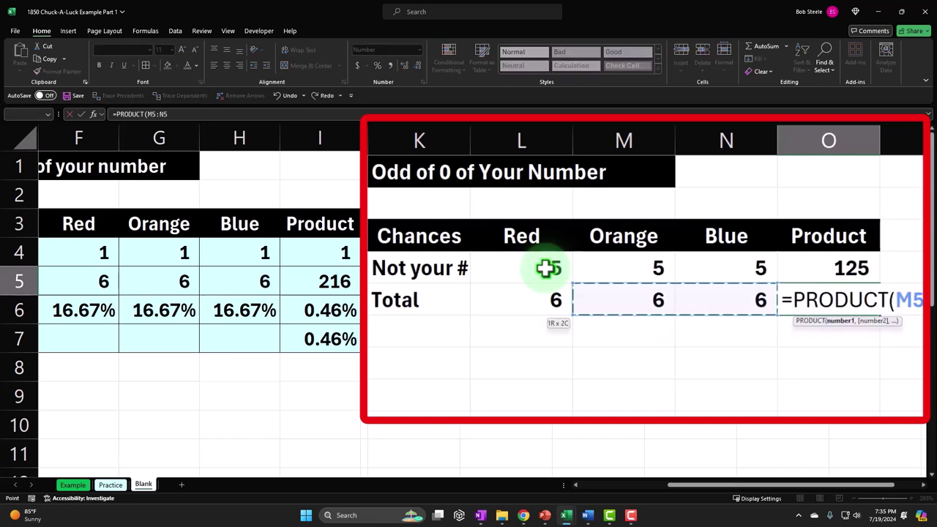
key(Return)
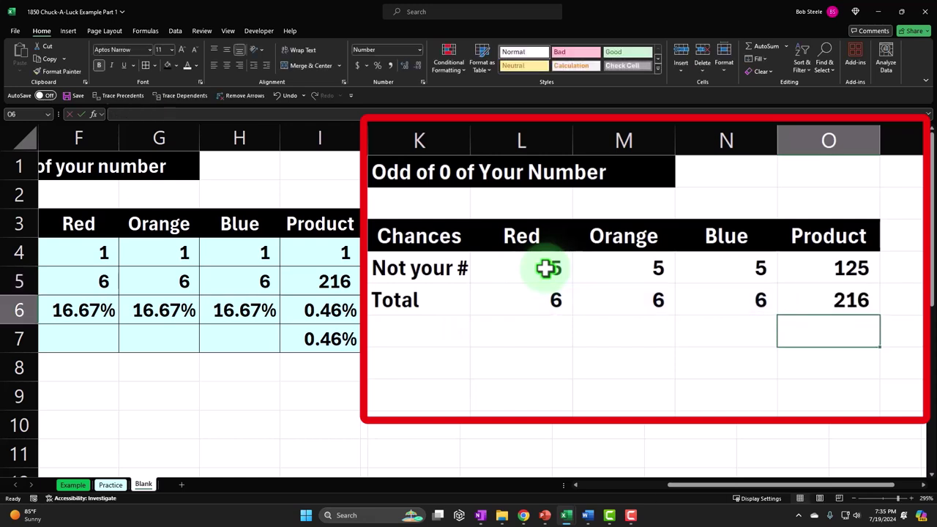
- Label K6 "%" and compute the Red percentage in L6 with the formula =L4/L5
key(Left)
key(Left)
key(Left)
key(Left)
text(%)
key(Tab)
text(=)
click(546, 269)
text(/)
key(Down)
key(Return)
- Format L6 as a percentage with two decimal places
key(Up)
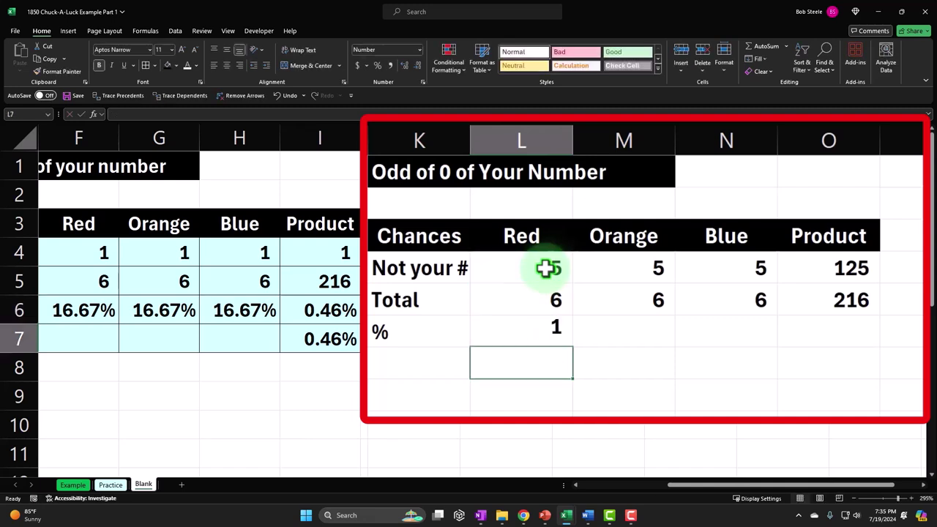
click(377, 65)
click(406, 66)
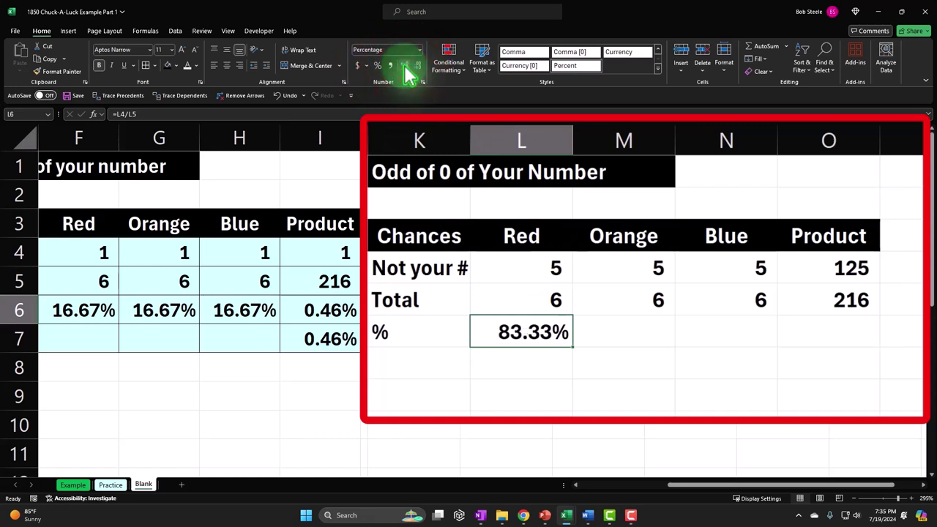
- Copy the percentage formula from L6 across to O6 and check the formula in O6
drag(571, 350, 842, 345)
click(560, 326)
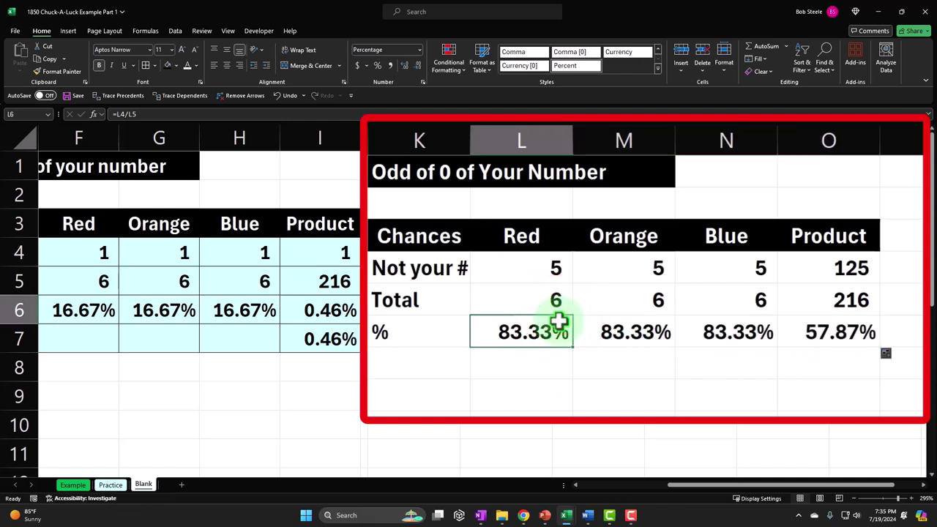
key(Right)
key(Right)
key(Right)
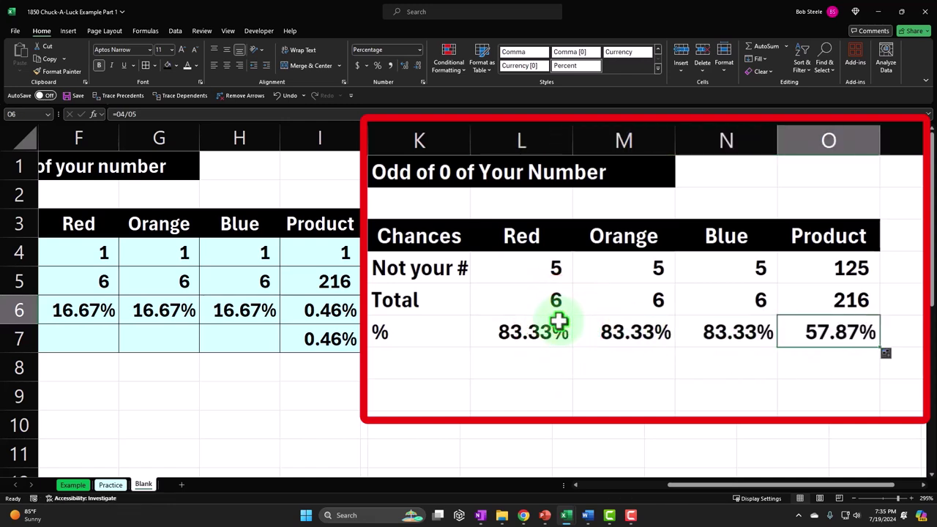
double_click(805, 336)
key(Return)
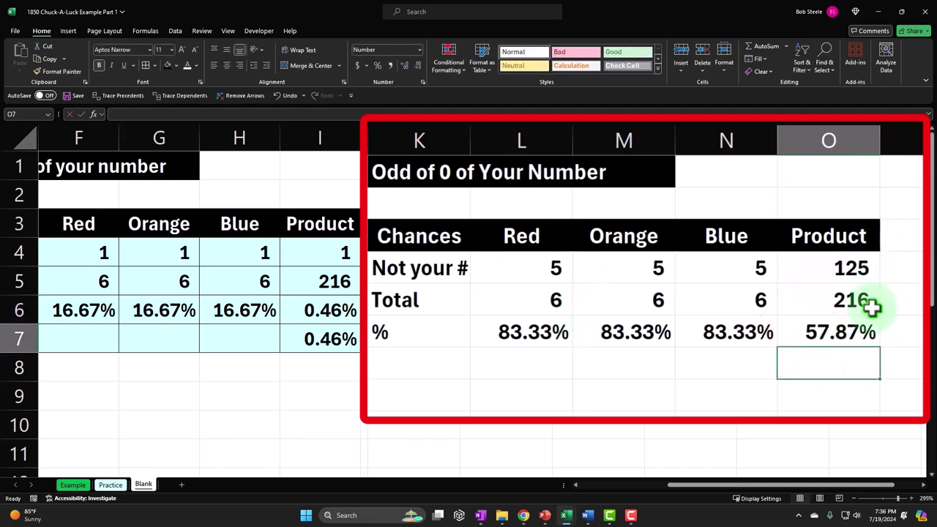
- Multiply the Red, Orange and Blue percentages in O7 with the formula =PRODUCT(L6:N6)
text(=po)
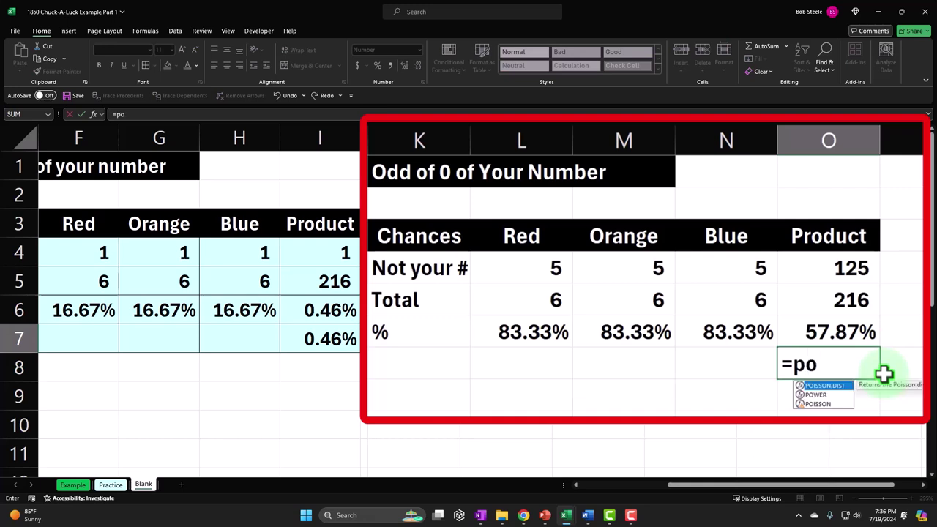
key(BackSpace)
text(ro)
key(Down)
key(Tab)
key(Left)
key(Left)
key(Left)
key(Up)
key(shift+Right)
key(shift+Right)
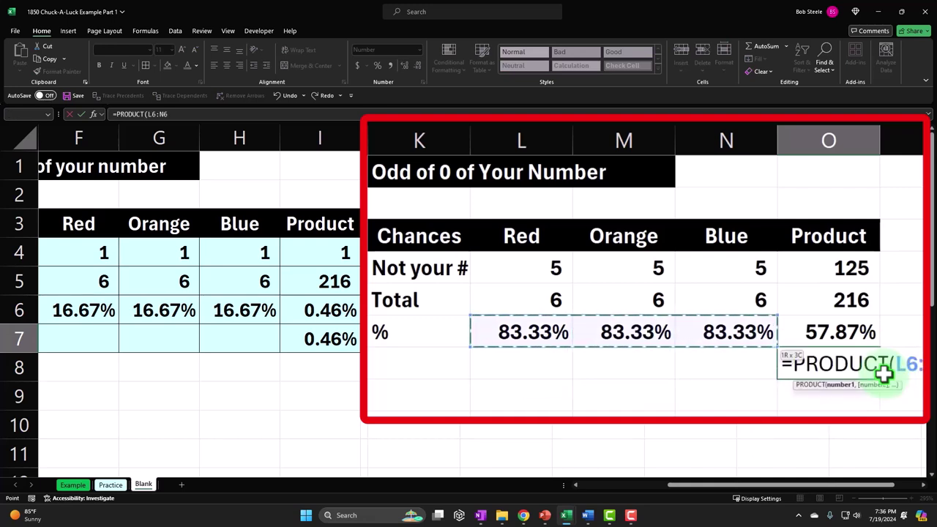
key(Return)
- Format O7 as a percentage with two decimal places
key(Up)
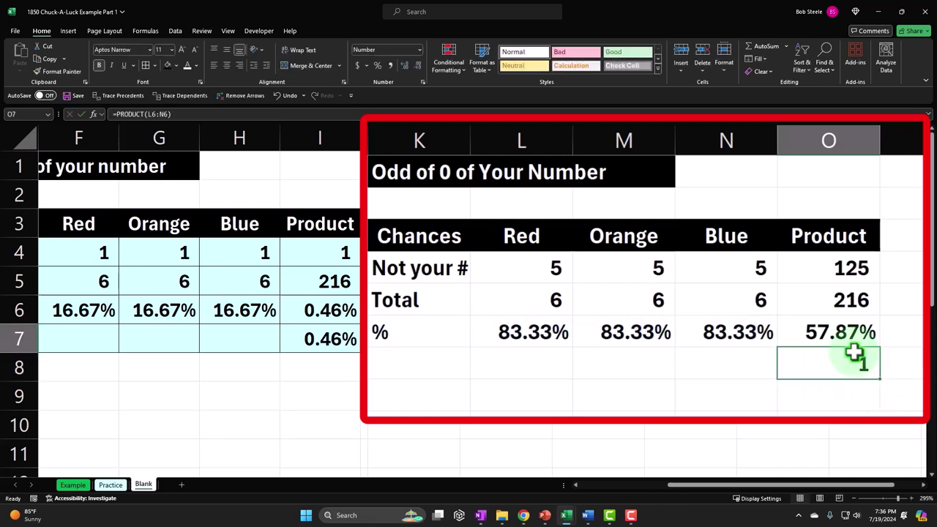
click(378, 65)
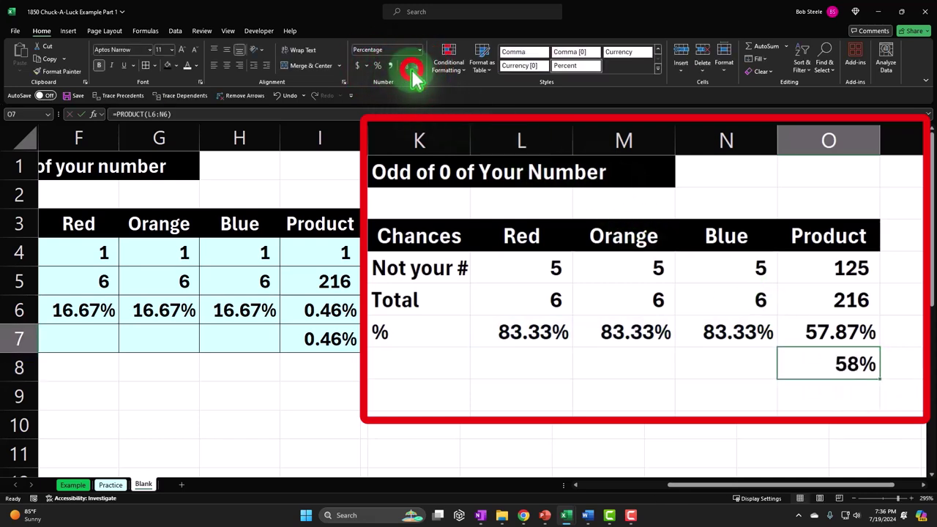
click(406, 68)
click(406, 68)
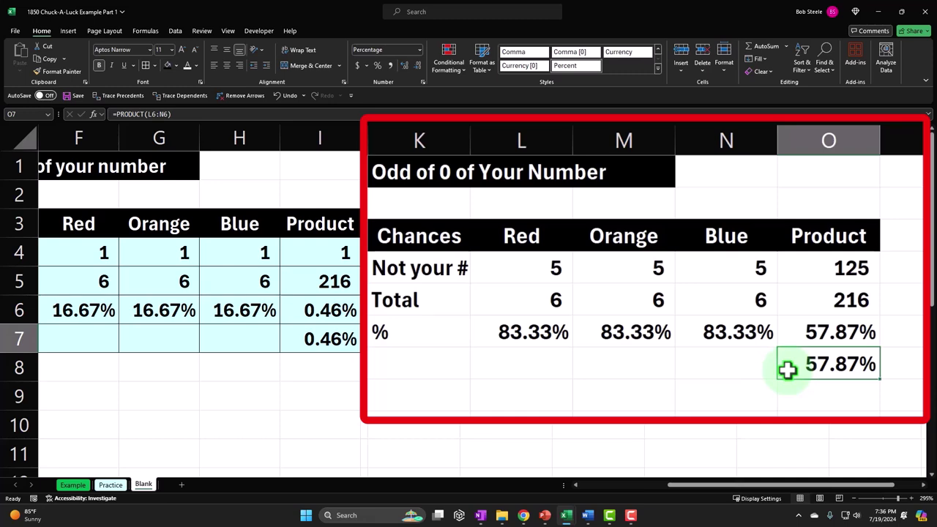
- Review the win and lose amounts for one, two and three of your number in the pay-out table
key(Left)
key(Left)
key(Left)
key(Left)
key(Left)
key(Left)
key(Left)
key(Left)
key(Left)
key(Left)
key(Left)
key(Left)
key(Left)
key(Left)
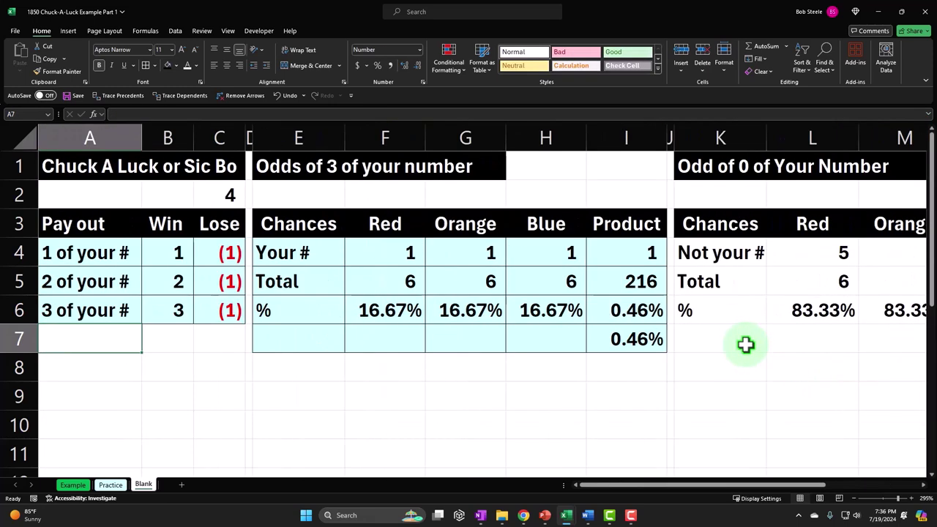
key(Right)
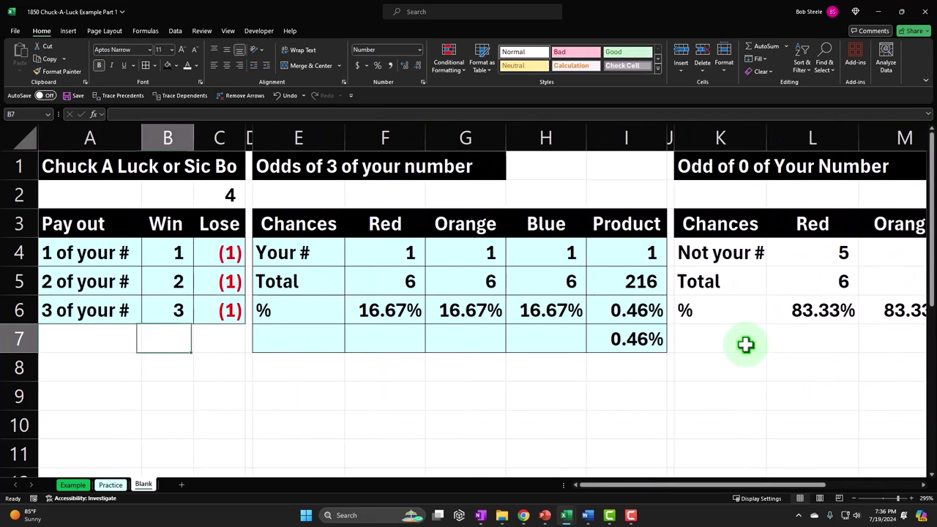
key(Up)
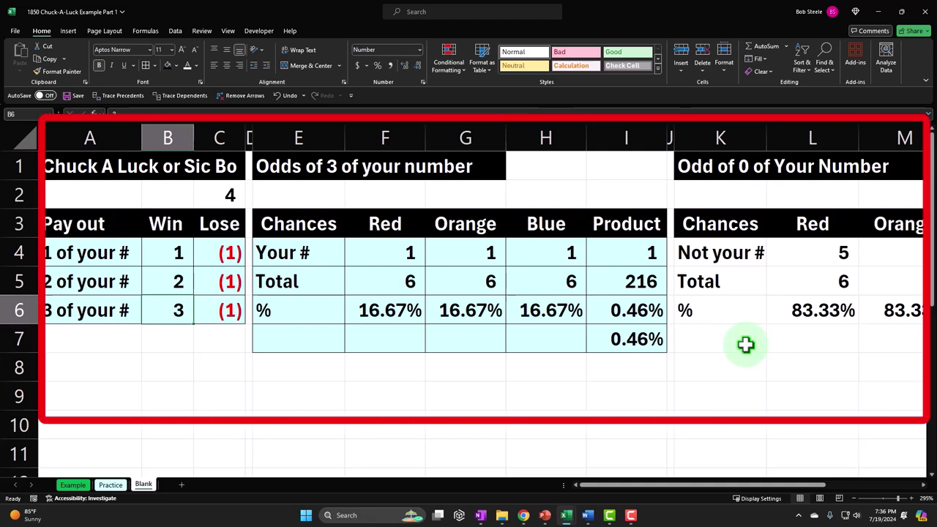
key(Right)
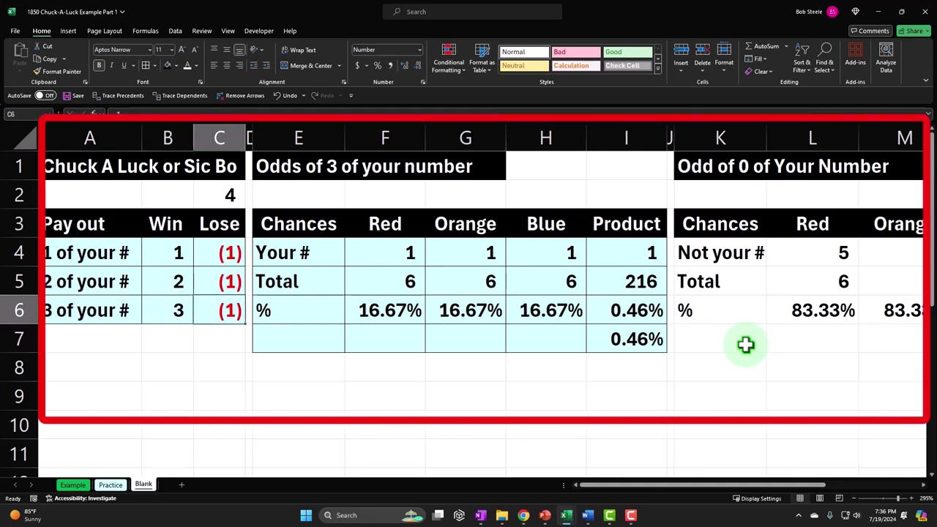
key(Left)
key(Up)
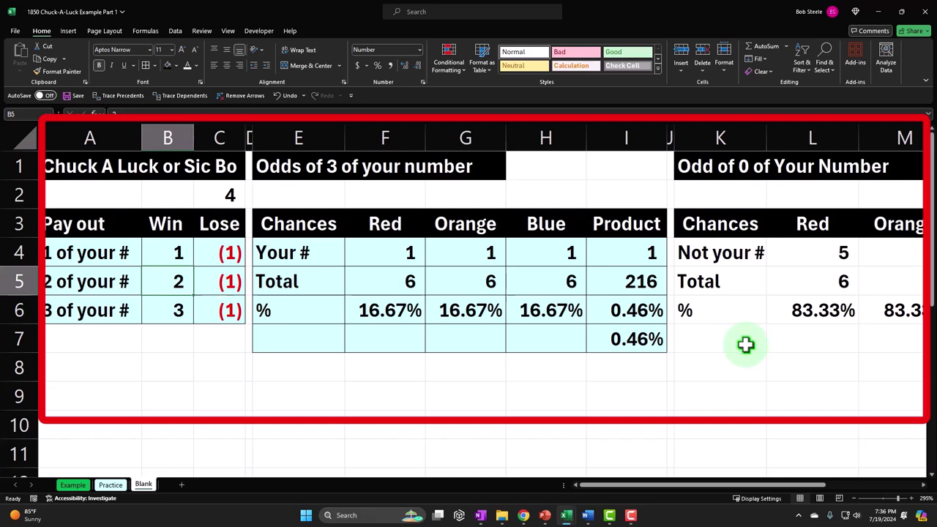
key(Up)
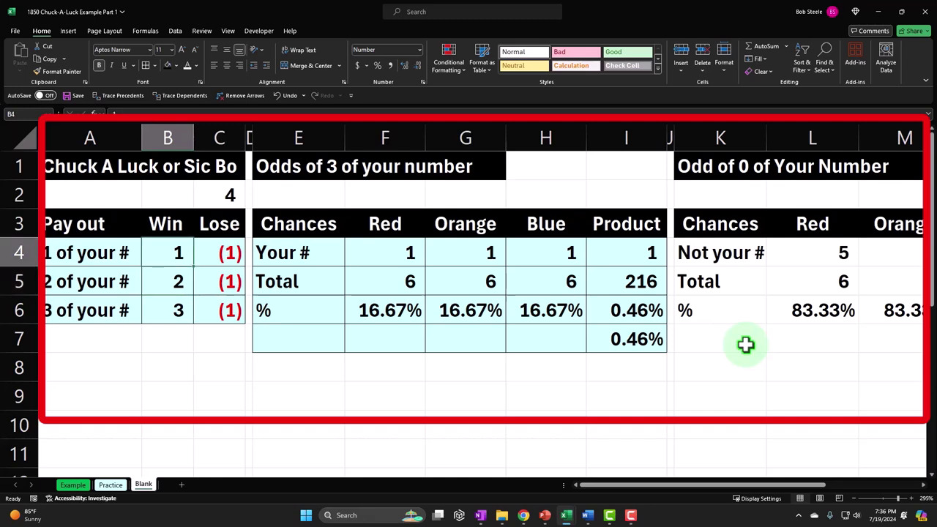
- Examine the combined product percentages for zero of your number in O6 and O7
key(Right)
key(Right)
key(Right)
key(Right)
key(Right)
key(Right)
key(Right)
key(Right)
key(Right)
key(Right)
key(Right)
key(Right)
key(Right)
key(Right)
key(Down)
key(Down)
key(Down)
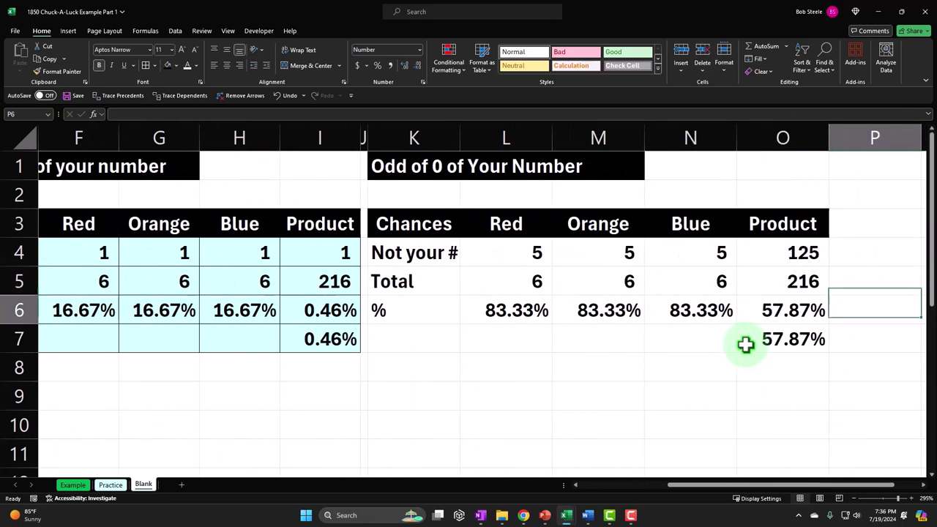
key(Left)
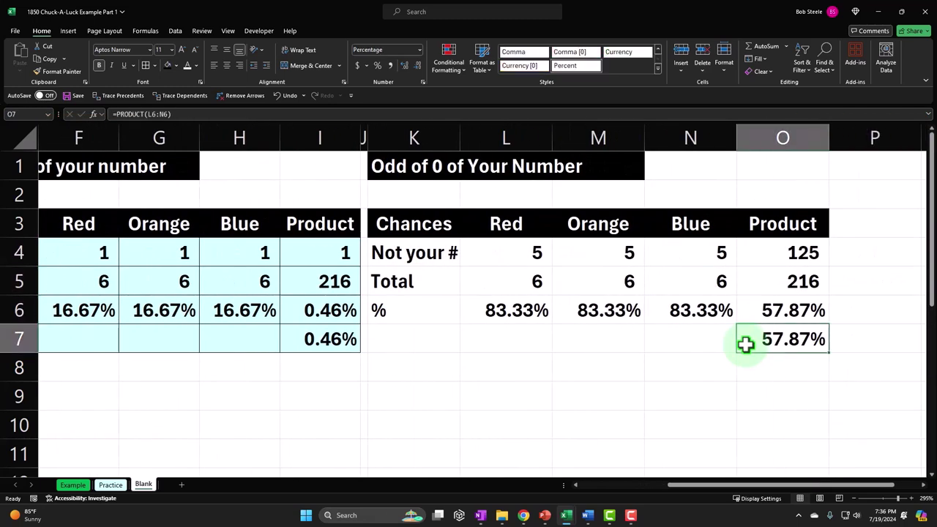
- Re-examine the pay-outs for two and three of your number in B5 and B6
key(Left)
key(Left)
key(Left)
key(Left)
key(Left)
key(Left)
key(Left)
key(Left)
key(Left)
key(Left)
key(Left)
key(Left)
key(Left)
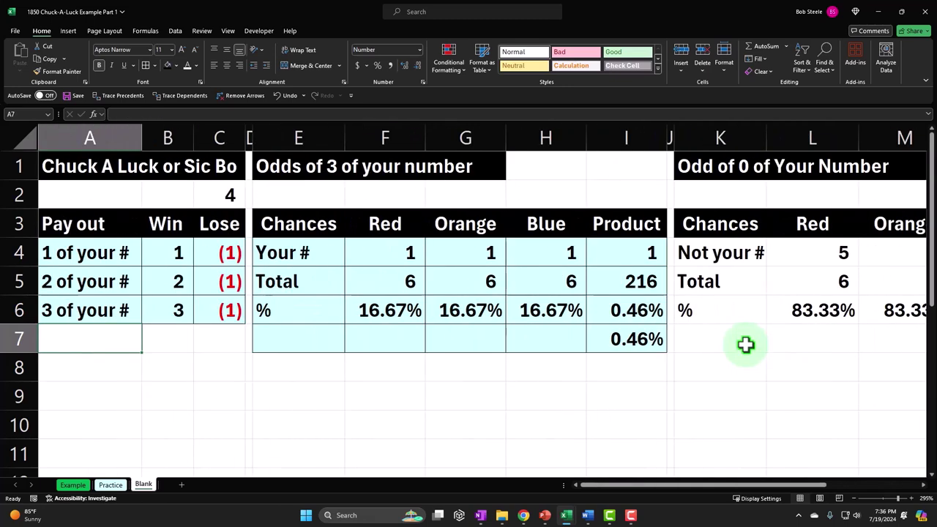
key(Up)
key(Up)
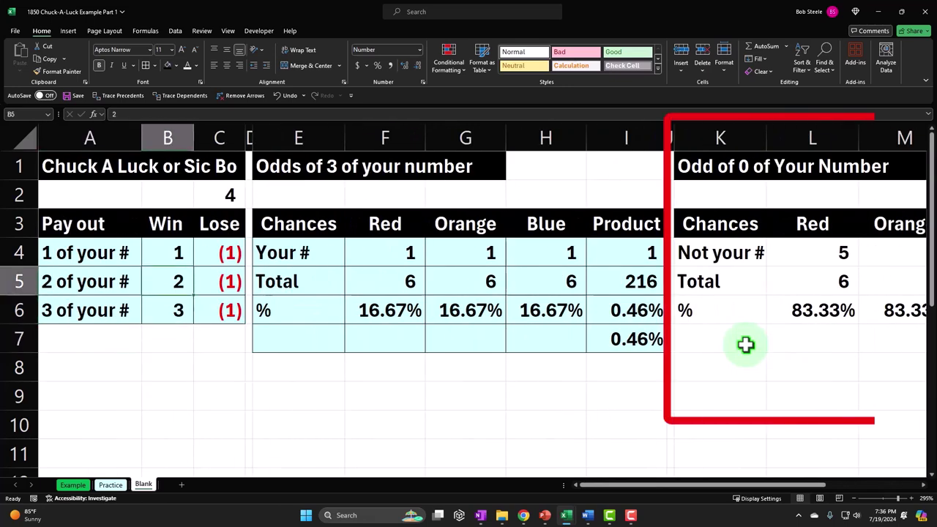
key(Down)
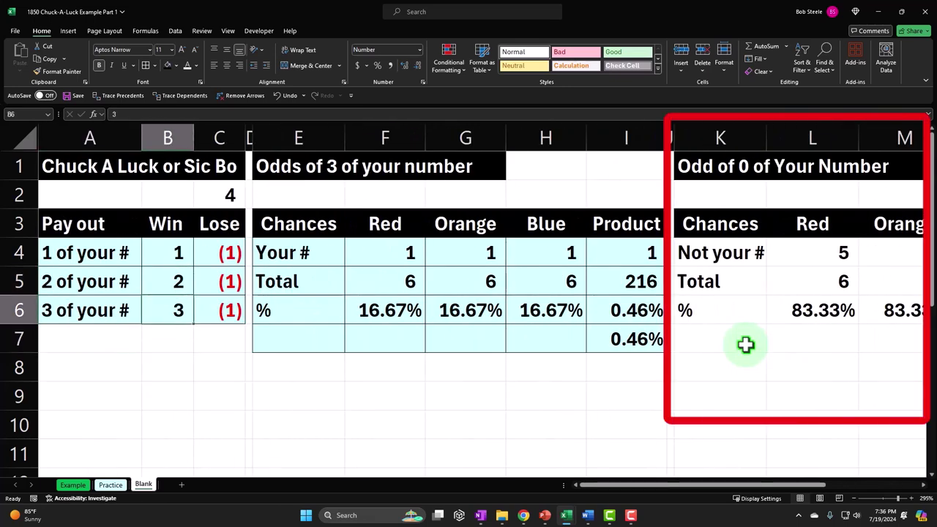
- Apply all borders and the recently used light blue fill to the zero-of-your-number table body, K4:O7
key(Right)
key(Right)
key(Right)
key(Right)
key(Right)
key(Right)
key(Right)
key(Right)
key(Right)
key(Right)
key(Right)
key(Right)
key(Right)
key(Right)
key(Right)
key(Right)
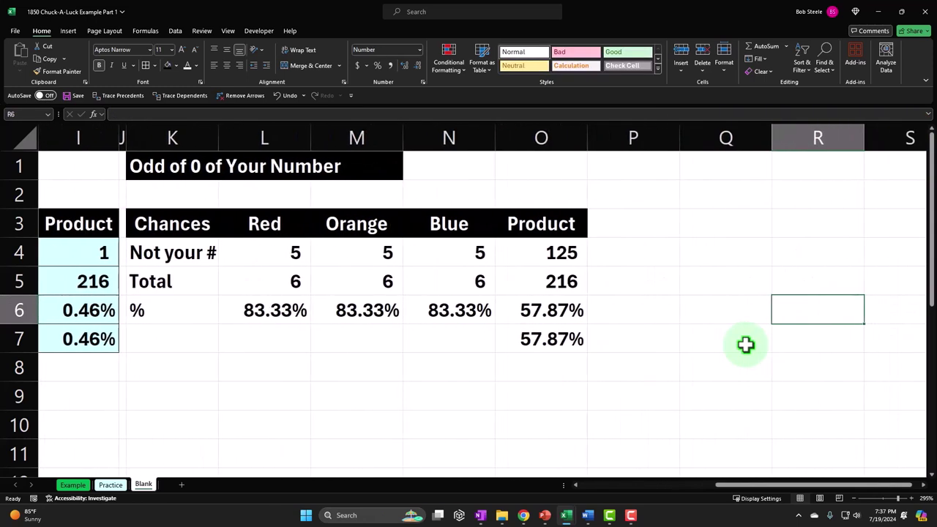
drag(155, 253, 405, 295)
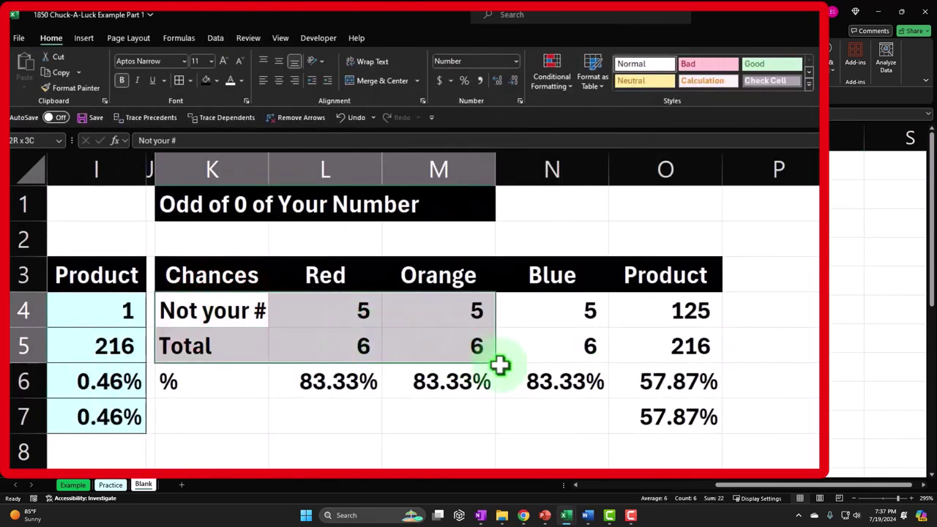
drag(500, 365, 651, 414)
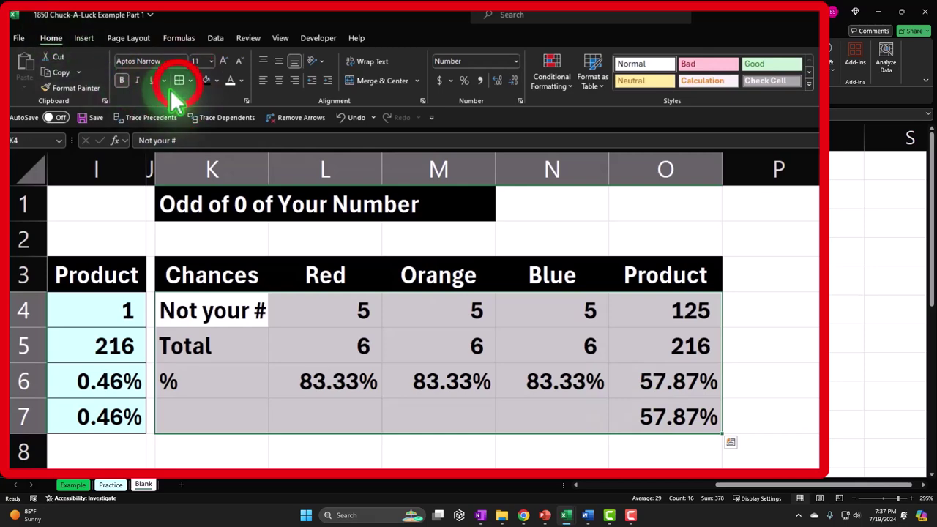
click(217, 82)
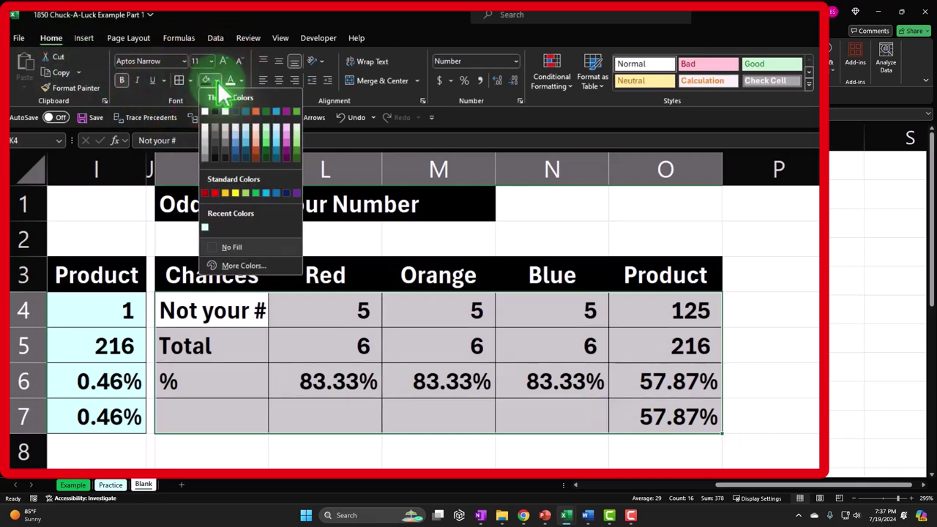
click(204, 229)
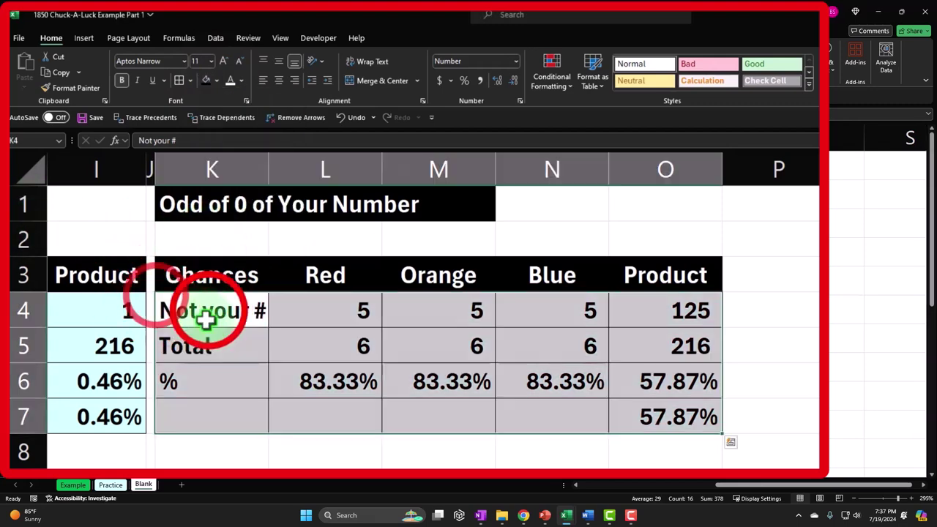
drag(208, 311, 655, 415)
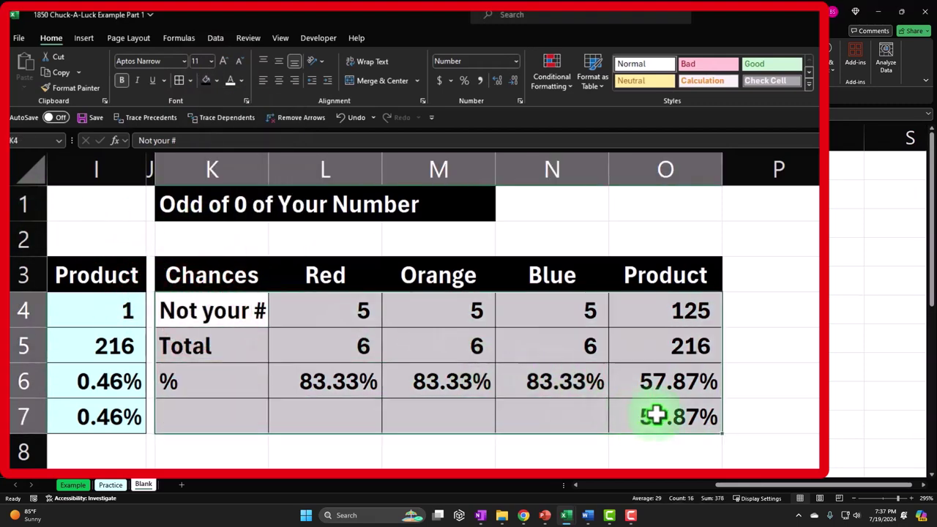
click(216, 80)
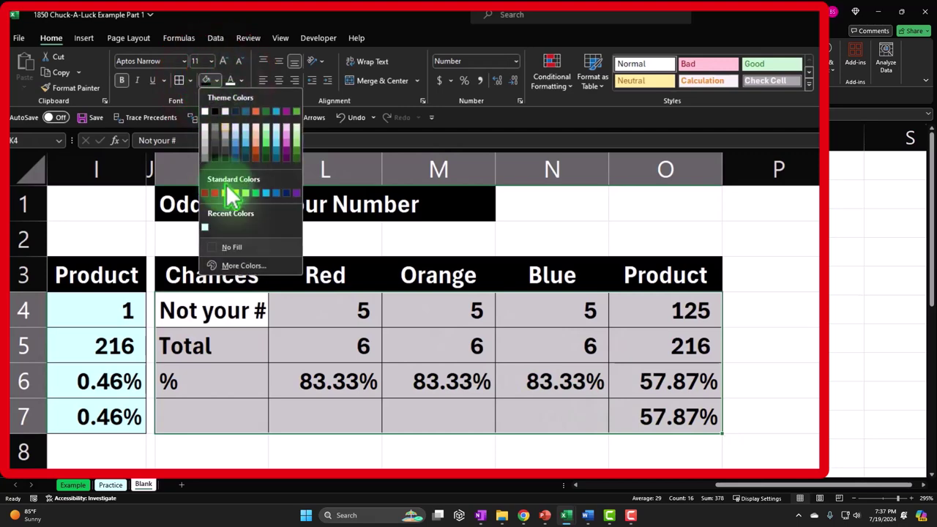
click(213, 246)
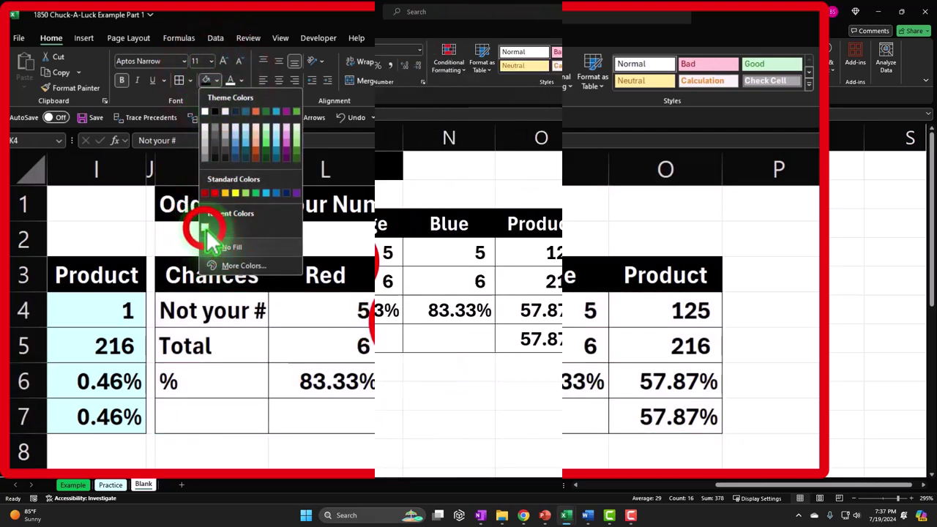
click(343, 260)
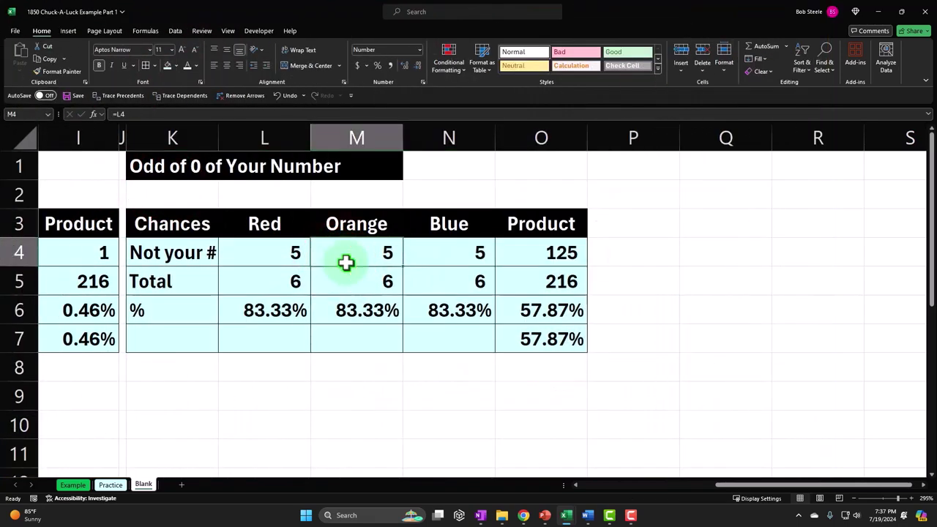
- Copy the narrow spacer formatting of column J to column P with Format Painter
scroll(346, 264, left, 4)
scroll(347, 265, left, 2)
click(427, 238)
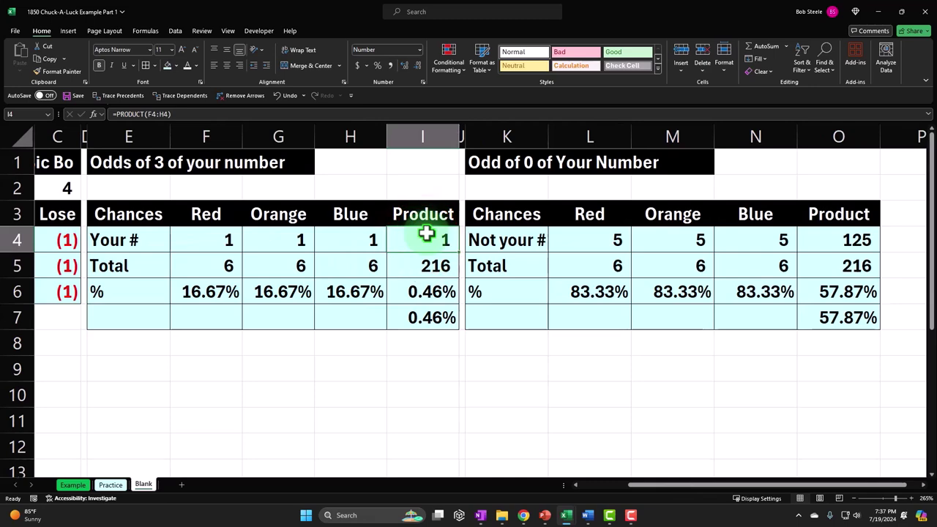
key(Right)
key(Right)
key(Right)
key(Right)
key(Right)
key(Right)
key(Right)
key(Right)
key(Right)
key(Right)
key(Right)
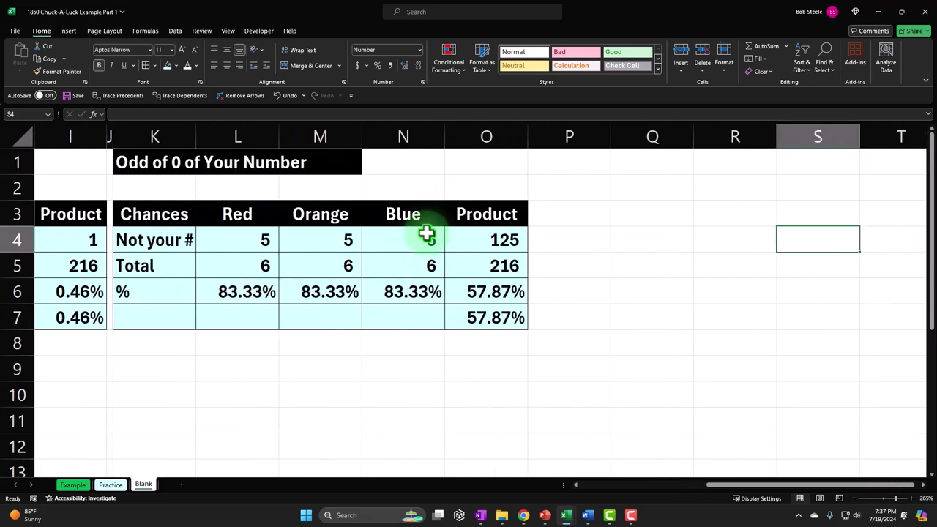
key(Left)
key(Left)
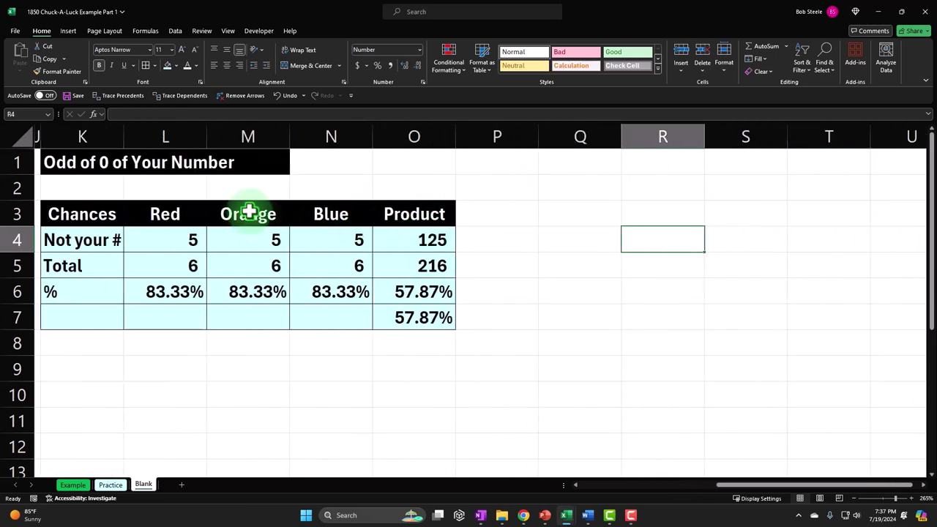
click(37, 158)
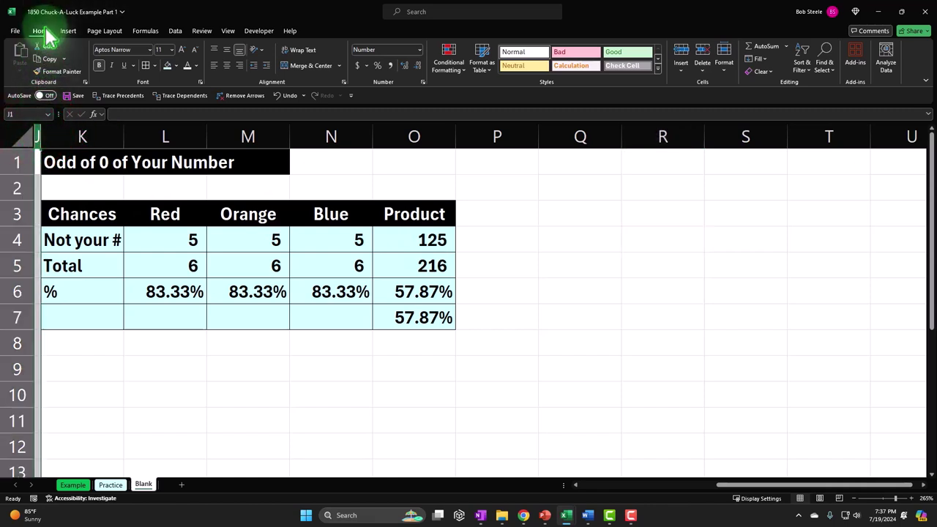
click(62, 71)
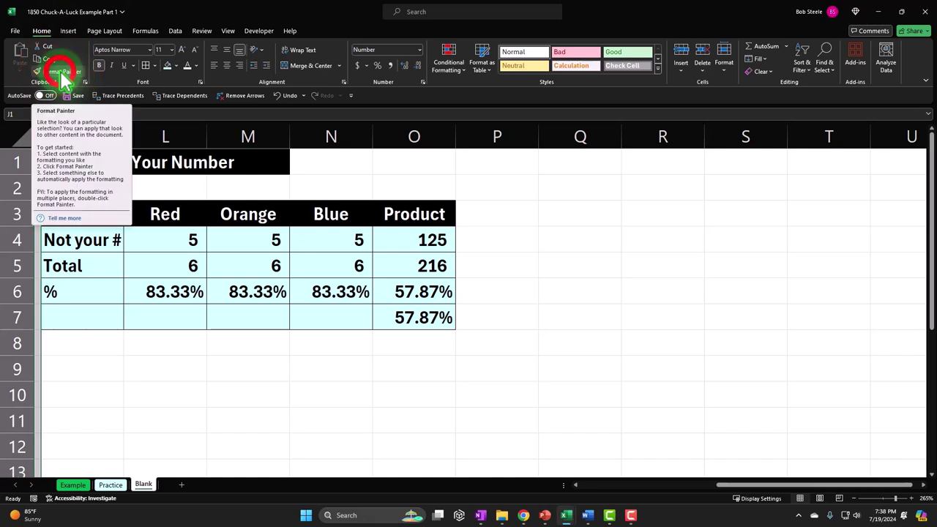
click(528, 139)
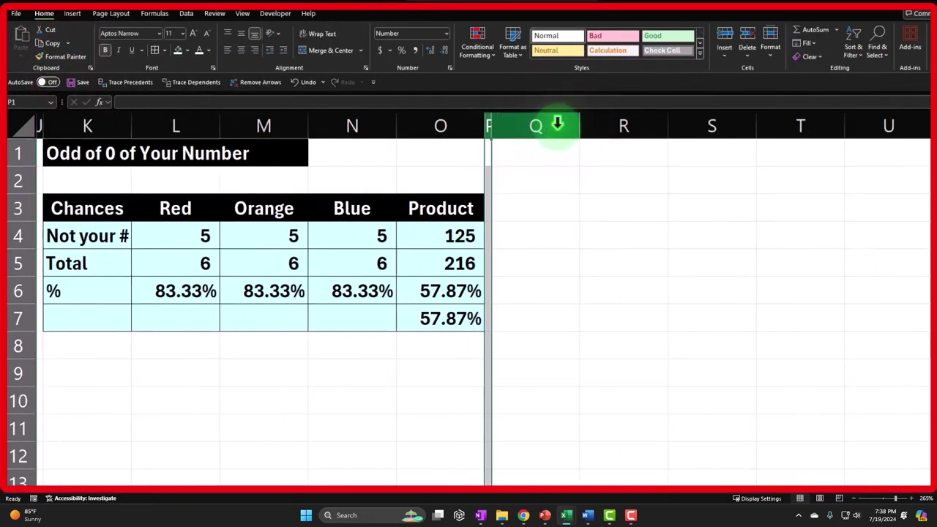
- Enter the title "Odds of 1 of you number" in Q1
click(553, 156)
text(0)
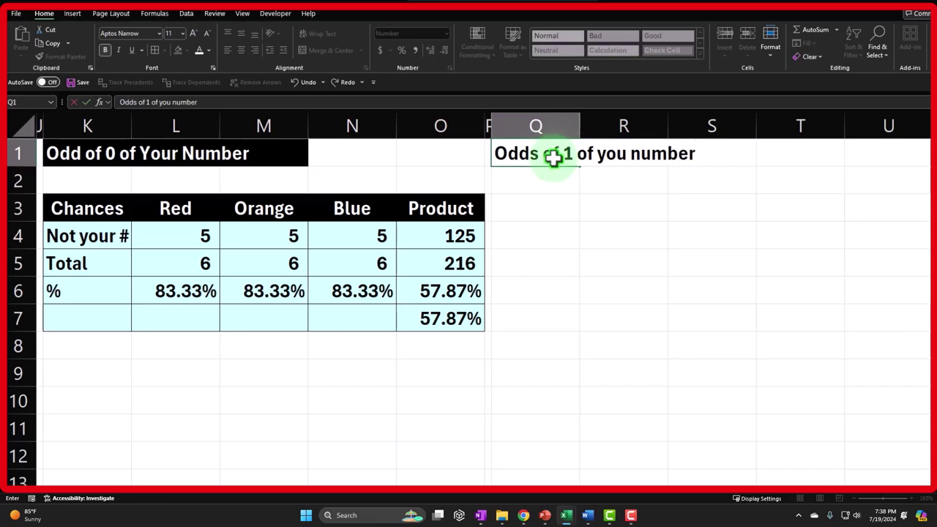
key(Return)
- Format the title range Q1:S1 with a black fill and white font
click(554, 155)
key(shift+Right)
key(shift+Right)
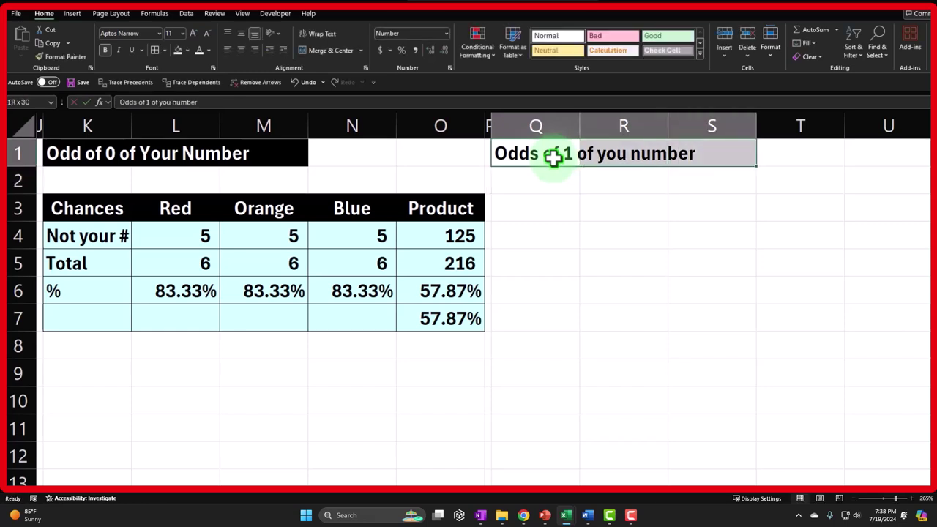
click(185, 49)
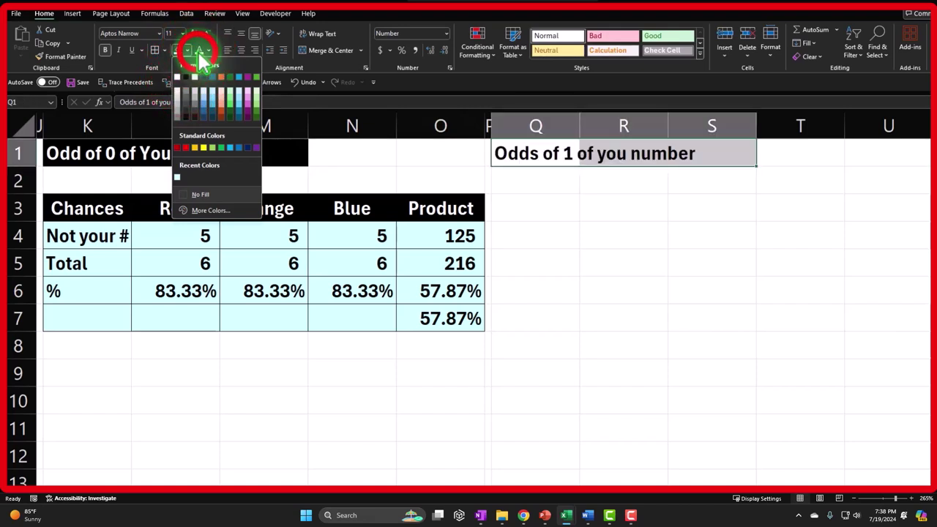
click(198, 50)
click(185, 50)
click(188, 83)
- Enter the heading "Odds" in Q3
click(544, 205)
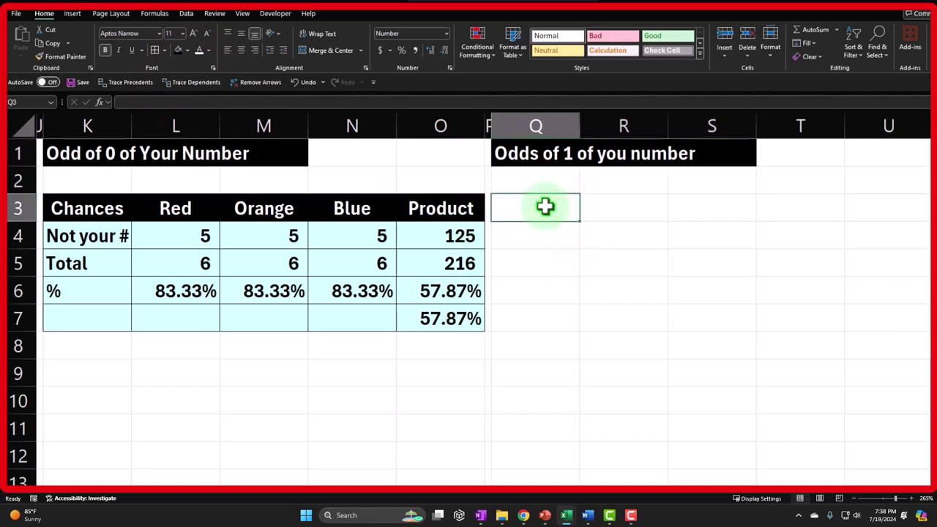
text(Re)
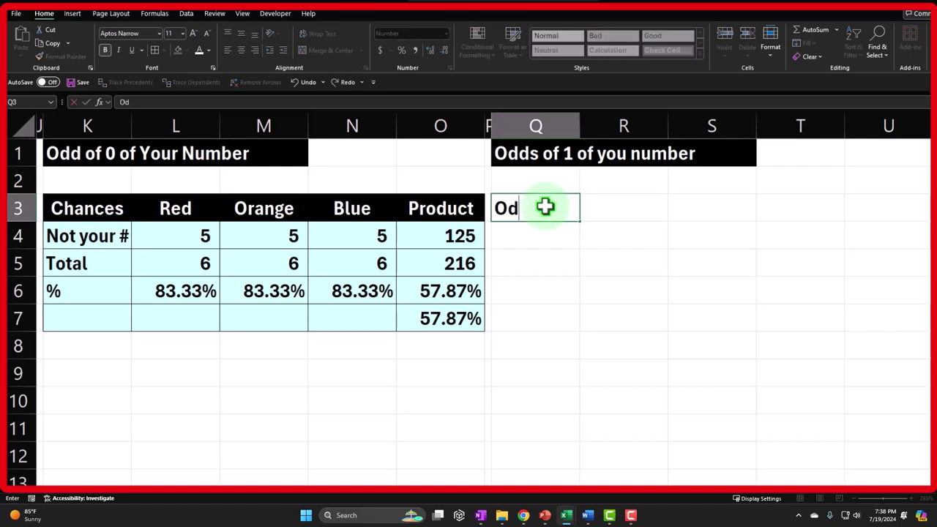
key(Tab)
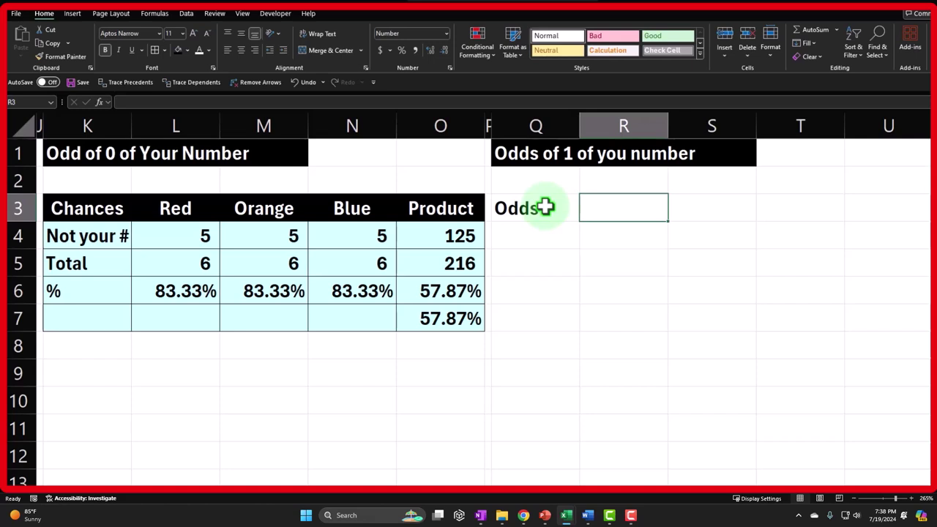
- Link R3 to the Red heading with =L3 and fill the formula across to U3
text(=)
key(Left)
key(Left)
key(Left)
key(Left)
key(Left)
key(Left)
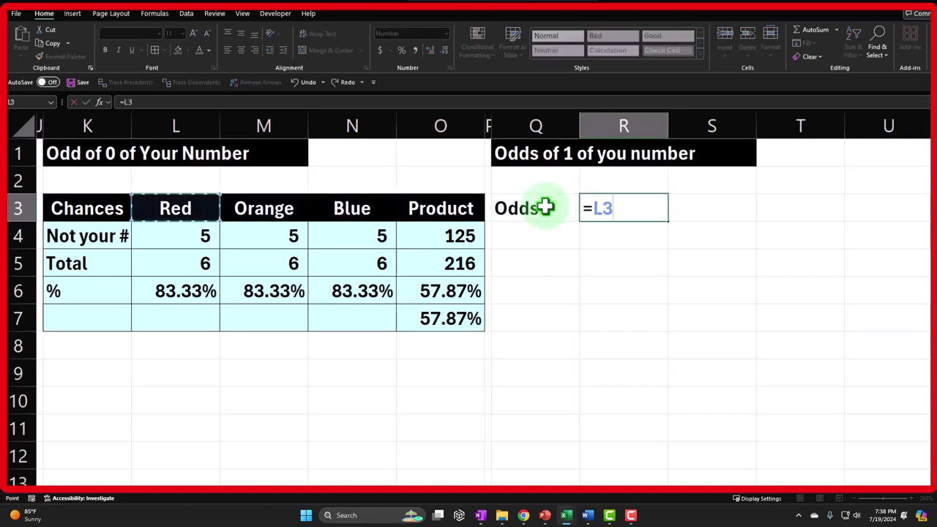
key(Return)
click(648, 208)
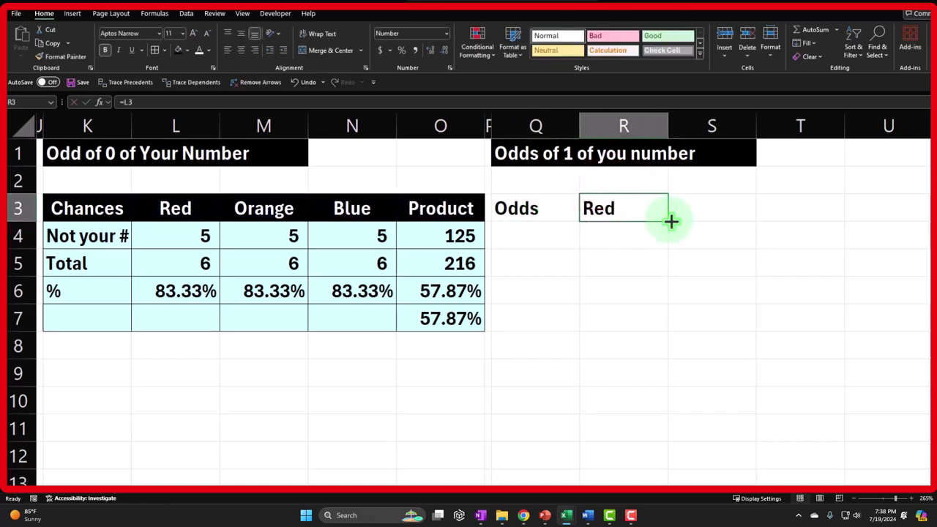
drag(665, 221, 896, 218)
- Format the Odds heading in Q3 with a red fill and white font
click(542, 203)
click(188, 50)
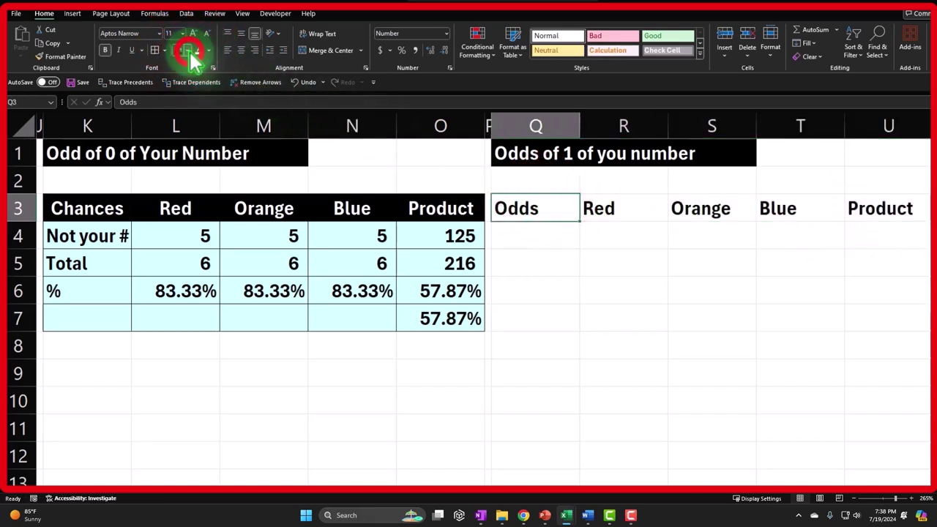
click(186, 147)
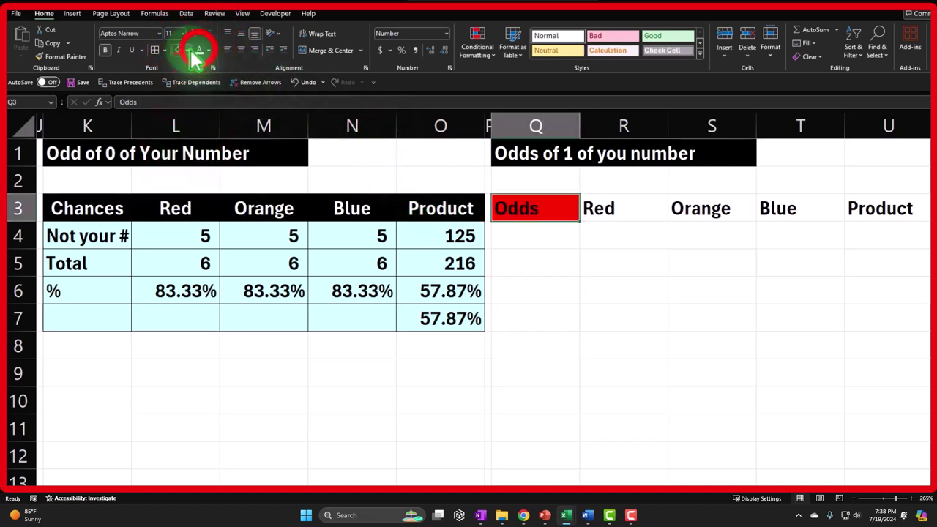
- Format the headings in R3:U3 with a black fill and white font, and center all headings in Q3:U3
drag(607, 209, 877, 203)
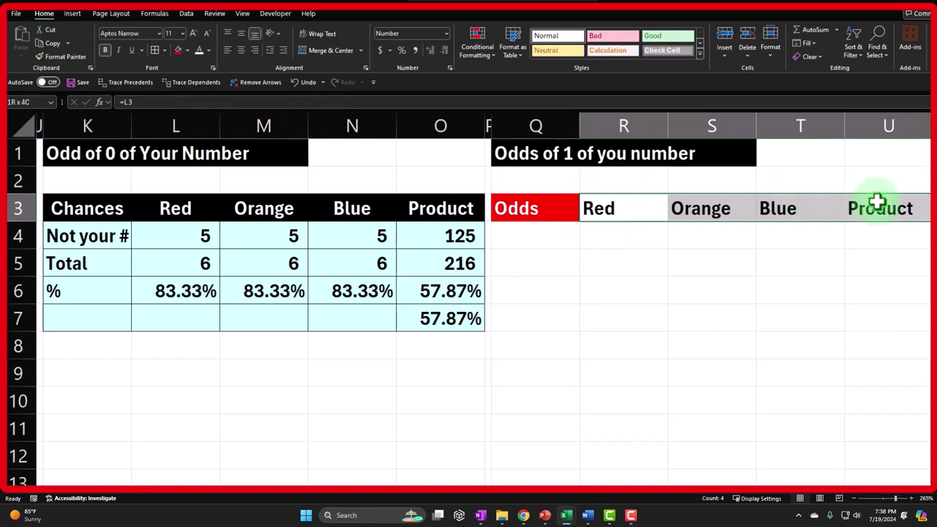
click(186, 49)
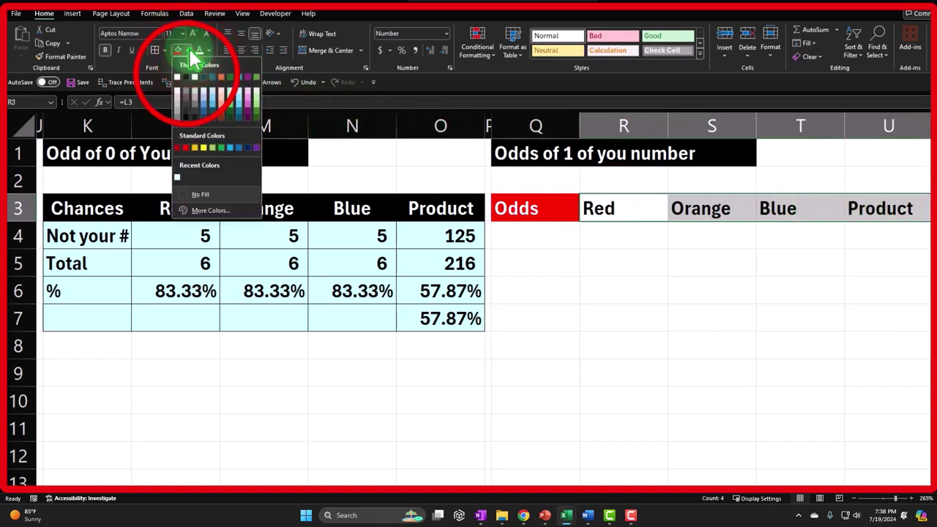
click(193, 76)
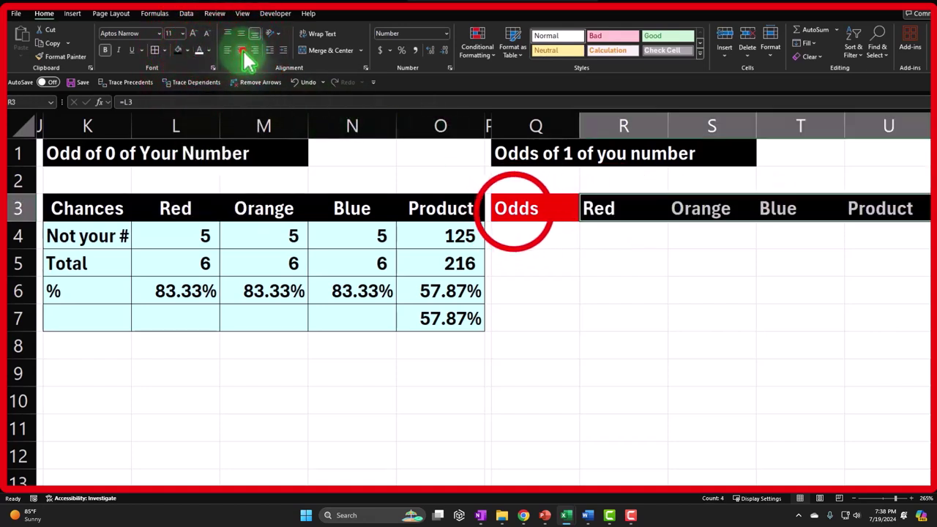
click(511, 211)
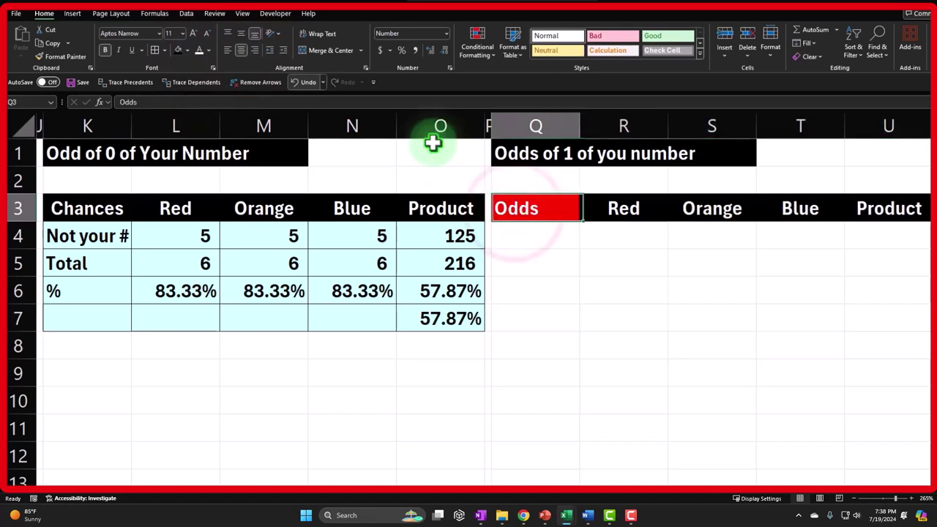
click(240, 50)
- Enter the row label "Your #" in Q4, below the Odds heading
click(512, 230)
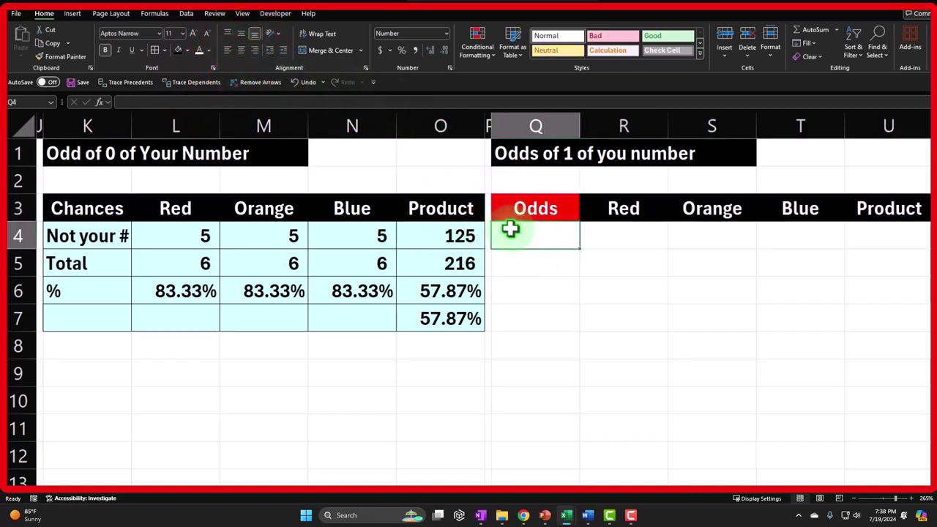
text(Your #)
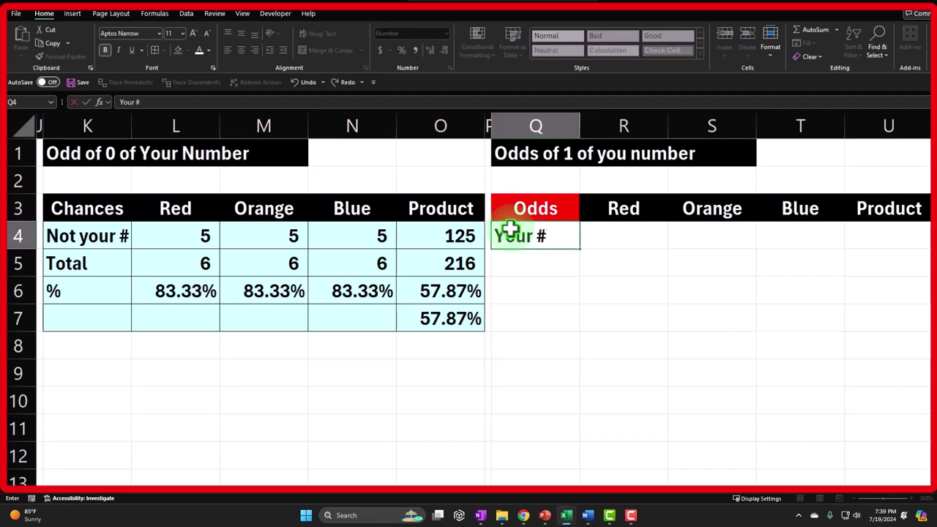
- Select the Red heading in R3 of the one-of-your-number table for formatting
click(618, 206)
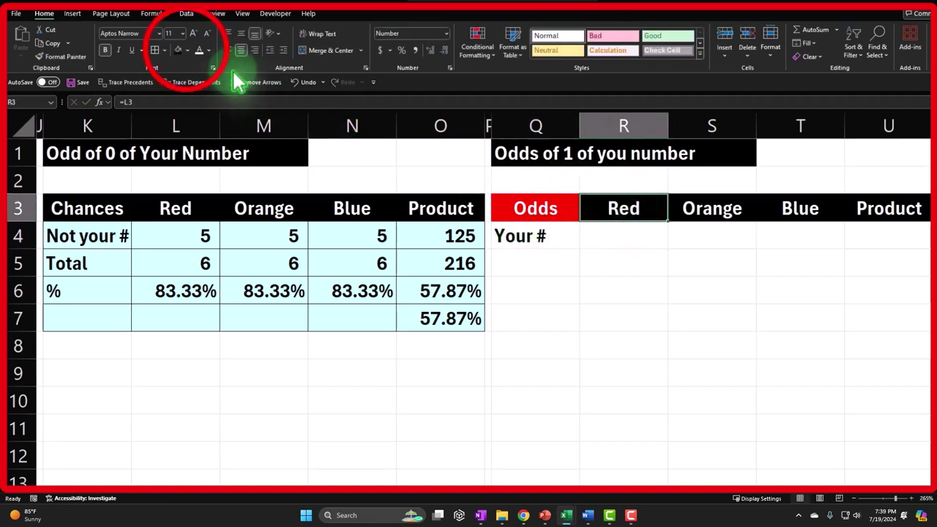
- Fill the Red header in R3 with red and change the Odds header in Q3 to black fill
click(186, 49)
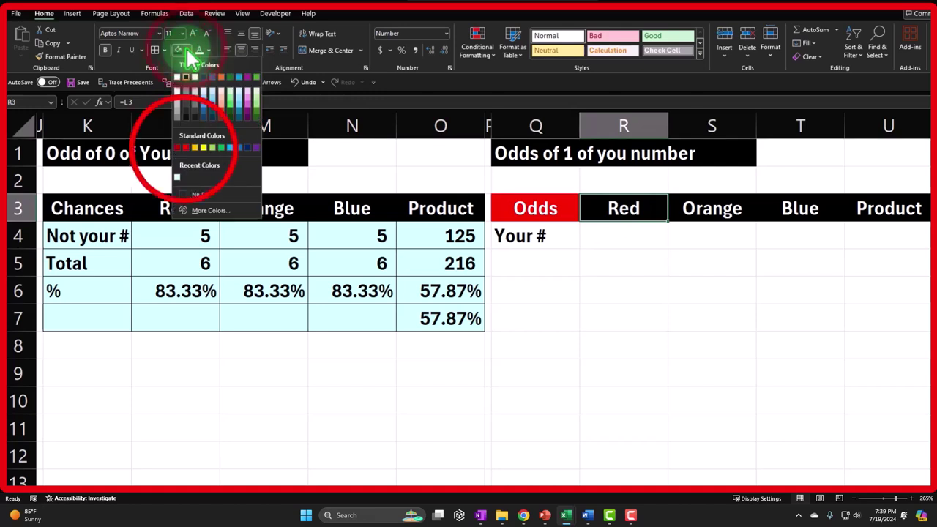
click(186, 149)
click(548, 209)
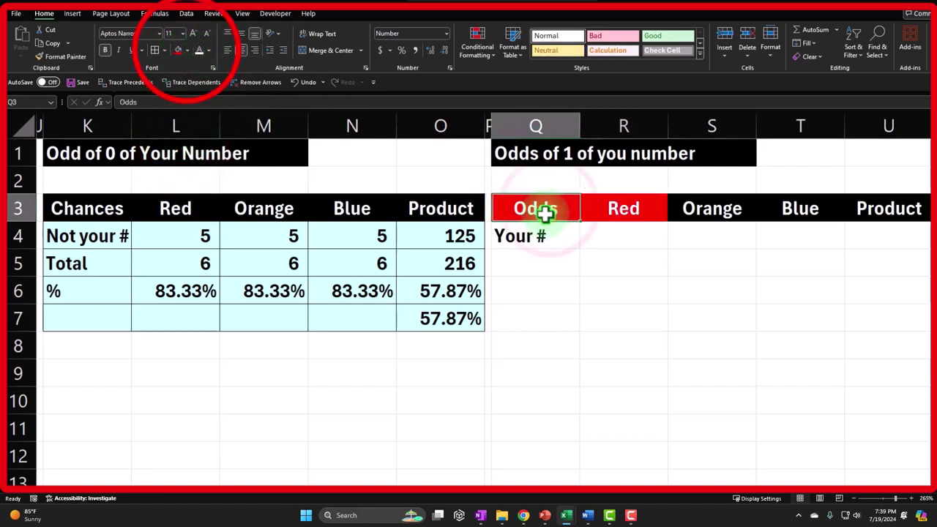
click(187, 50)
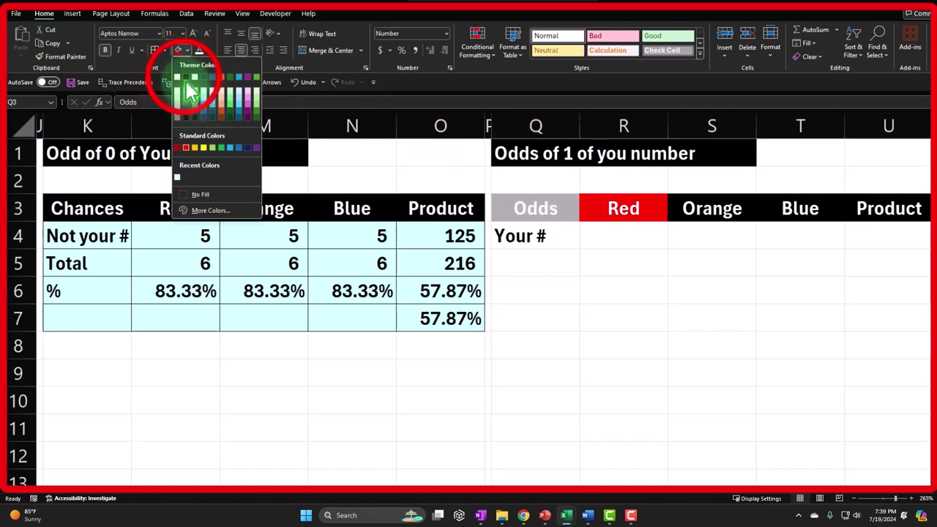
click(186, 77)
- Enter 1 in R4 and 6 in R5 for the Red die, and label Q5 Total
click(645, 235)
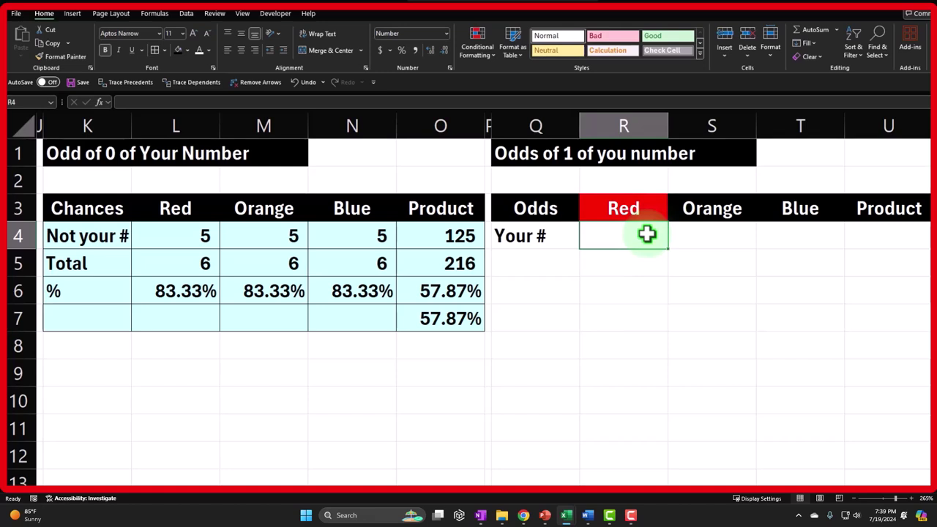
text(=)
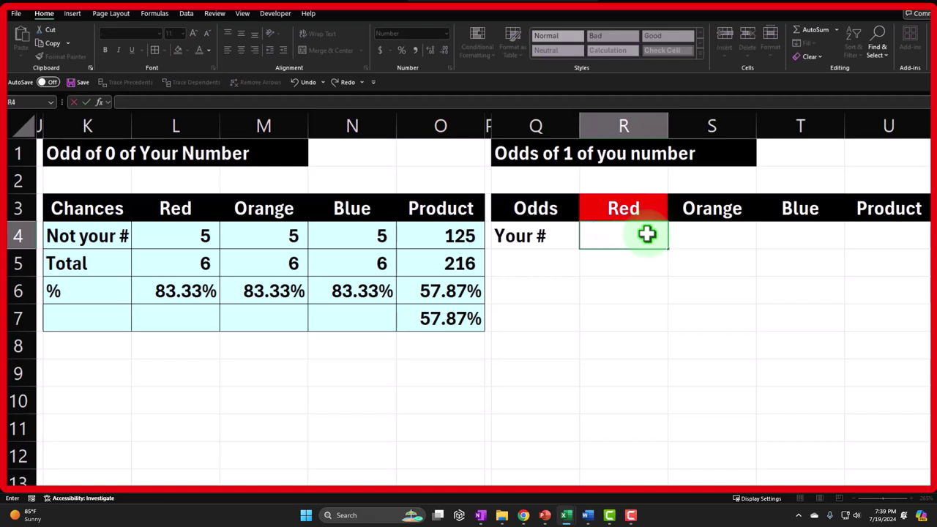
key(Return)
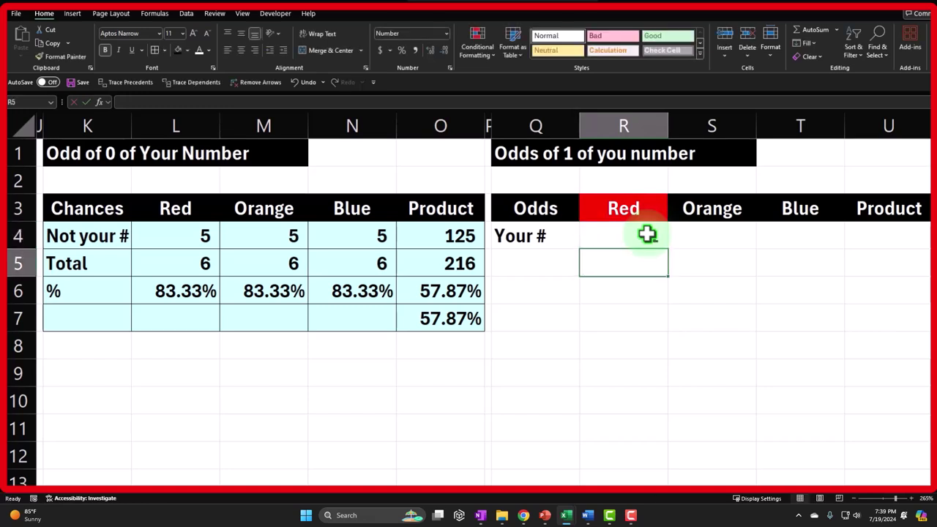
text(6)
key(Left)
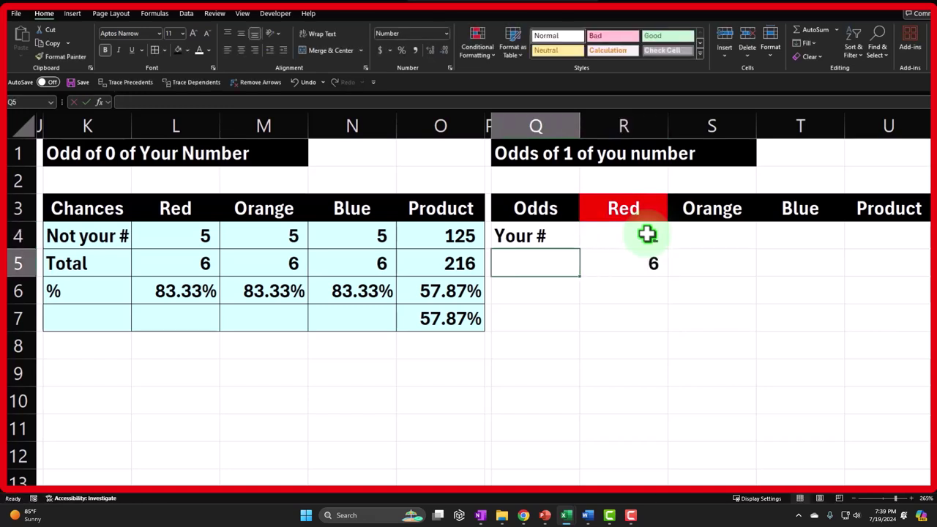
text(Tota)
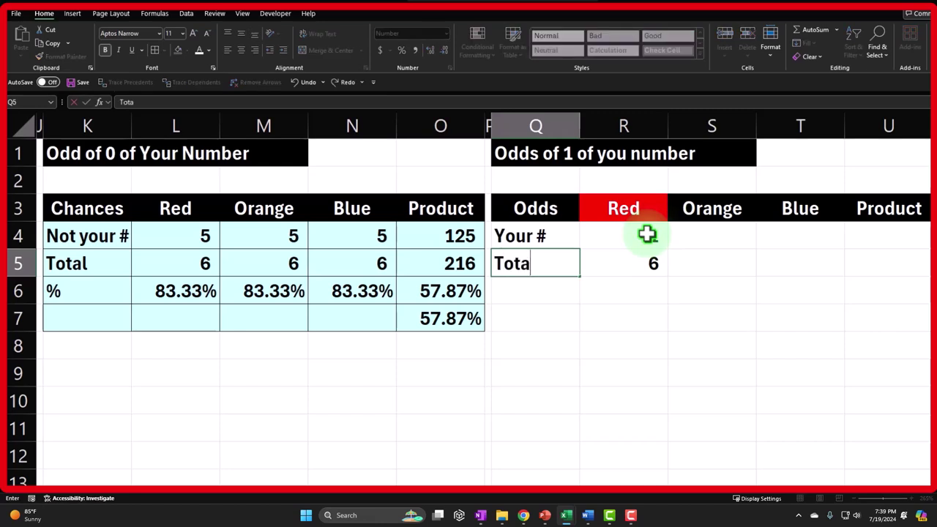
key(Tab)
- For the Orange die, enter the formula =6-1 in S4 and the total 6 in S5
key(Tab)
key(Up)
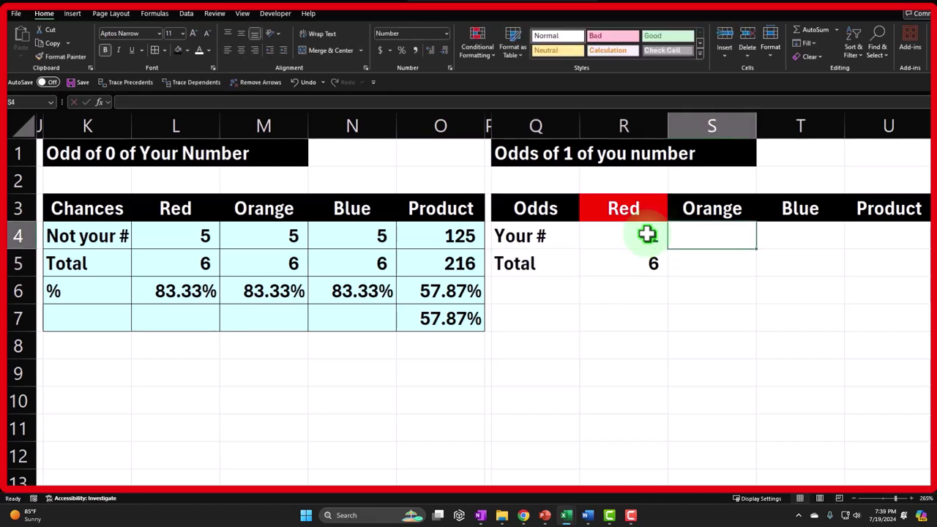
text(=)
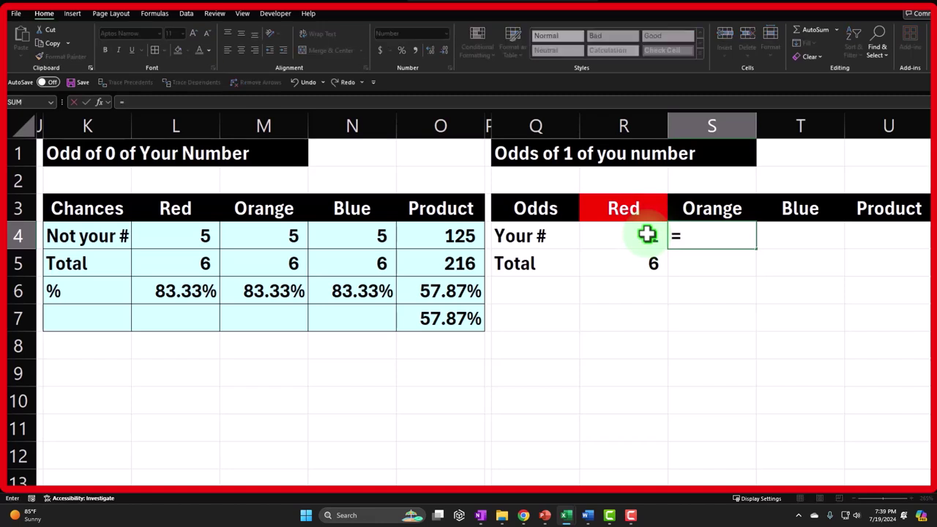
text(6-1)
key(Return)
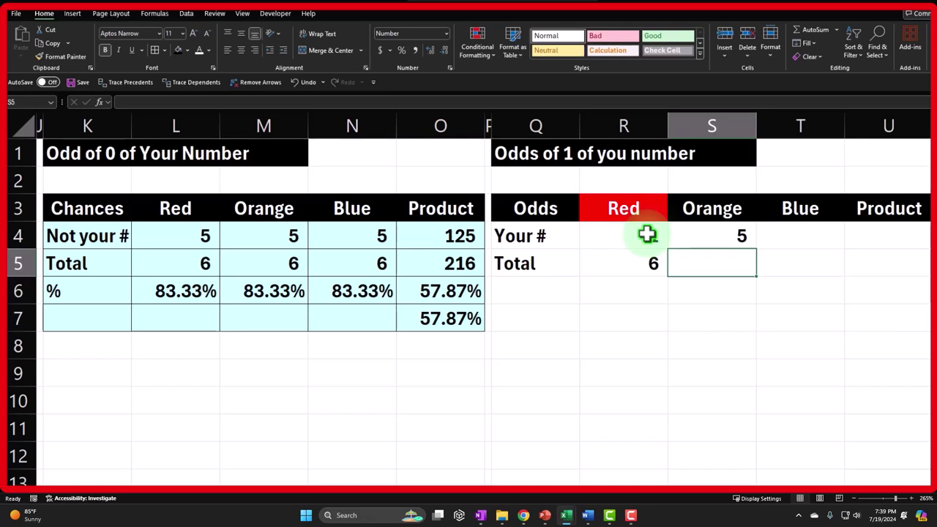
text(6)
key(Return)
- Link the Blue die's values in T4 and T5 to the Orange values in S4 and S5
key(Right)
key(Up)
key(Up)
text(+)
key(Left)
key(Return)
text(+)
key(Left)
key(Return)
- Calculate the product of R4:T4 in U4 with the PRODUCT function
key(Up)
key(Up)
key(Right)
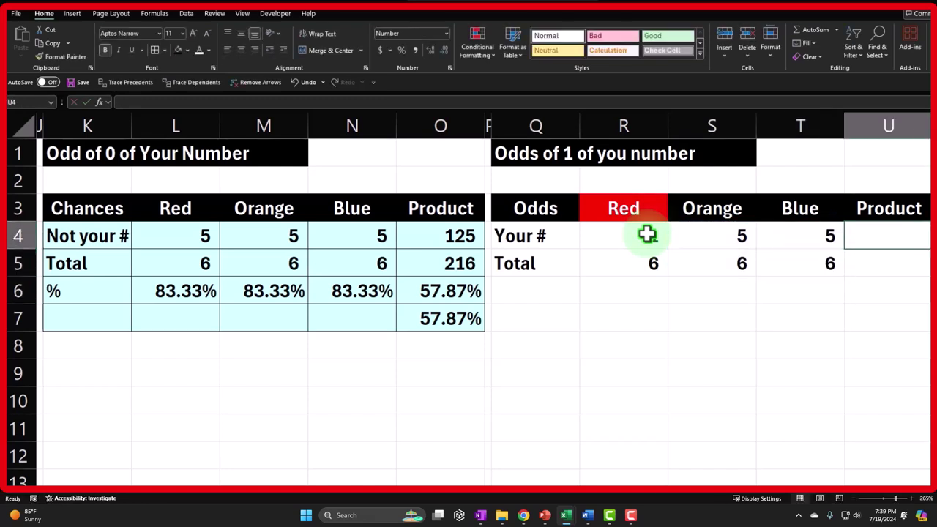
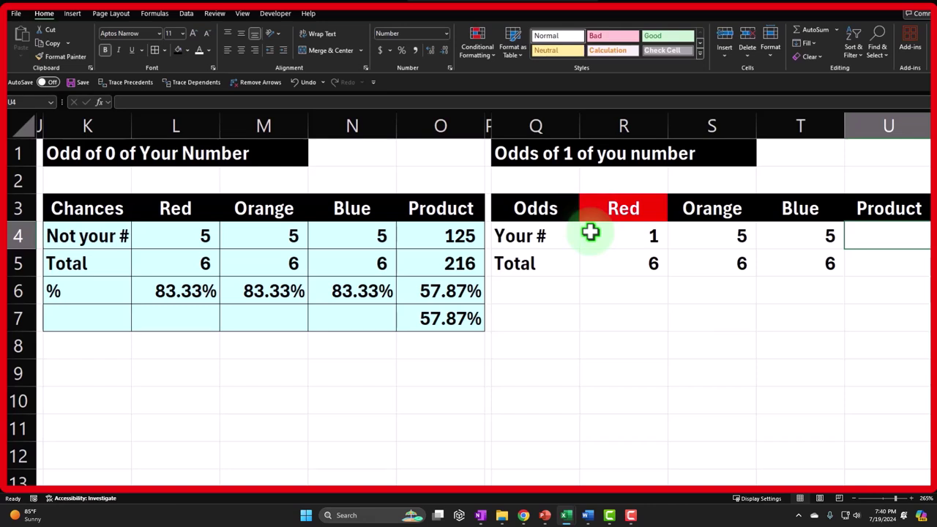
text(=)
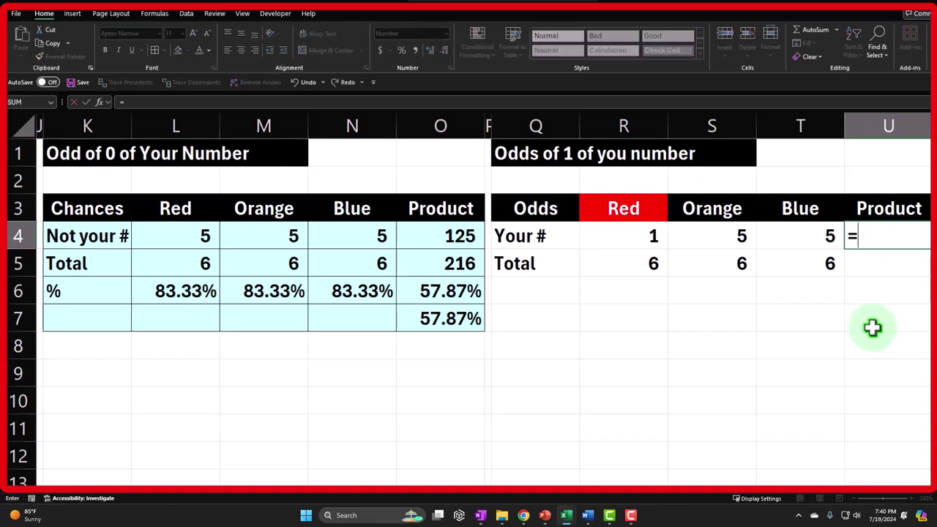
text(prod)
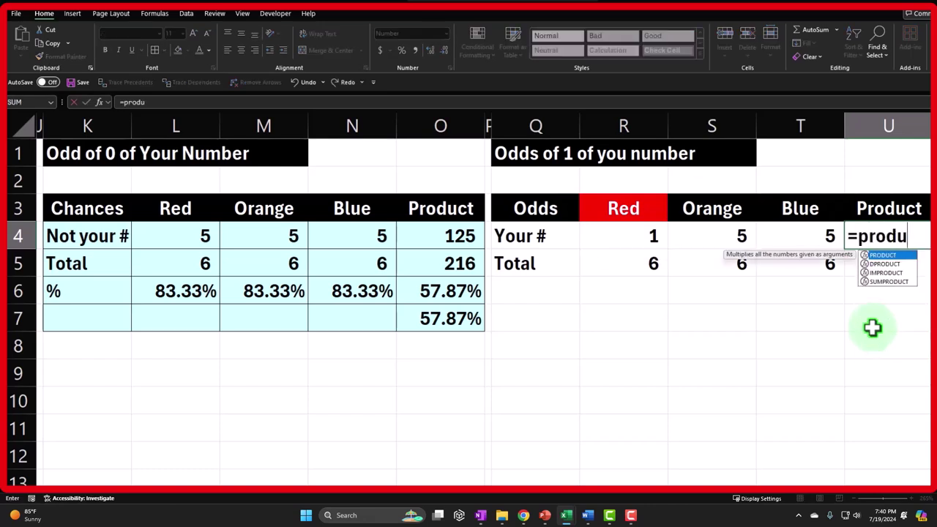
text(u)
key(Tab)
key(Left)
key(shift+Left)
key(shift+Left)
key(Return)
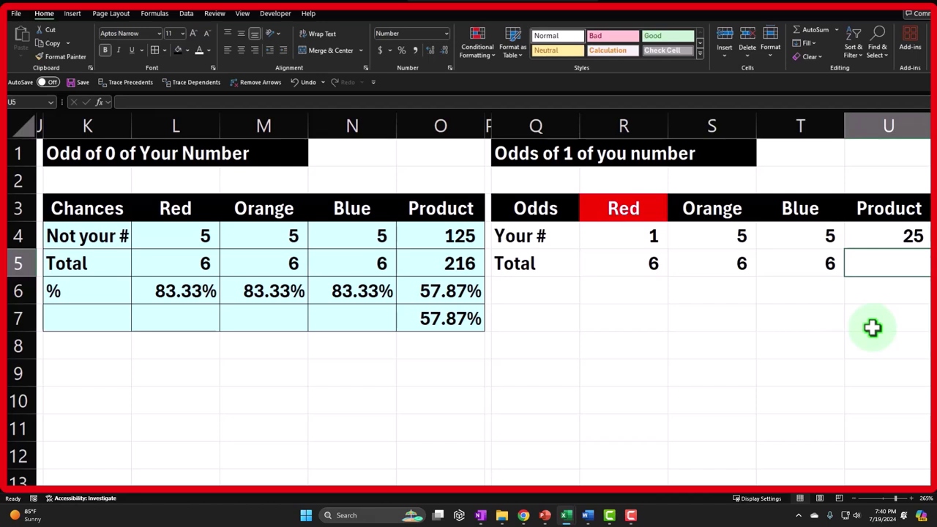
- Calculate the product of the totals R5:T5 in U5 with the PRODUCT function
text(=pro)
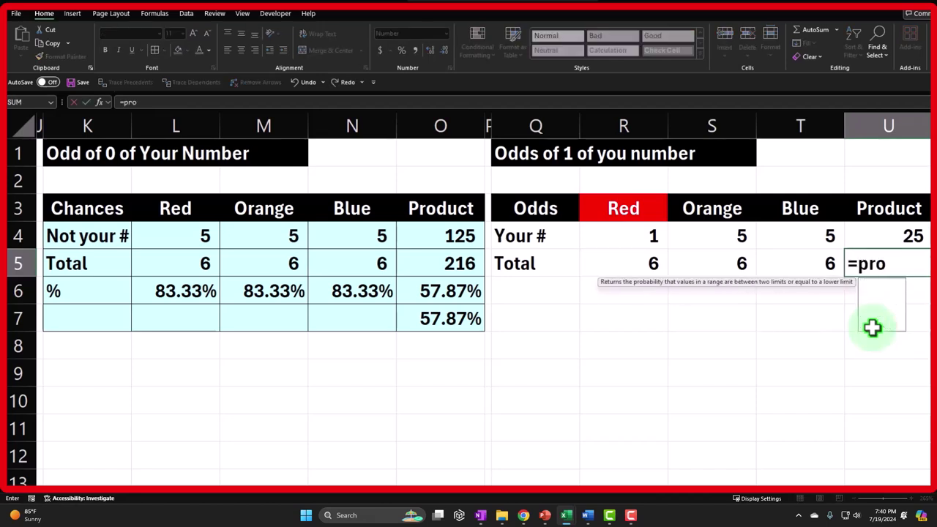
key(Tab)
key(shift+Left)
key(shift+Left)
key(Return)
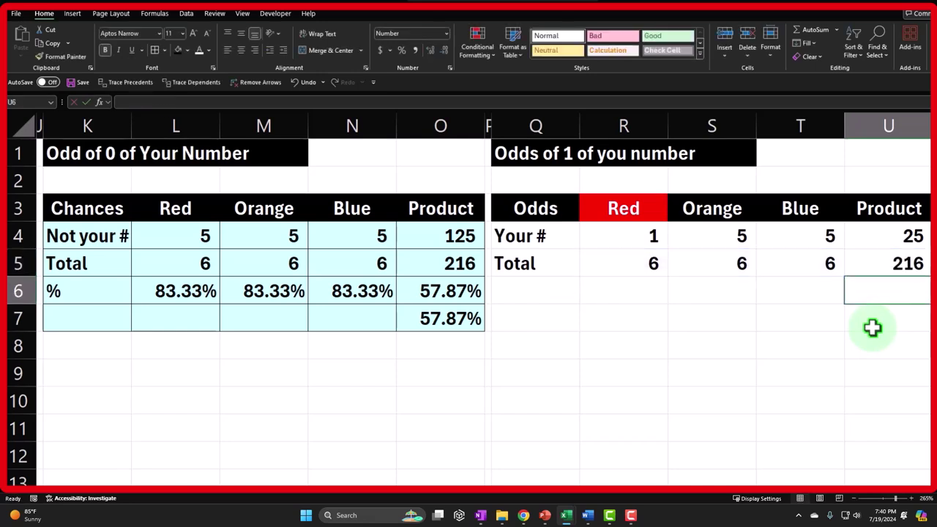
- Label Q6 with % and enter the formula =R4/R5 in R6
key(Left)
key(Left)
key(Left)
key(Left)
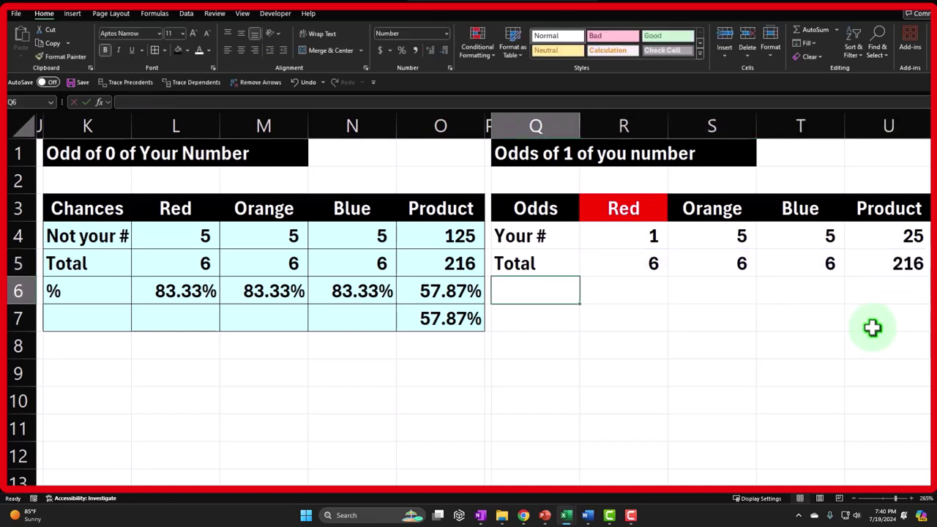
text(%)
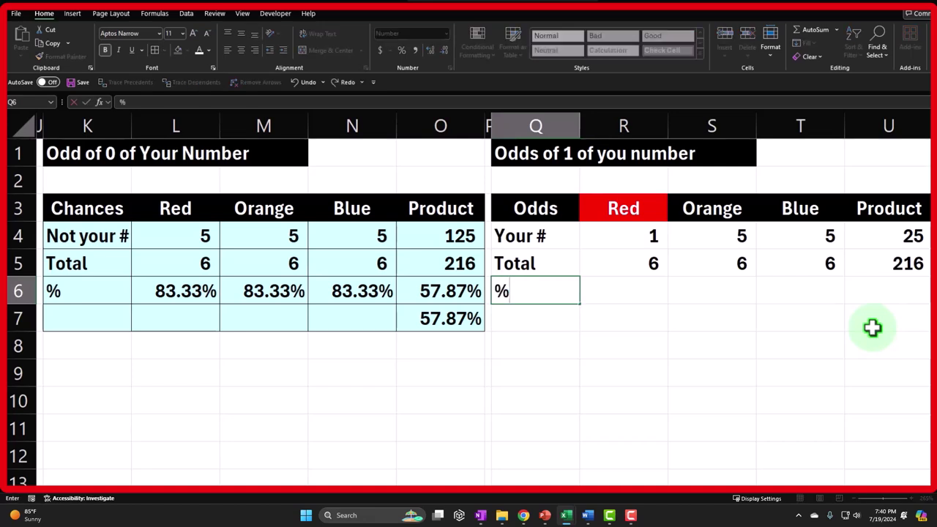
key(Tab)
text(=)
key(Up)
key(Up)
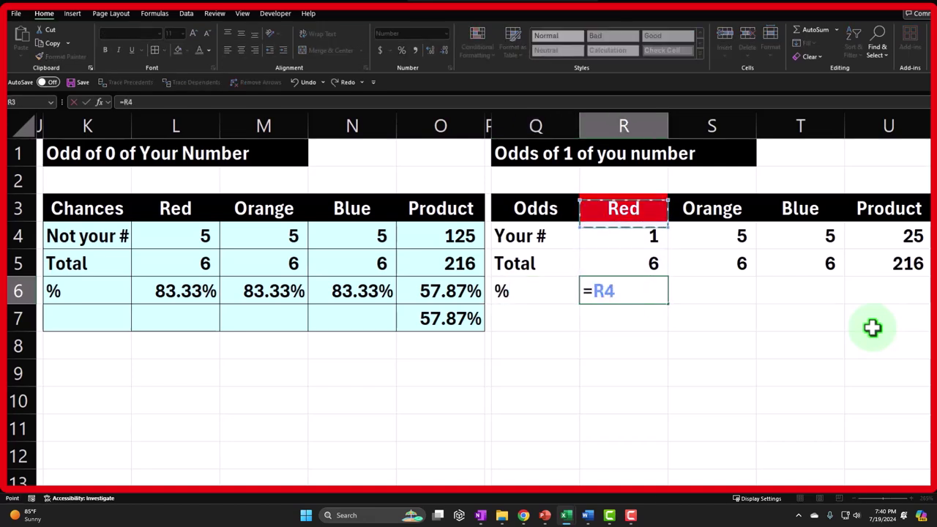
text(/)
key(Up)
key(Return)
- Format R6 as a percentage with two decimals and fill its formula across to U6
key(Up)
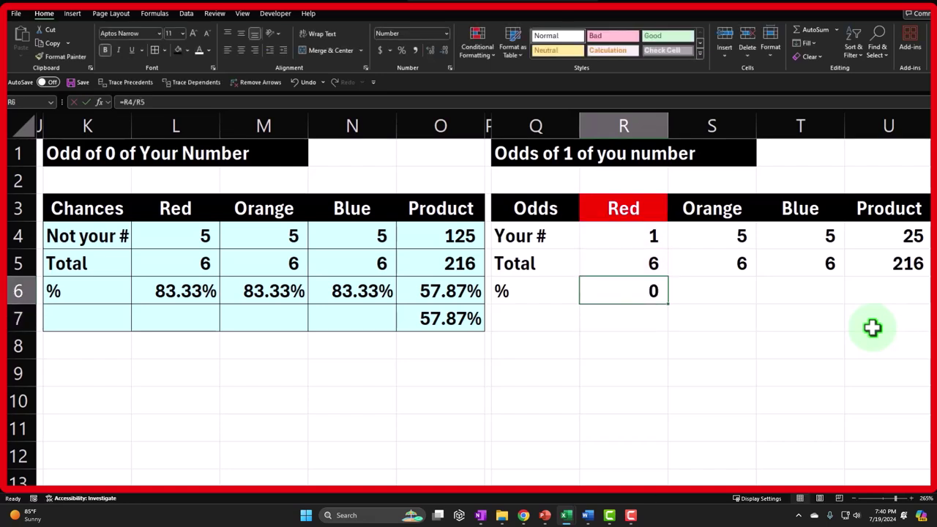
click(401, 50)
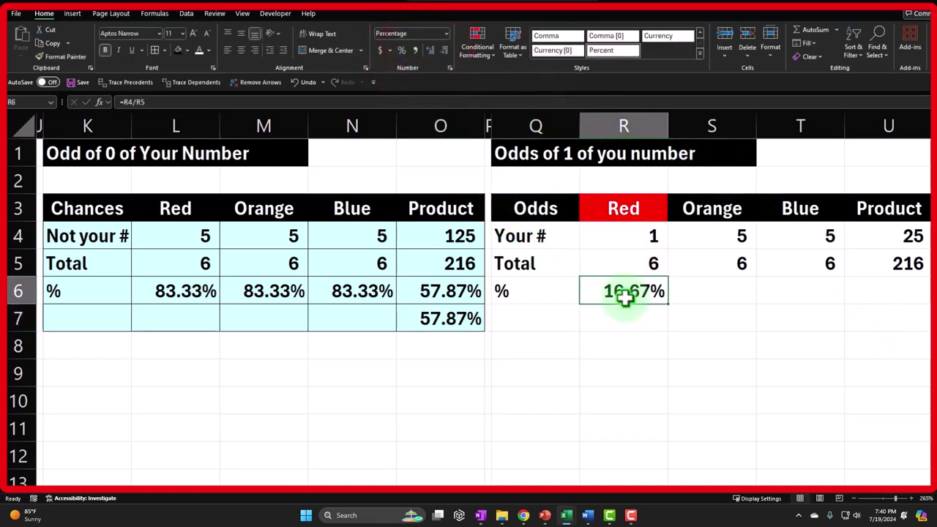
click(664, 297)
drag(668, 305, 895, 307)
- Enter =PRODUCT(R6:T6) in U7 and format it as a percentage with two decimals
click(898, 317)
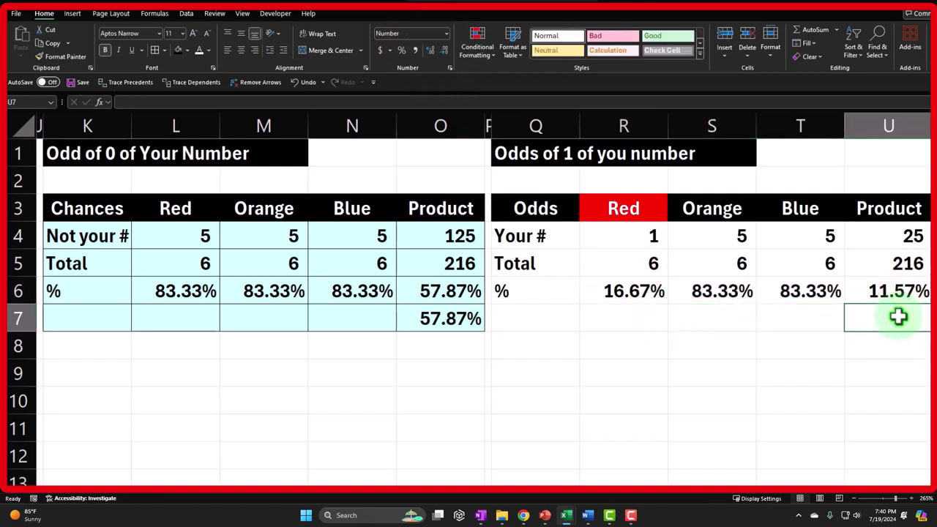
text(=prod)
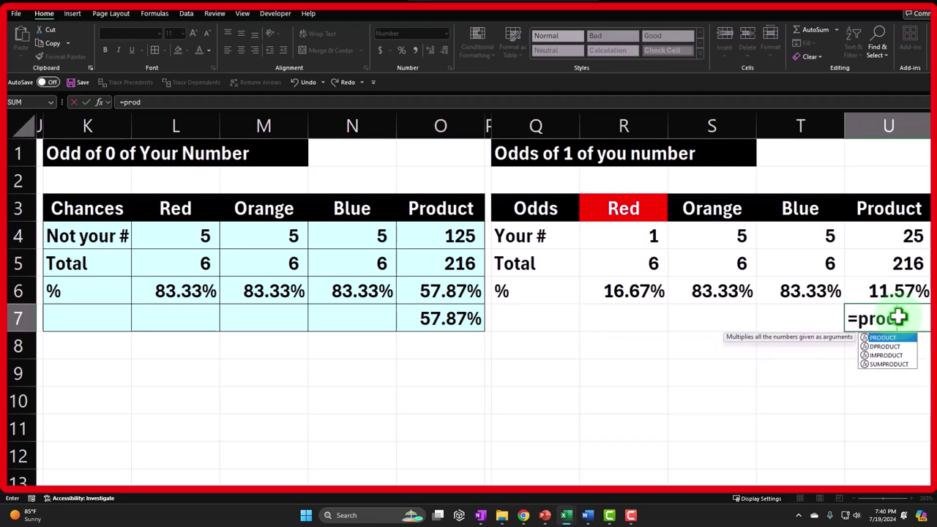
key(Tab)
key(Up)
key(shift+Left)
key(shift+Left)
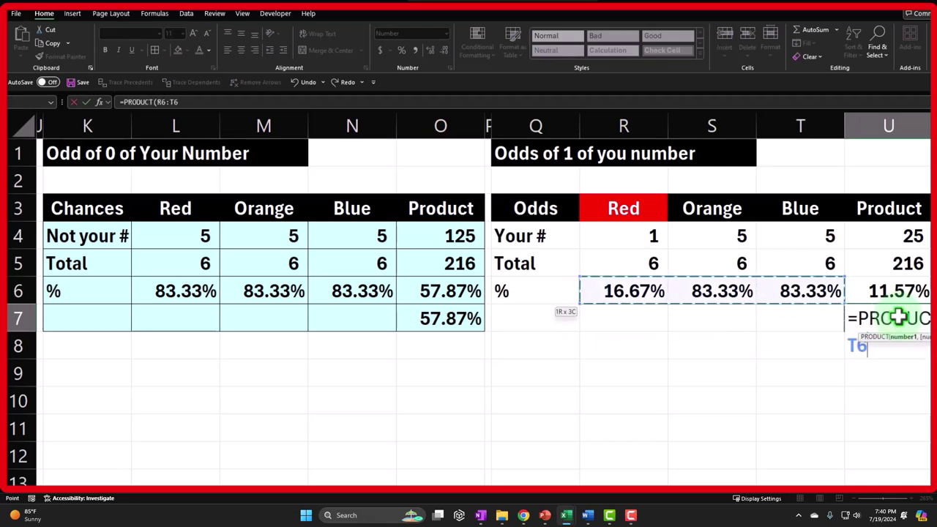
key(Return)
click(896, 316)
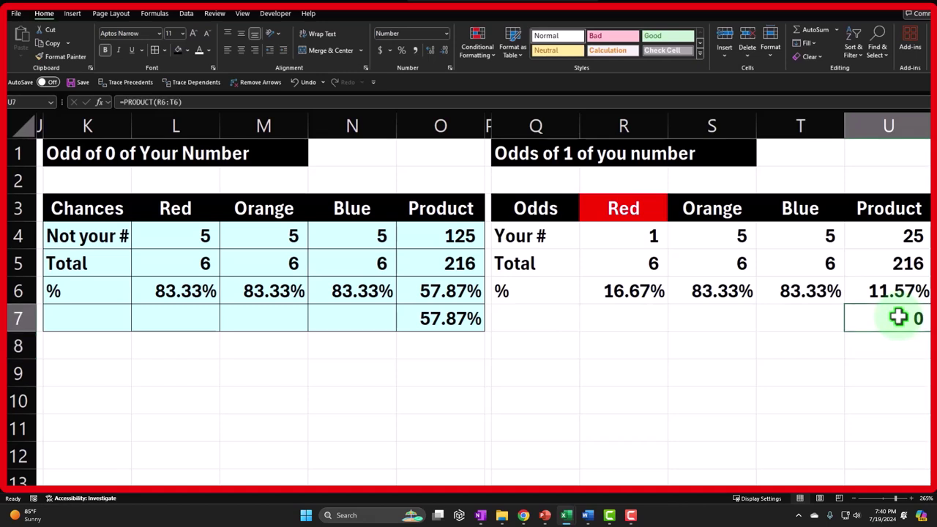
click(407, 52)
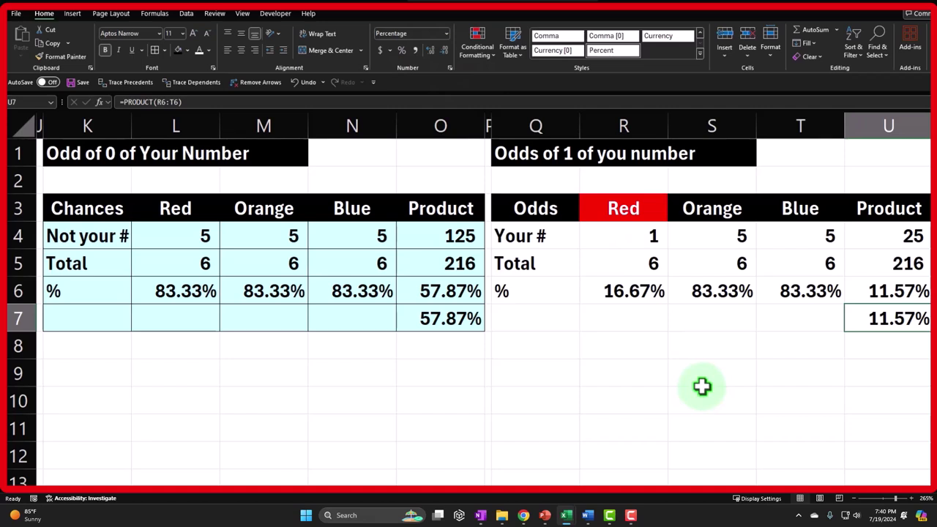
- Apply cell borders and the recently used light blue fill to the table body Q4:U7
drag(535, 232, 857, 320)
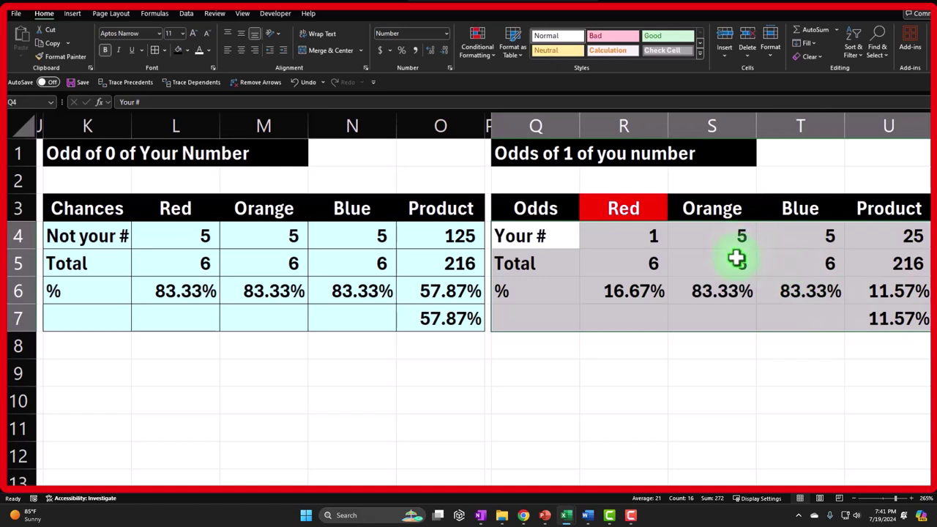
click(188, 51)
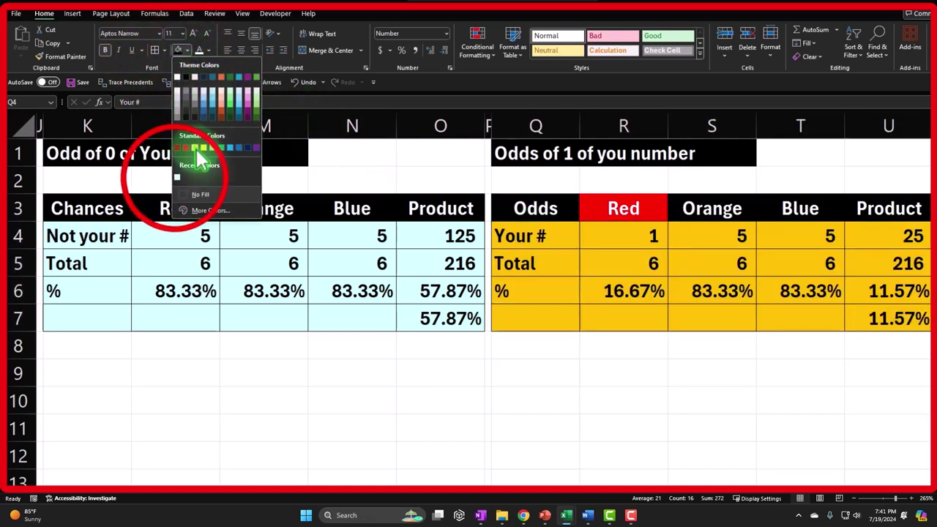
click(176, 178)
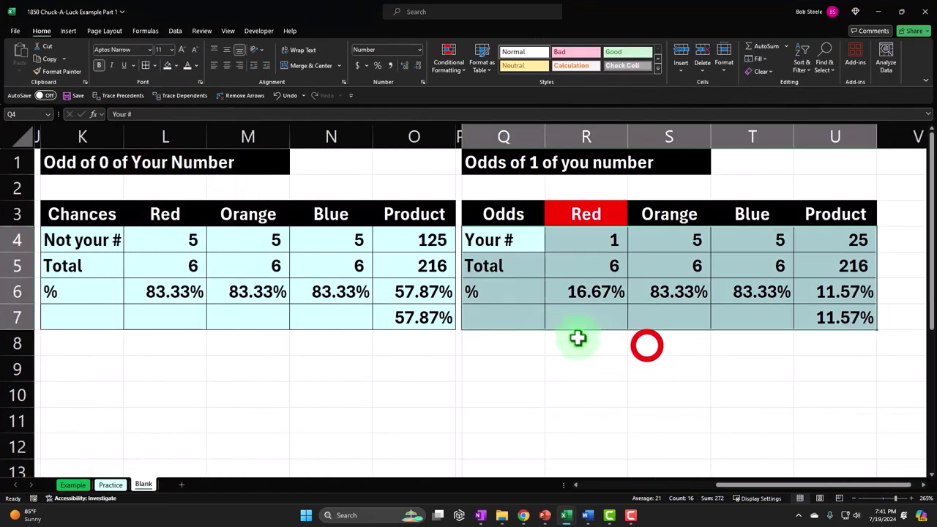
click(647, 343)
- Copy the odds table Q3:U7 and paste it starting at Q9
click(503, 214)
drag(564, 232, 874, 351)
key(ctrl+c)
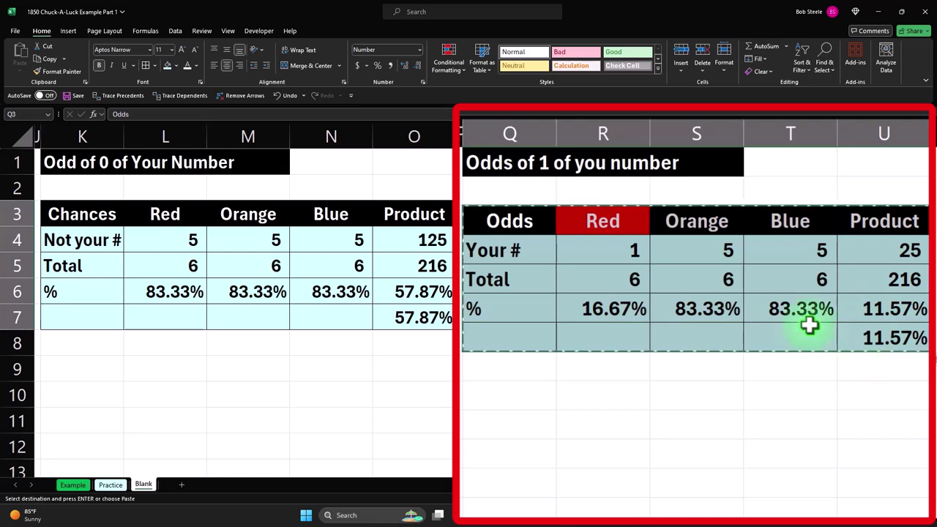
click(529, 390)
key(ctrl+v)
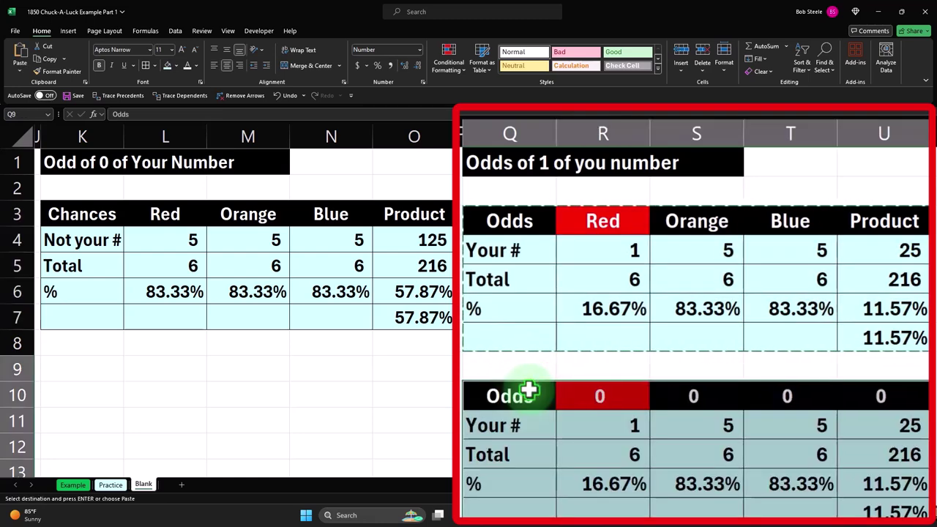
- Enter =R3 in R9 so the second table's first die header links to the Red header
scroll(531, 388, down, 1)
click(600, 313)
scroll(600, 317, up, 1)
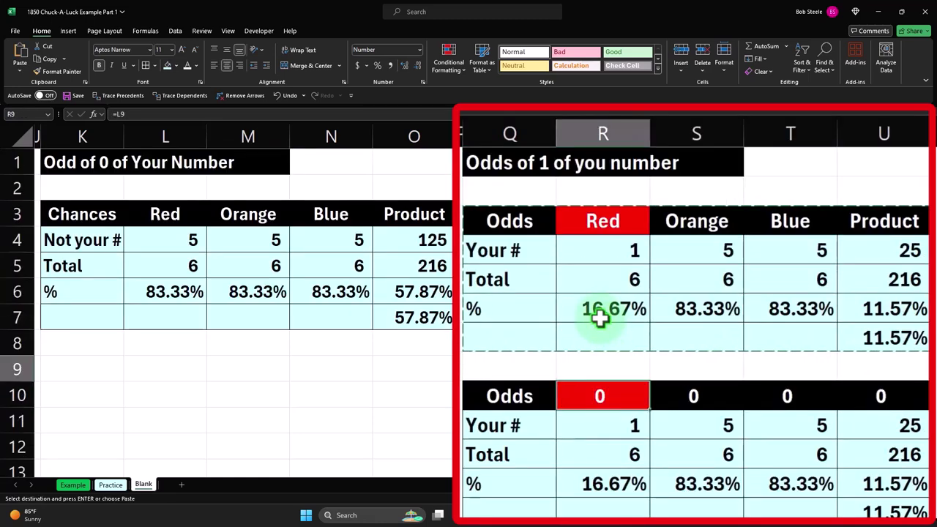
text(=)
key(Up)
key(Up)
key(Up)
key(Up)
key(Up)
key(Up)
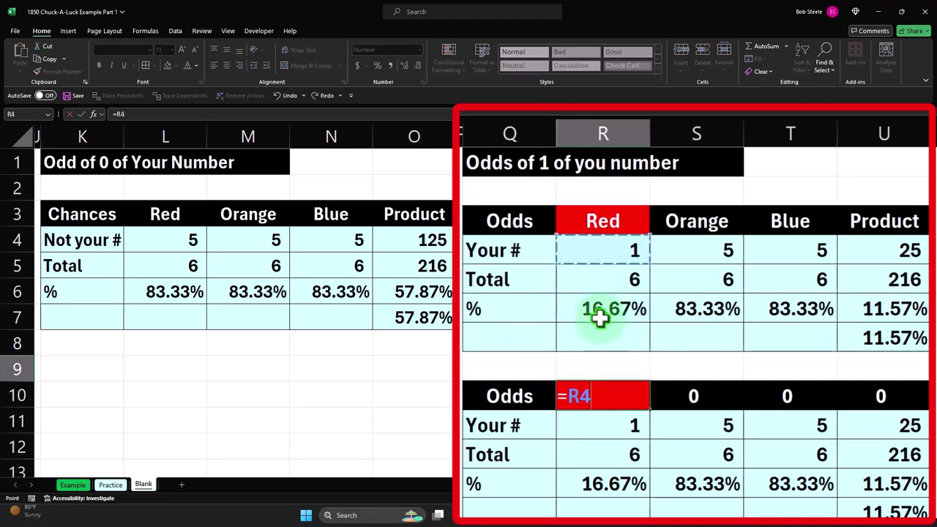
key(Return)
- Enter =S3 in S9 and fill it across to T9 to link the Orange and Blue headers
click(714, 395)
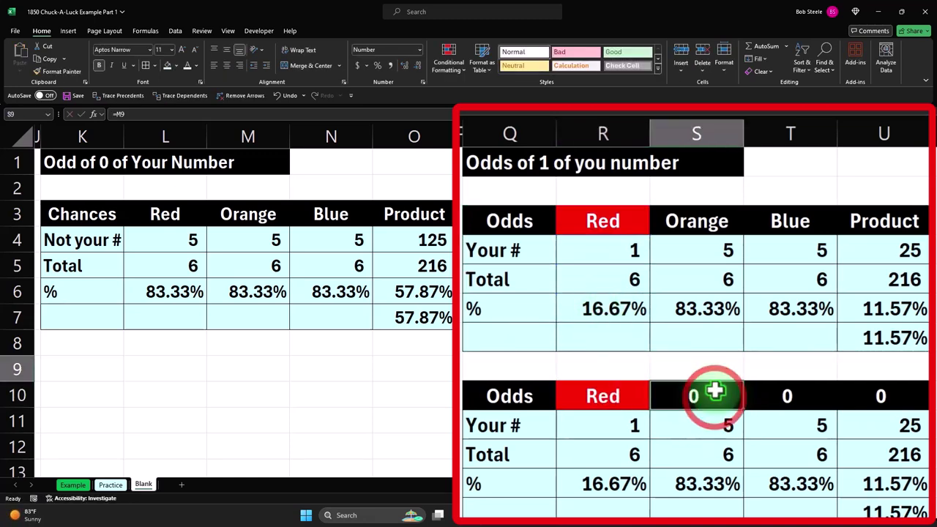
text(=)
key(Up)
key(Up)
key(Up)
key(Up)
key(Up)
key(Up)
key(Up)
key(Return)
click(715, 391)
drag(741, 409, 813, 427)
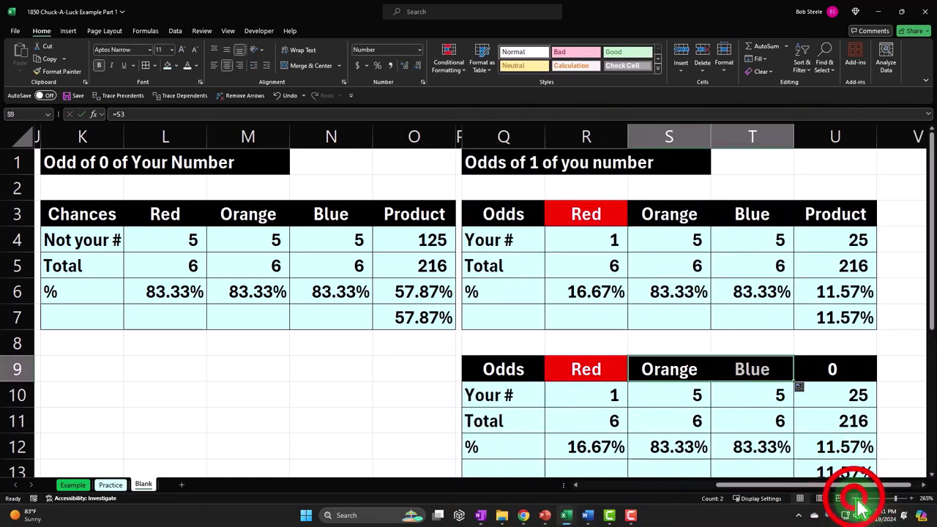
click(856, 500)
click(860, 501)
click(860, 501)
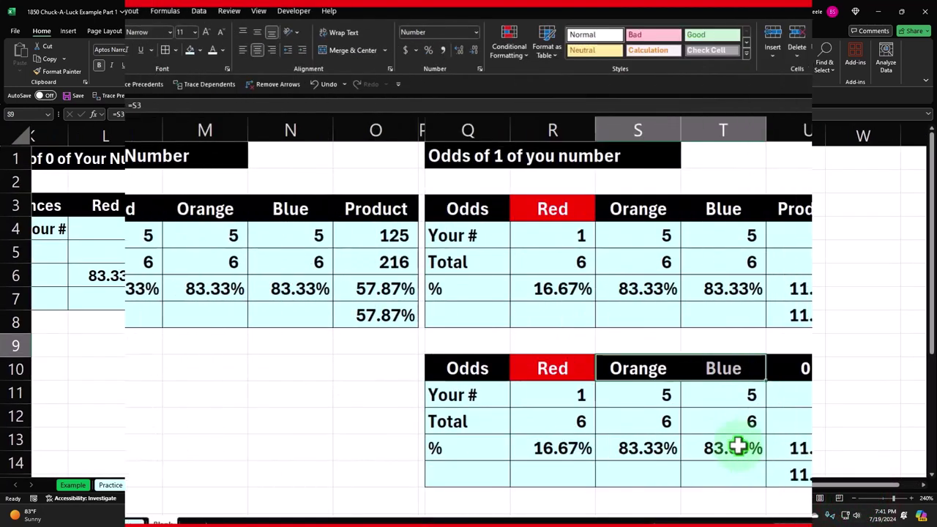
click(498, 367)
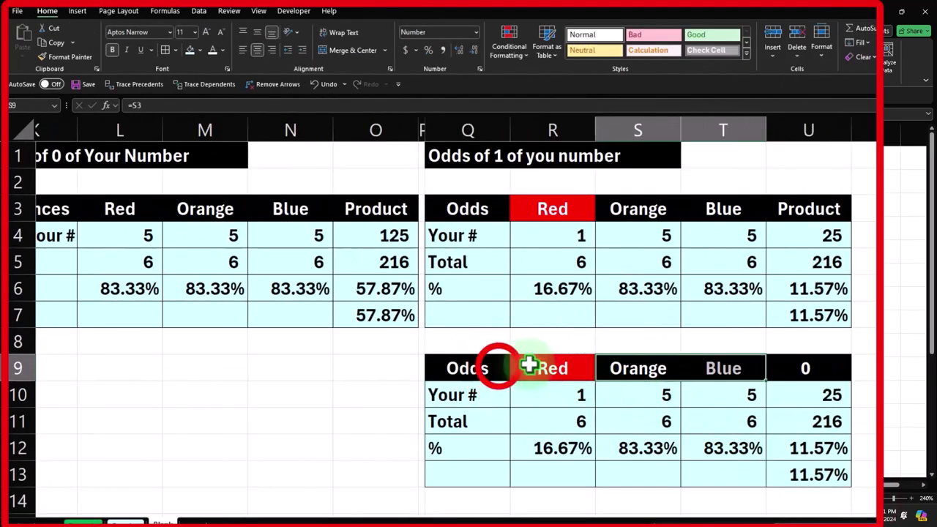
click(63, 57)
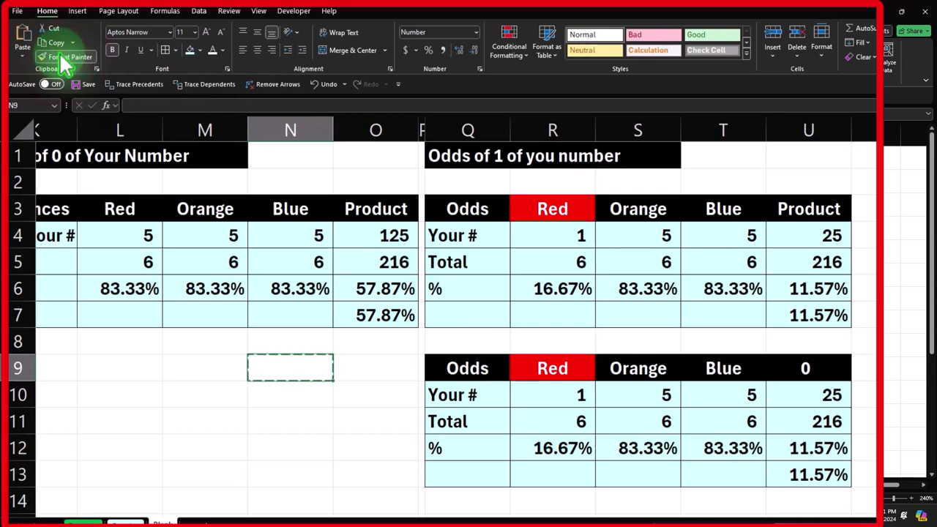
click(205, 367)
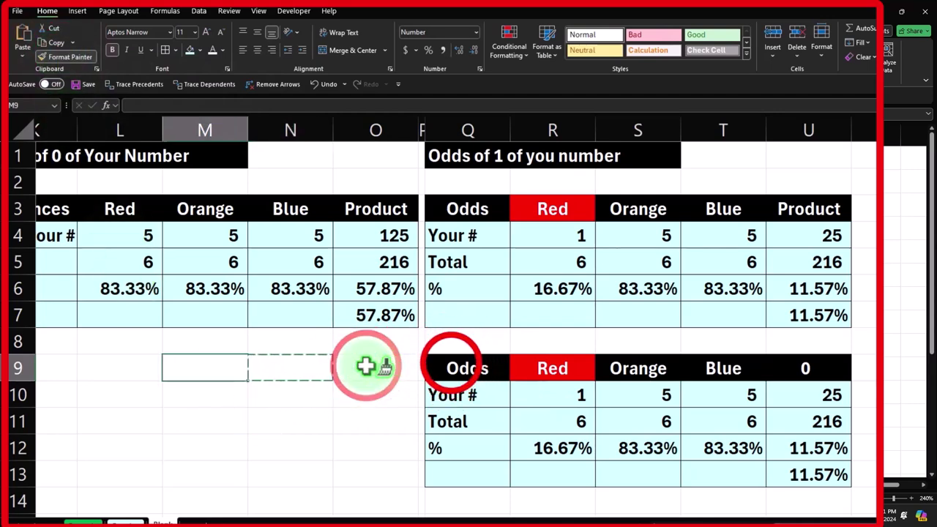
click(449, 362)
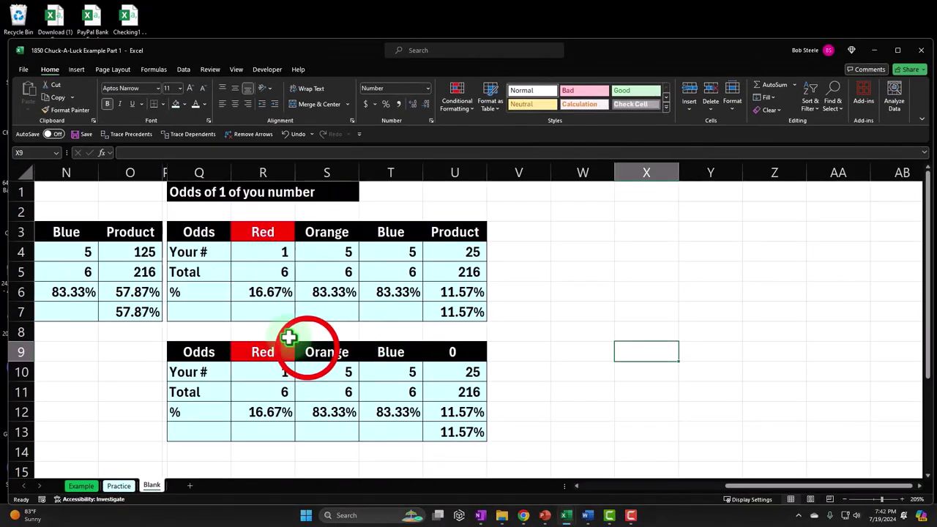
- Copy the black header formatting from S9 to the Red header in R9 with Format Painter
click(306, 349)
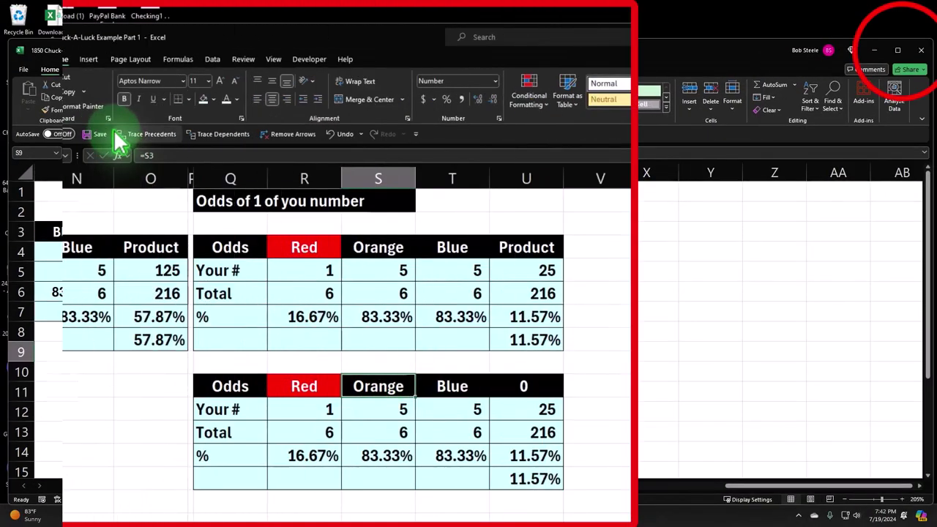
click(76, 62)
key(Left)
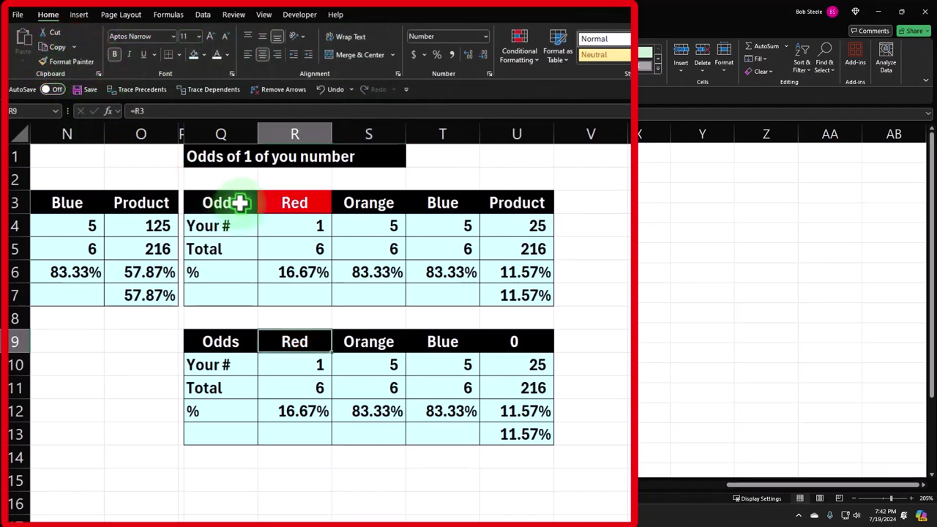
- Fill the Blue header cell T9 with standard blue
click(419, 334)
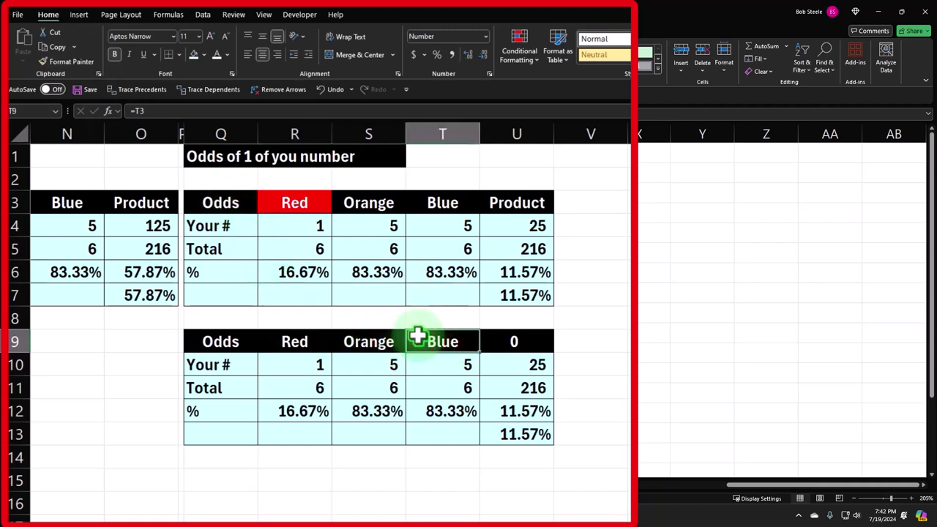
click(205, 56)
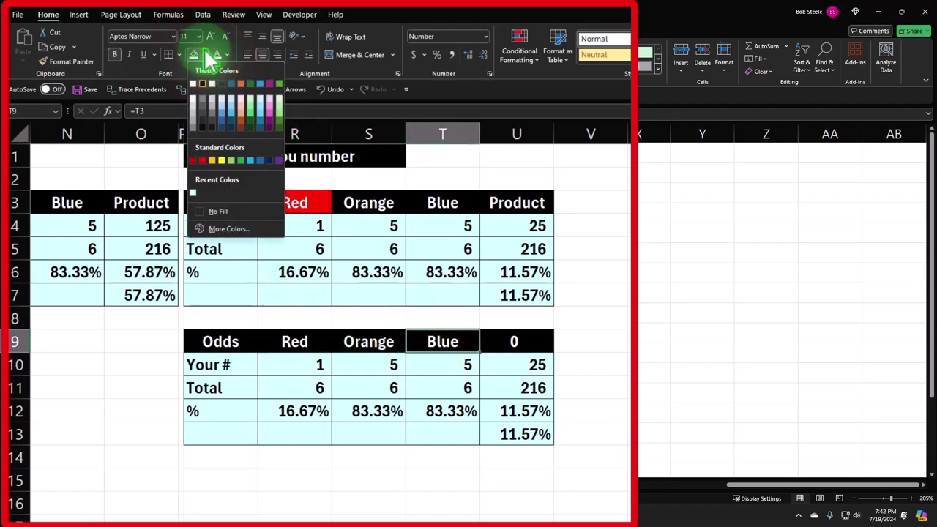
click(249, 160)
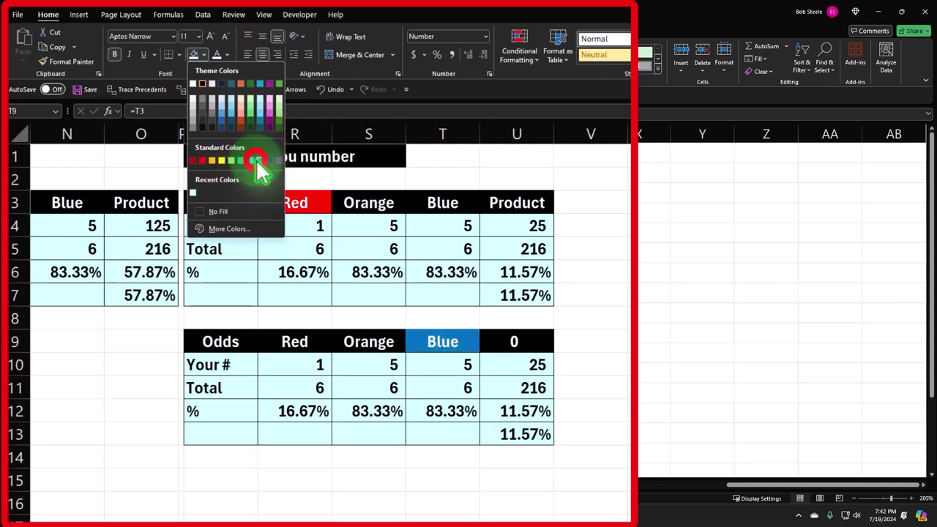
- In the second table's Your # row, set R10 to 5 and T10 to 1, and check the PRODUCT formula in U13
click(297, 365)
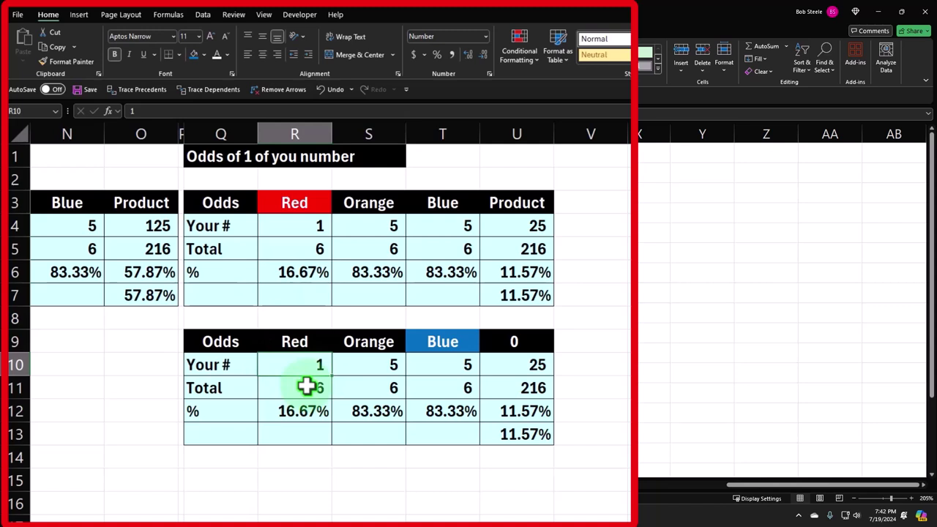
text(5)
key(Tab)
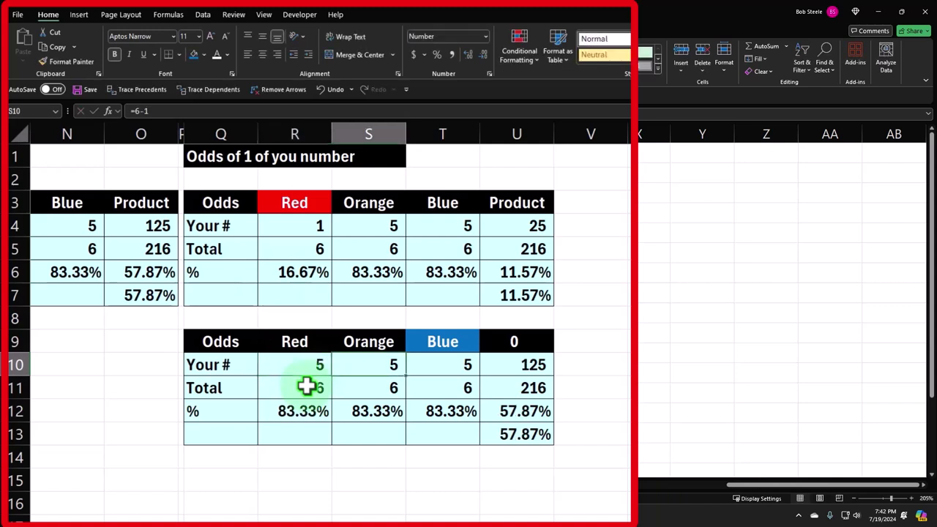
key(Tab)
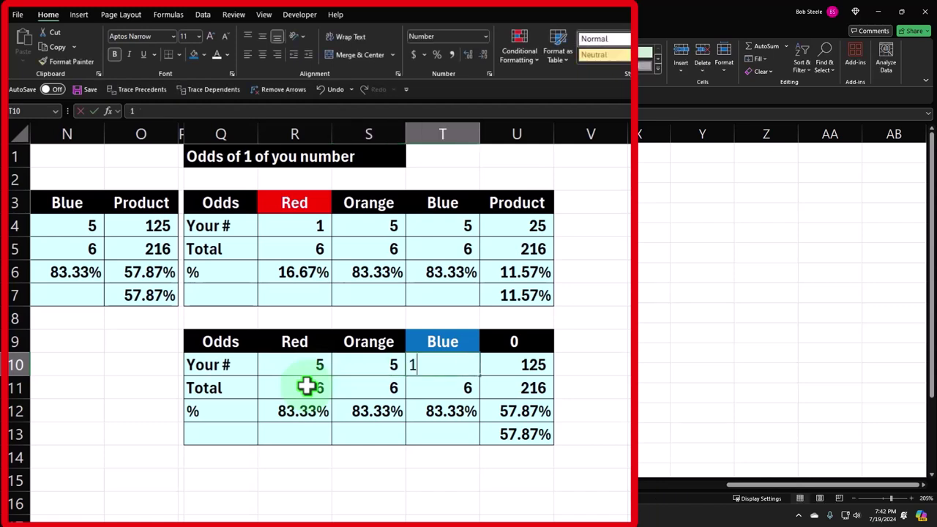
click(306, 387)
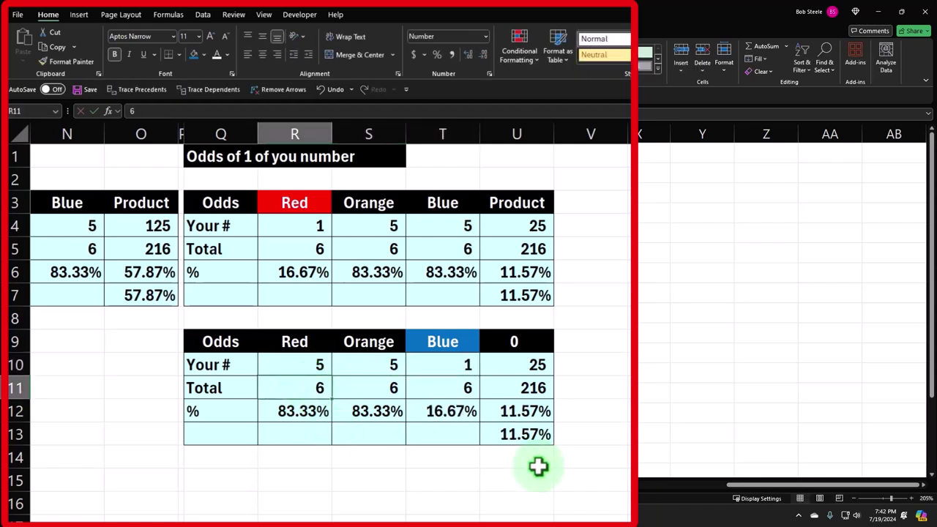
double_click(542, 437)
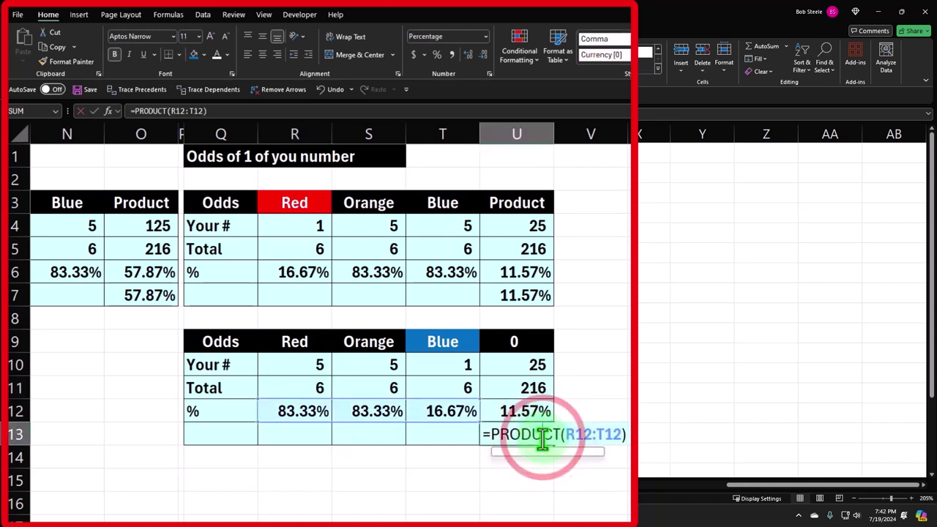
key(Return)
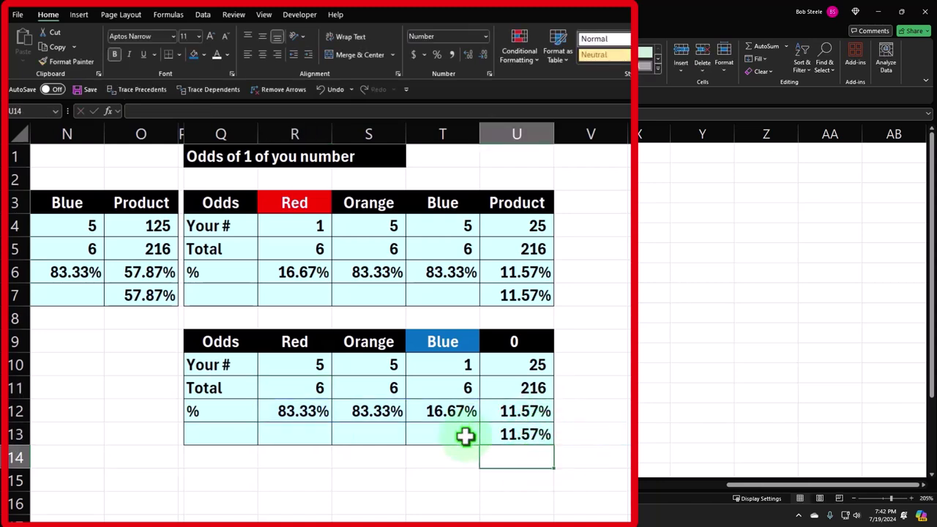
- Copy the second odds table Q9:U13 and paste it starting at Q15
drag(210, 341, 495, 437)
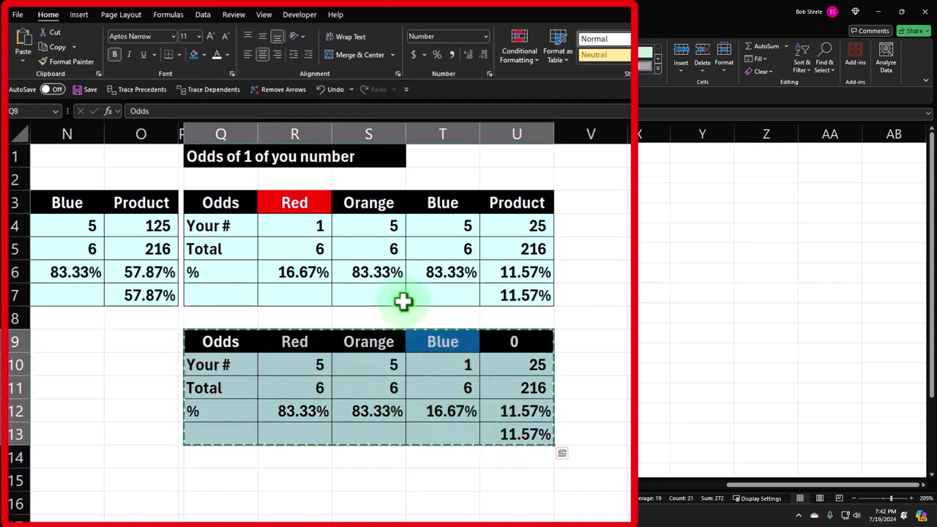
scroll(404, 301, down, 1)
click(241, 409)
key(ctrl+v)
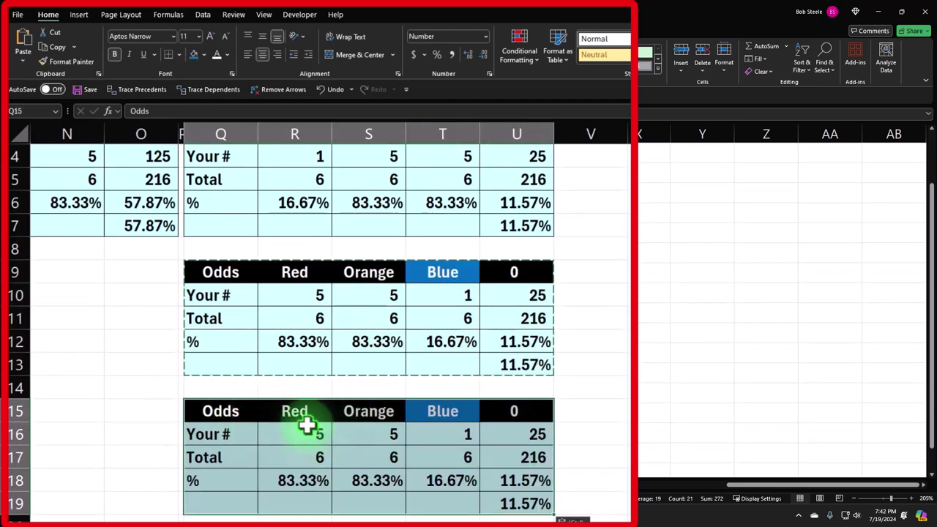
- Copy the black header formatting from S15 to the Blue header in T15 with Format Painter
click(375, 410)
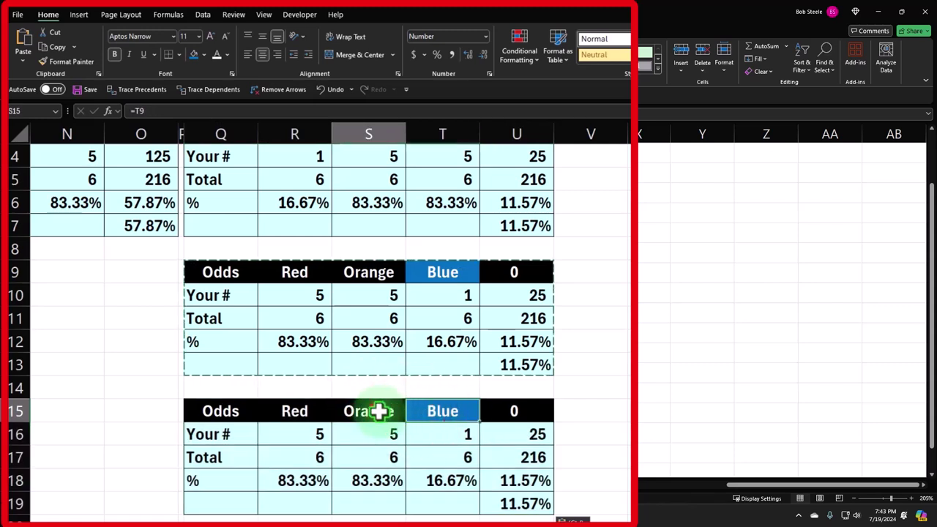
key(Escape)
key(Right)
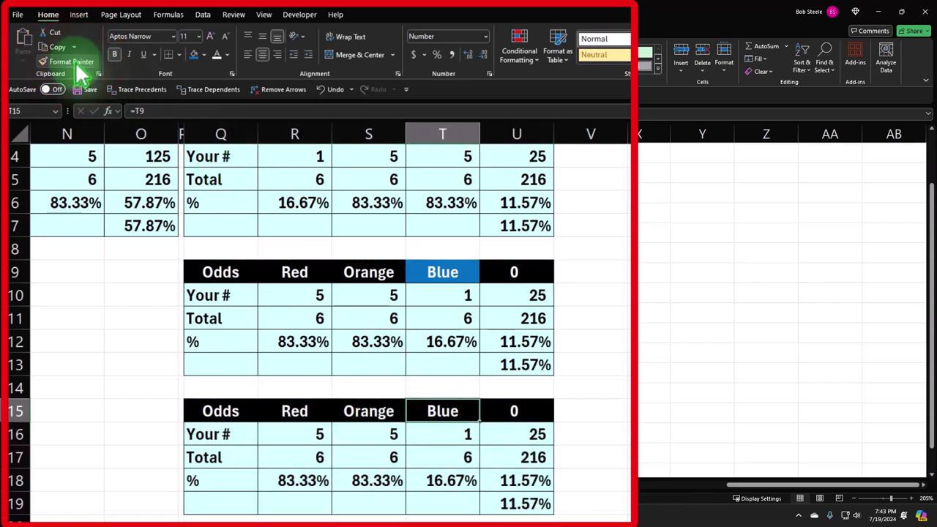
- Fill the Orange header cell S15 with the orange theme color
click(351, 408)
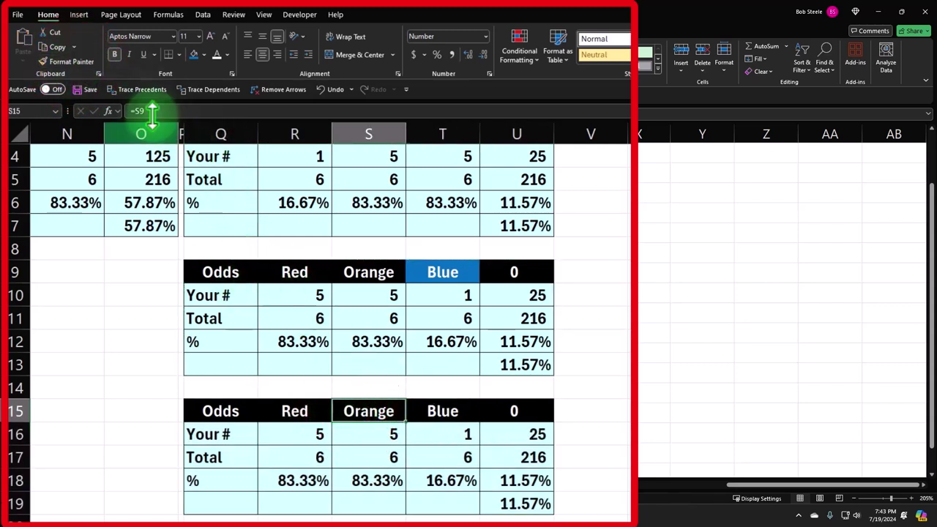
click(207, 57)
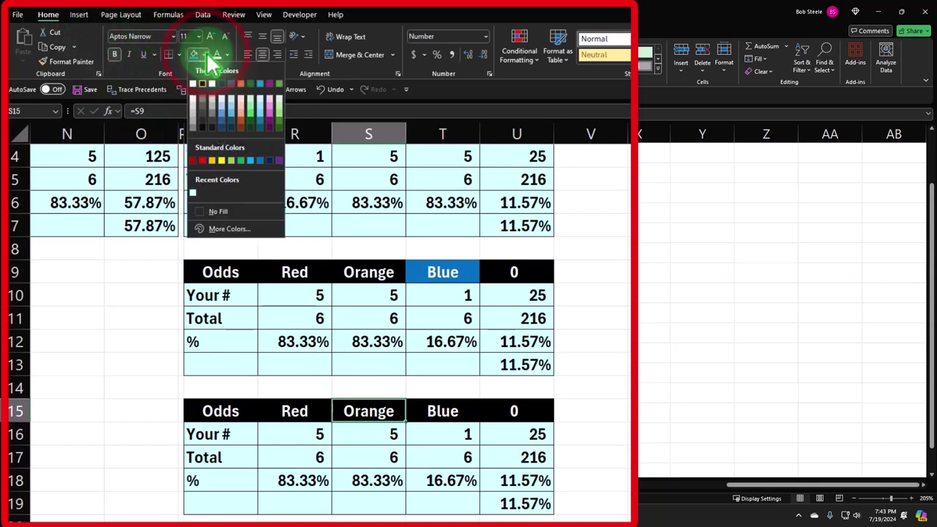
click(242, 83)
- In the third table's Your # row, set S16 to 1 and T16 to 5, and check the PRODUCT formula in U19
click(316, 433)
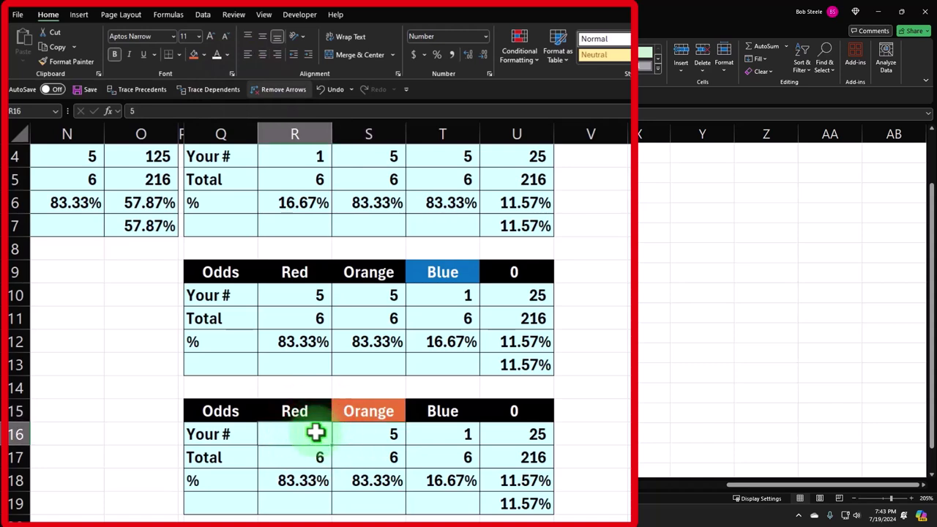
key(Right)
text(1)
key(Right)
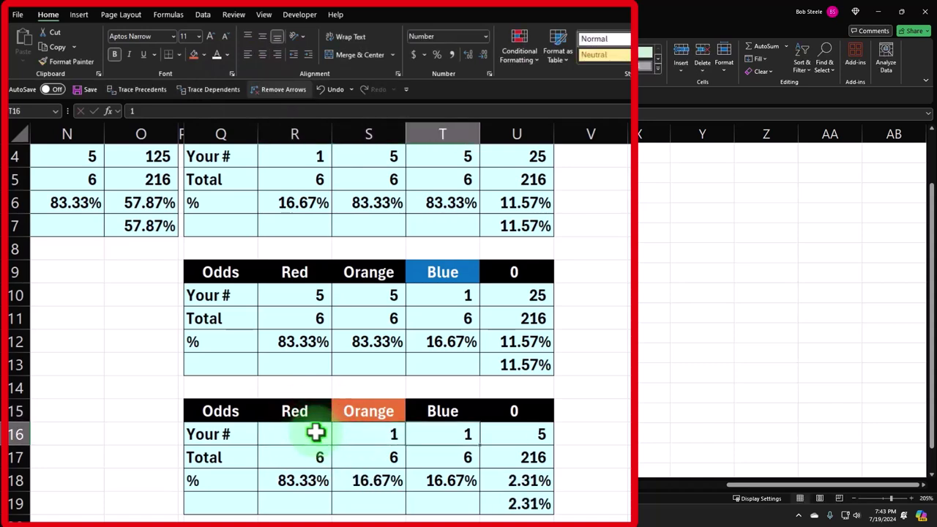
text(2)
key(Right)
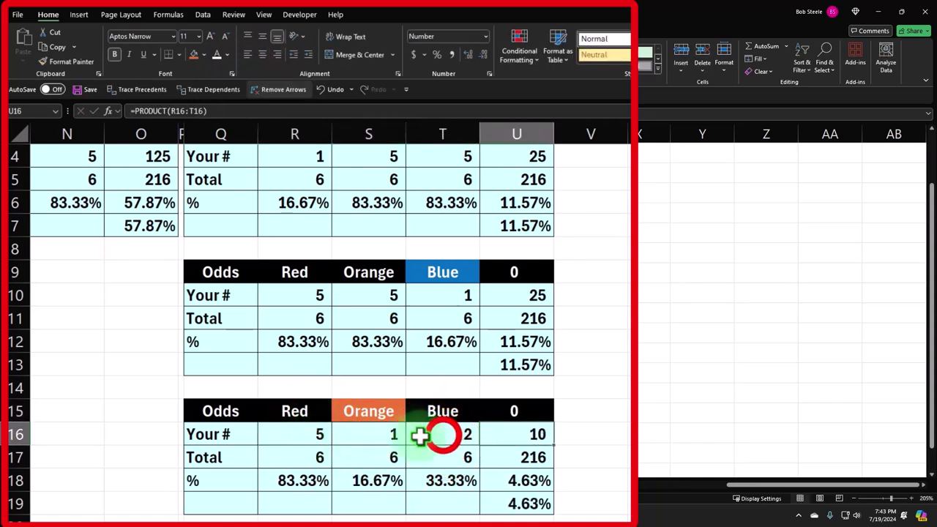
click(445, 432)
text(5)
key(Return)
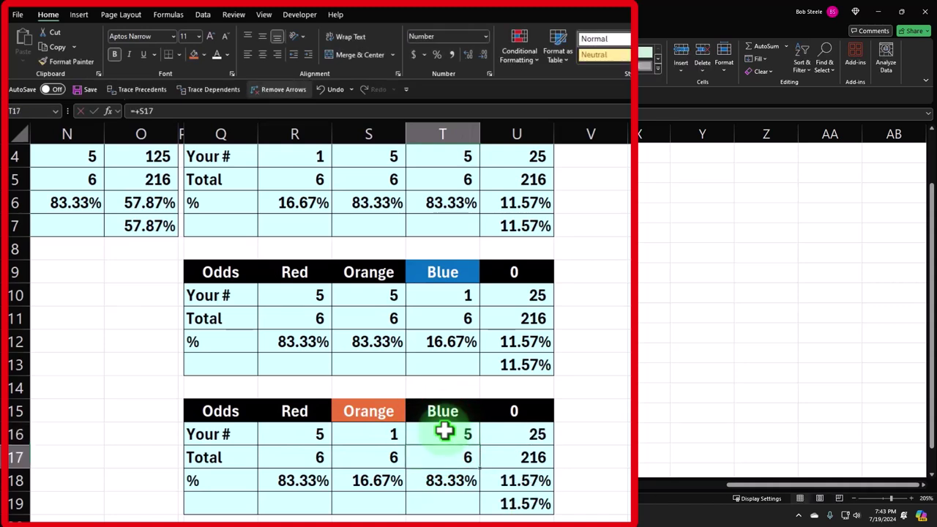
click(534, 504)
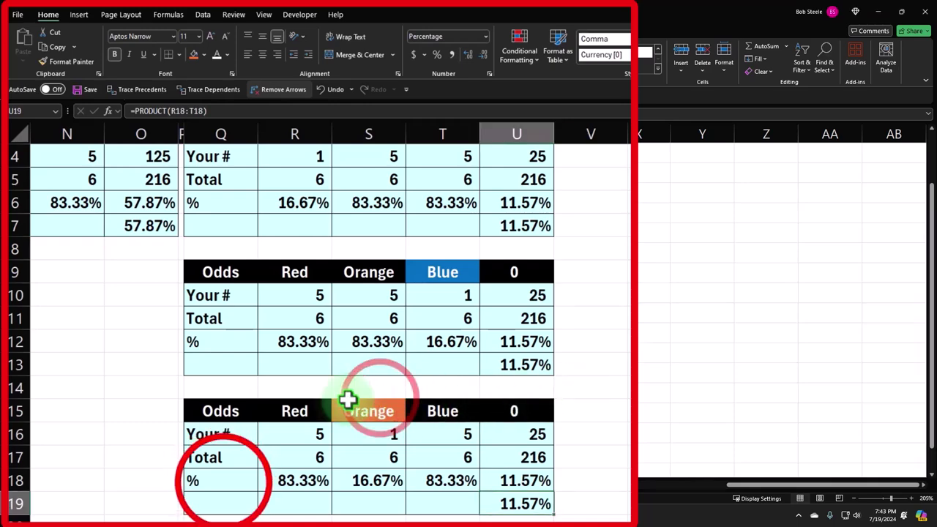
- Enter a label beginning with "Total o" in Q21 below the third table and move across to U21
scroll(293, 439, down, 1)
click(214, 476)
text(Total o)
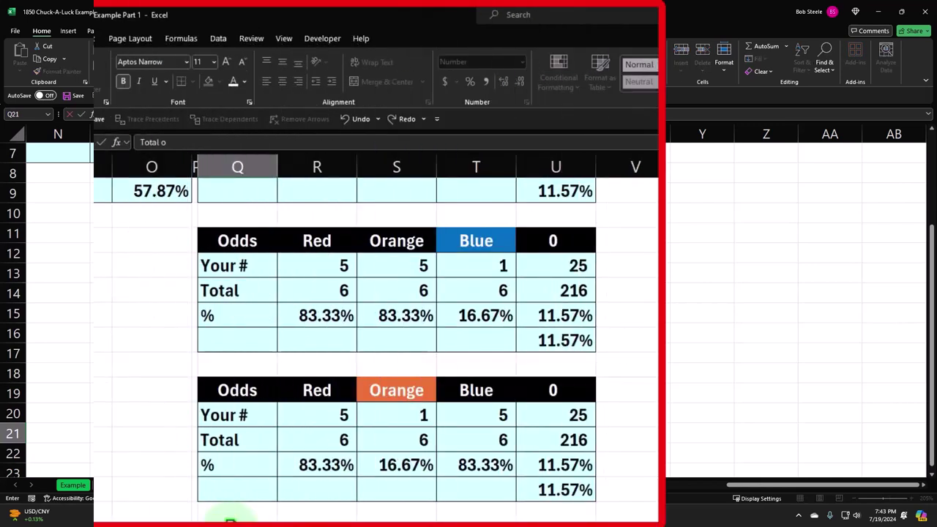
key(Tab)
key(Tab)
key(Tab)
key(Tab)
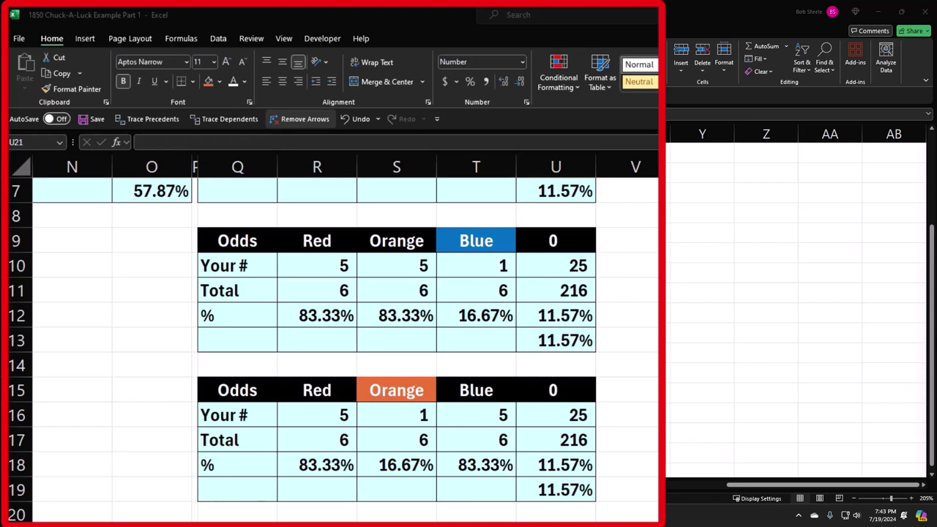
- In U21, total the three tables' odds with =U7+U13+U19 and format the result as a percentage with two decimals
click(639, 492)
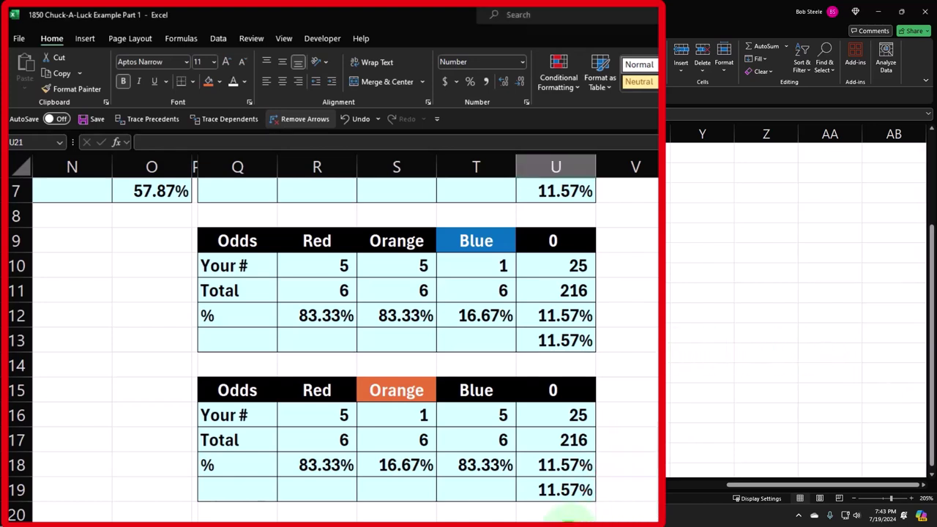
text(=)
scroll(559, 507, up, 2)
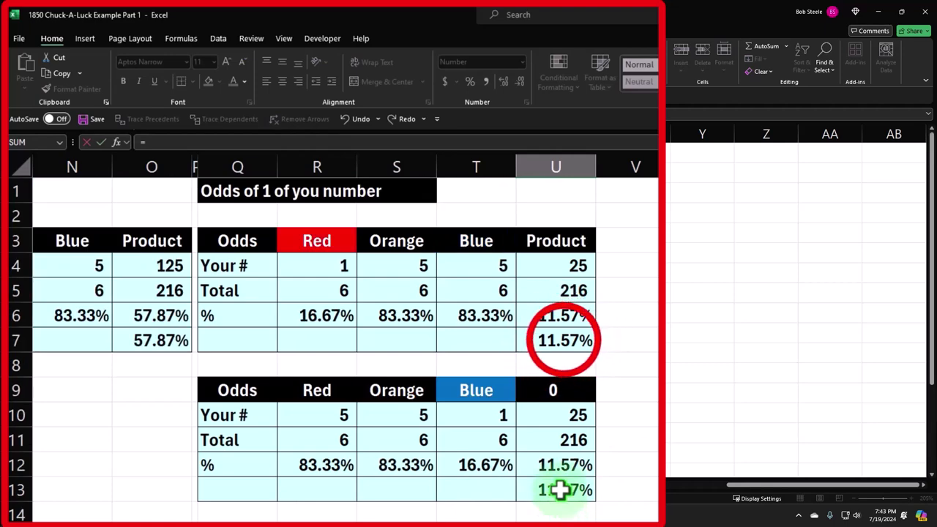
click(564, 340)
text(+)
scroll(563, 339, down, 1)
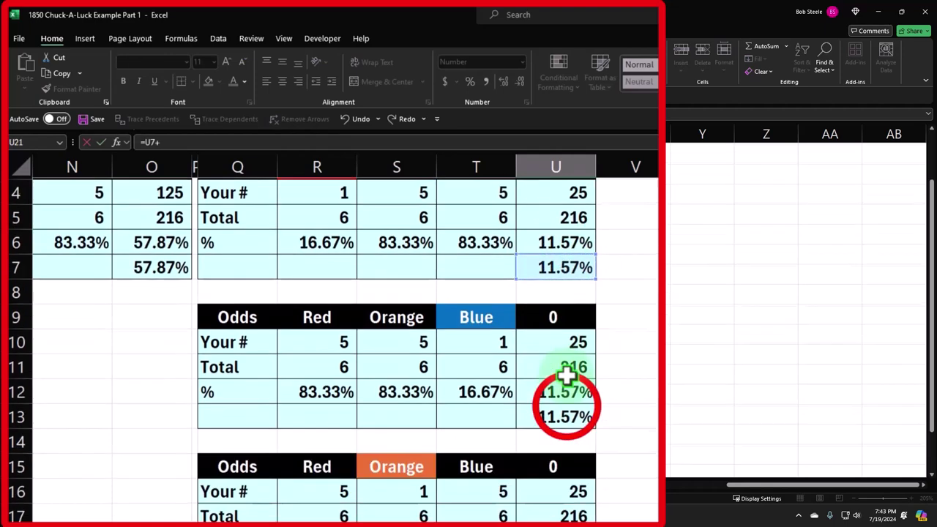
click(566, 410)
scroll(566, 409, down, 1)
click(564, 488)
key(Return)
key(Up)
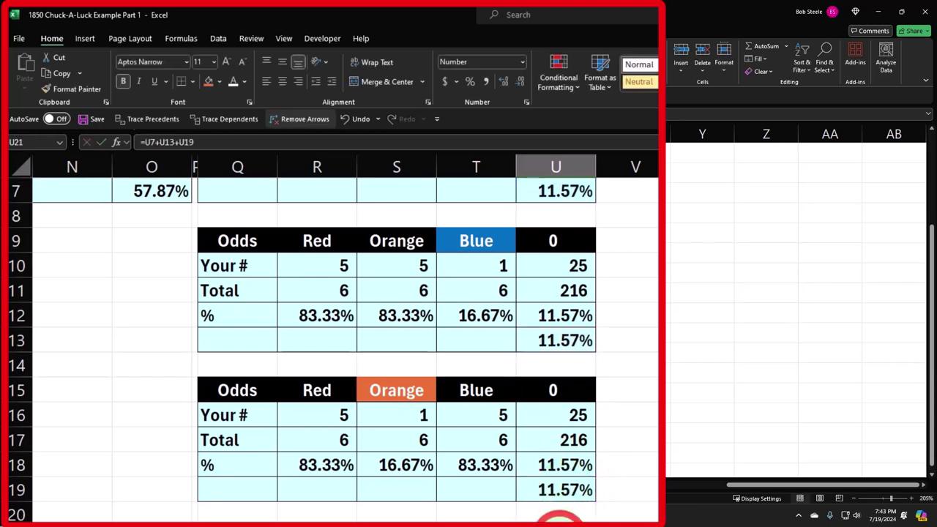
click(469, 81)
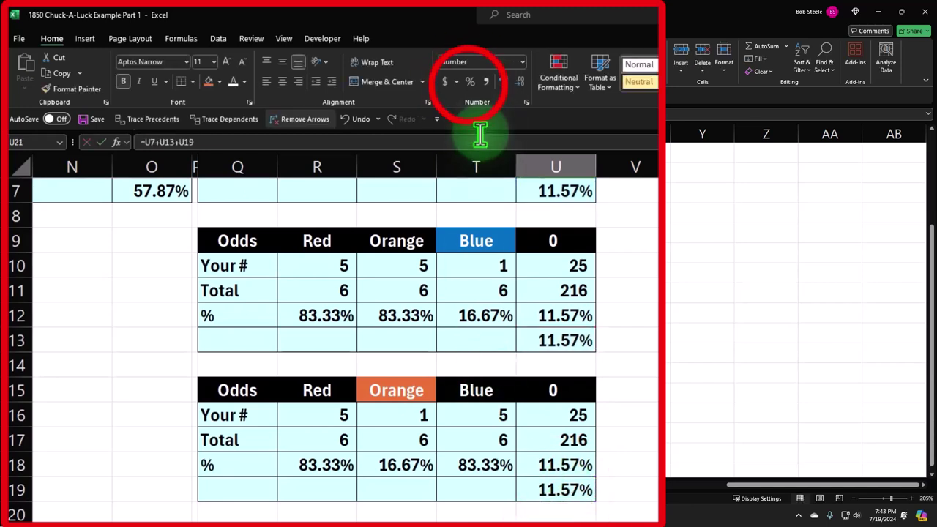
click(505, 82)
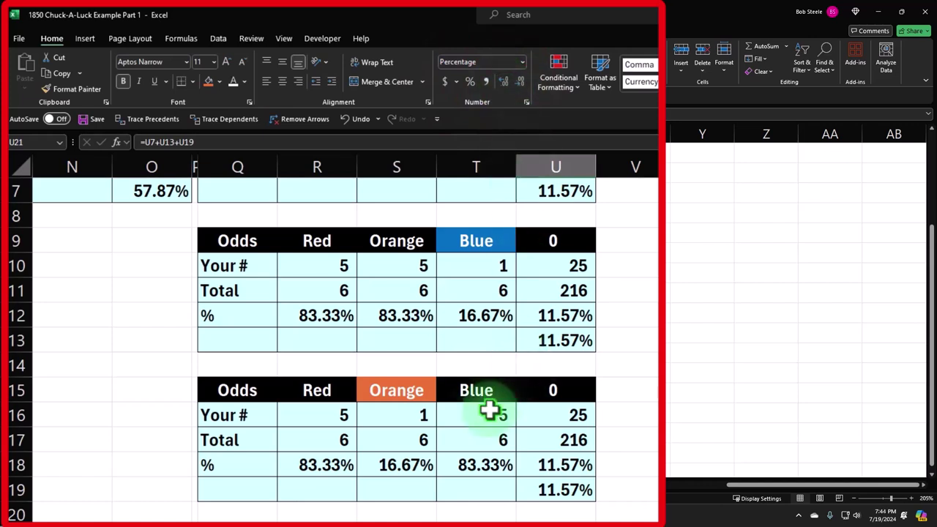
- Compare the matching-die cells R4, T10 and S16 across the three tables and check the total odds formula in U21
scroll(489, 412, up, 2)
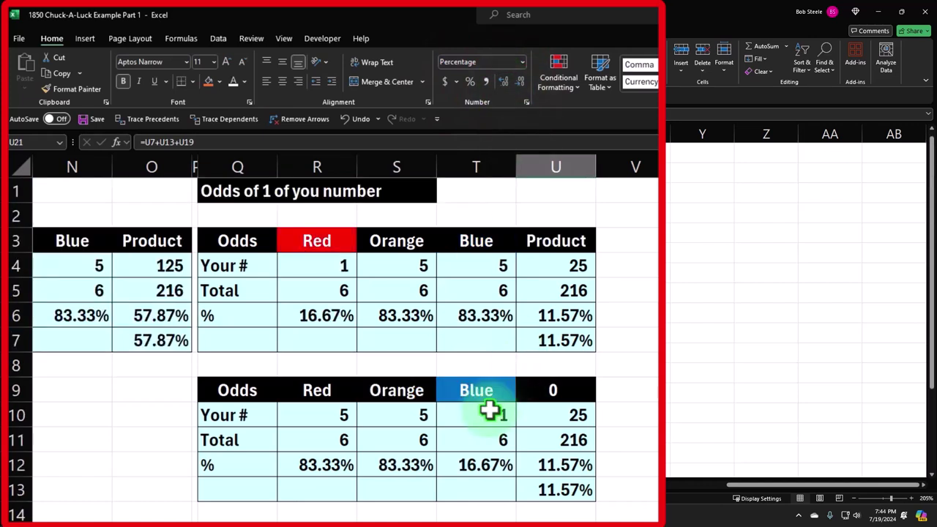
click(334, 264)
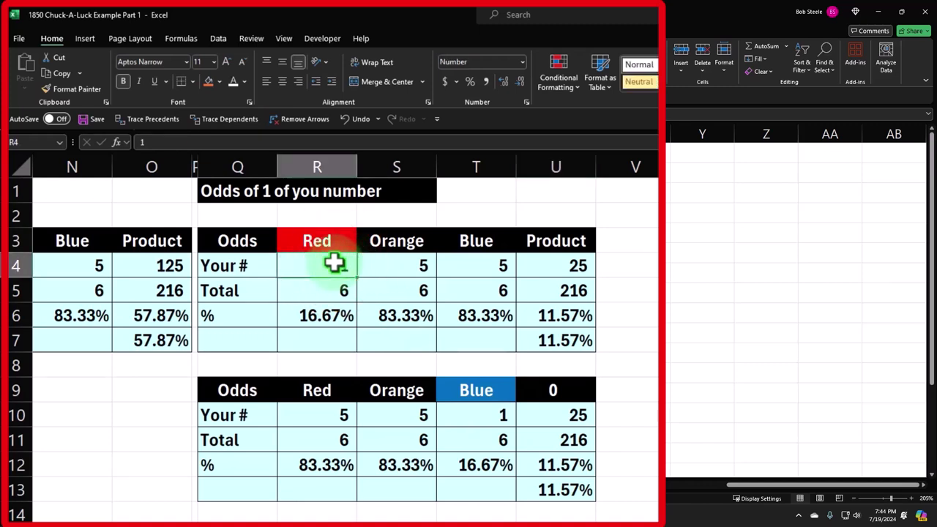
click(484, 417)
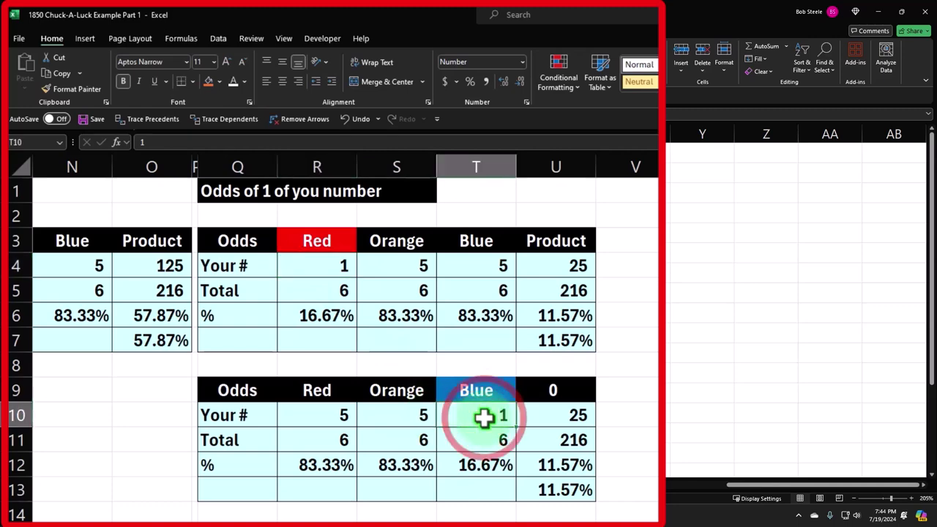
scroll(484, 418, down, 1)
click(398, 491)
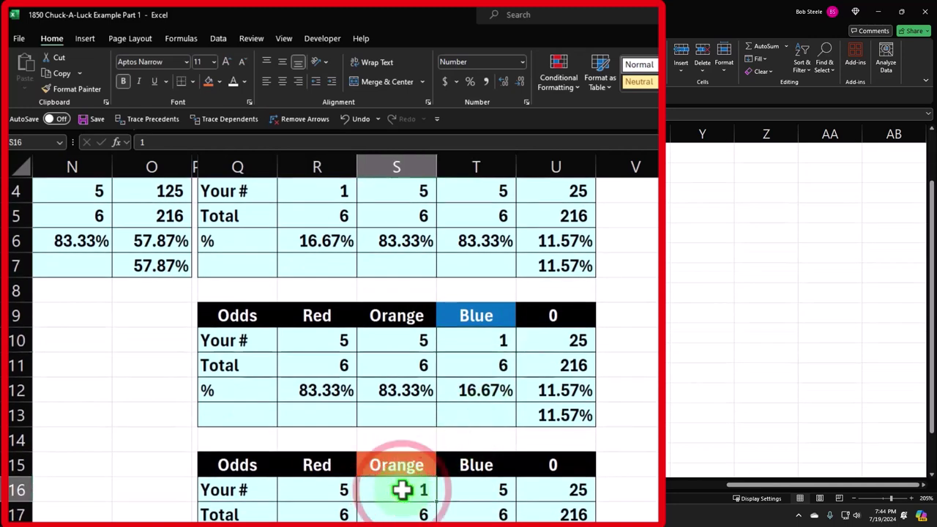
scroll(402, 490, down, 1)
scroll(401, 491, down, 1)
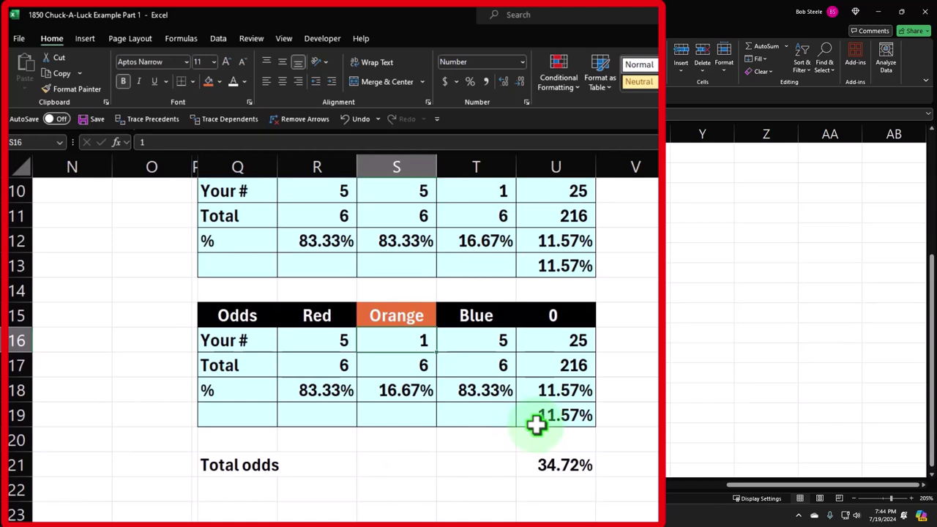
click(549, 466)
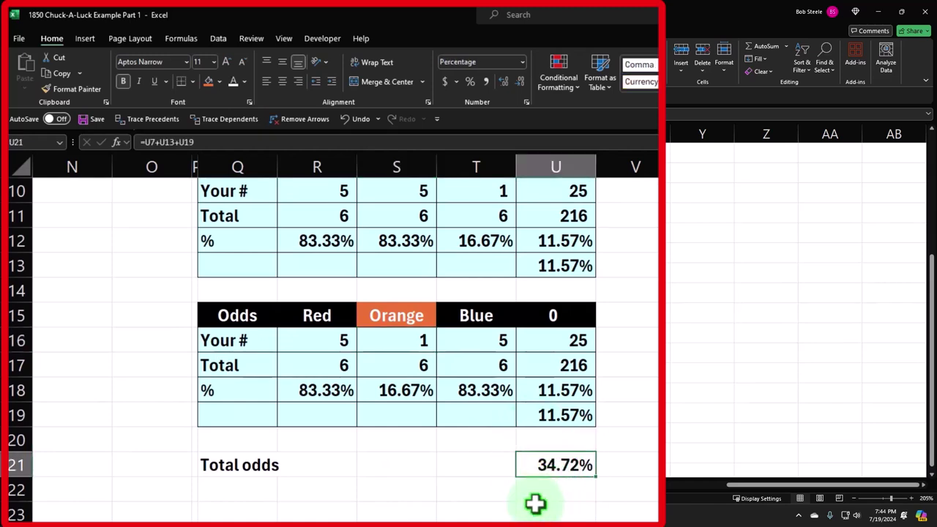
- Fill the Total odds row Q21:U21 with the recently used light blue color and add borders
drag(252, 464, 564, 466)
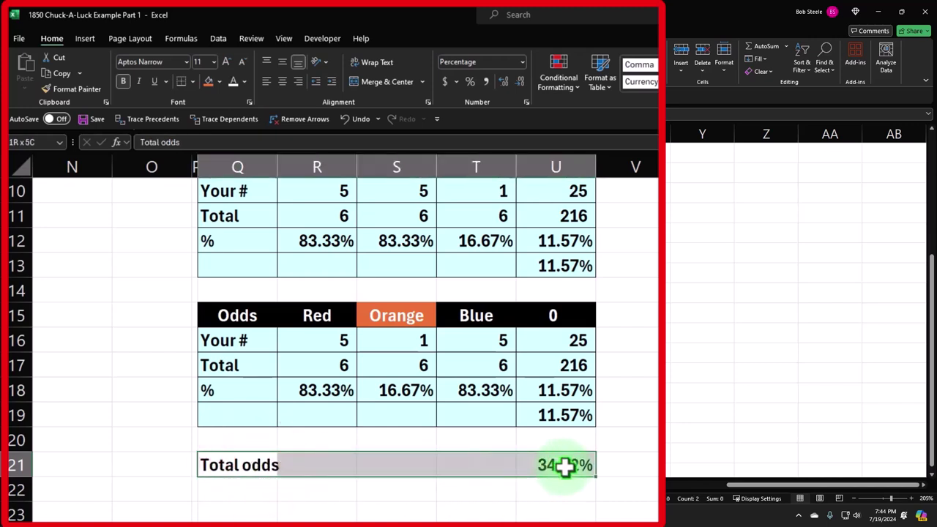
click(221, 82)
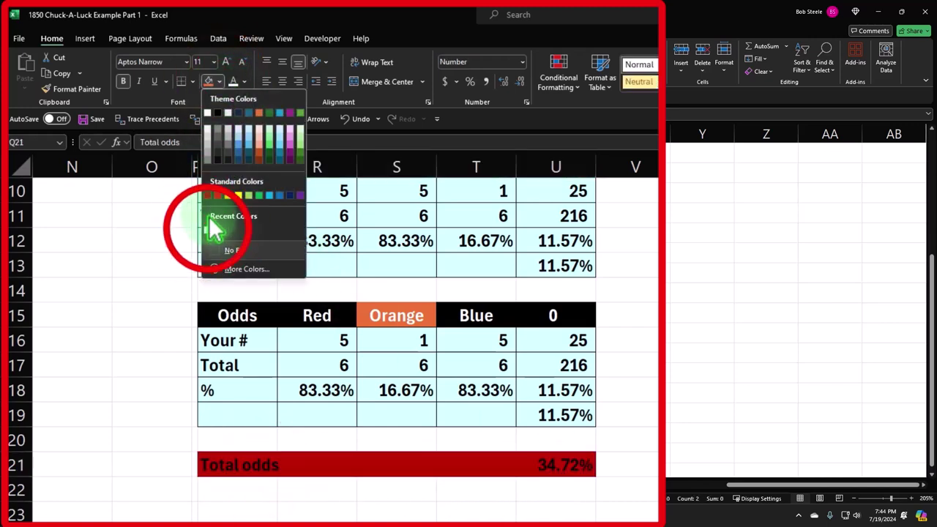
click(208, 231)
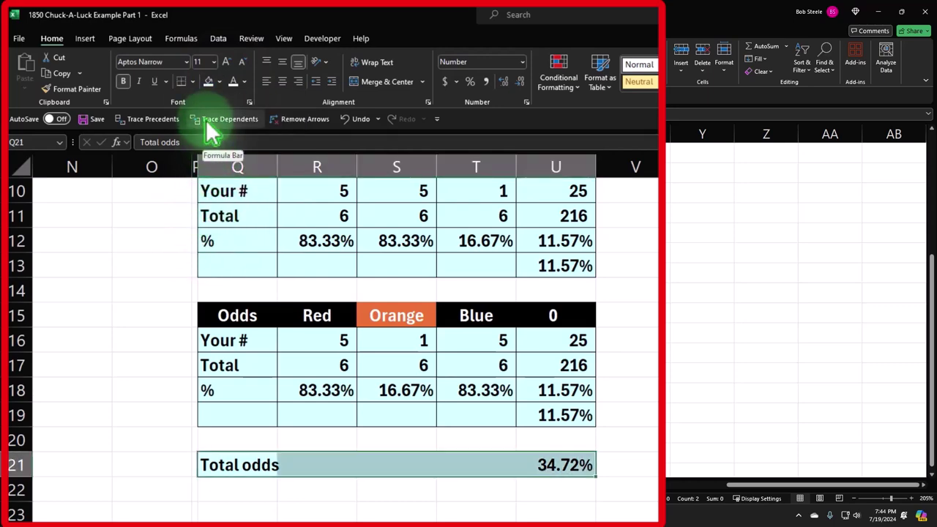
click(195, 81)
click(208, 202)
- Review the 3-match, 0-match and 1-match odds tables side by side, checking the product formula in I7
scroll(445, 414, up, 3)
click(736, 483)
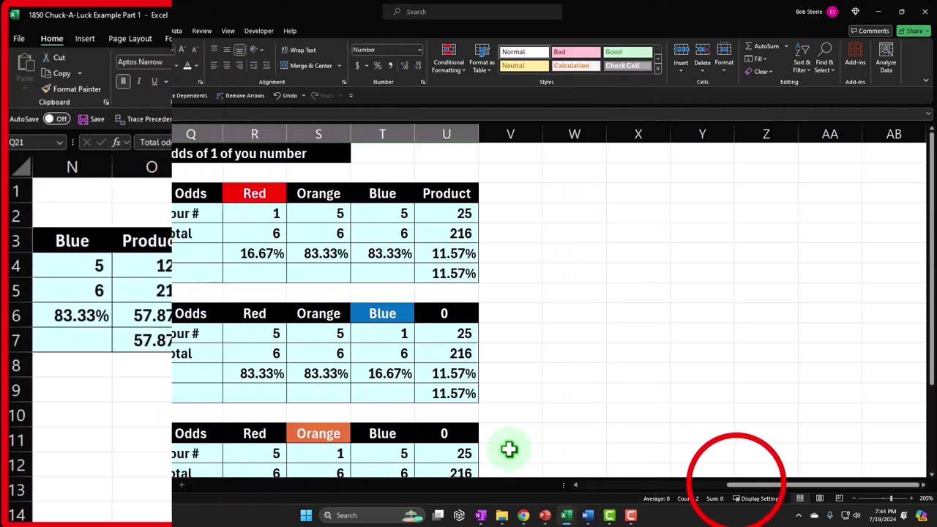
drag(736, 483, 567, 398)
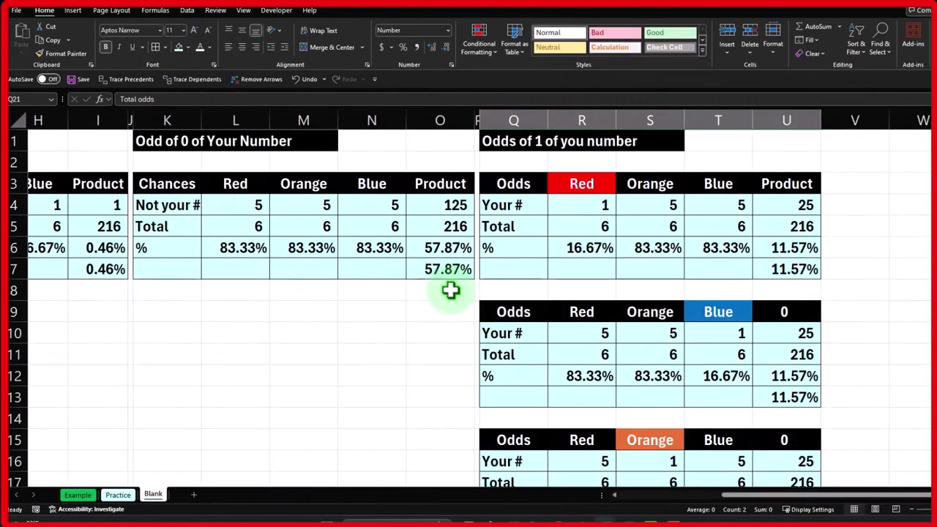
drag(741, 495, 655, 508)
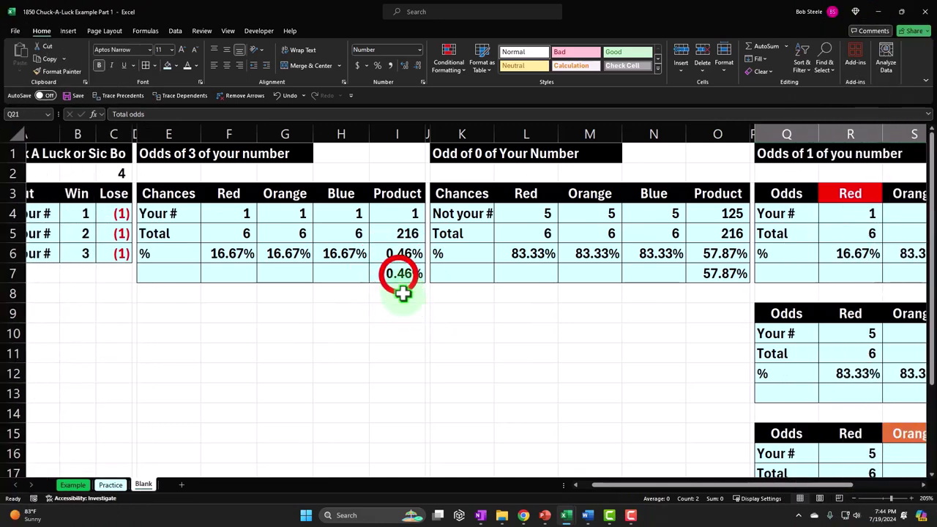
click(397, 274)
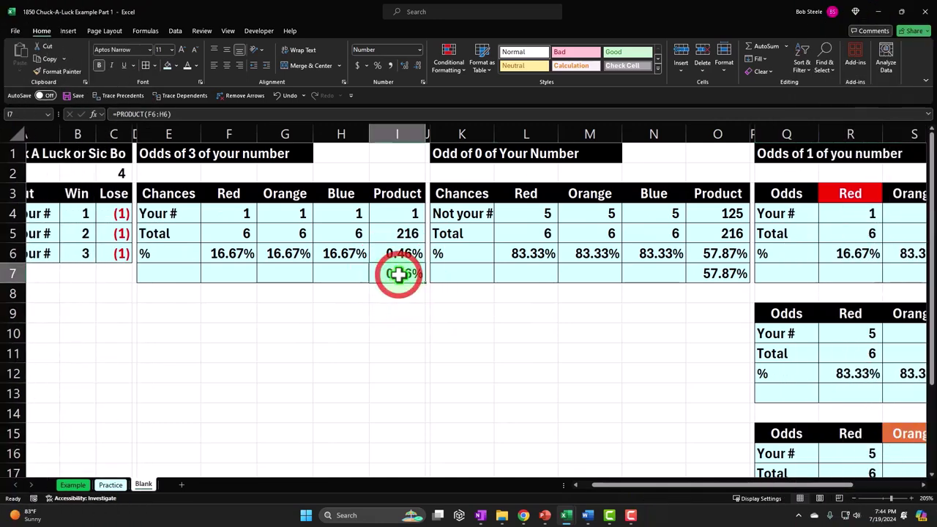
click(720, 494)
drag(720, 492, 788, 492)
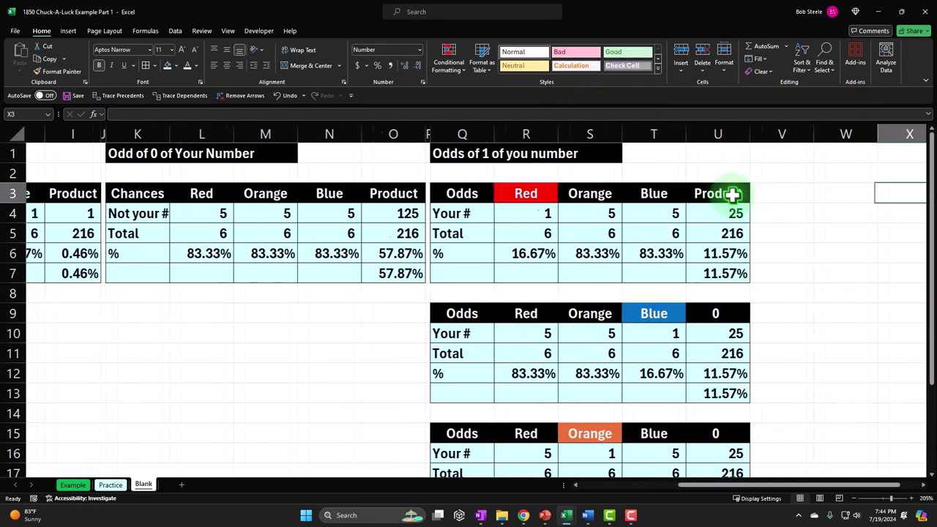
- Copy the narrow width of spacer column P to column V with Format Painter
key(Right)
key(Right)
key(Right)
key(Right)
key(Right)
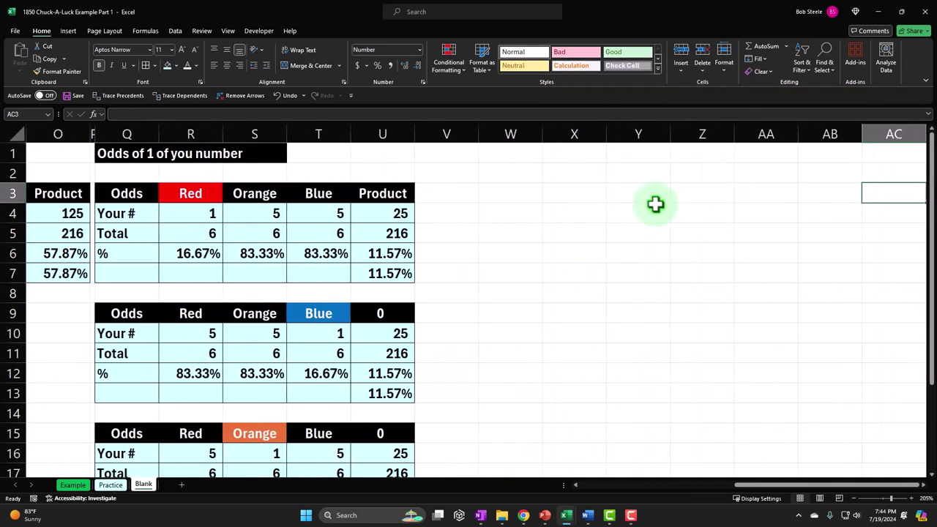
click(93, 128)
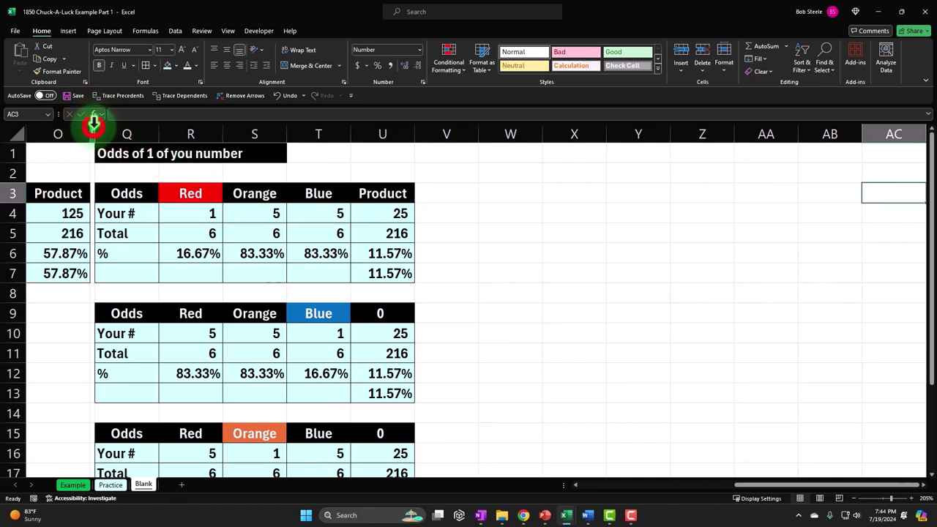
click(55, 71)
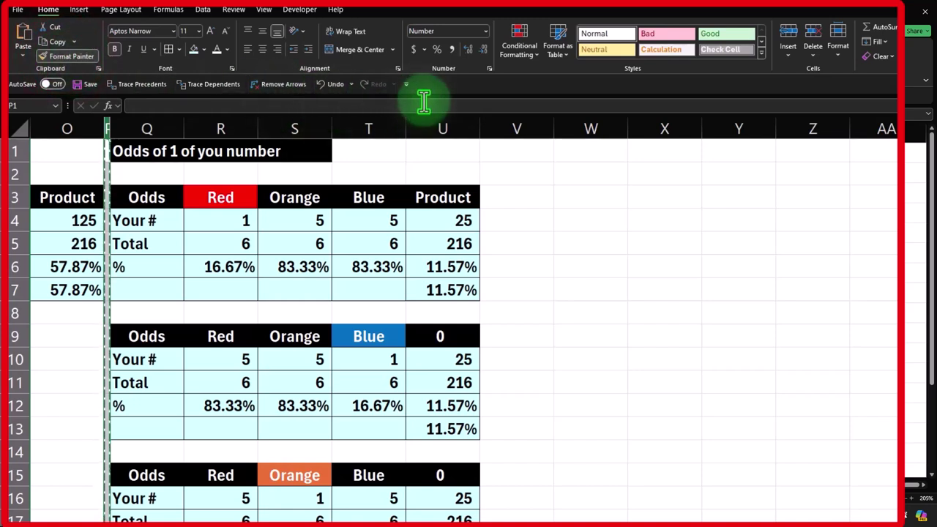
click(516, 128)
- Enter the title "Odd of 2 of Your Number" in W1 and give W1:Y1 a black fill with white text
click(538, 147)
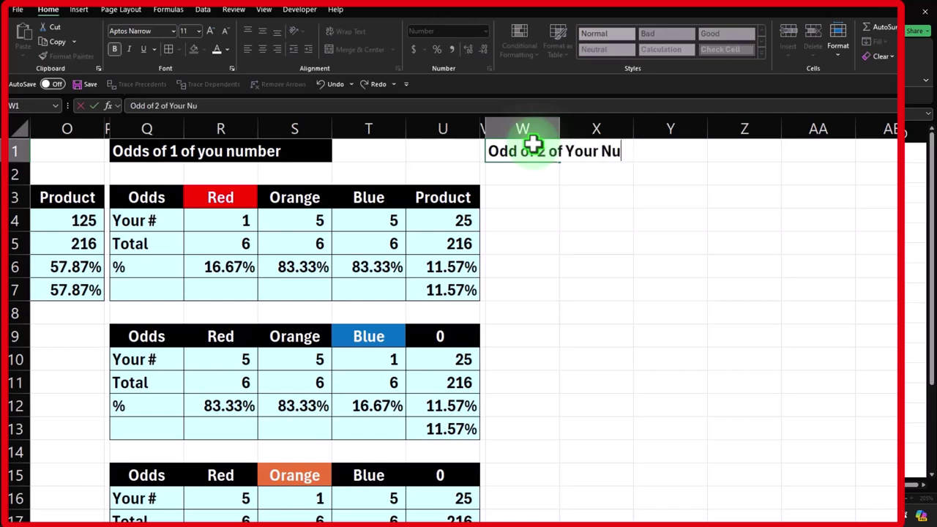
key(Return)
drag(533, 144, 642, 148)
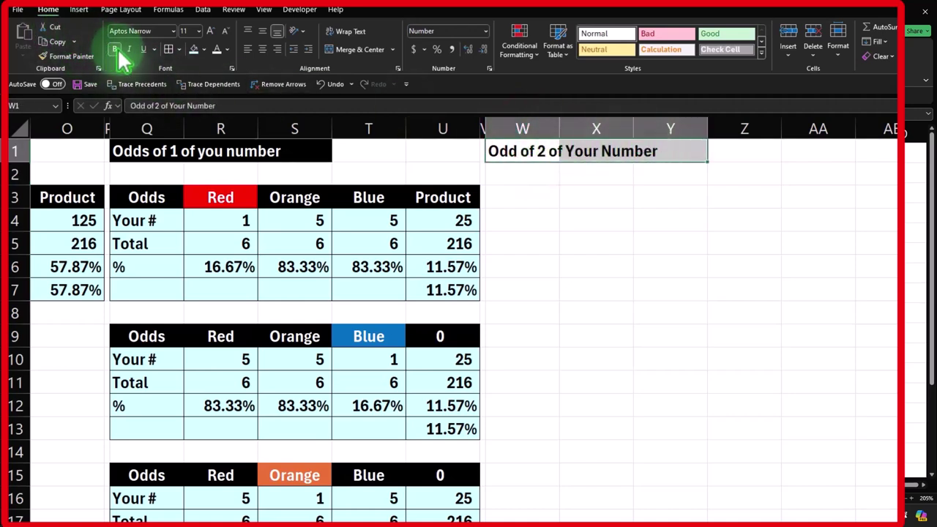
click(205, 50)
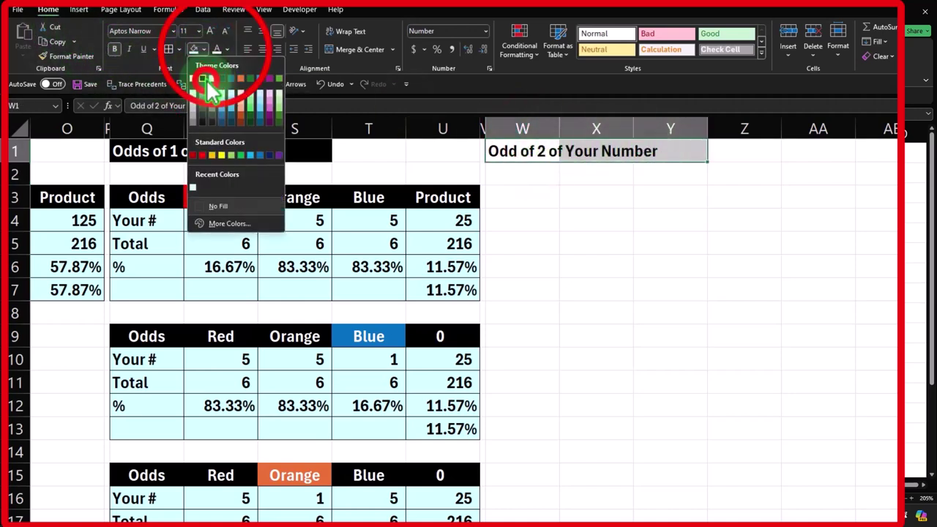
click(202, 78)
click(523, 210)
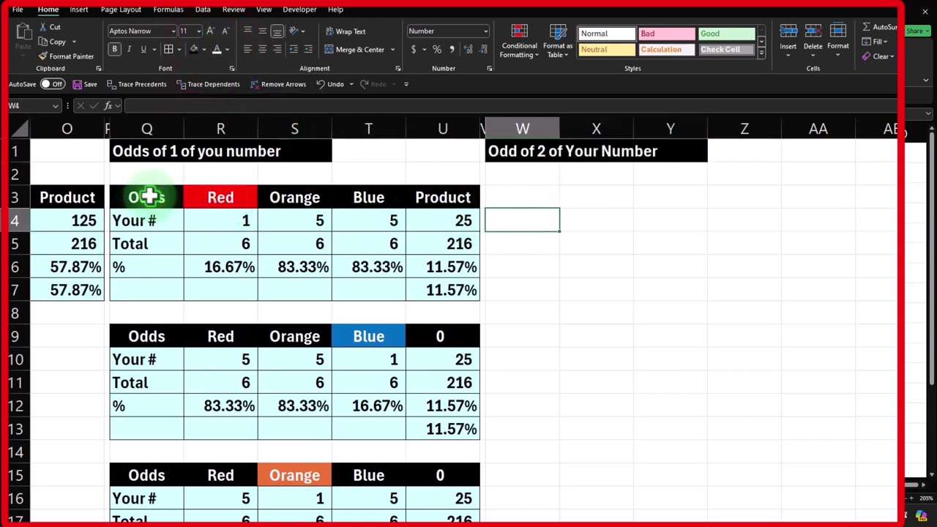
- Copy the first one-match odds table Q3:U7 to W3 under the new title
drag(150, 197, 456, 296)
key(ctrl+c)
click(537, 188)
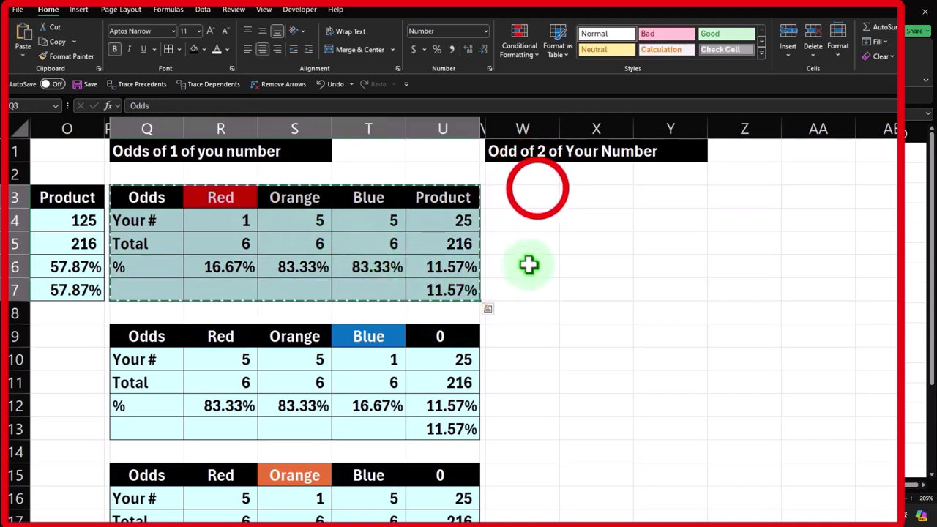
key(ctrl+v)
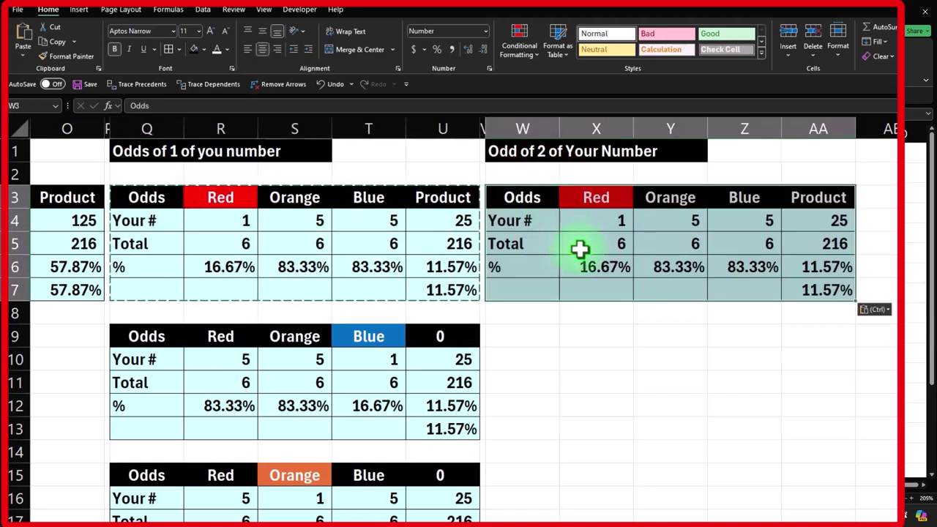
- Fill the copied table's Orange header in Y3 with the orange theme color
click(649, 204)
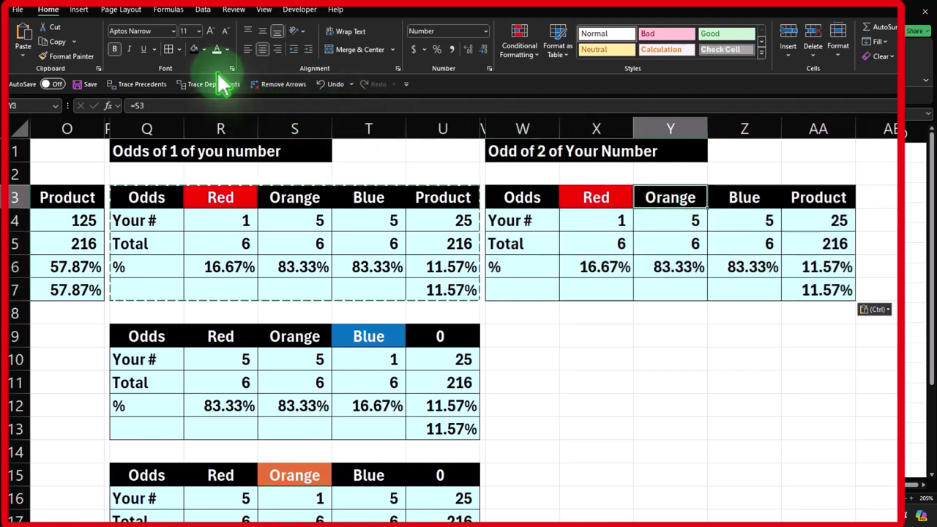
click(204, 49)
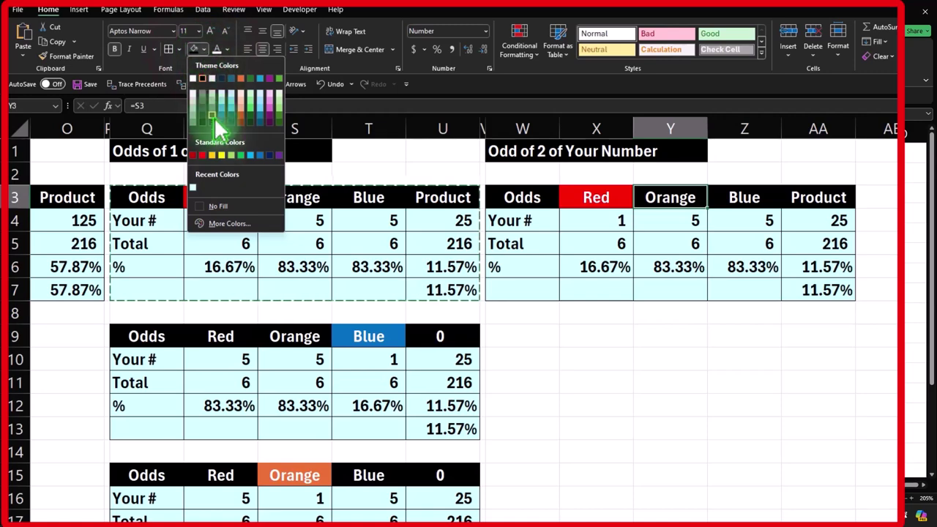
click(240, 78)
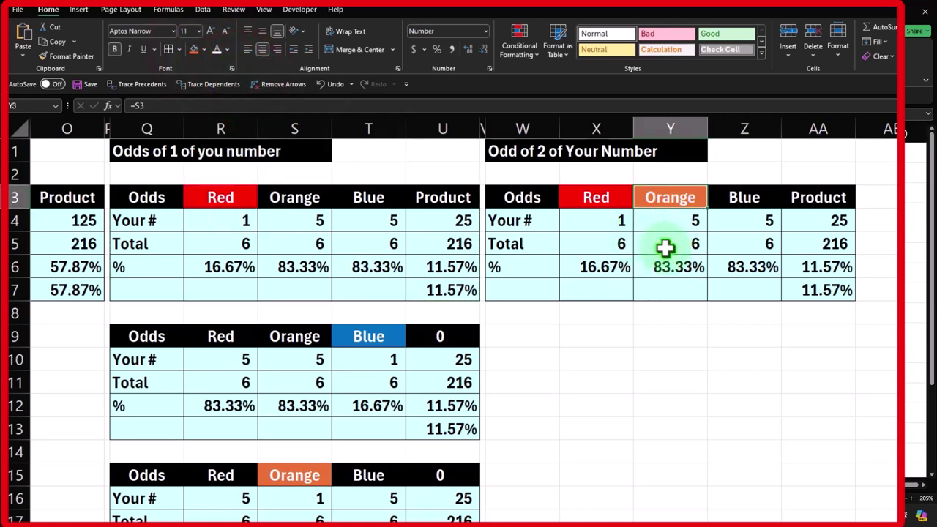
- Replace the Orange die's Your # formula in Y4 with the value 1
click(665, 245)
click(602, 222)
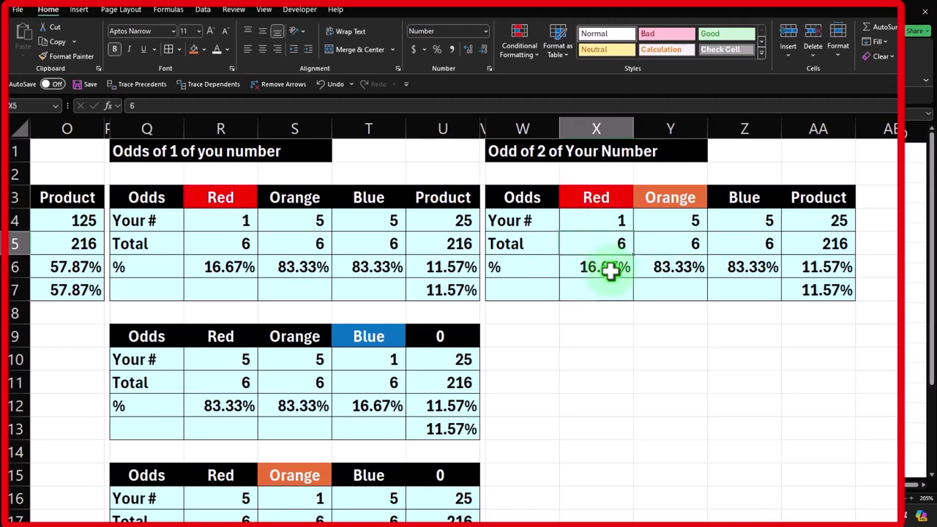
key(Right)
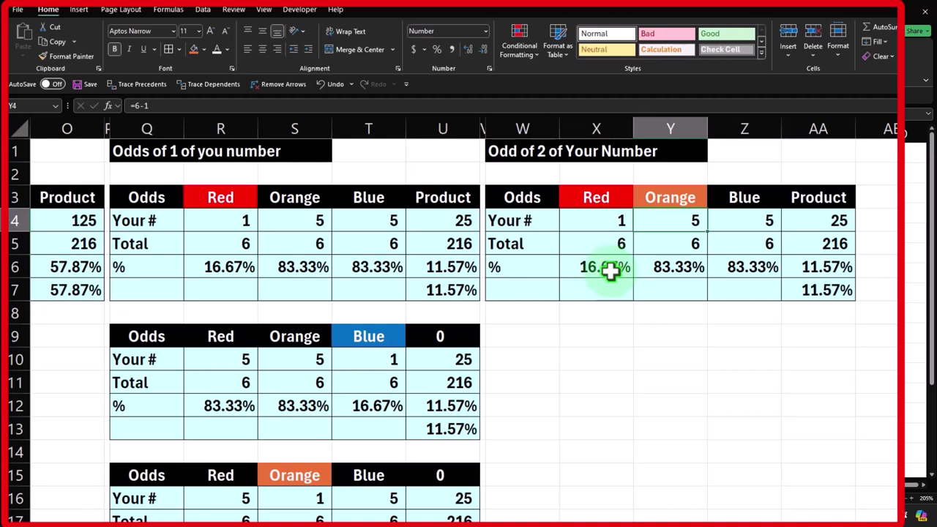
key(Delete)
key(Delete)
key(Return)
key(Right)
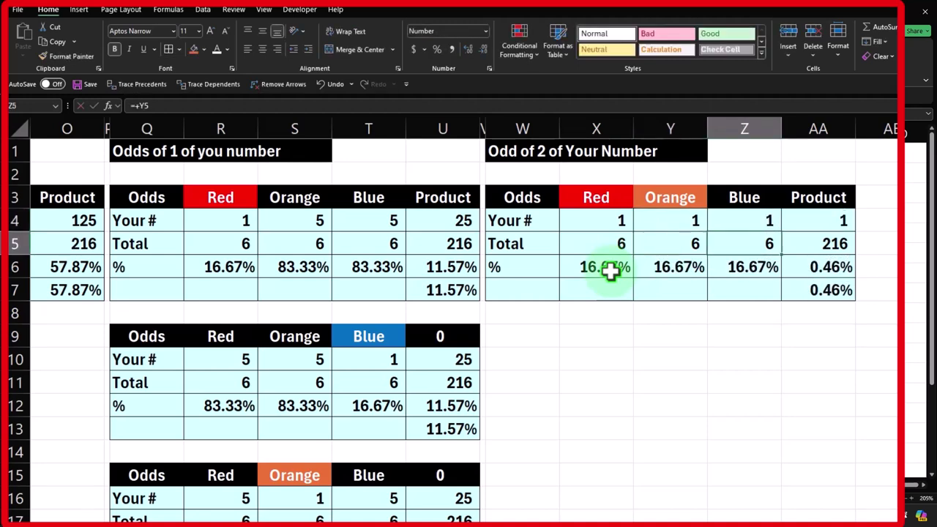
- Set the Blue die's Your # in Z4 of the first two-match table to 5
text(5)
key(Return)
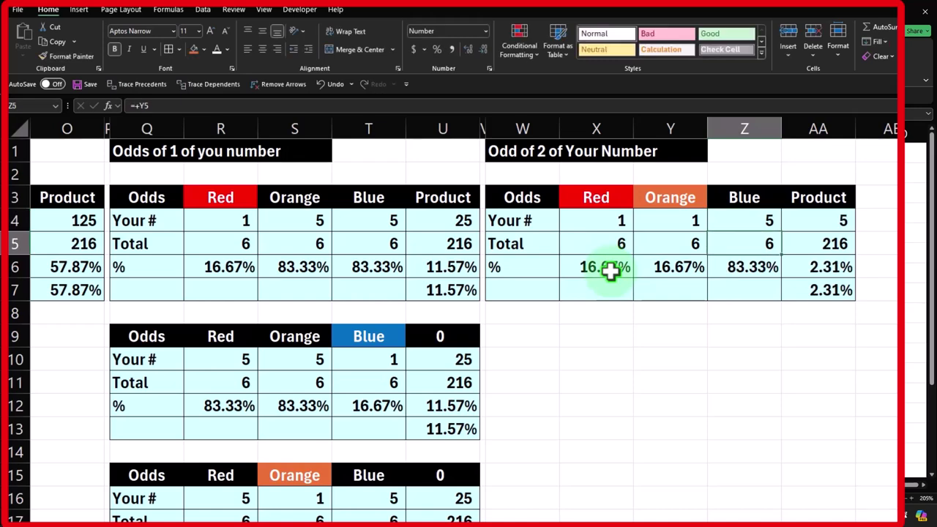
- Examine the formulas in the Product column AA4:AA7 of the first two-match odds table
click(799, 211)
double_click(801, 217)
key(Return)
double_click(799, 246)
key(Return)
double_click(803, 265)
click(811, 292)
double_click(818, 292)
key(Escape)
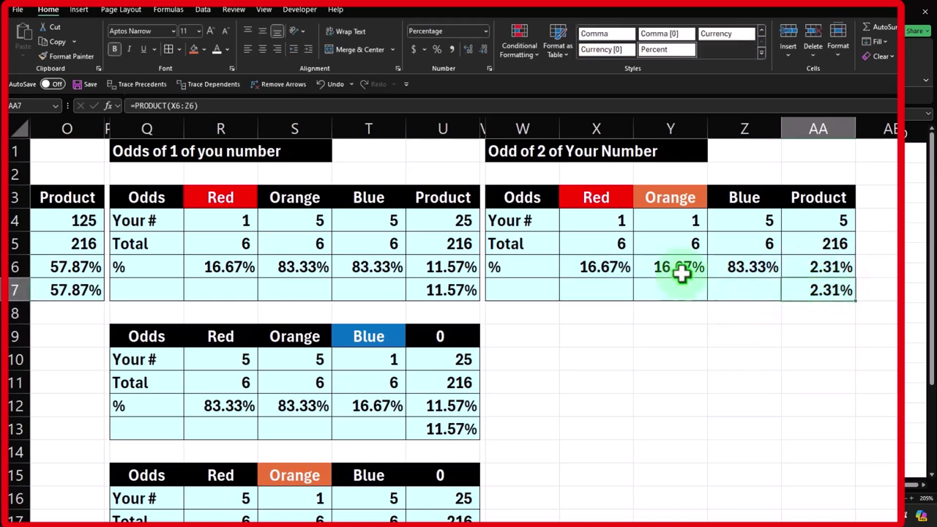
- Copy the first two-match odds table W3:AA7 to W9 below it
drag(529, 196, 818, 283)
key(ctrl+c)
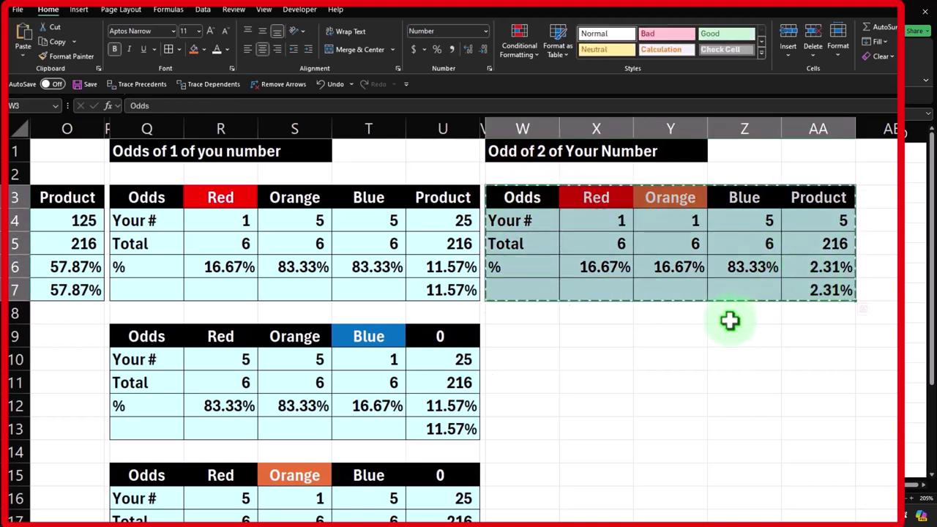
click(529, 337)
key(ctrl+v)
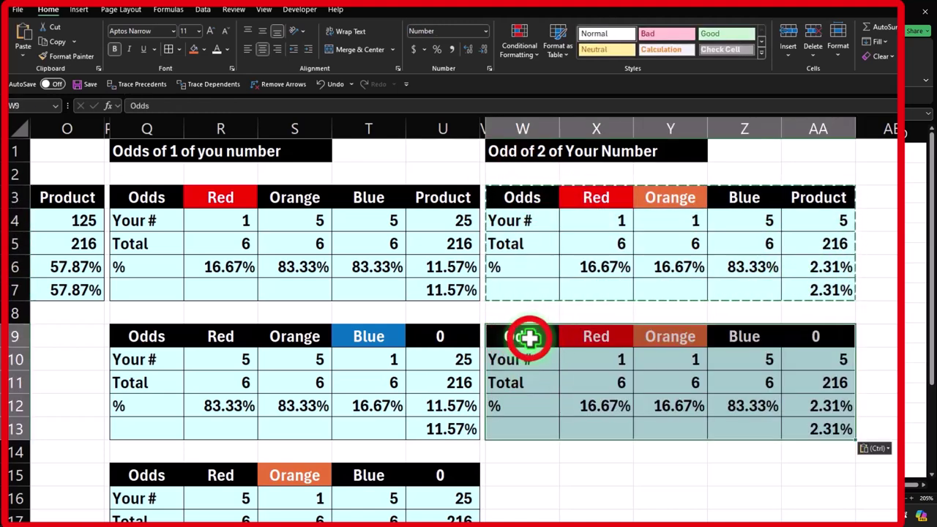
click(529, 337)
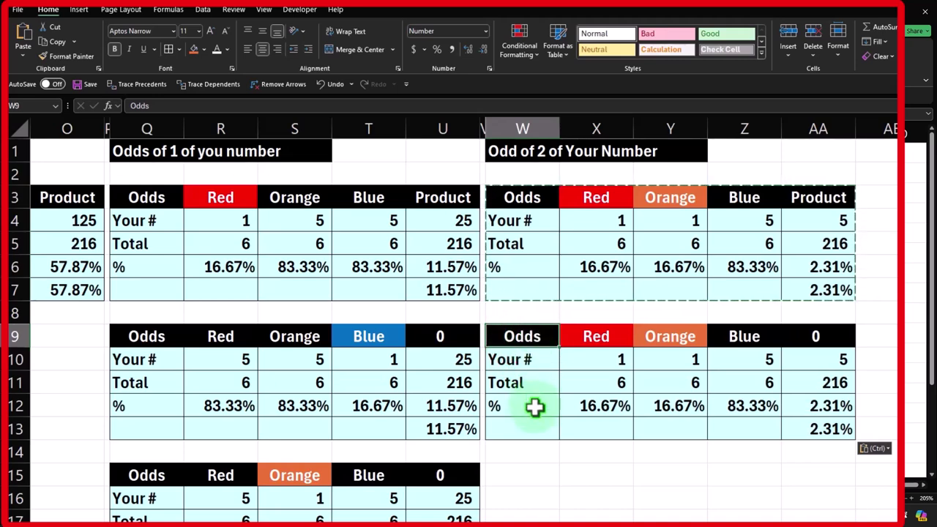
- Replace the header formula in AA9 with a reference to the Product header in AA3
click(725, 336)
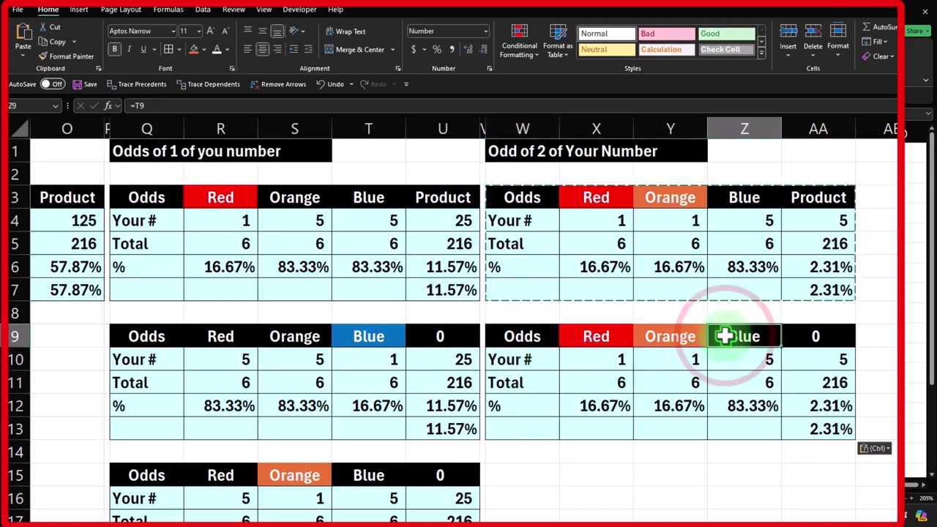
click(815, 336)
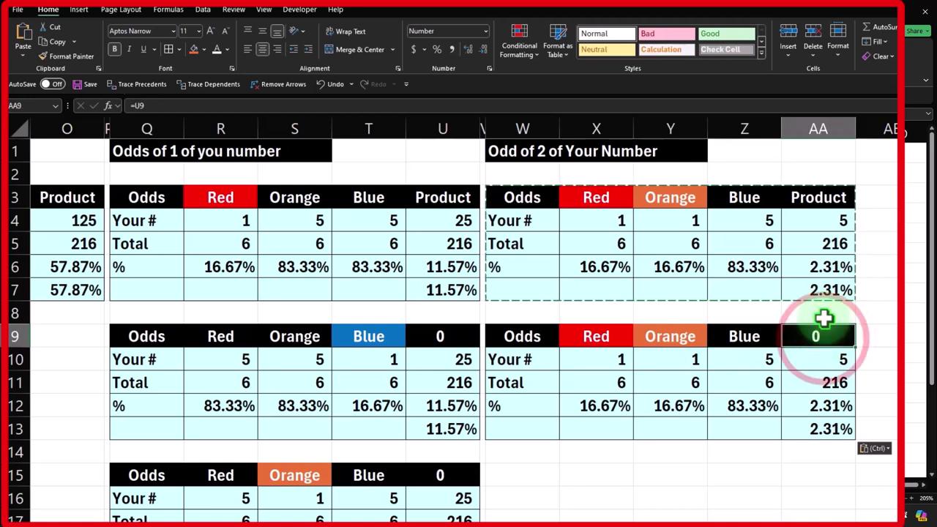
text(+)
key(Up)
key(Up)
key(Up)
key(Up)
key(Up)
key(Up)
key(Up)
key(Down)
key(Return)
- Replace the header formula in U9 of the second one-match table with a reference to the Product header in U3
click(446, 329)
text(+)
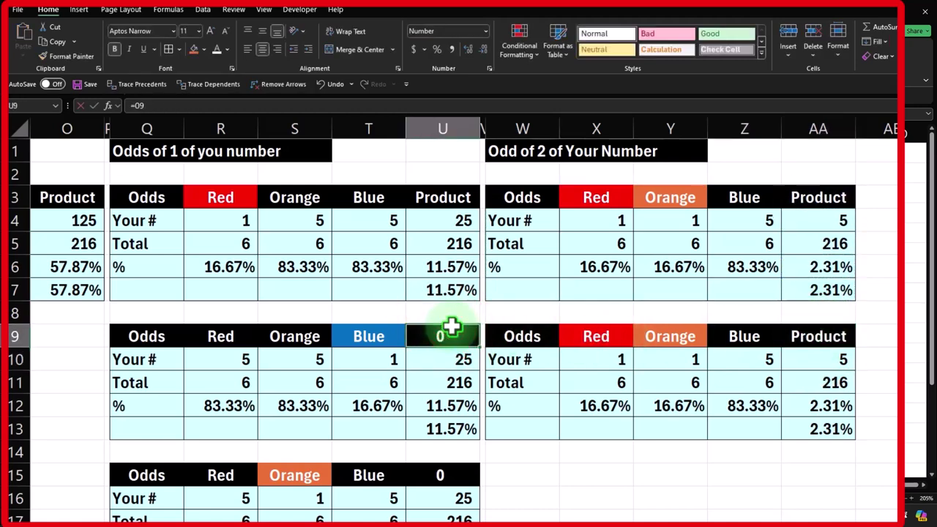
key(Up)
key(Up)
key(Up)
key(Up)
key(Up)
key(Up)
key(Return)
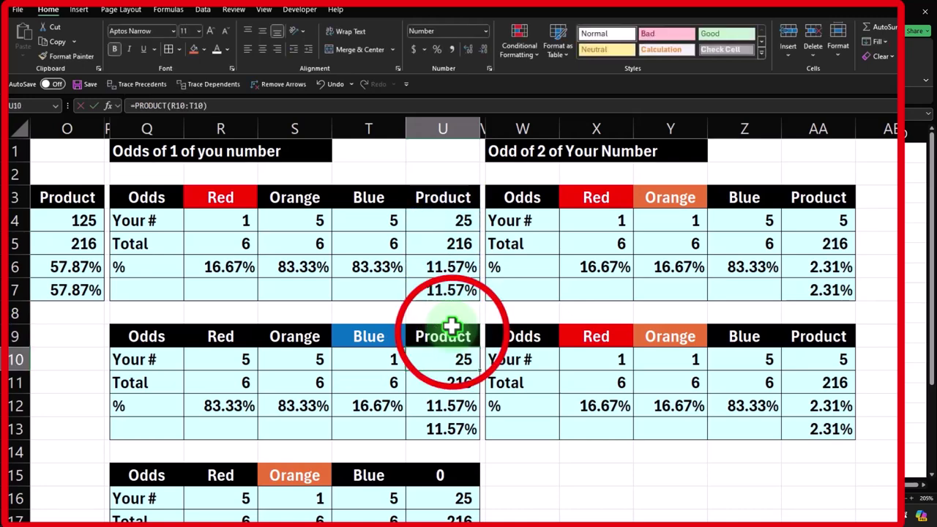
- Replace the header formula in U15 of the third one-match table with a reference to the Product header in U9
scroll(452, 329, down, 2)
click(452, 329)
text(+)
key(Up)
key(Up)
key(Up)
key(Up)
key(Up)
key(Up)
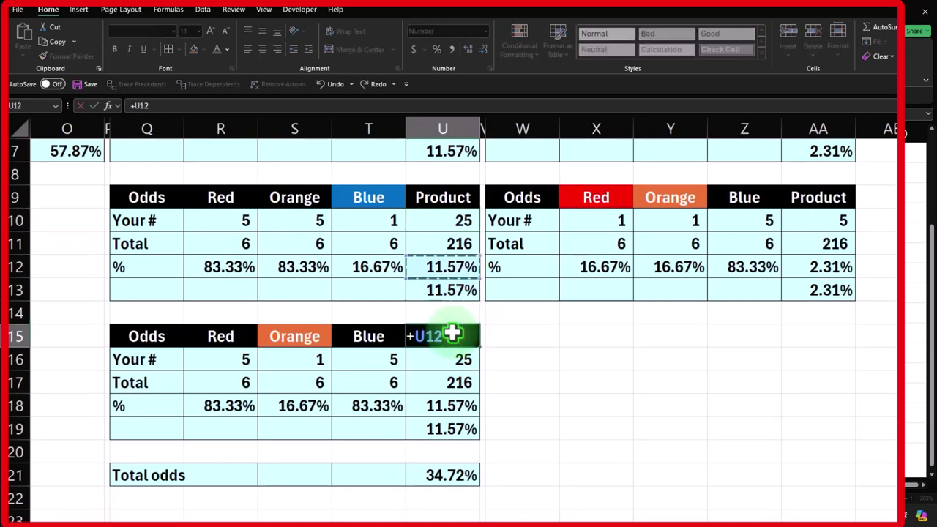
key(Return)
scroll(561, 370, up, 2)
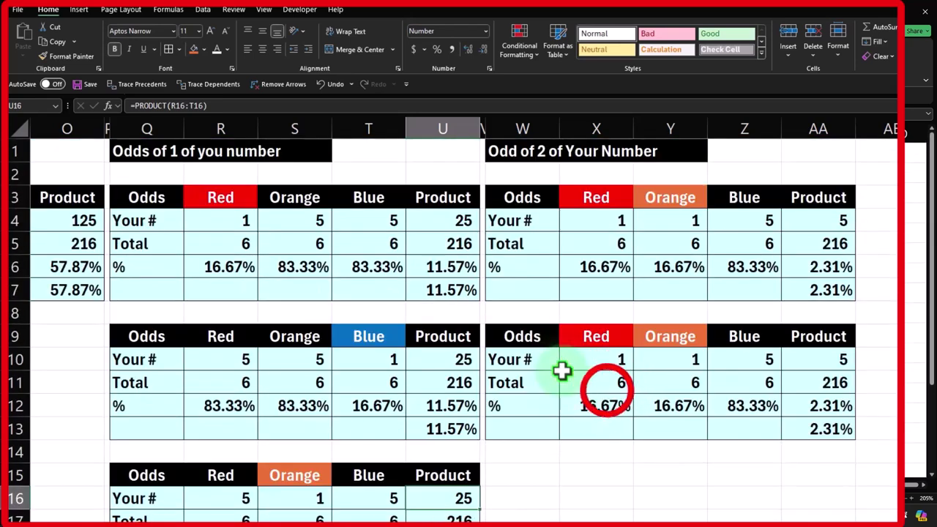
- Copy the black header format of Z9 onto the Orange header Y9, and fill the Blue header Z9 with standard blue
click(606, 392)
click(732, 336)
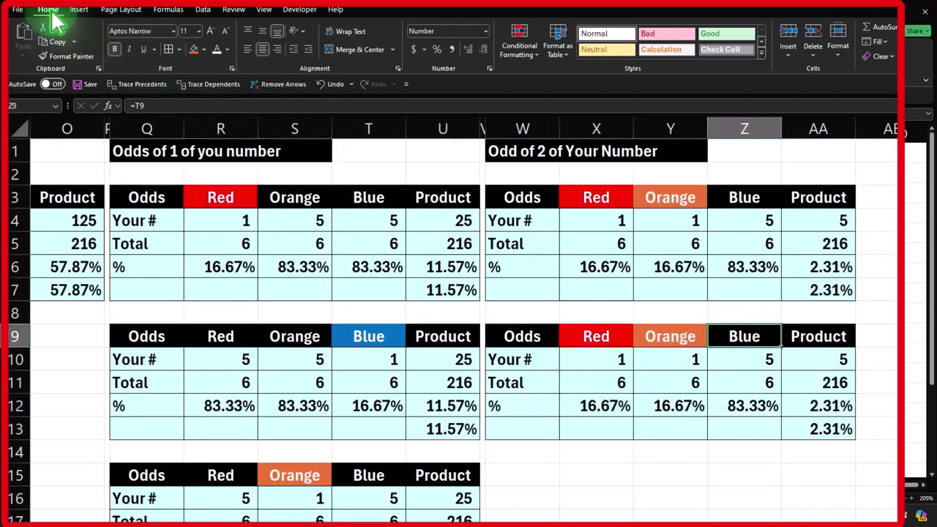
click(54, 42)
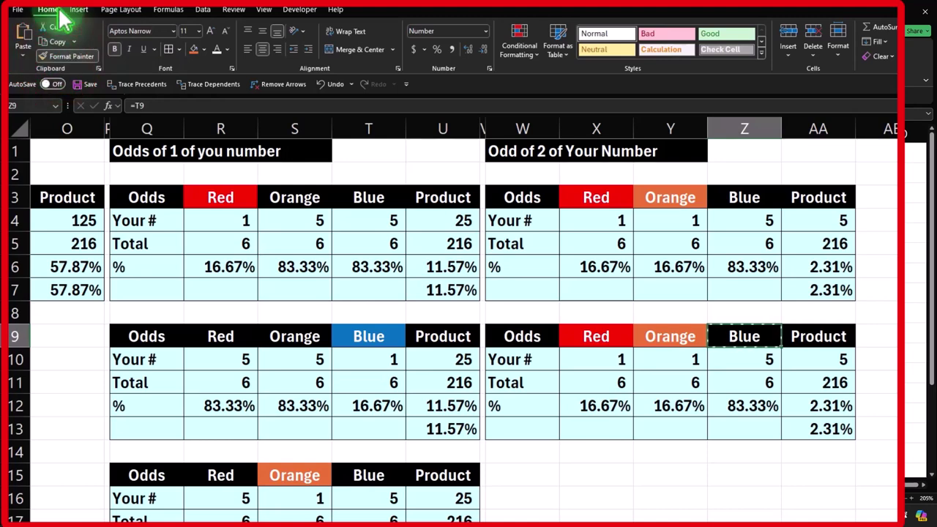
key(ctrl+z)
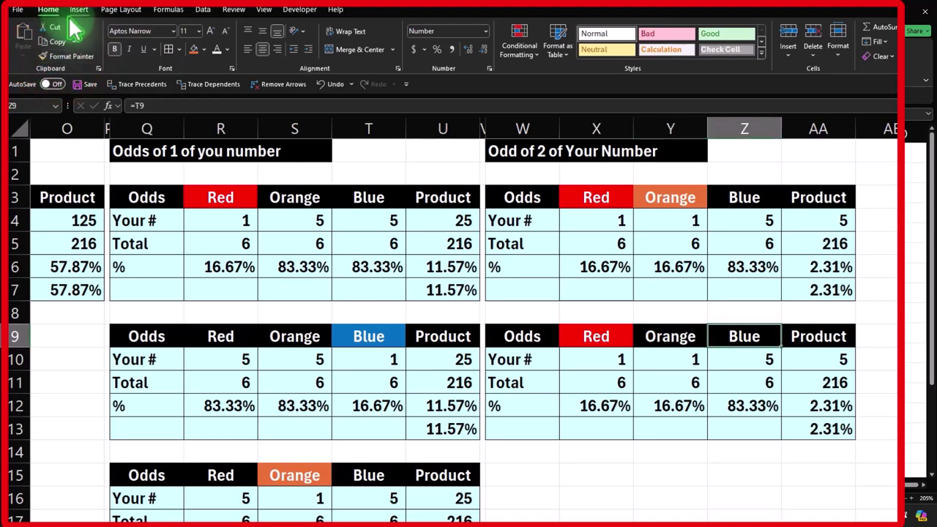
click(205, 49)
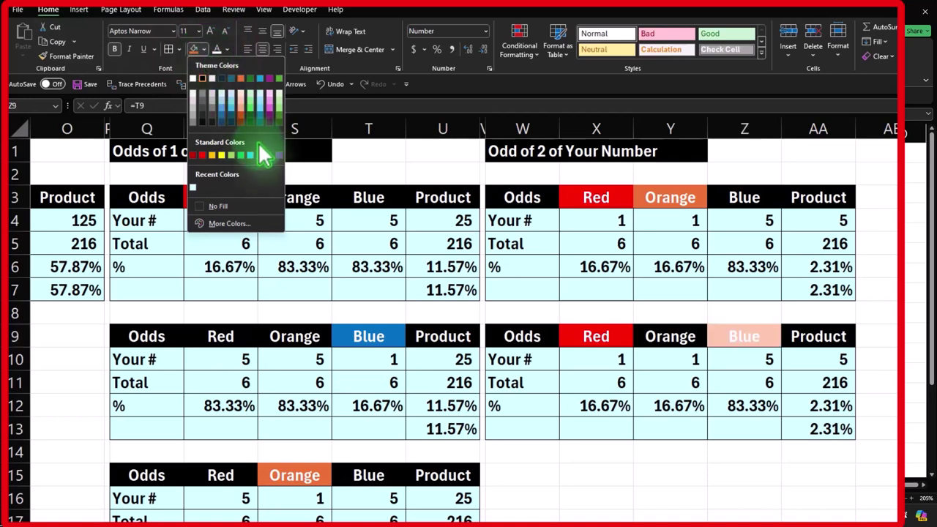
click(268, 155)
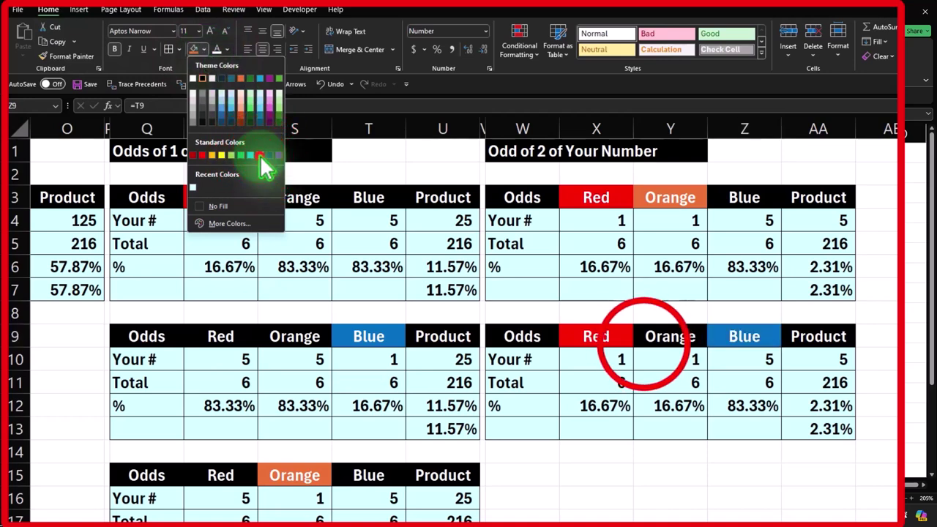
- In the second two-match table, set Your # to 5 for Orange in Y10 and 1 for Blue in Z10, and check the product formula in AA13
click(617, 360)
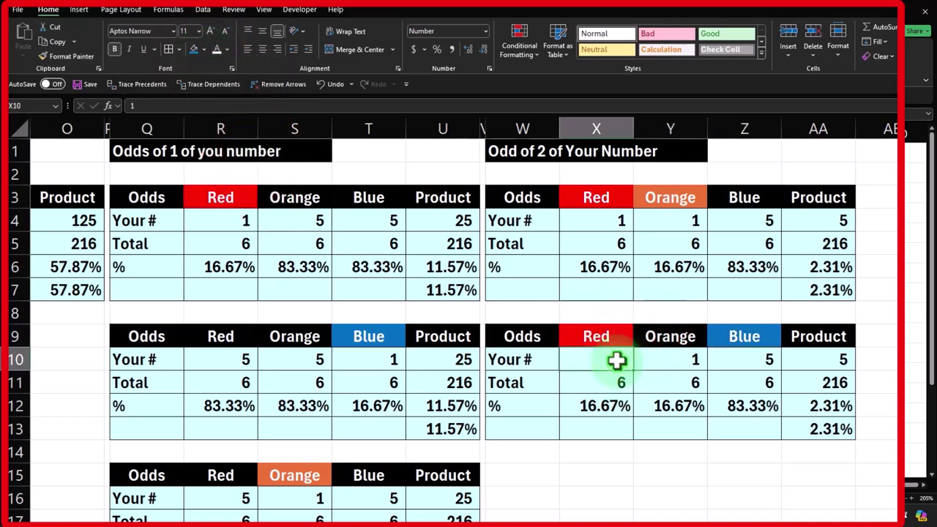
key(Right)
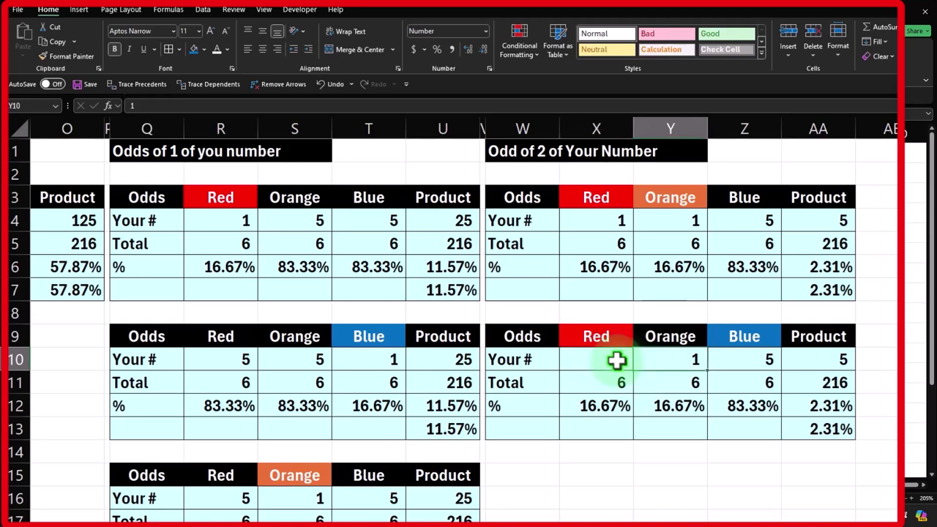
text(5)
key(Right)
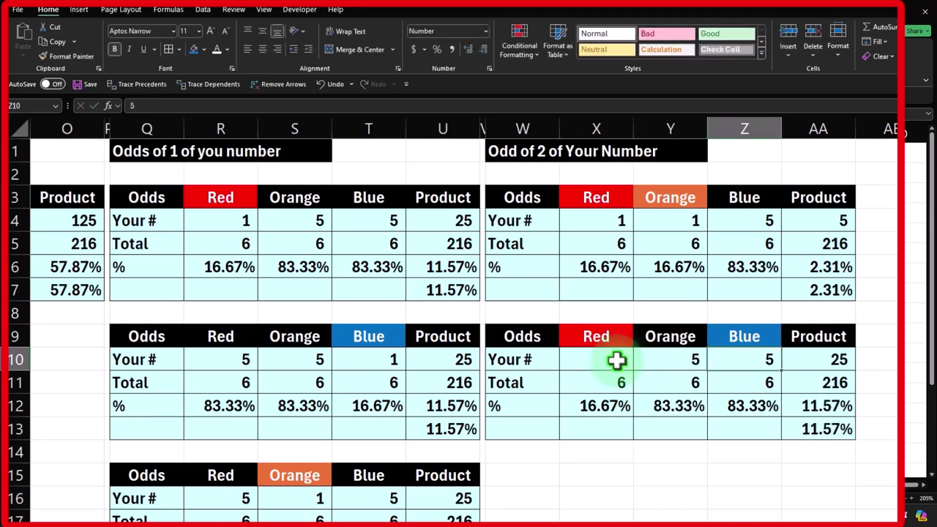
text(1)
key(Left)
key(Left)
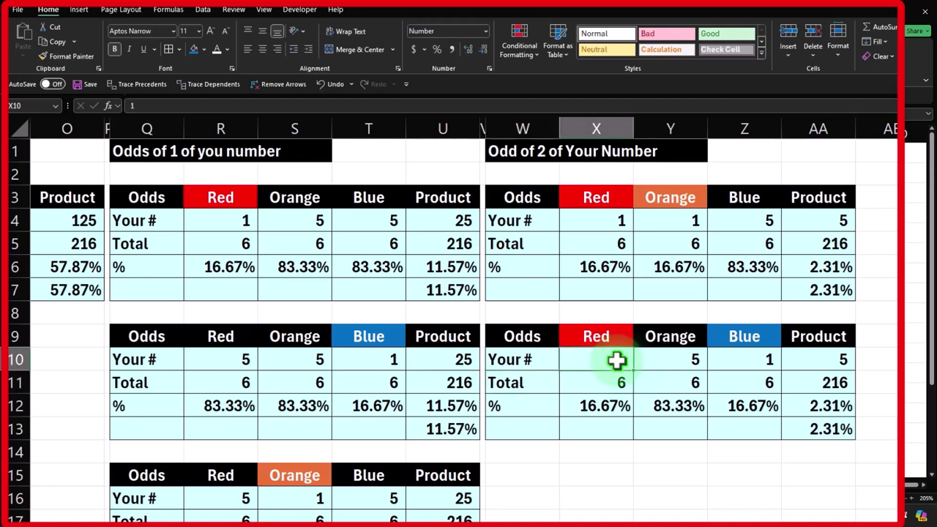
key(Right)
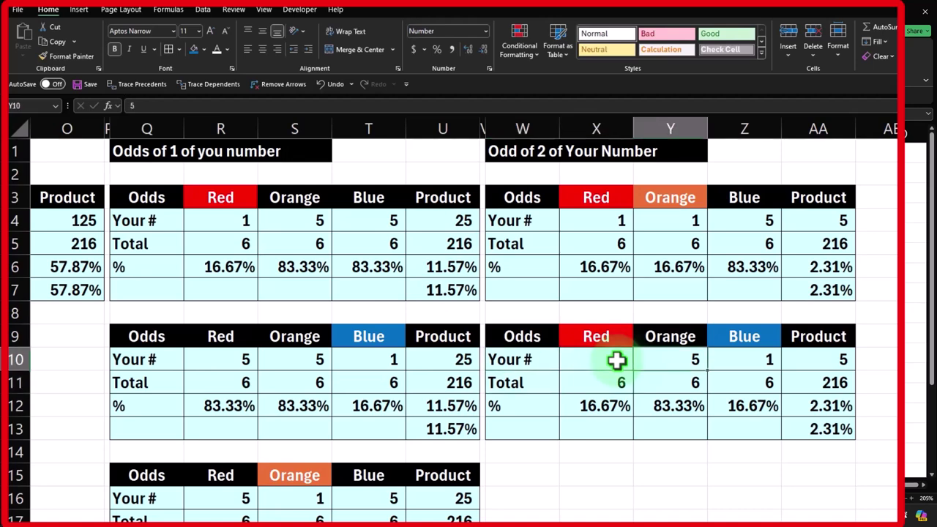
key(Right)
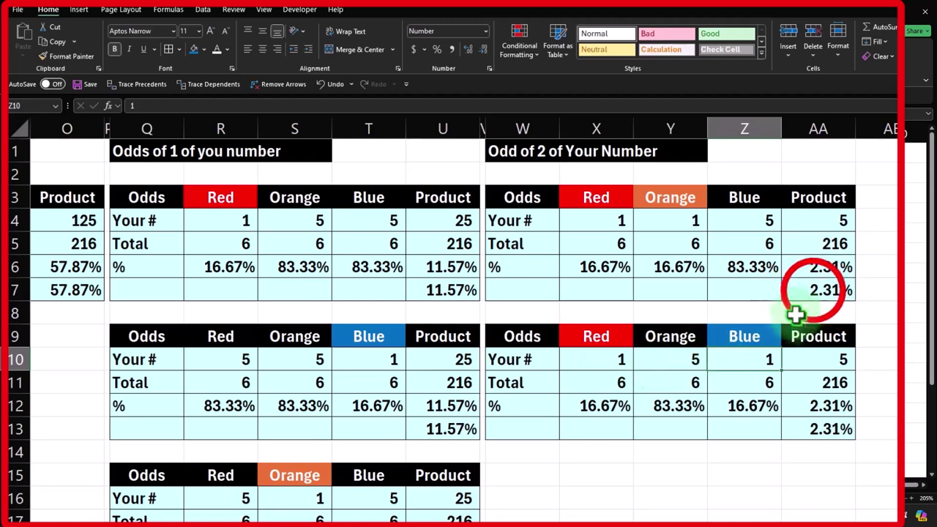
click(817, 293)
double_click(818, 430)
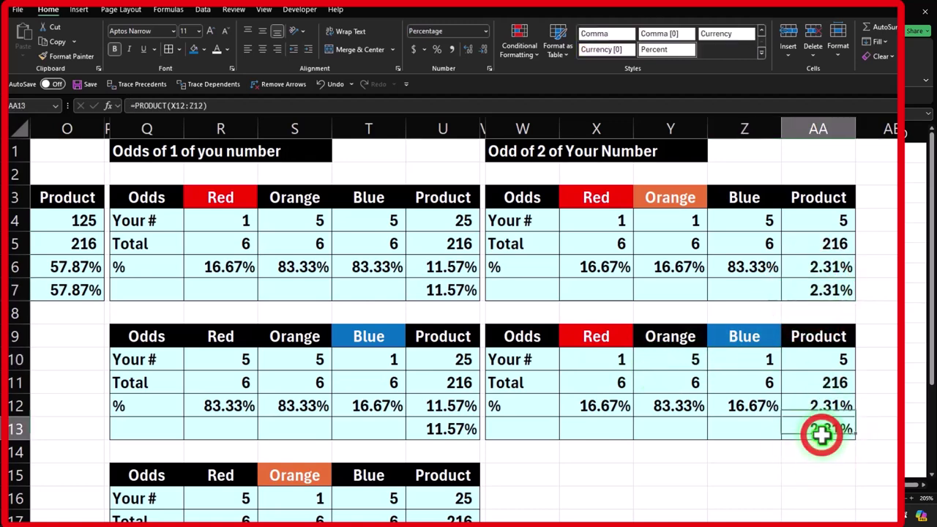
key(Return)
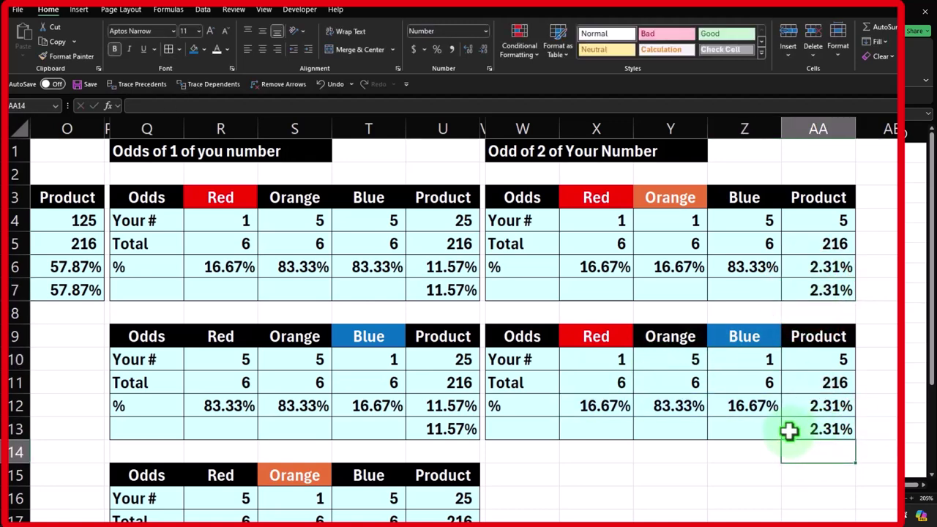
- Copy the second two-match odds table W9:AA13 to W15 below it
drag(517, 338, 791, 437)
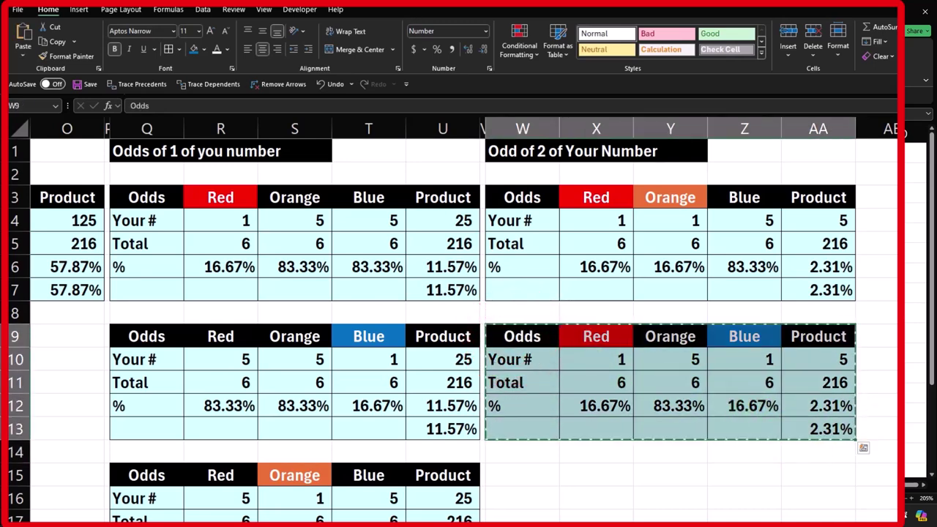
key(ctrl+c)
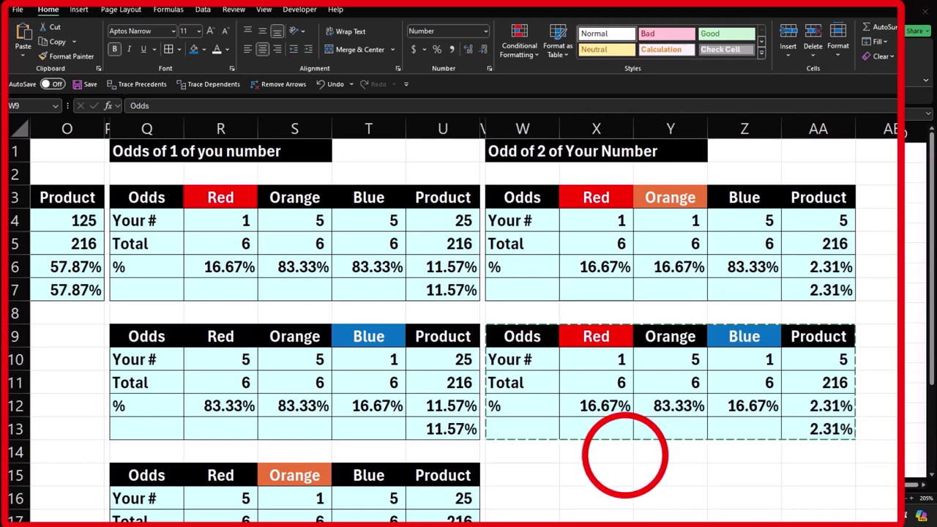
click(535, 471)
key(ctrl+v)
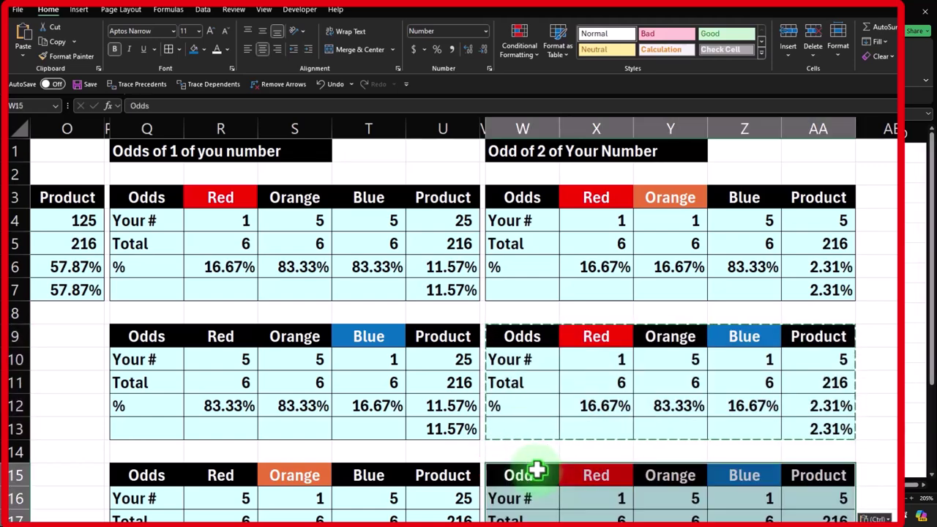
- Copy the black Odds header format of W15 onto the Red header X15, and fill the Orange header Y15 with the orange theme color
scroll(538, 471, down, 1)
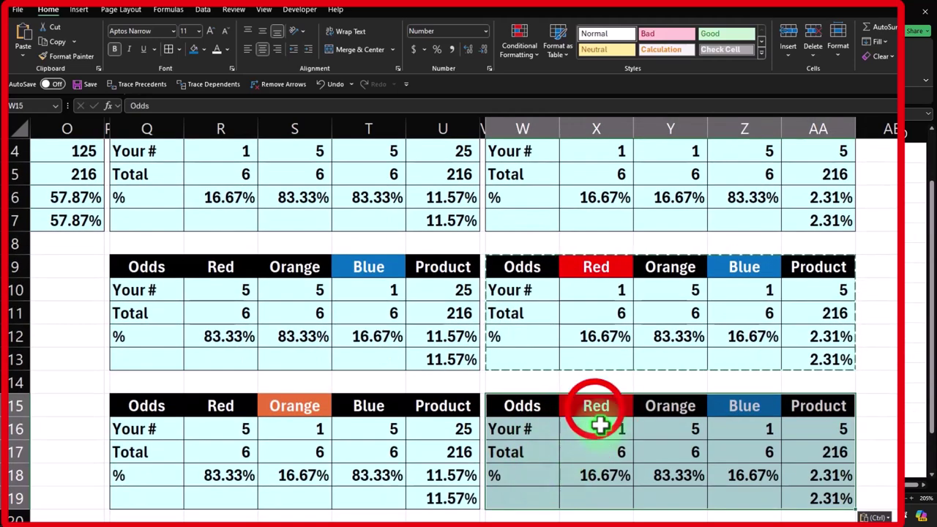
click(542, 407)
click(72, 55)
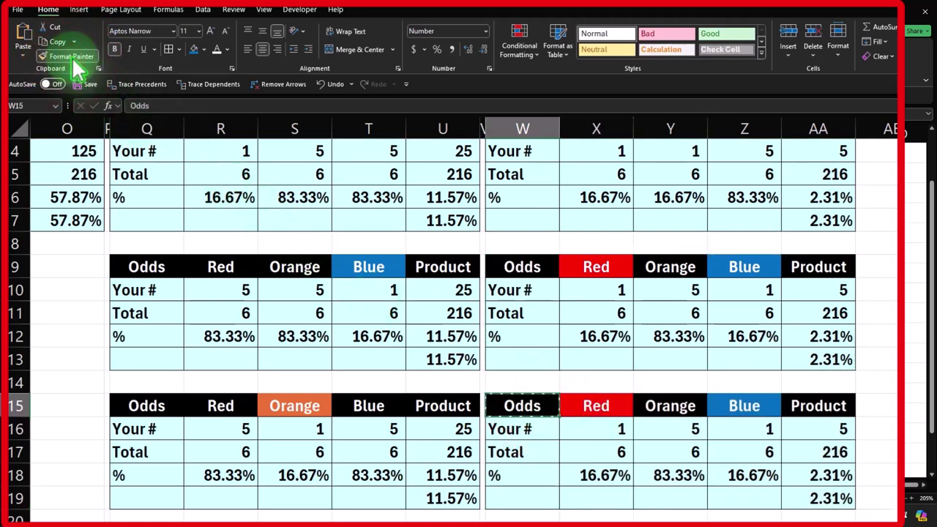
click(615, 399)
click(674, 399)
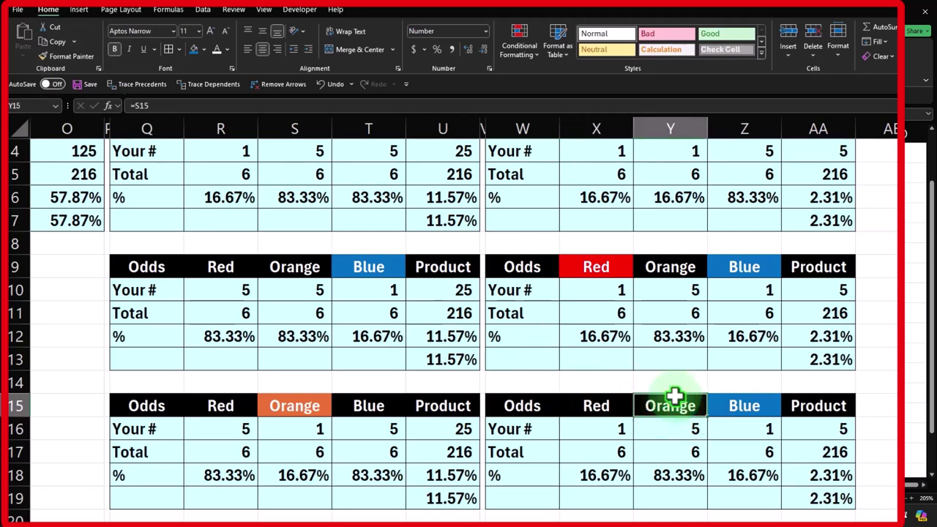
click(204, 49)
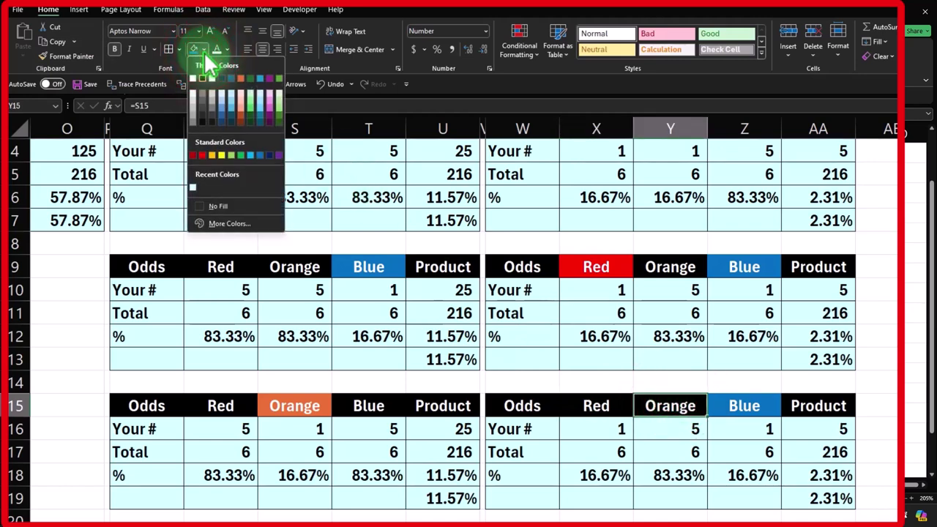
click(240, 78)
- In the third two-match table, set Your # to 5 for Red in X16 and 1 for Orange in Y16, and check the product formula in AA19
click(606, 429)
text(5)
key(Tab)
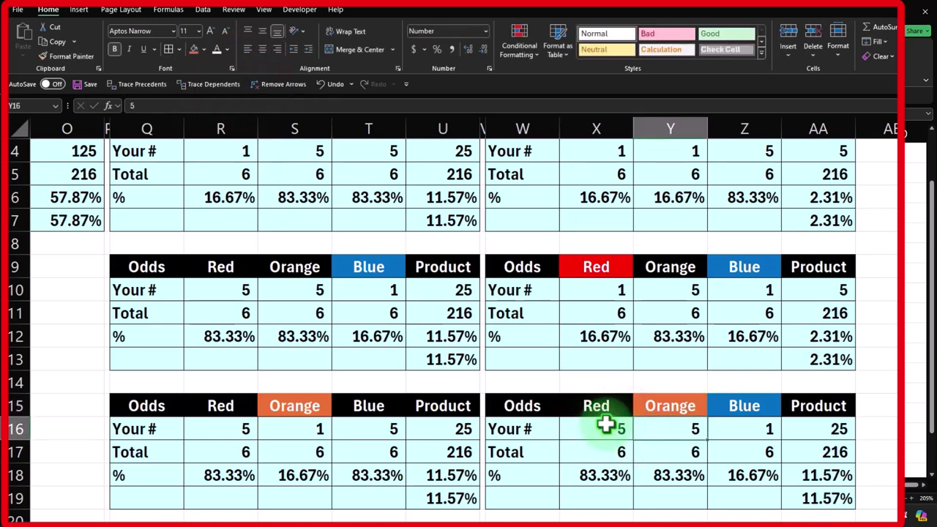
text(1)
key(Tab)
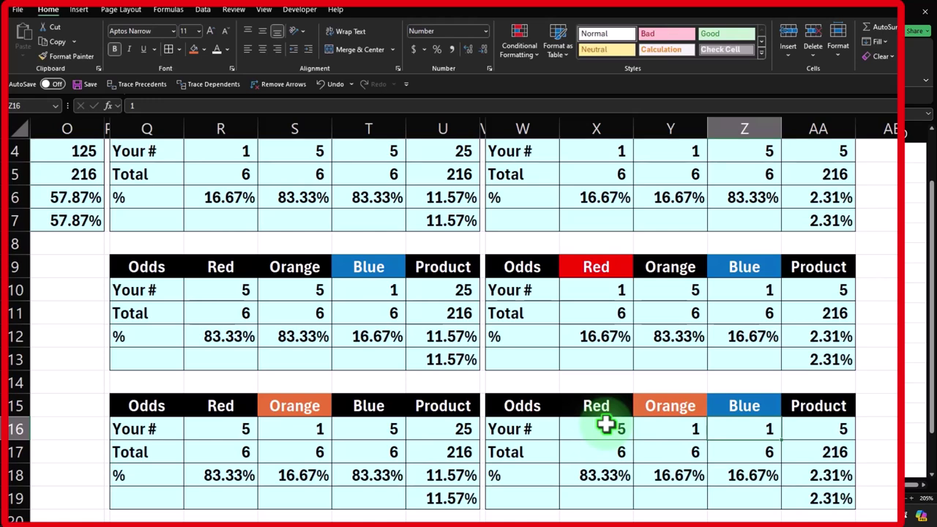
key(Down)
key(Down)
key(Down)
key(Right)
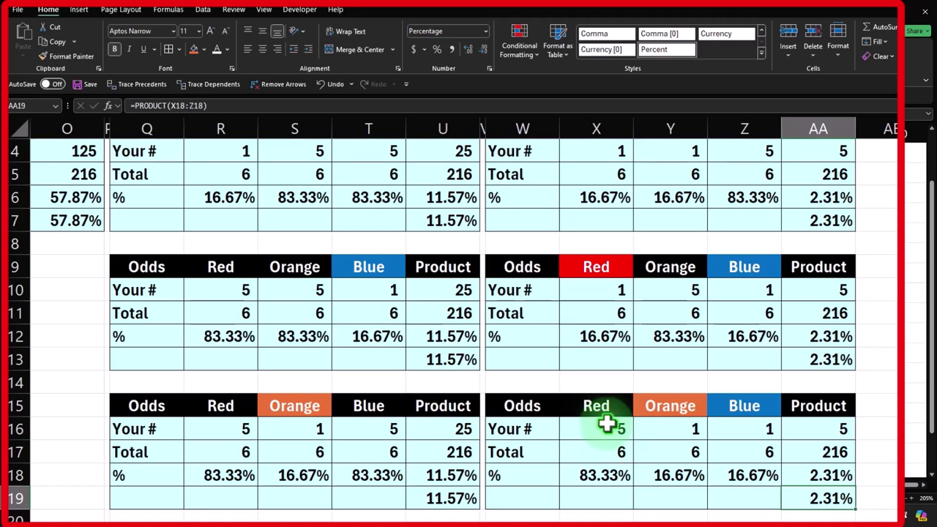
scroll(607, 423, up, 1)
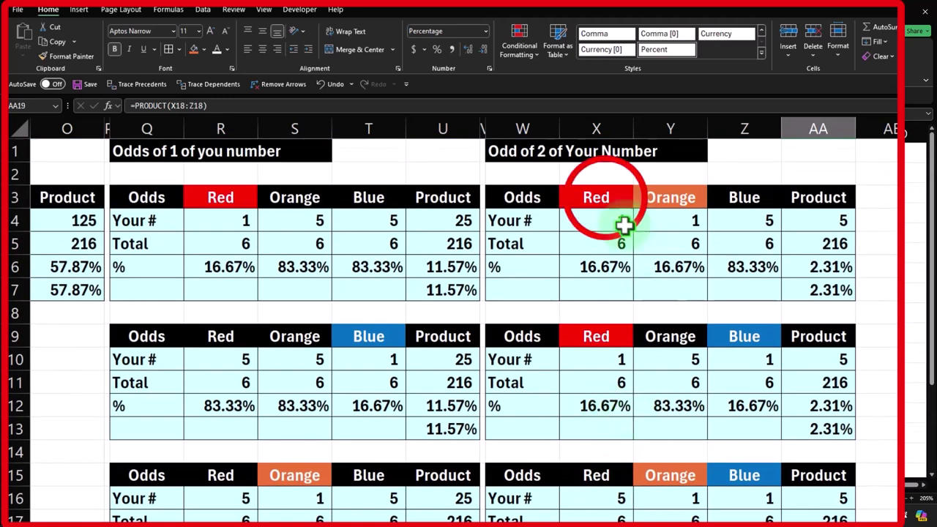
- Review the highlighted color pairs and the non-matching die headers in the three two-match tables
drag(604, 197, 635, 198)
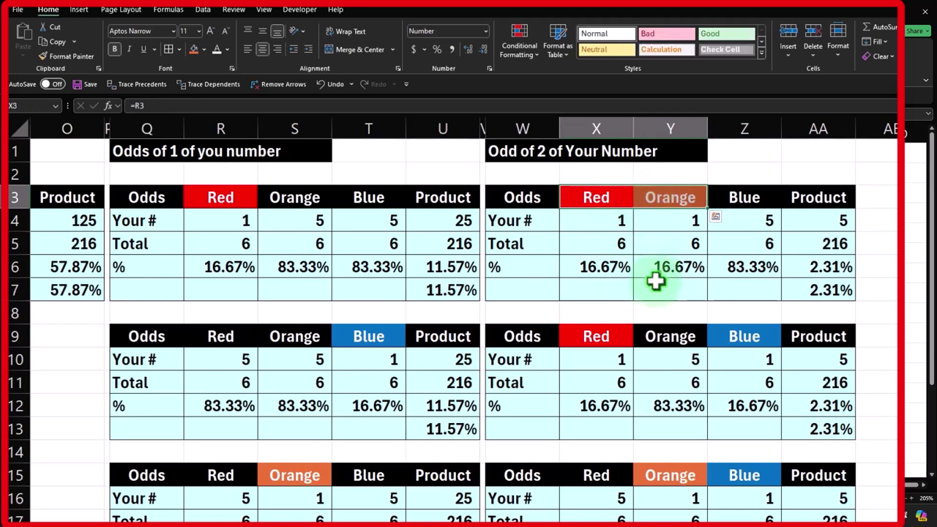
click(616, 336)
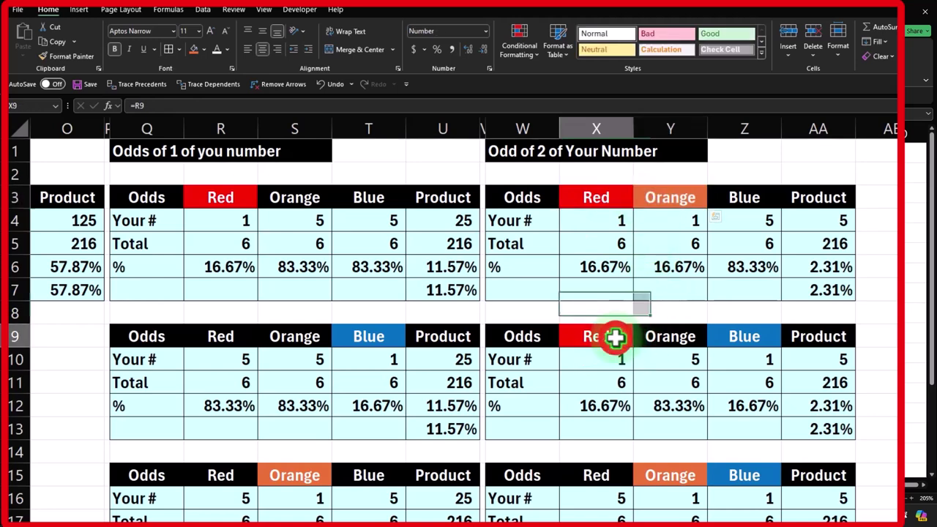
click(746, 336)
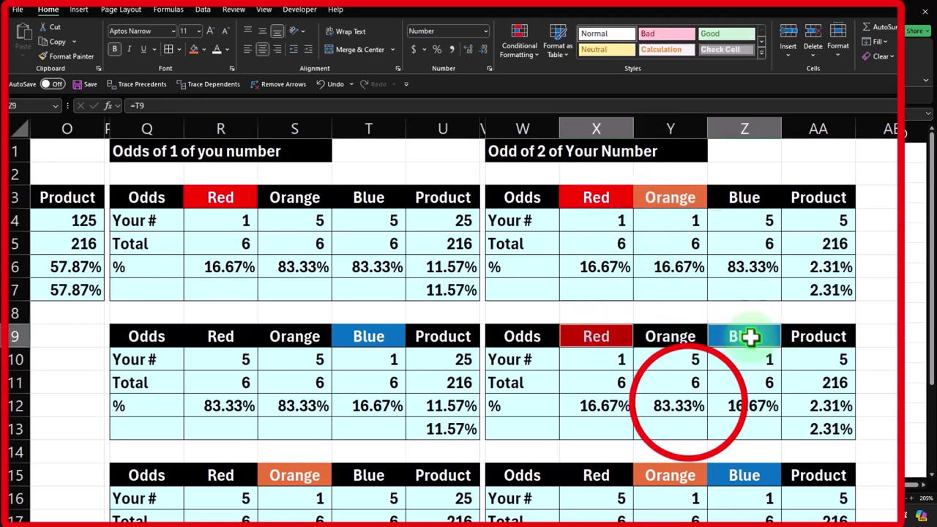
scroll(747, 336, down, 1)
click(688, 402)
ctrl+click(730, 407)
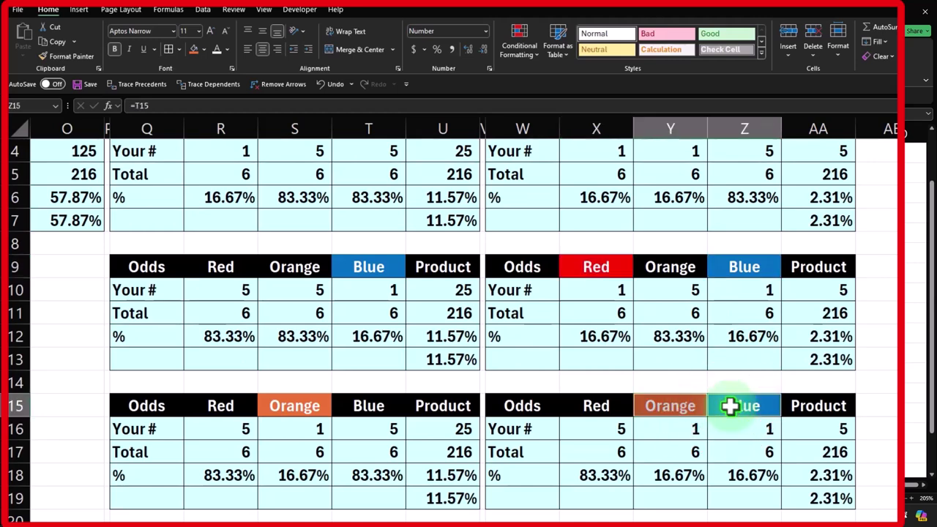
click(730, 407)
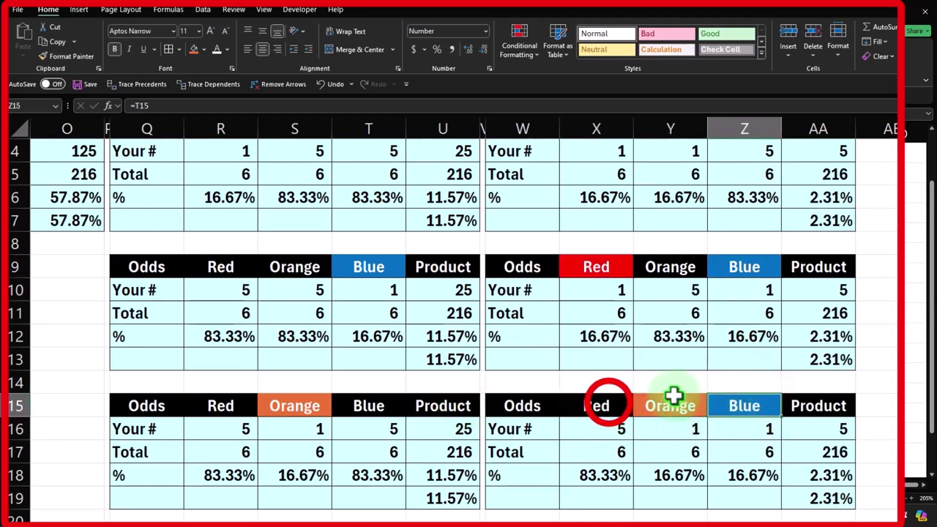
ctrl+click(609, 404)
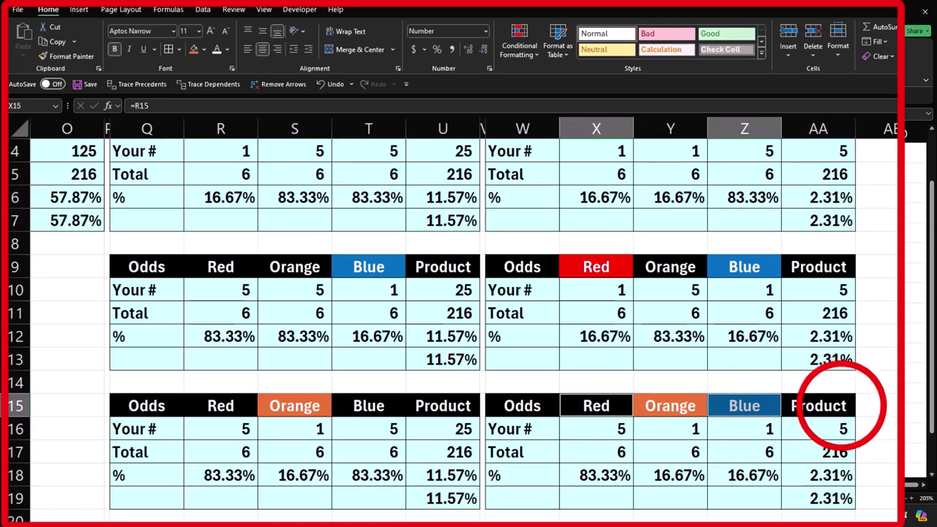
click(840, 405)
scroll(840, 405, down, 1)
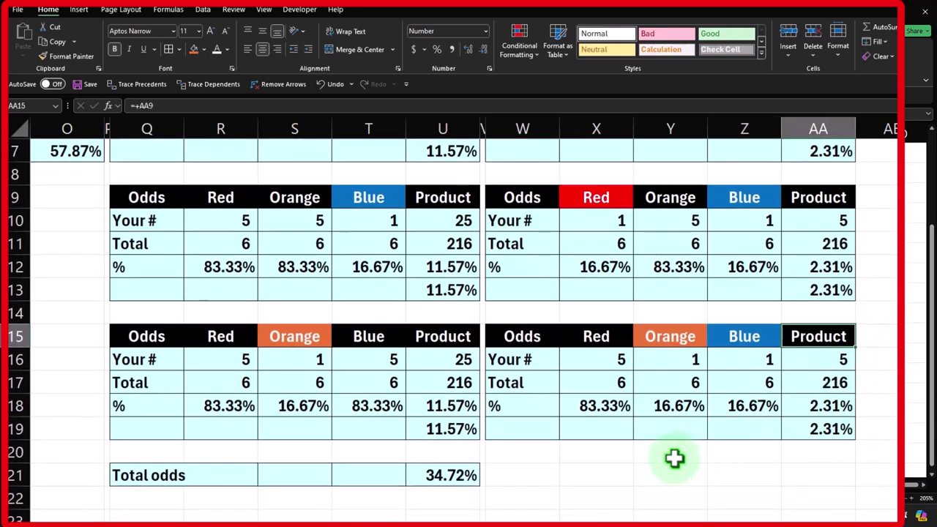
- Enter the label Total odds in W21 below the two-match tables
click(547, 468)
text(T)
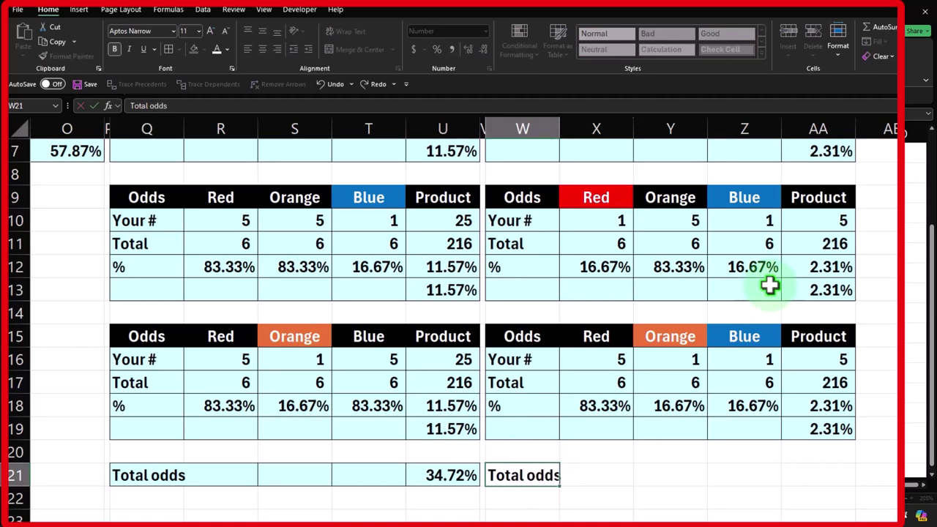
text(otal odds)
- Total the two-match odds in AA21 with the formula =AA7+AA13+AA19
key(Tab)
key(Tab)
key(Tab)
key(Tab)
text(=)
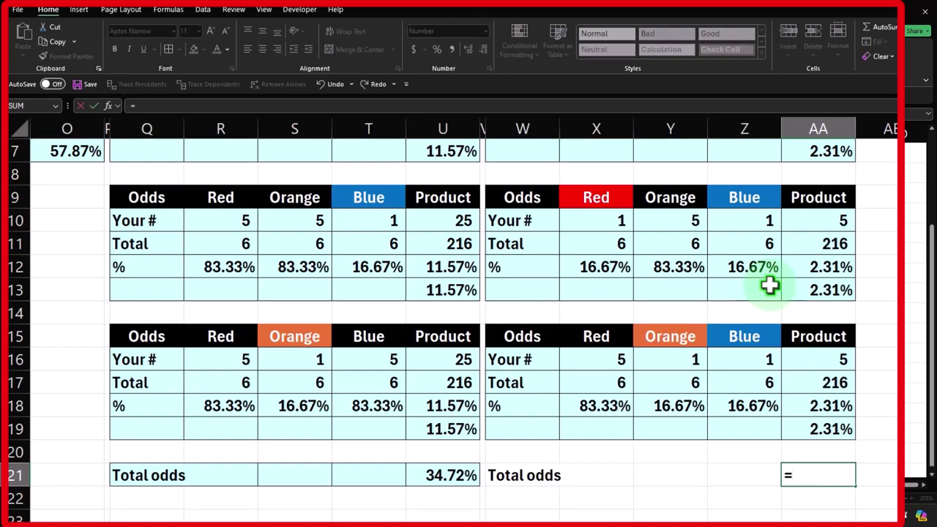
scroll(769, 286, up, 2)
click(841, 289)
text(+)
scroll(834, 322, down, 1)
click(830, 366)
text(+)
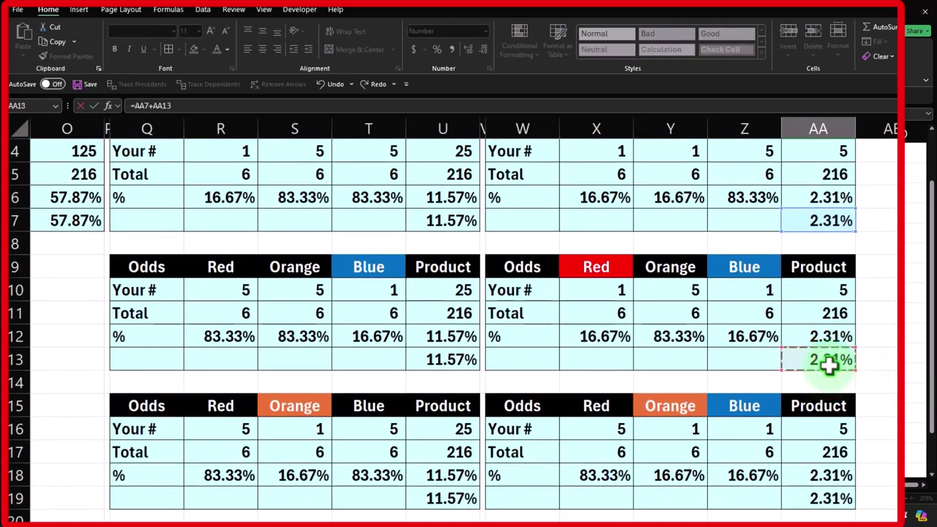
scroll(829, 366, down, 1)
click(816, 431)
key(Return)
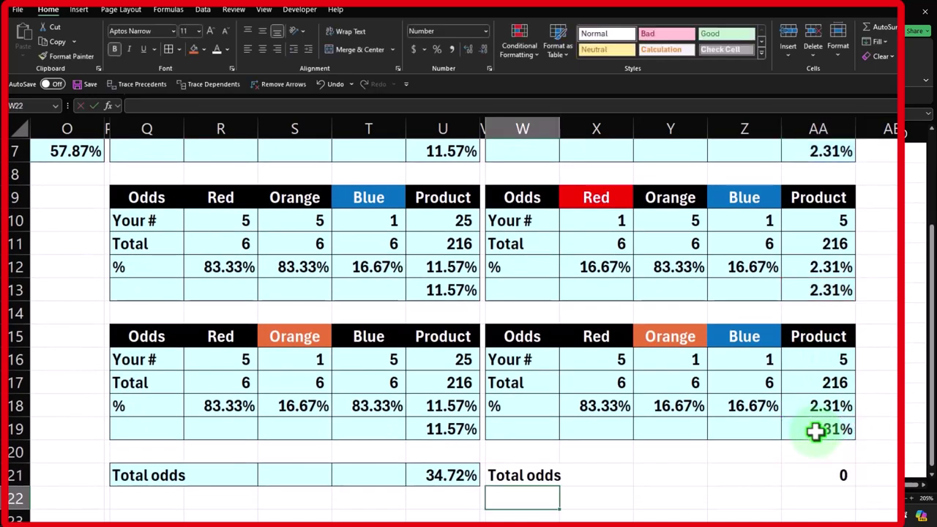
- Format the two-match total in AA21 as a percentage
key(Right)
key(Right)
key(Right)
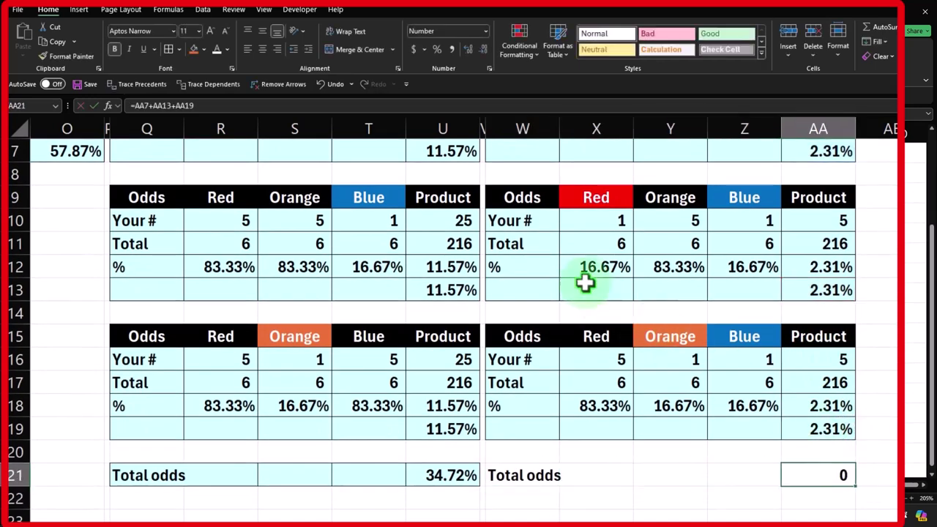
click(437, 49)
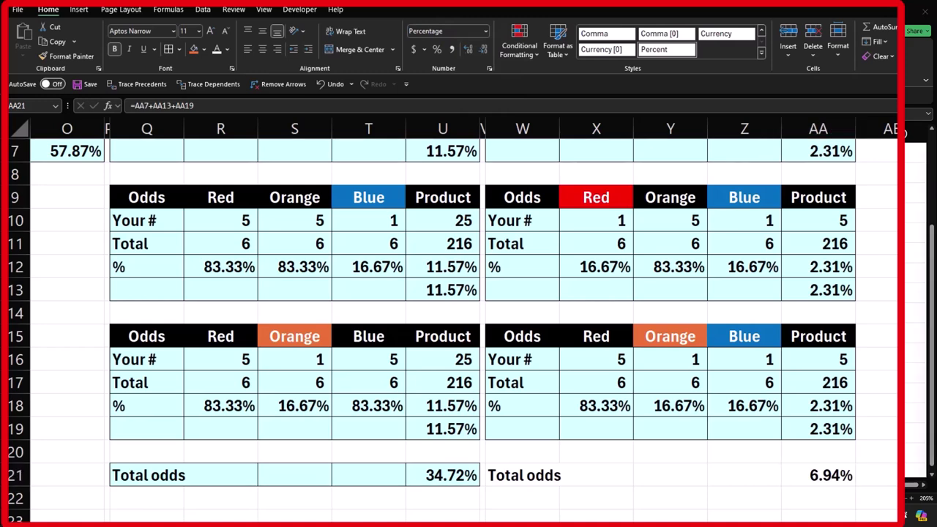
- Give the Total odds row W21:AA21 cell borders and the recently used light blue fill
drag(549, 477, 812, 477)
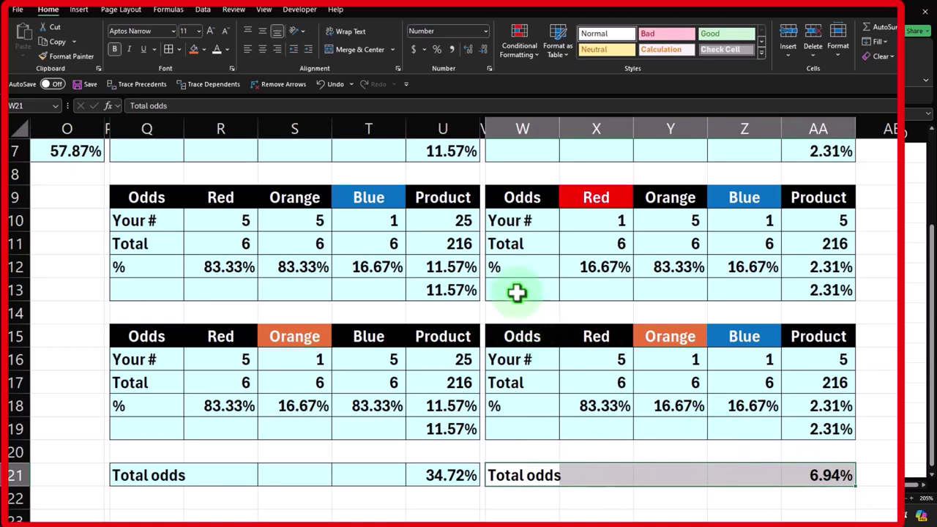
click(173, 50)
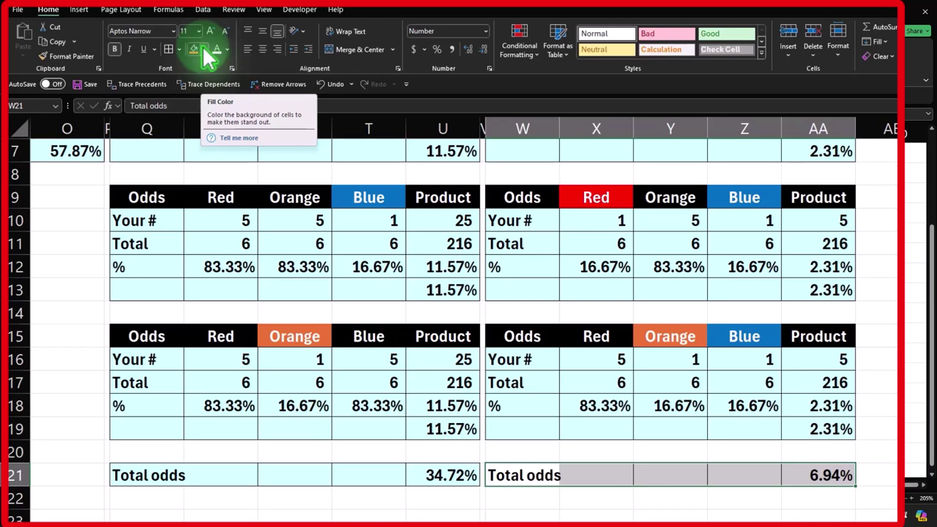
click(204, 49)
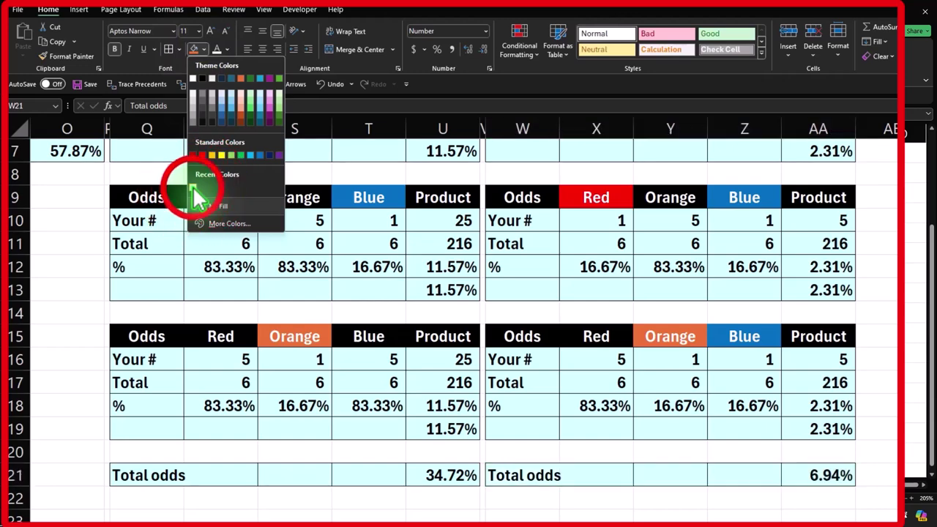
click(194, 190)
- Copy the format and narrow width of spacer column V onto column AB
scroll(823, 401, up, 2)
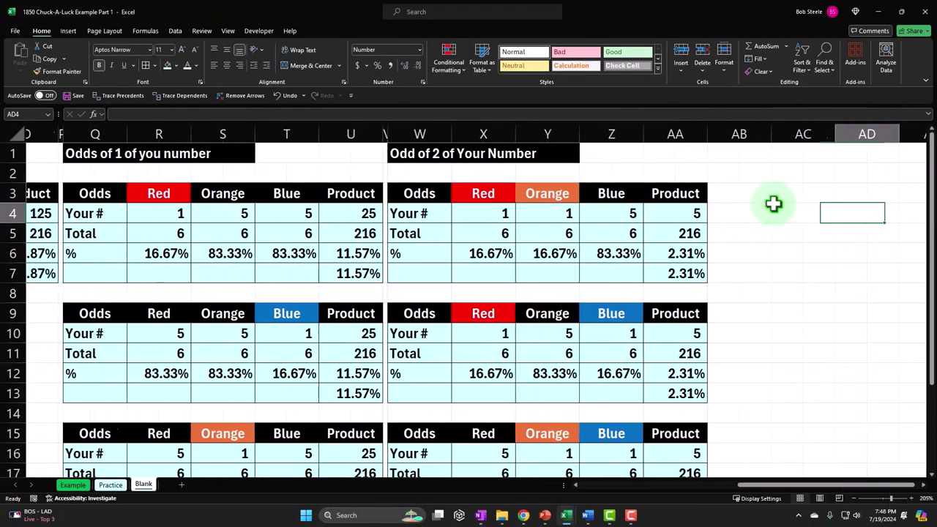
key(Right)
key(Right)
key(Right)
key(Right)
key(Right)
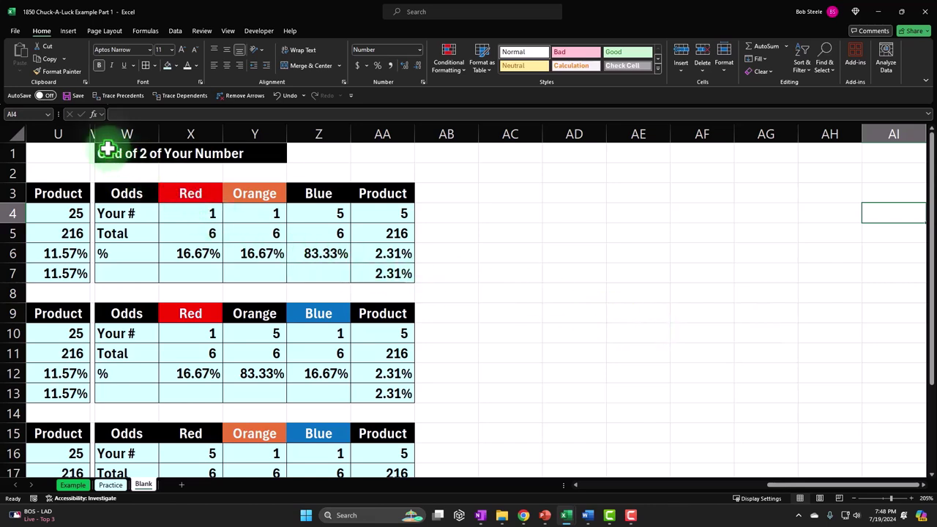
click(93, 126)
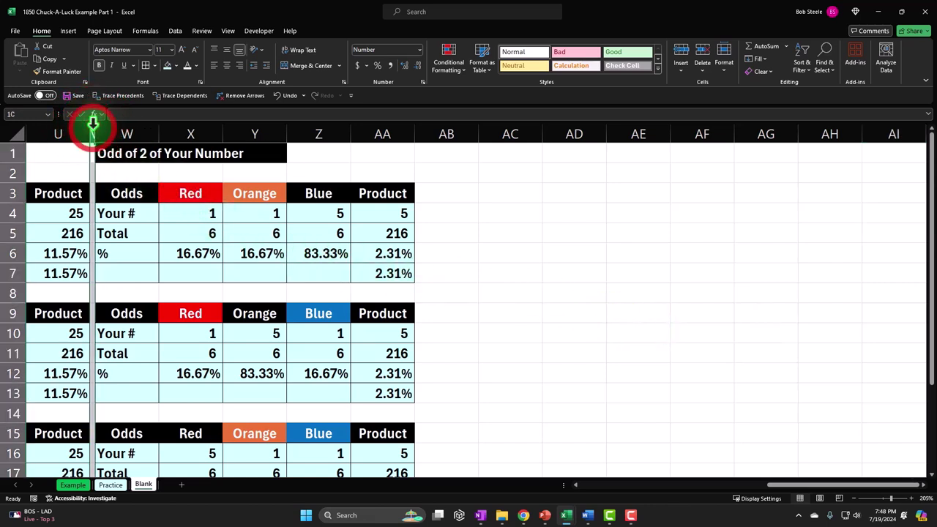
click(46, 71)
click(448, 132)
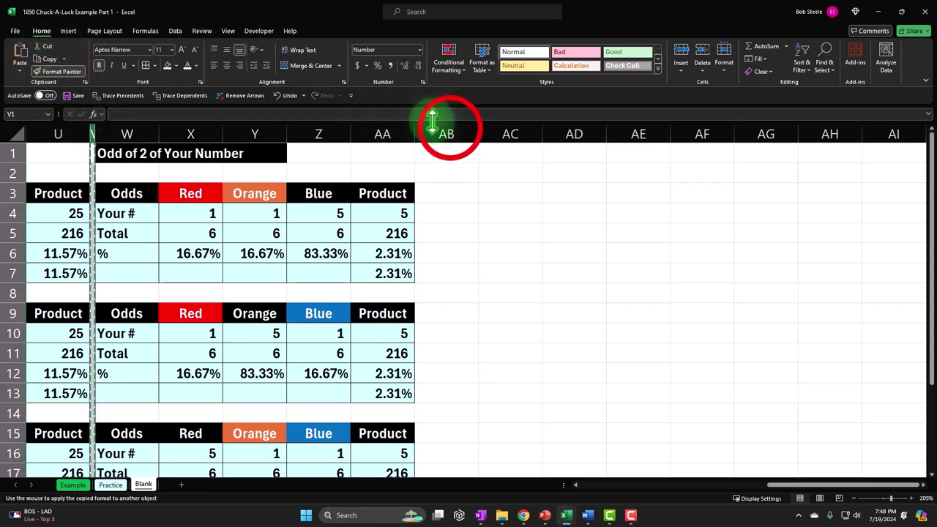
- Enter the header "# of your #" in AC1 and list 0, 1, 2 and 3 in AC2:AC5
click(463, 157)
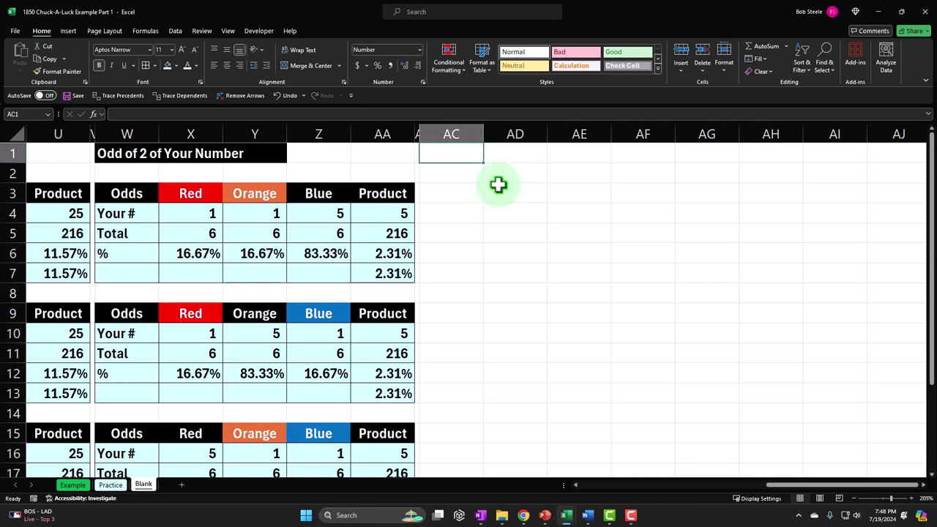
text(# of your )
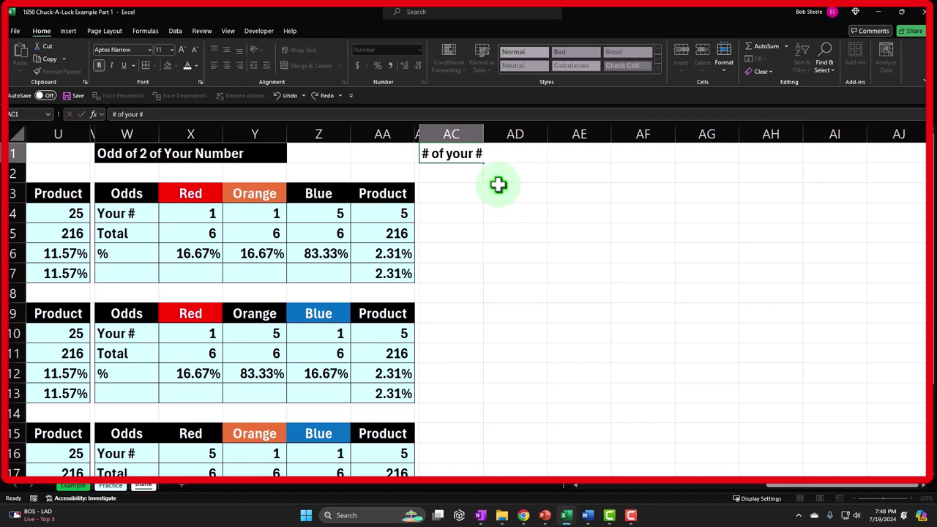
text(#)
key(Return)
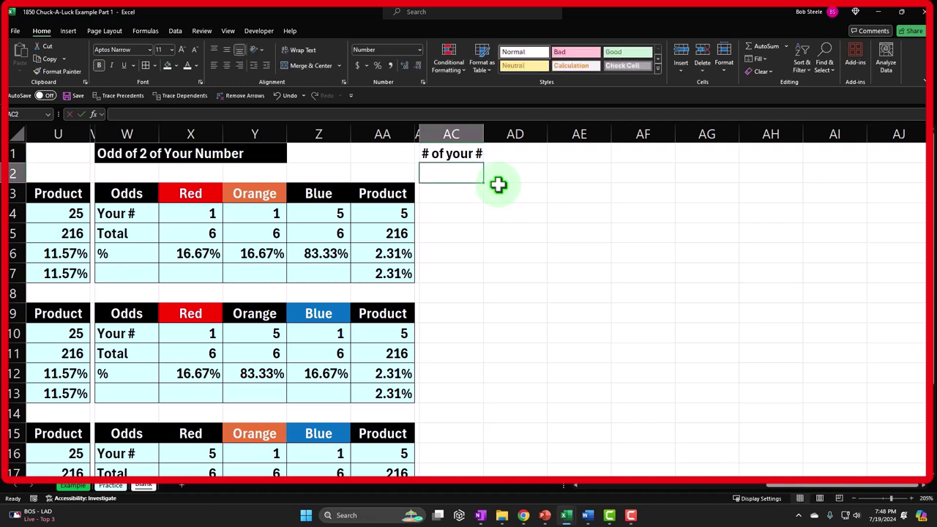
text(0)
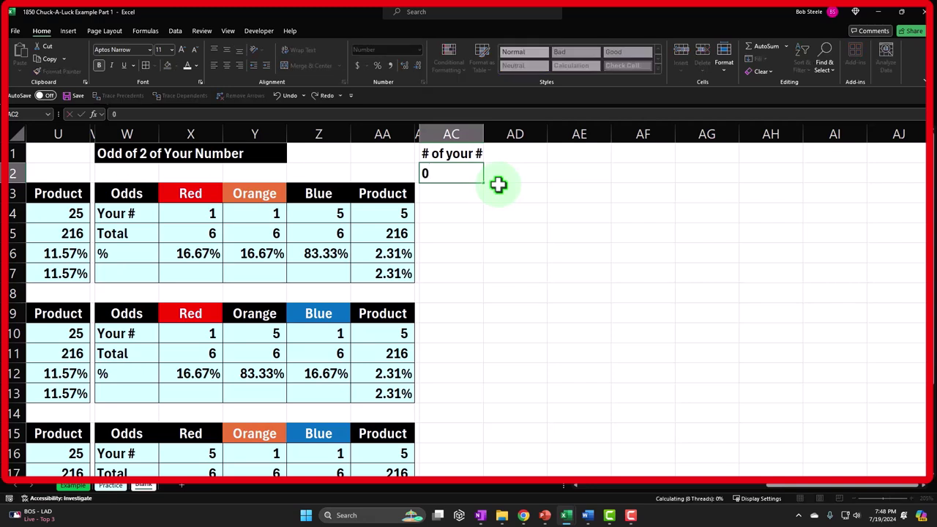
key(Return)
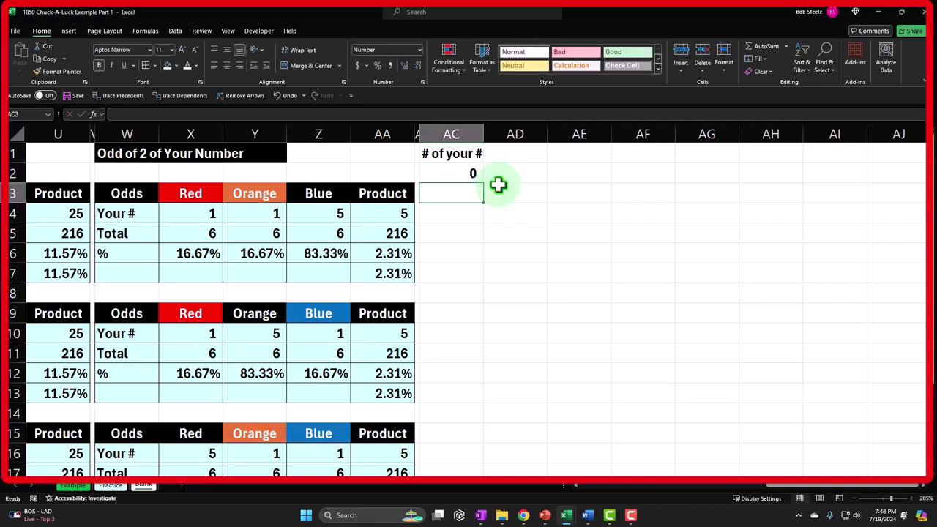
text(1)
key(Return)
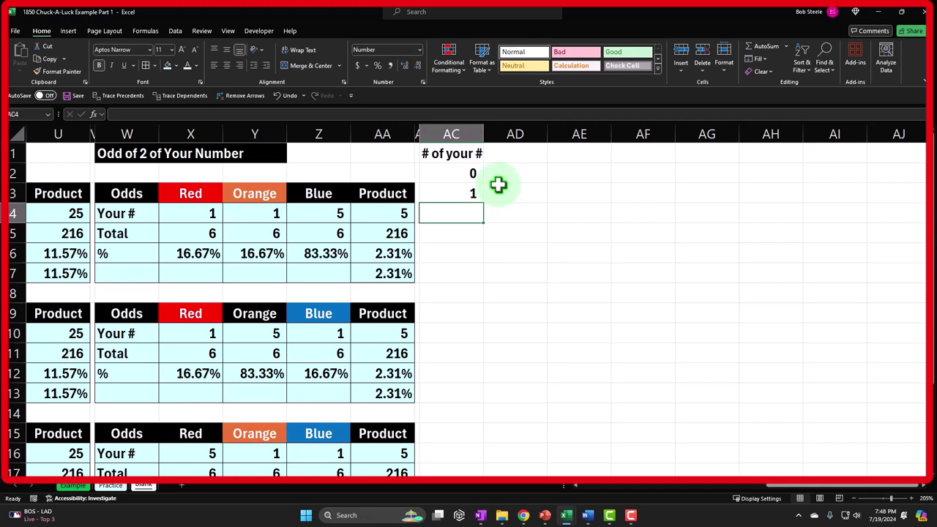
text(2)
key(Return)
text(3)
key(Return)
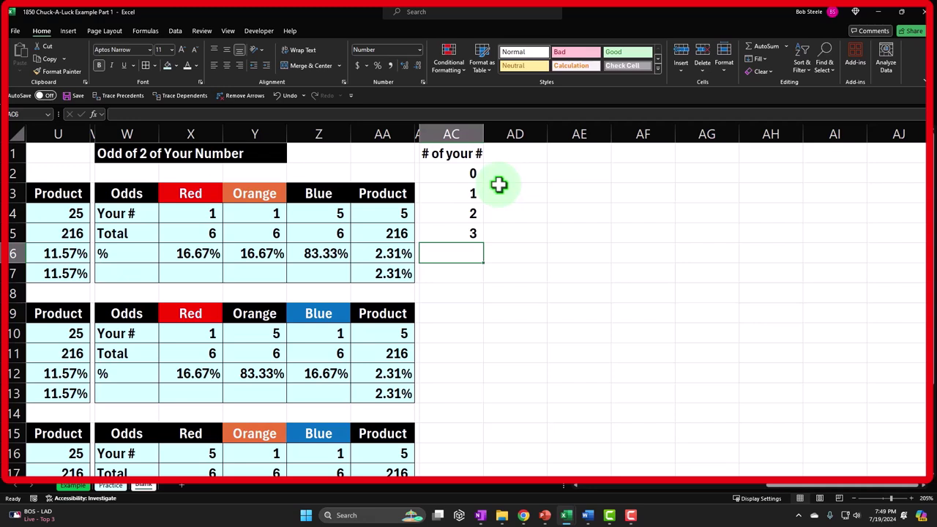
- Enter the header "Pay outs" in AD1, with -1 for zero matches and 1 for one match in AD2:AD3
click(514, 153)
text(Pay outs)
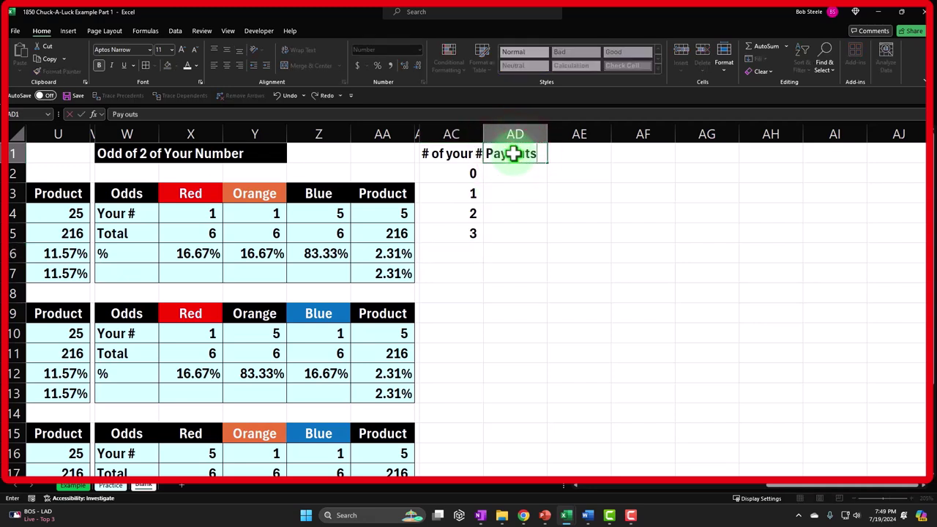
key(Return)
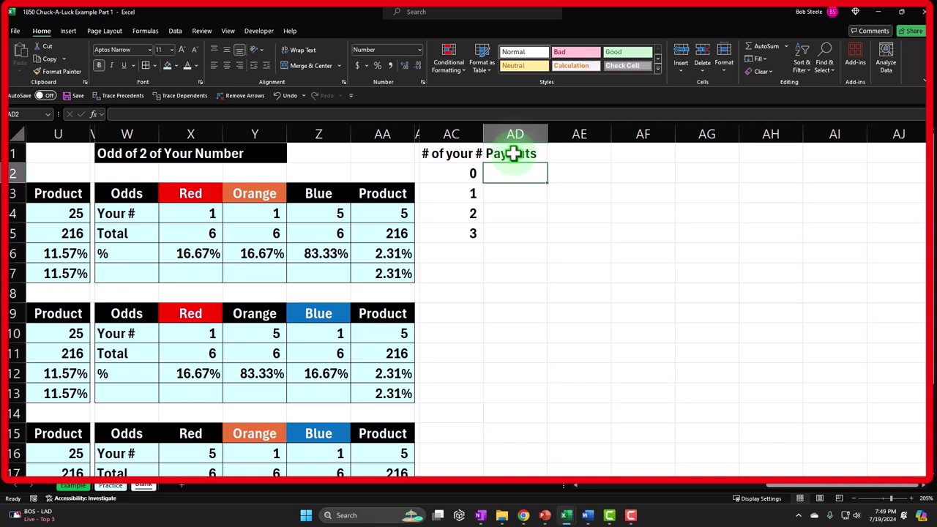
text(-1)
key(Return)
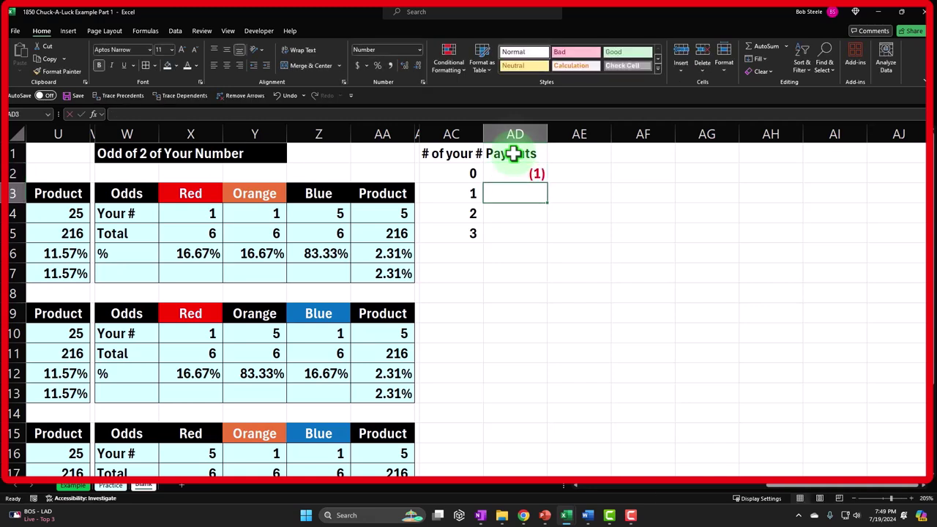
text(1)
key(Return)
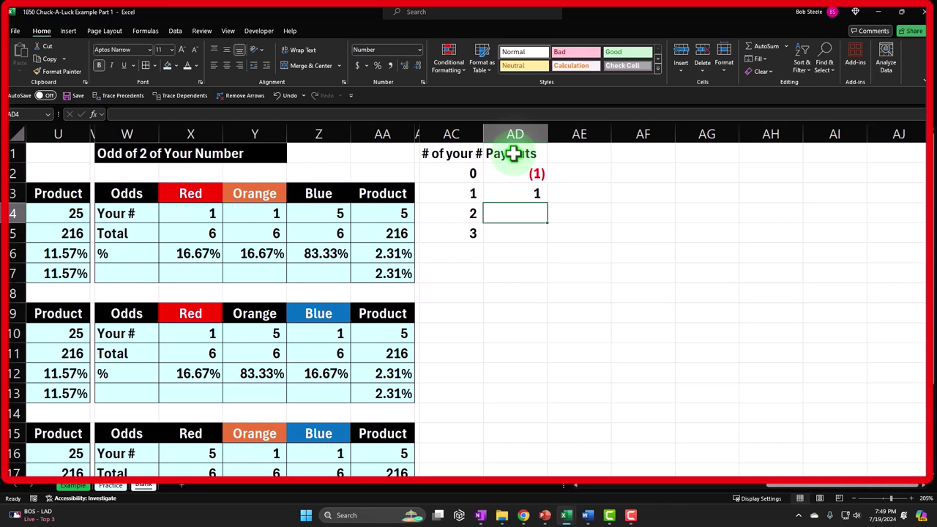
- Complete the payout column by entering 2 for two matches in AD4 and 3 for three matches in AD5
click(473, 174)
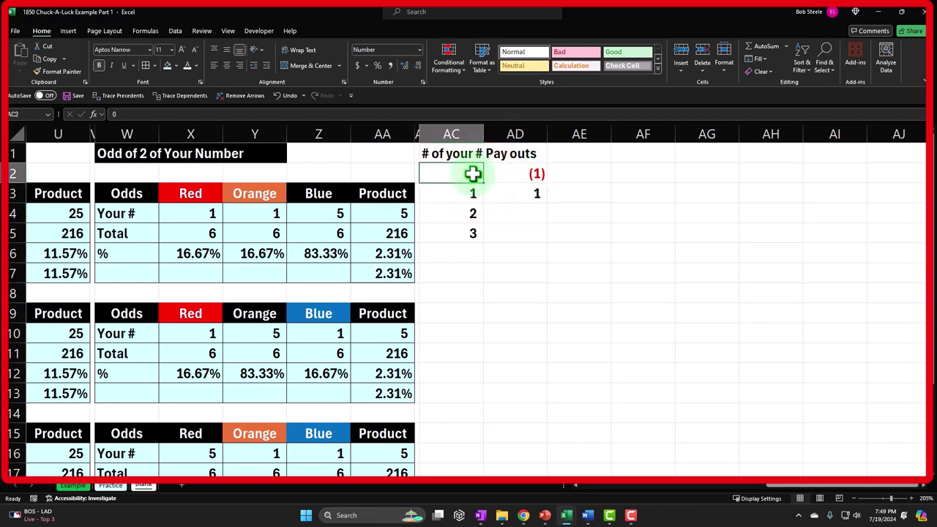
key(Right)
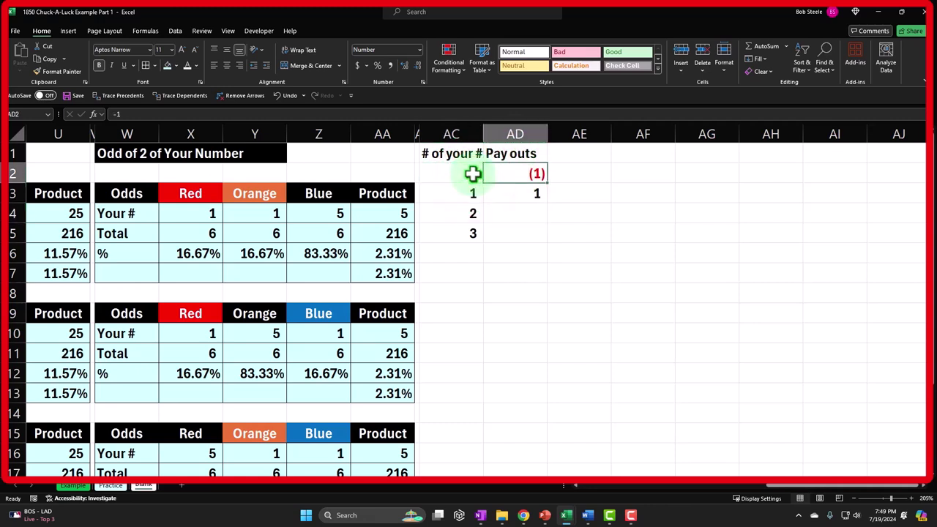
key(Down)
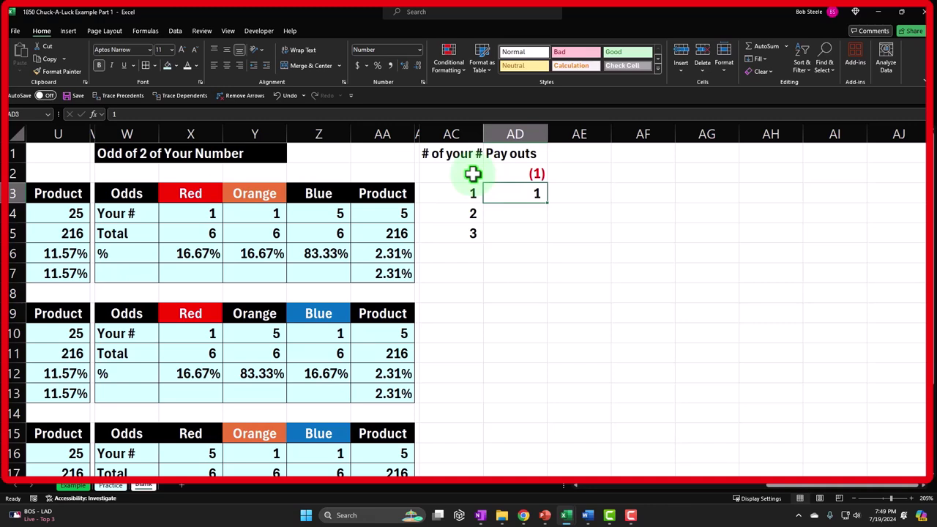
key(Down)
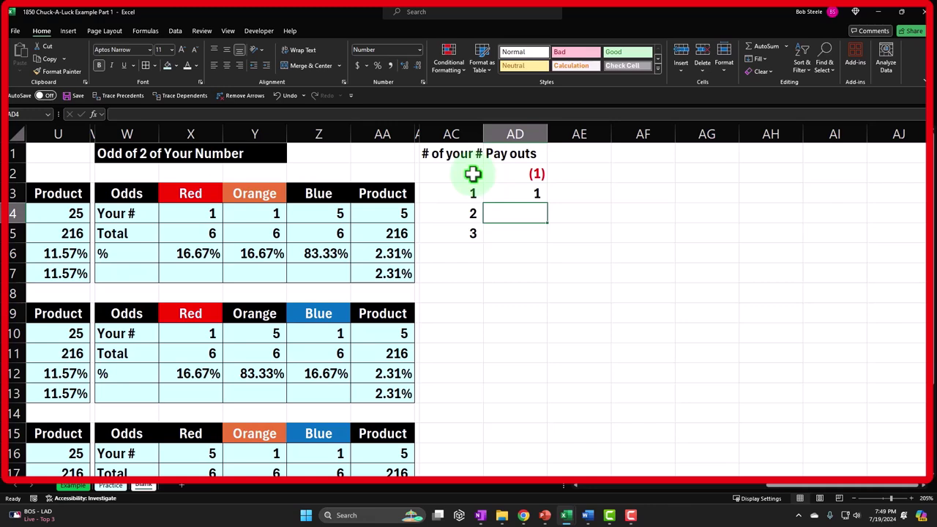
text(2)
key(Return)
key(Up)
key(Down)
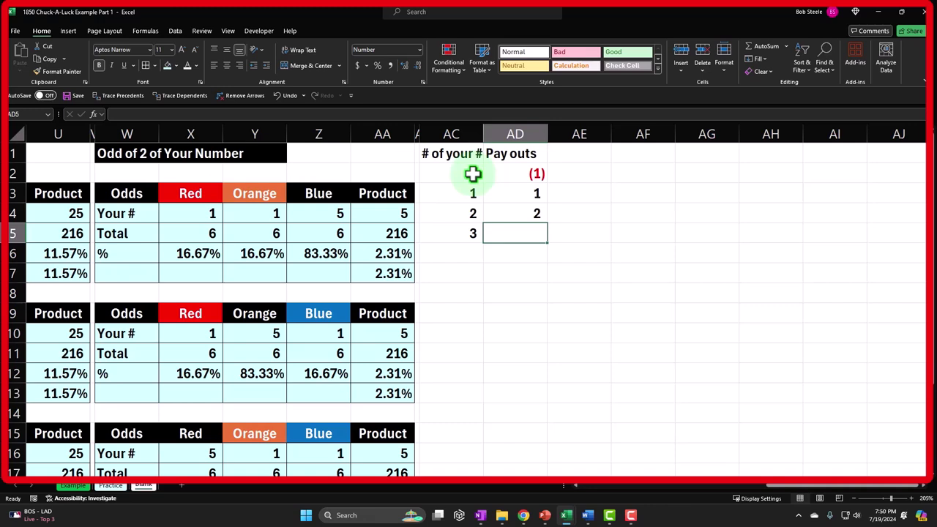
text(3)
key(Return)
key(Up)
key(Up)
key(Up)
key(Up)
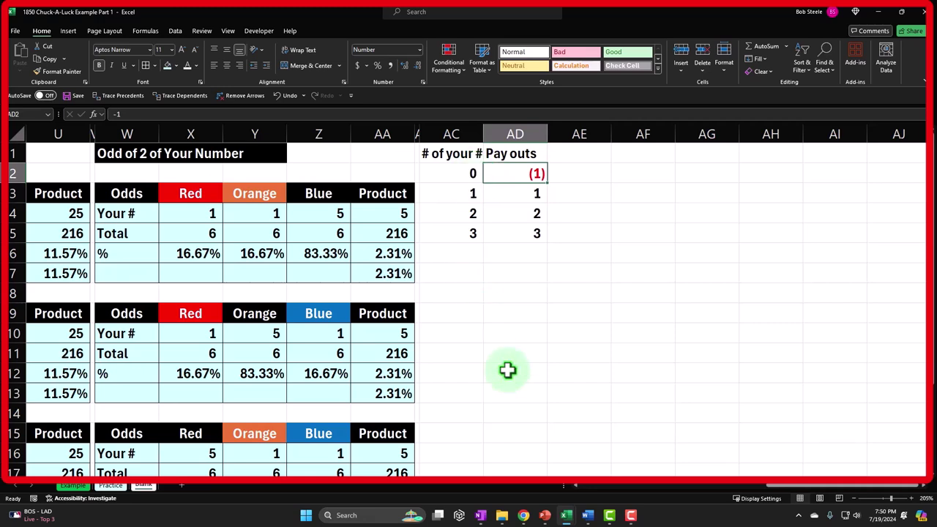
key(Down)
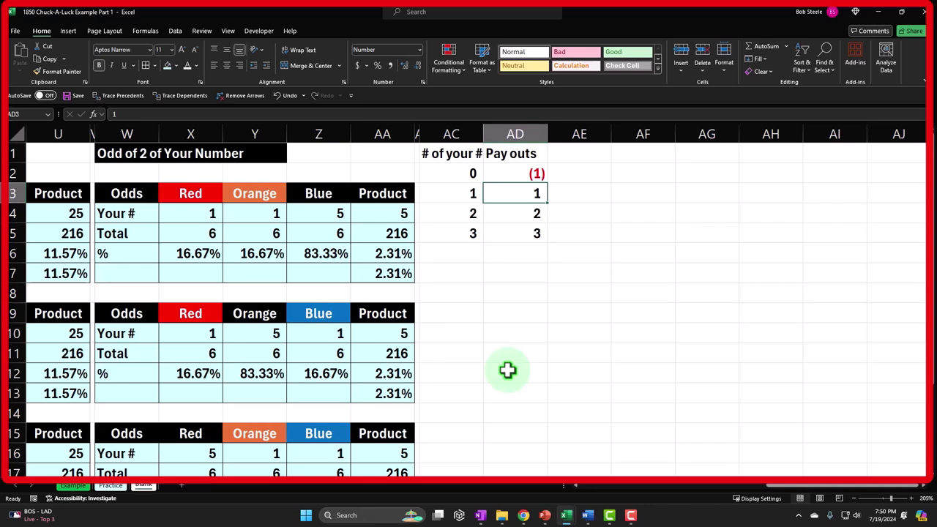
key(Down)
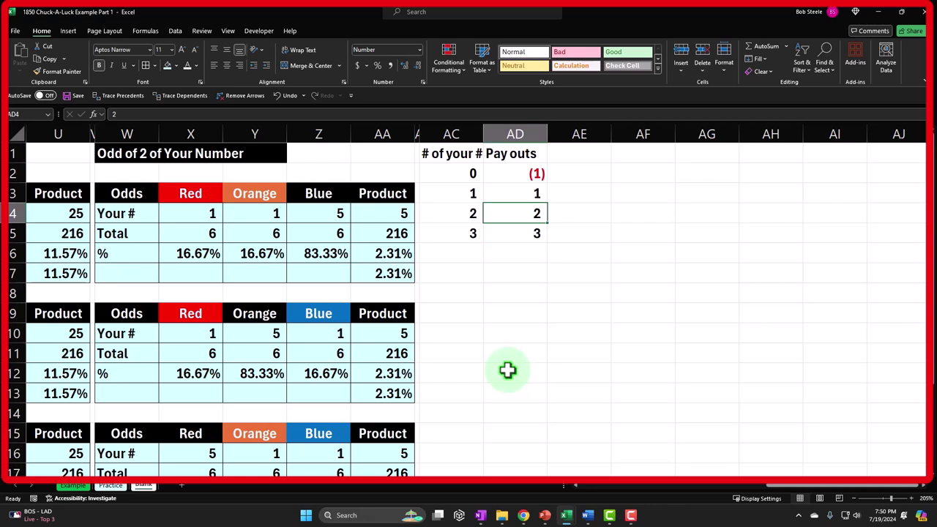
key(Down)
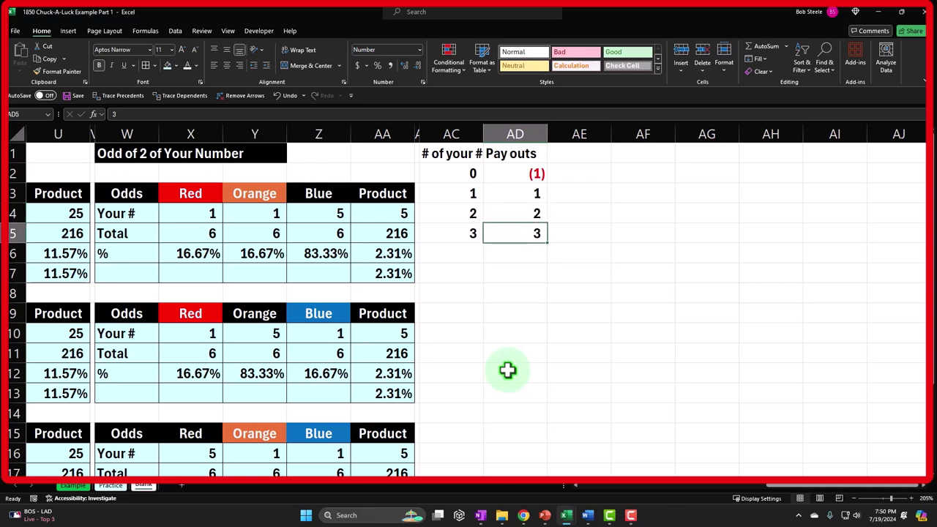
- Enter the header "Odds" in AE1
key(Right)
key(Up)
key(Up)
key(Up)
key(Up)
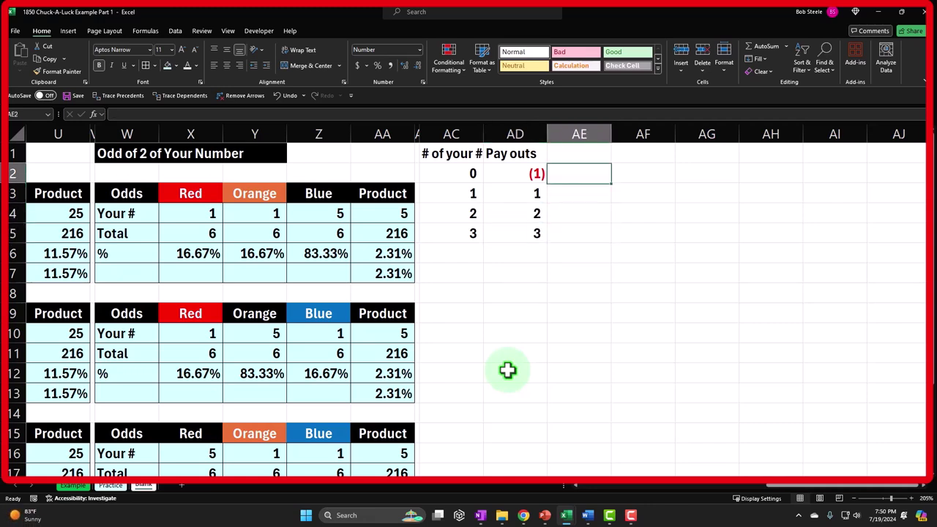
text(Odds)
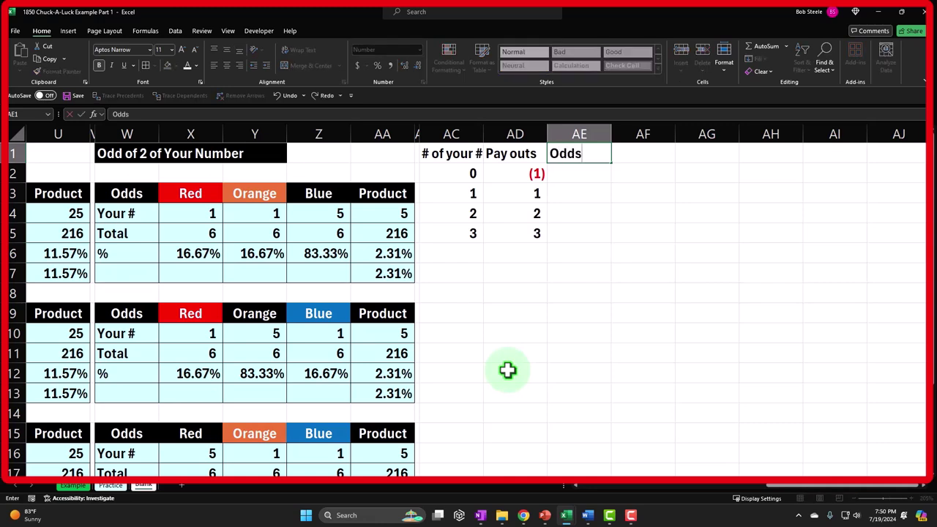
key(Return)
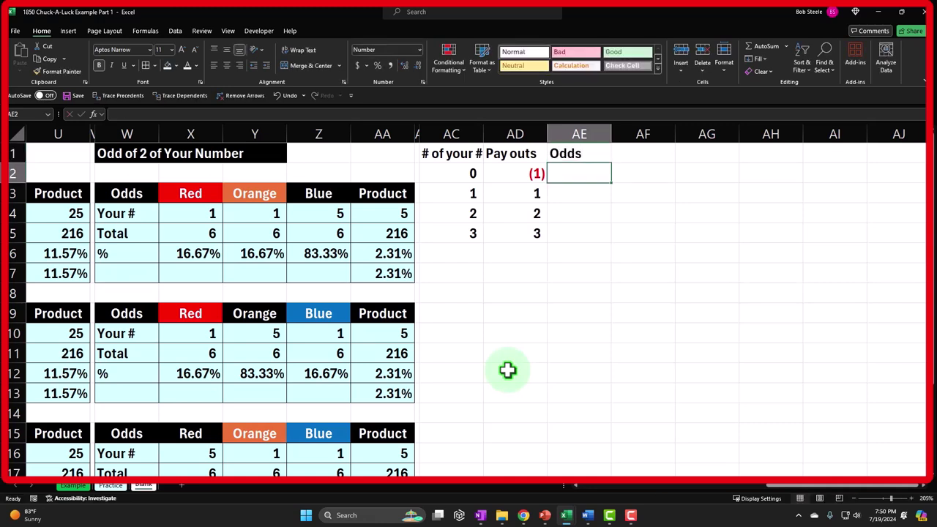
- Link the zero-match odds in AE2 to the final percentage of the "Odd of 0 of Your Number" table with =O7
text(=)
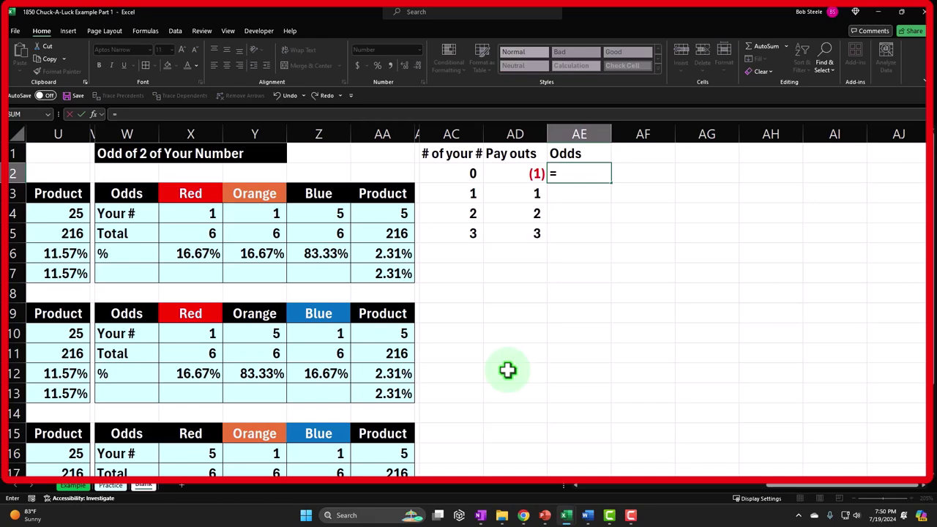
key(Left)
key(Left)
key(Left)
key(Left)
key(Left)
key(Left)
key(Left)
key(Left)
key(Left)
key(Left)
key(Left)
key(Left)
key(Left)
key(Left)
key(Left)
key(Left)
key(Left)
key(Left)
key(Left)
key(Left)
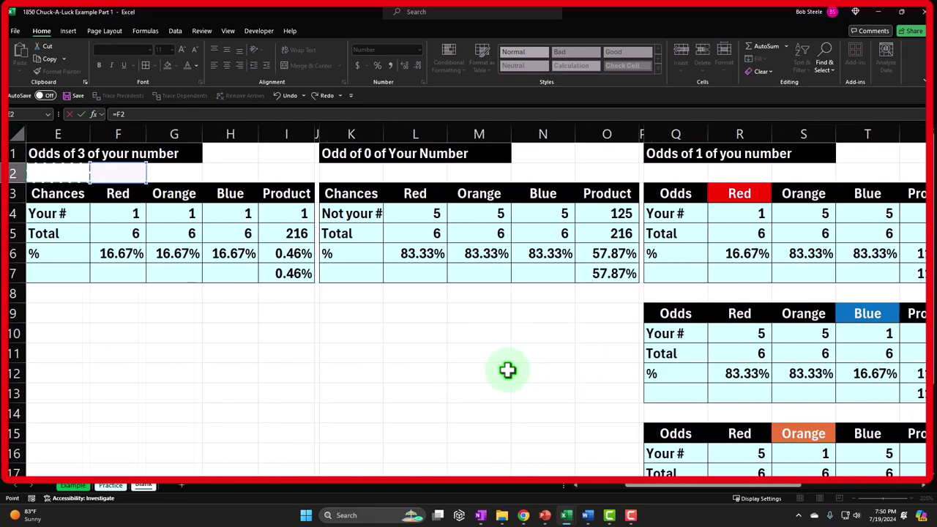
key(Right)
key(Right)
key(Right)
key(Right)
key(Right)
key(Right)
key(Right)
key(Right)
key(Right)
key(Right)
key(Down)
key(Down)
key(Down)
key(Down)
key(Right)
key(Right)
key(Right)
key(Right)
key(Down)
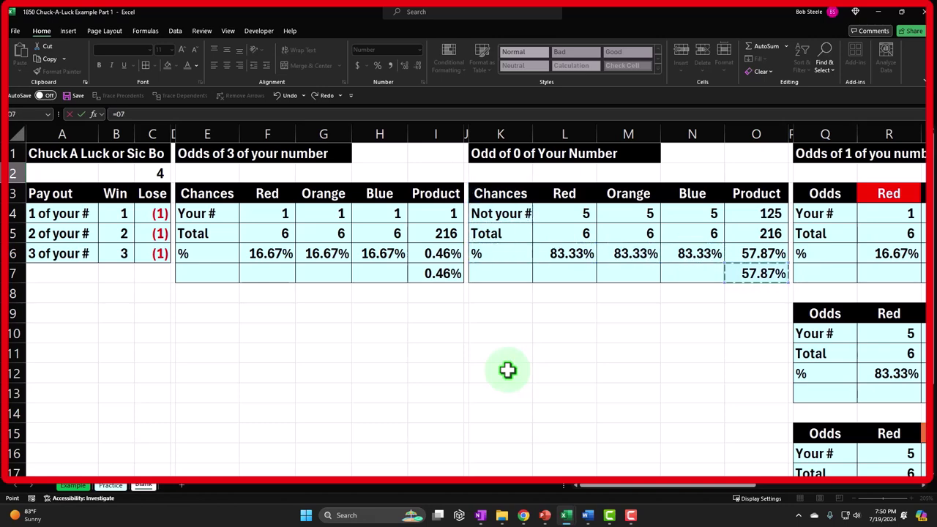
key(Return)
key(Up)
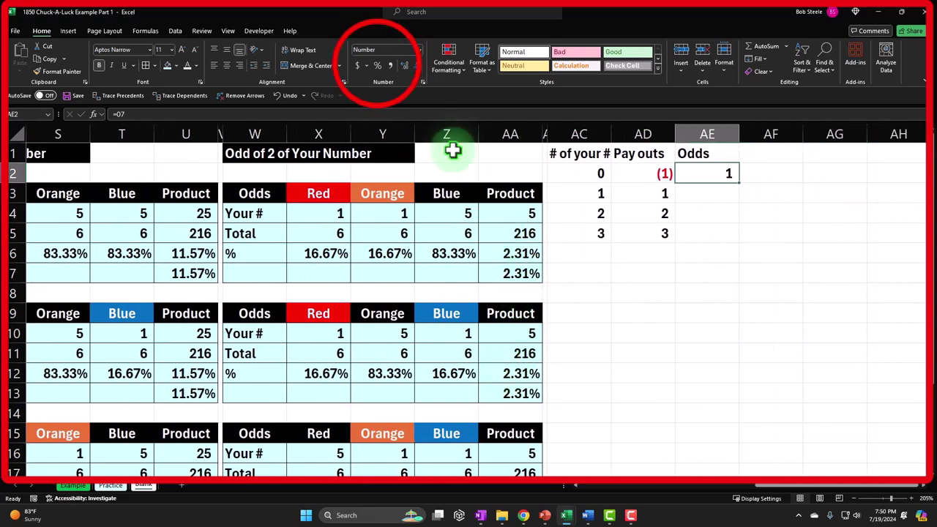
- Format the zero-match odds in AE2 as a percentage with two decimal places
click(378, 66)
click(403, 68)
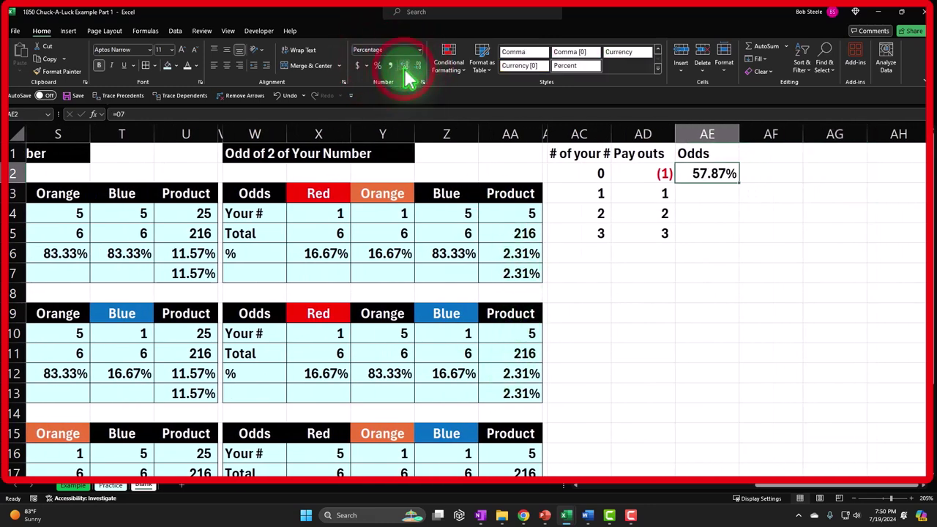
click(403, 67)
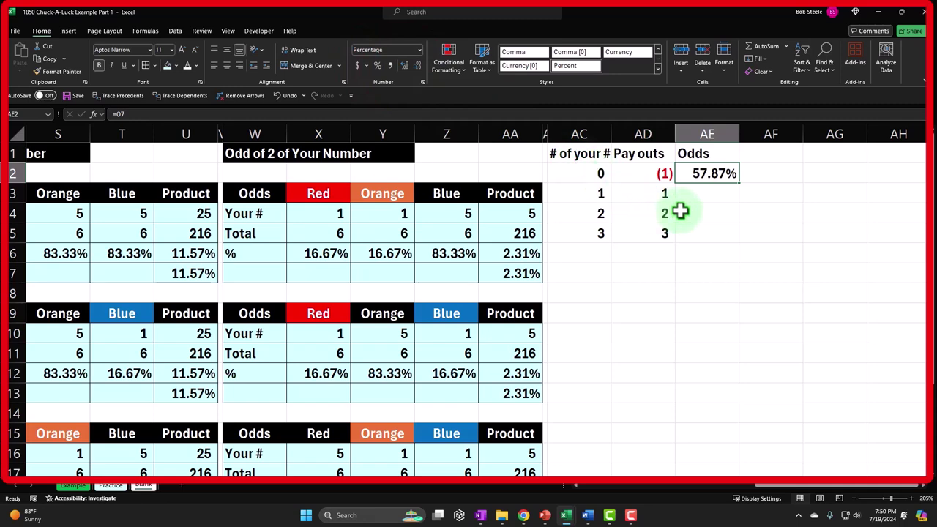
- Link the one-match odds in AE3 to the Total odds of the one-match tables with =U21
key(Down)
key(Down)
key(Down)
key(Up)
key(Up)
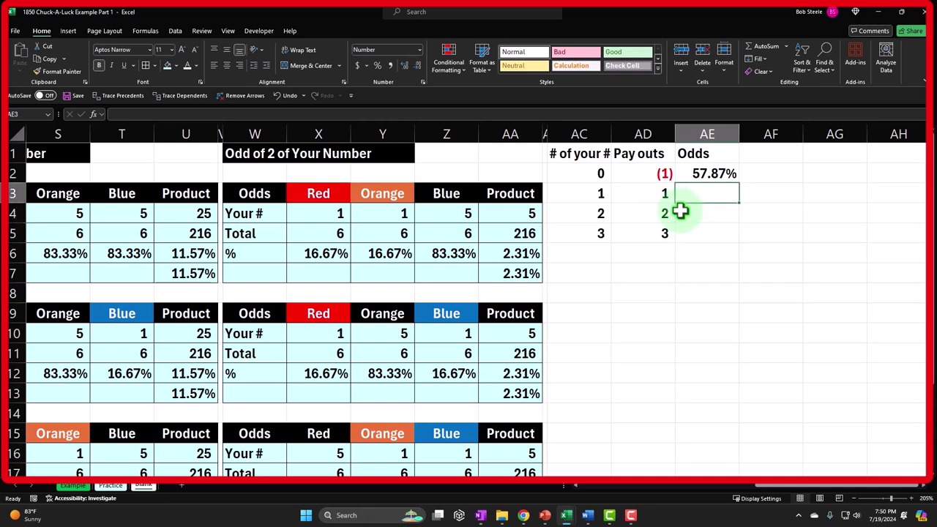
text(=)
key(Left)
key(Left)
key(Home)
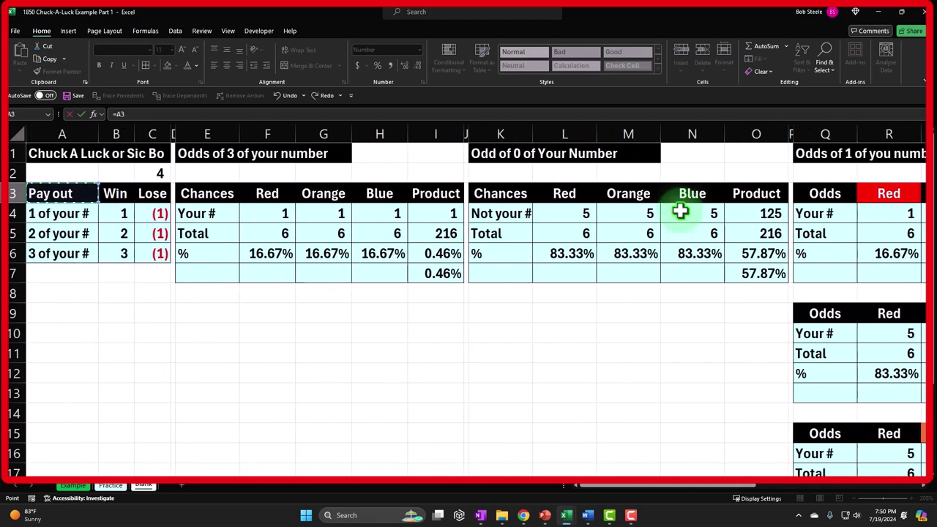
key(Right)
key(Right)
key(Right)
key(Right)
key(Right)
key(Right)
key(Down)
key(Down)
key(Down)
key(Down)
key(Right)
key(Right)
key(Right)
key(Right)
key(Right)
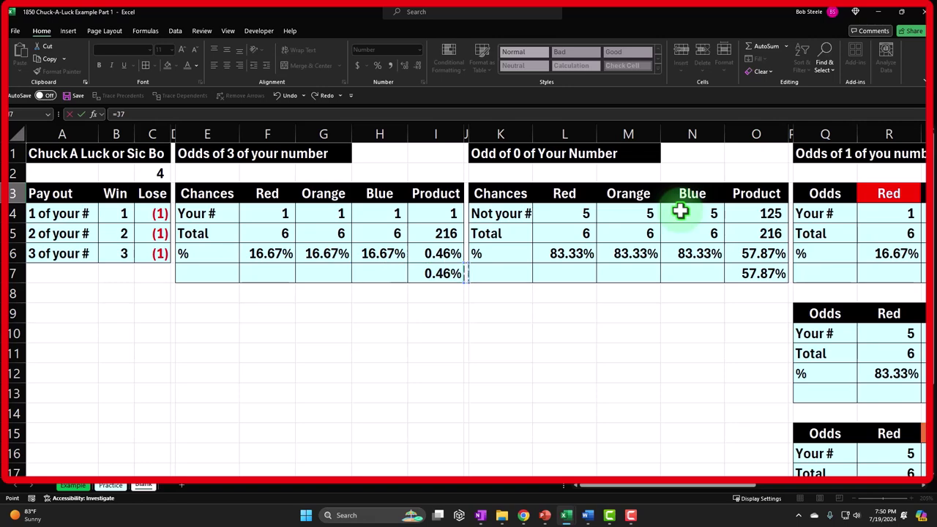
key(Right)
key(Right)
key(Right)
key(Right)
key(Right)
key(Right)
key(Right)
key(Right)
key(Right)
key(Right)
key(Right)
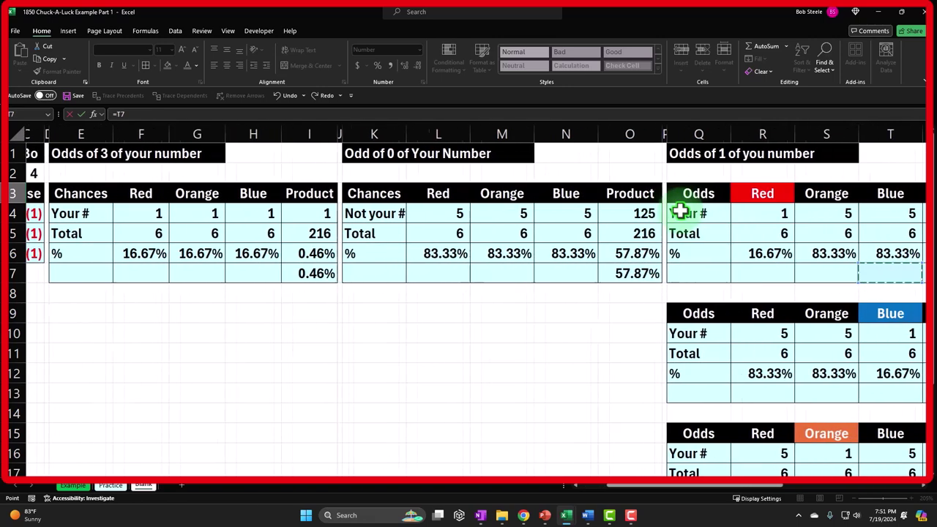
key(Left)
key(Left)
key(Down)
key(Down)
key(Down)
key(Down)
key(Down)
key(Down)
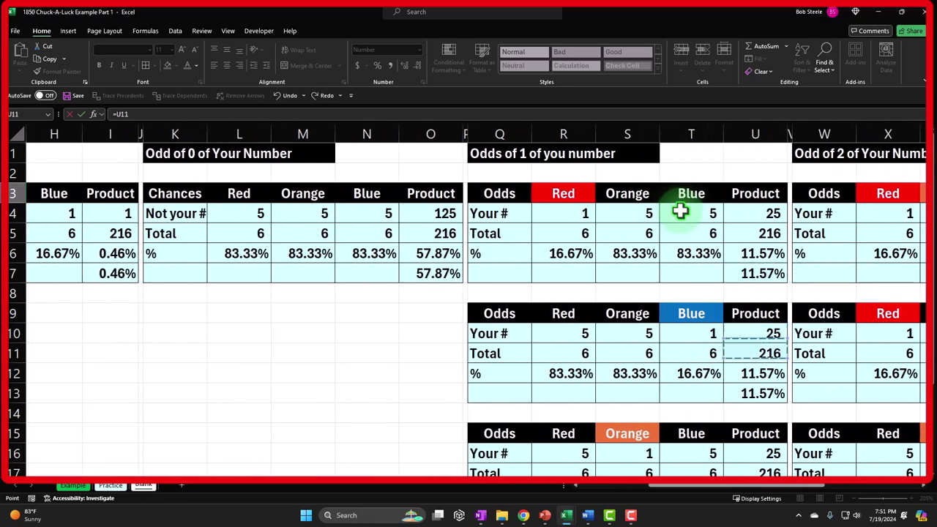
key(Down)
key(Down)
key(Down)
key(Down)
key(Down)
key(Down)
key(Down)
key(Down)
key(Down)
key(Down)
key(Down)
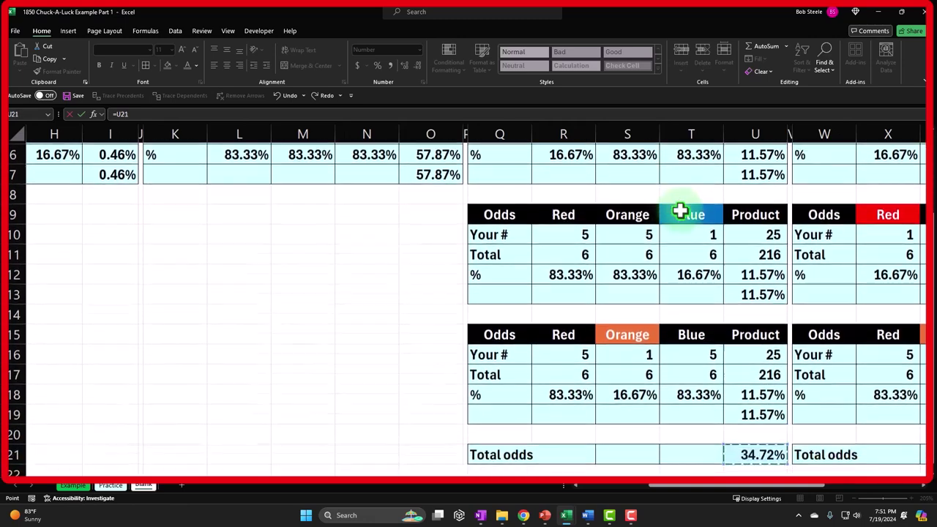
key(Up)
key(Up)
key(Up)
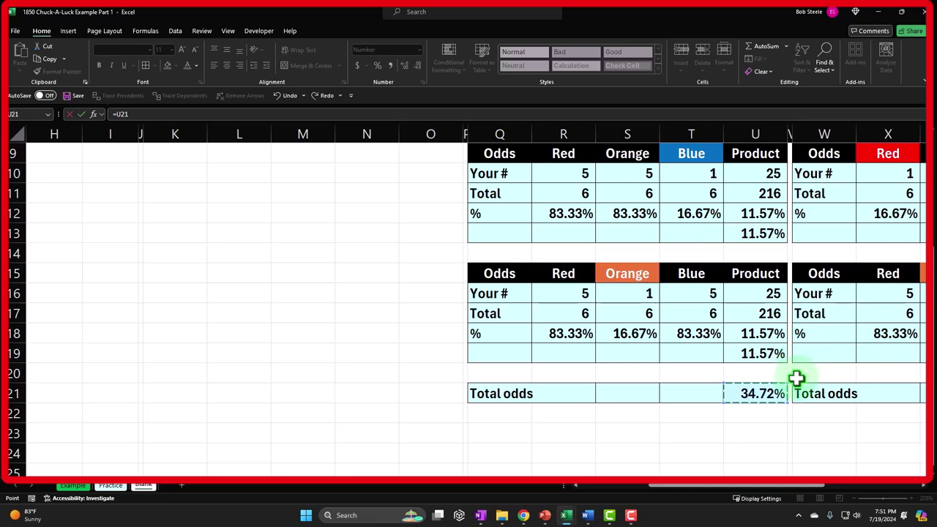
key(Escape)
key(Left)
key(Left)
key(Left)
key(Down)
scroll(796, 378, up, 1)
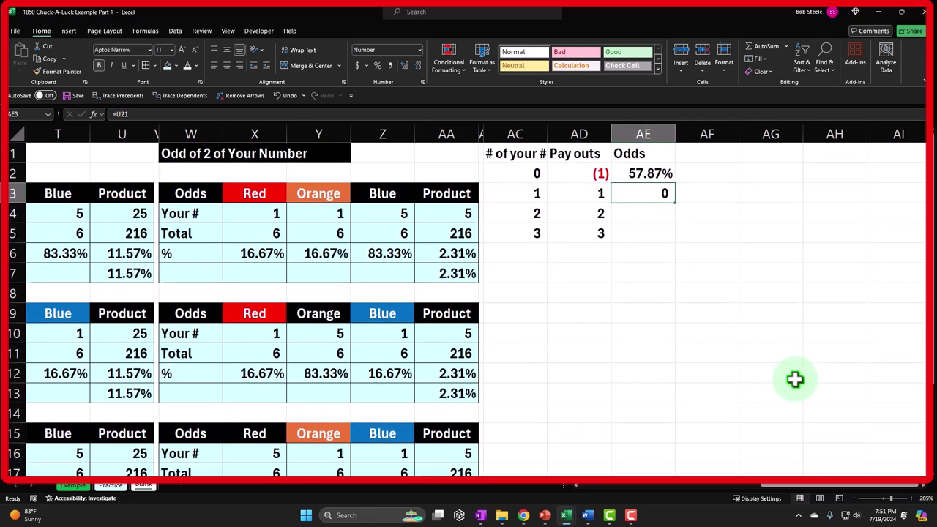
- Format the one-match odds in AE3 as a percentage with two decimal places
click(378, 65)
click(404, 66)
click(404, 66)
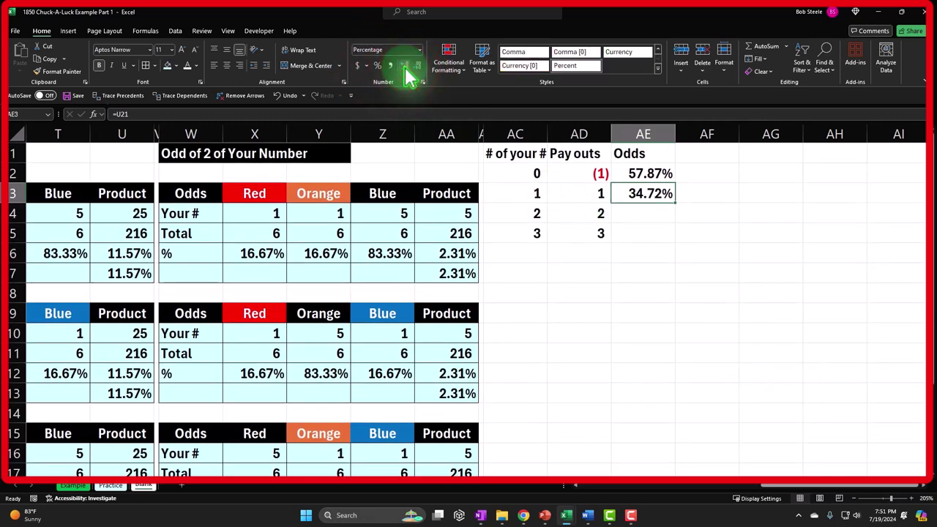
- Link the two-match odds in AE4 to the Total odds of the two-match tables with =AA21
key(Down)
text(=)
key(Left)
key(Left)
key(Left)
key(Left)
key(Left)
key(Left)
key(Left)
key(Left)
key(Left)
key(Left)
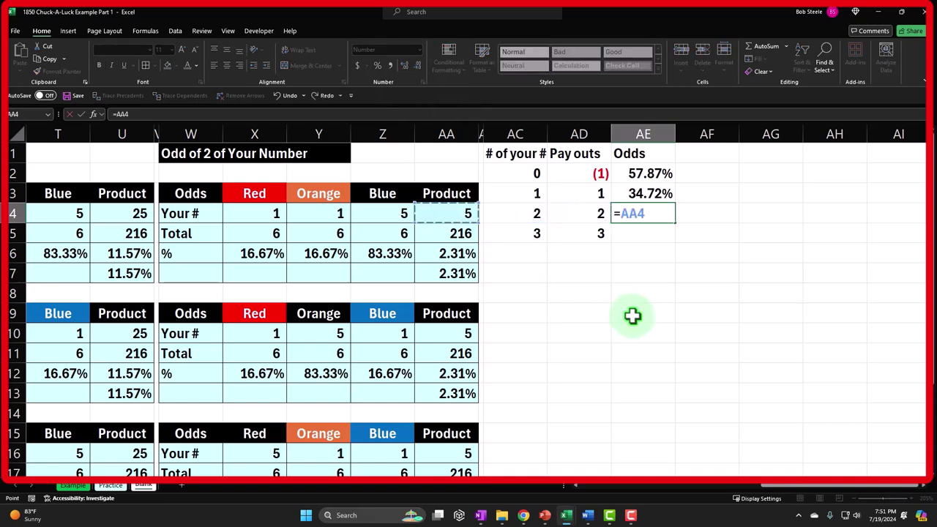
key(Left)
key(Left)
key(Left)
key(Left)
key(Left)
key(Left)
key(Left)
key(Left)
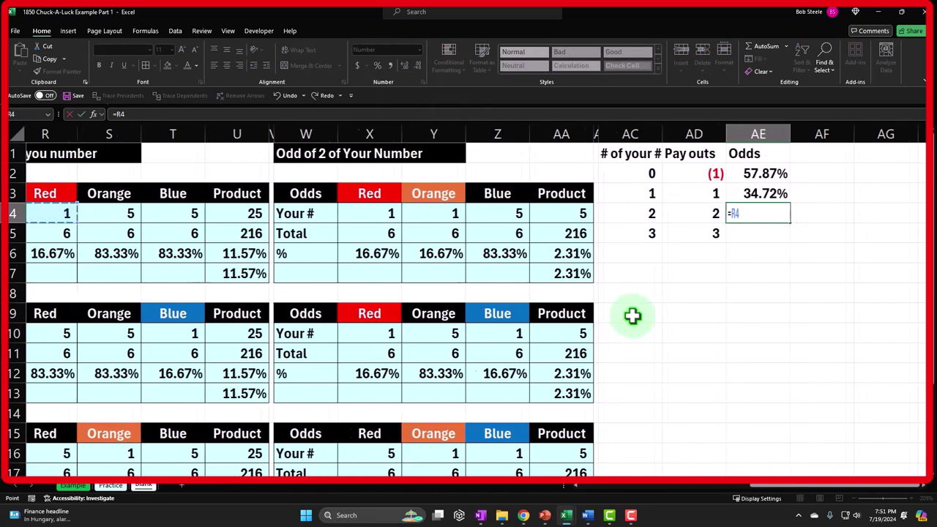
key(Right)
key(Right)
key(Right)
key(Right)
key(Right)
key(Right)
key(Right)
key(Right)
key(Right)
key(Right)
key(Right)
key(Right)
key(Right)
key(Left)
key(Left)
key(Down)
key(Down)
key(Down)
key(Down)
key(Down)
key(Down)
key(Down)
key(Down)
key(Down)
key(Down)
key(Down)
key(Down)
key(Down)
key(Down)
key(Down)
key(Down)
key(Down)
key(Down)
key(Right)
key(Right)
key(Right)
key(Up)
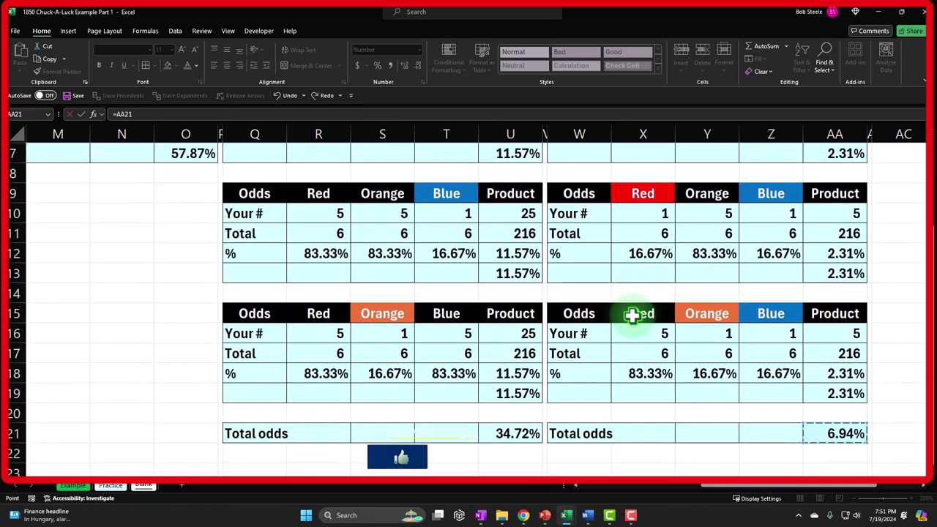
key(Return)
- Format the two-match odds in AE4 as a percentage with two decimal places
key(Right)
key(Right)
key(Up)
key(Up)
key(Up)
key(Up)
key(Down)
key(Down)
key(Left)
key(Left)
key(Left)
key(Down)
key(Right)
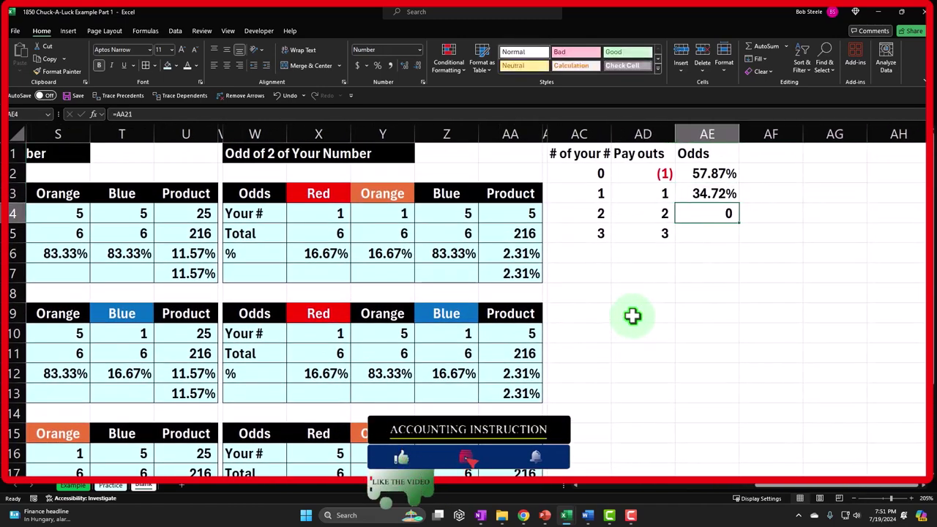
click(377, 66)
click(403, 65)
click(403, 65)
- Link the three-match odds in AE5 to the final percentage of the "Odds of 3 of your number" table with =I7
click(702, 234)
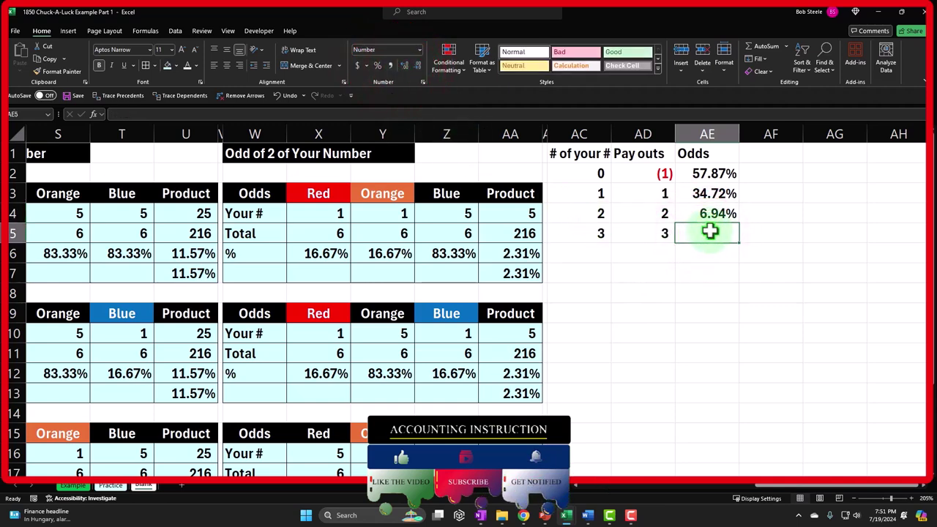
text(=)
key(Left)
key(Left)
key(Left)
key(Left)
key(Left)
key(Left)
key(Left)
key(Left)
key(Left)
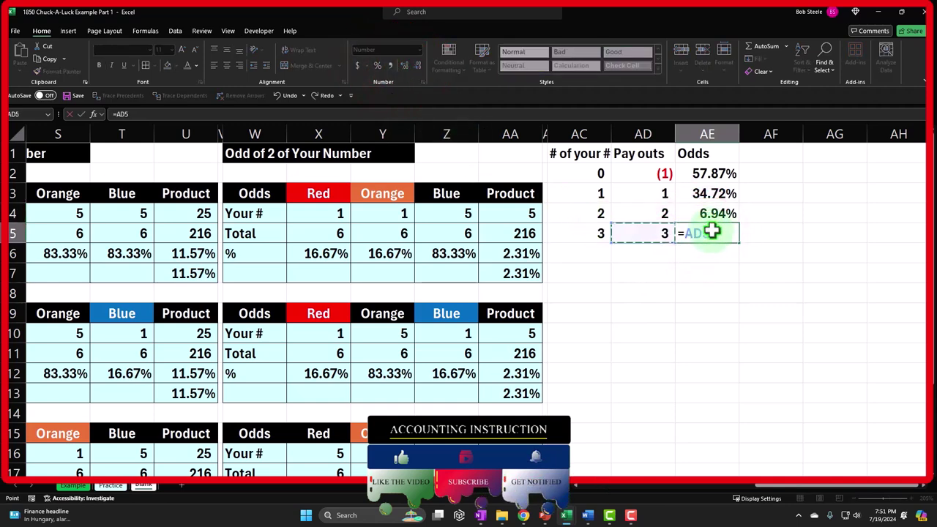
key(Left)
key(Left)
key(Left)
key(Left)
key(Left)
key(Left)
key(Left)
key(Left)
key(Left)
key(Left)
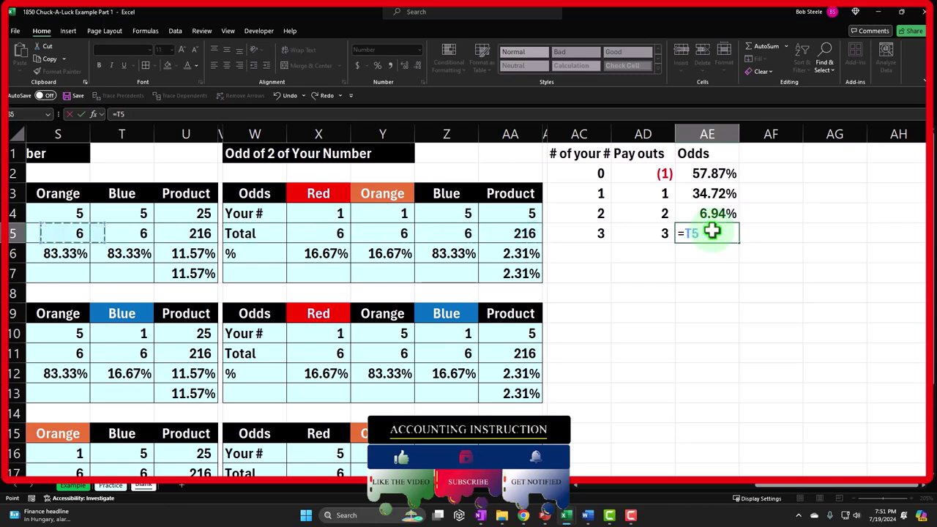
key(Left)
key(Left)
key(Left)
key(Left)
key(Left)
key(Left)
key(Left)
key(Left)
key(Left)
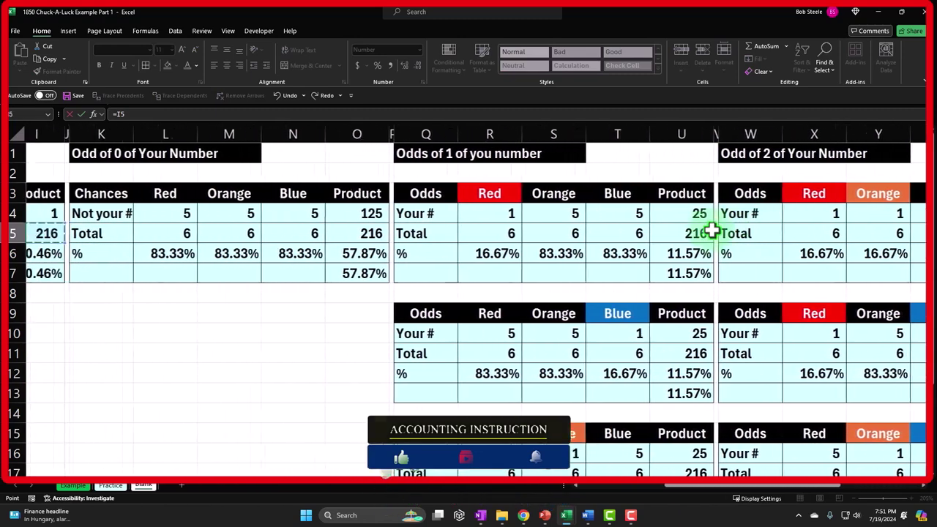
key(Left)
key(Right)
key(Right)
key(Right)
key(Right)
key(Right)
key(Right)
key(Down)
key(Down)
key(Right)
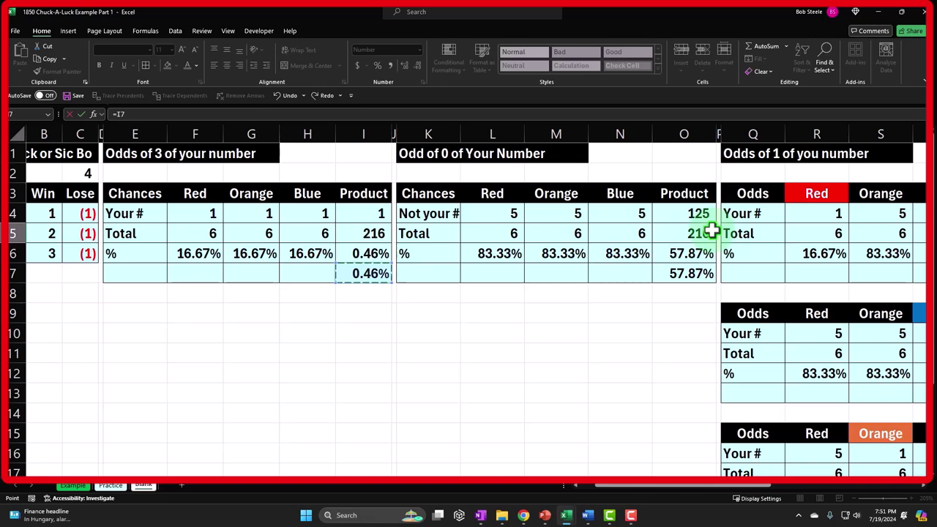
key(Return)
- Format the three-match odds in AE5 as a percentage with two decimal places
key(Right)
key(Up)
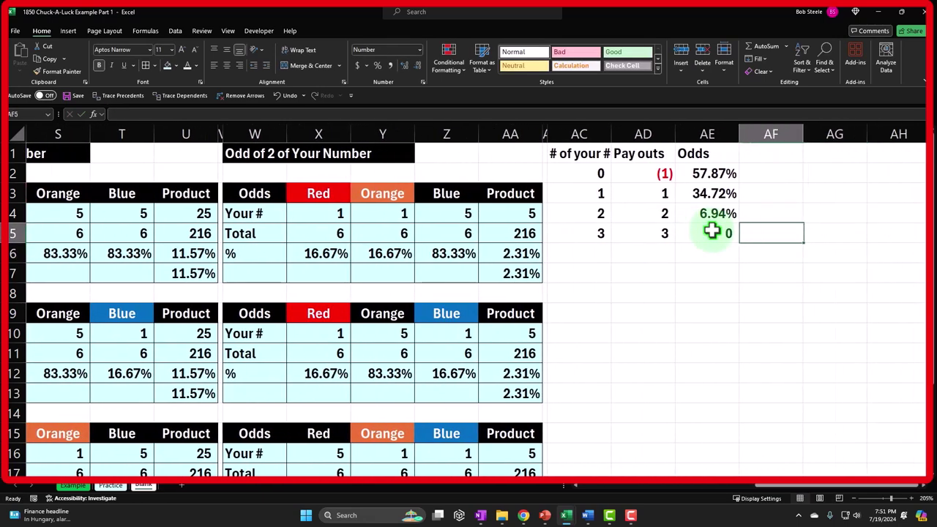
key(Left)
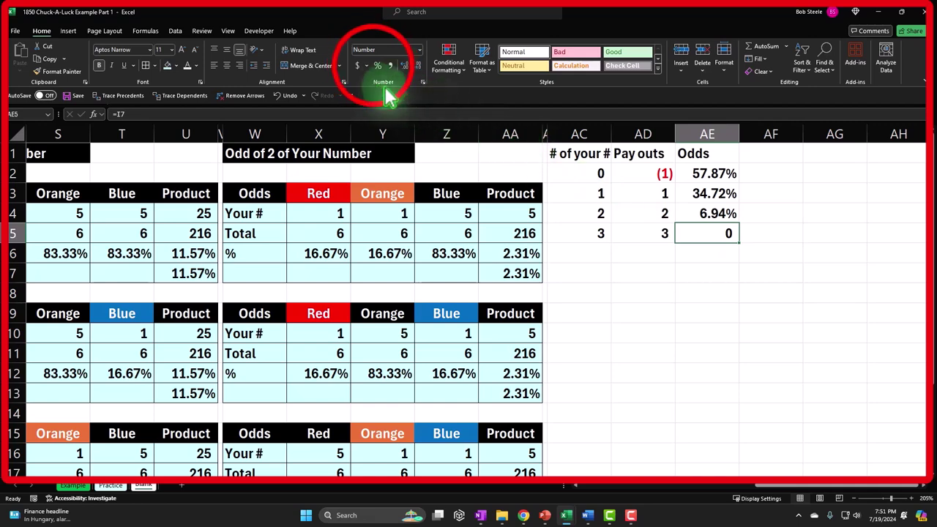
click(376, 66)
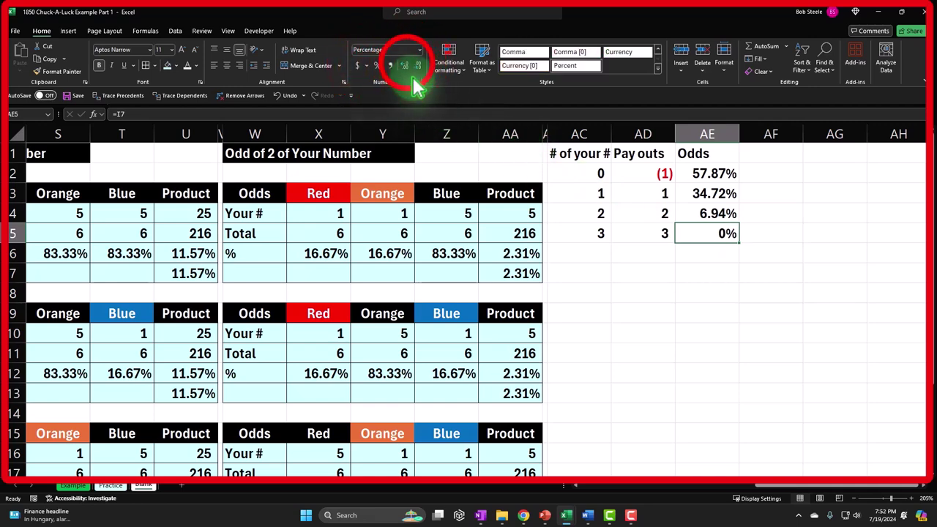
click(405, 65)
click(407, 66)
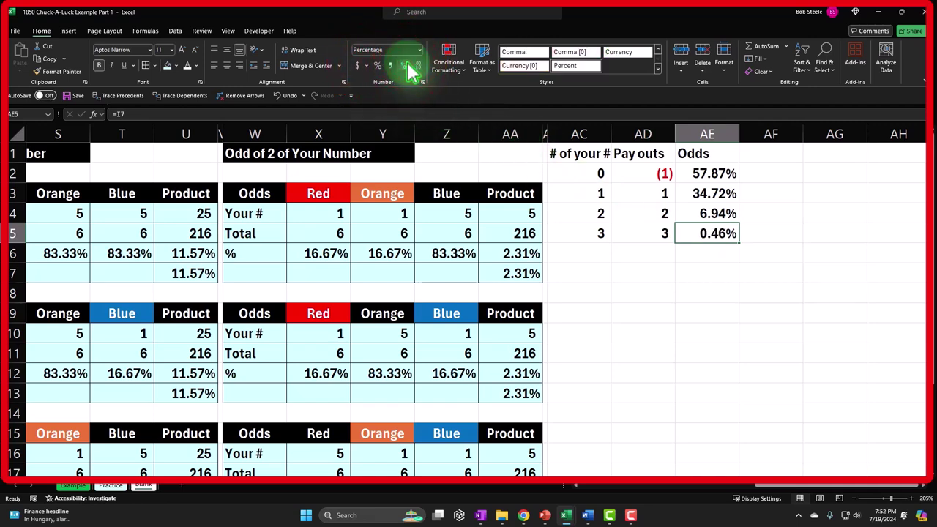
click(699, 353)
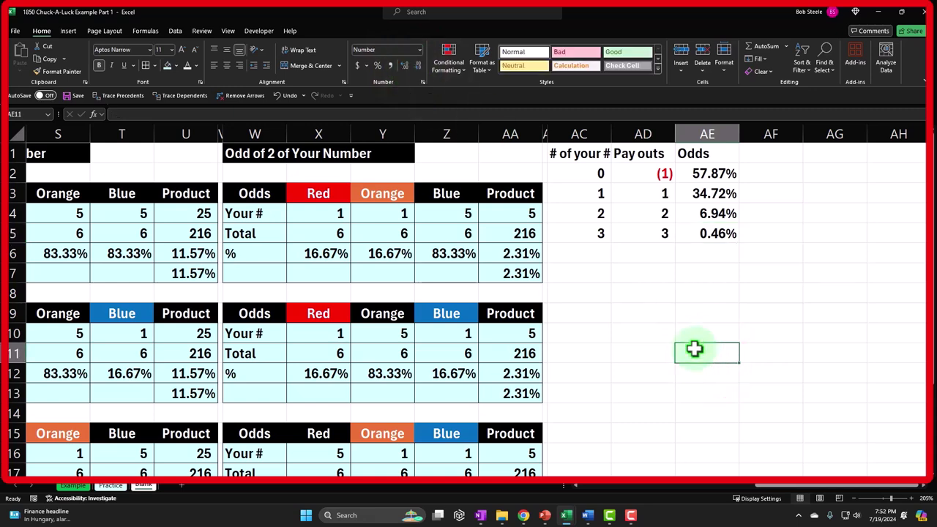
- Label AC6 "Total" and sum the odds column in AE6 with =SUM(AE2:AE5)
drag(561, 153, 697, 148)
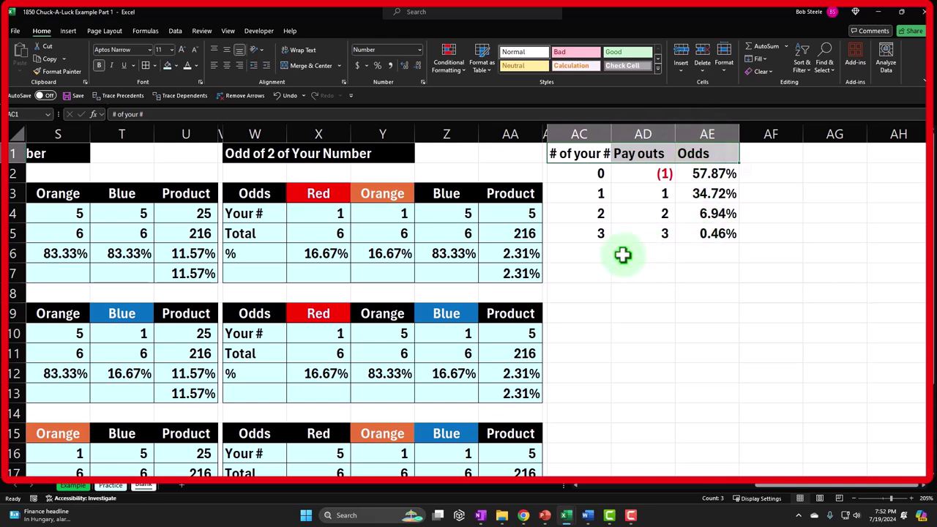
click(592, 253)
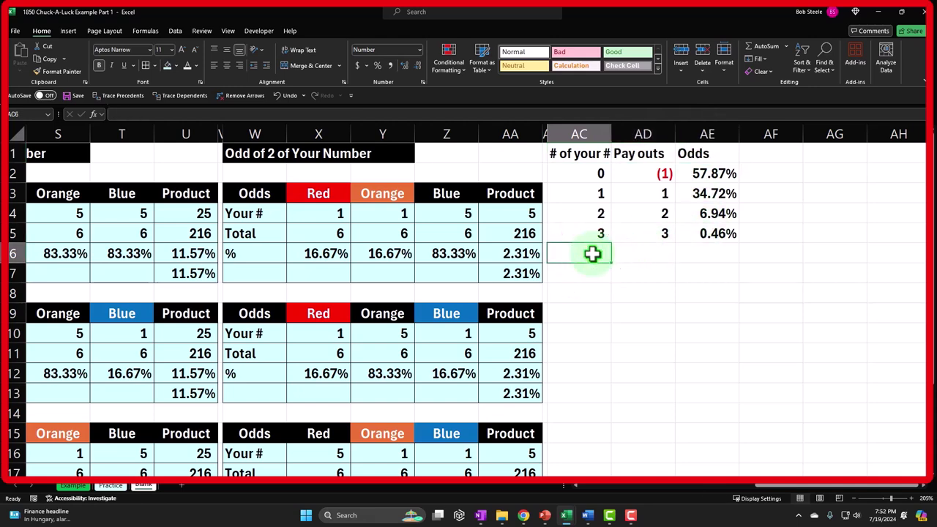
text(Total)
key(Tab)
key(Tab)
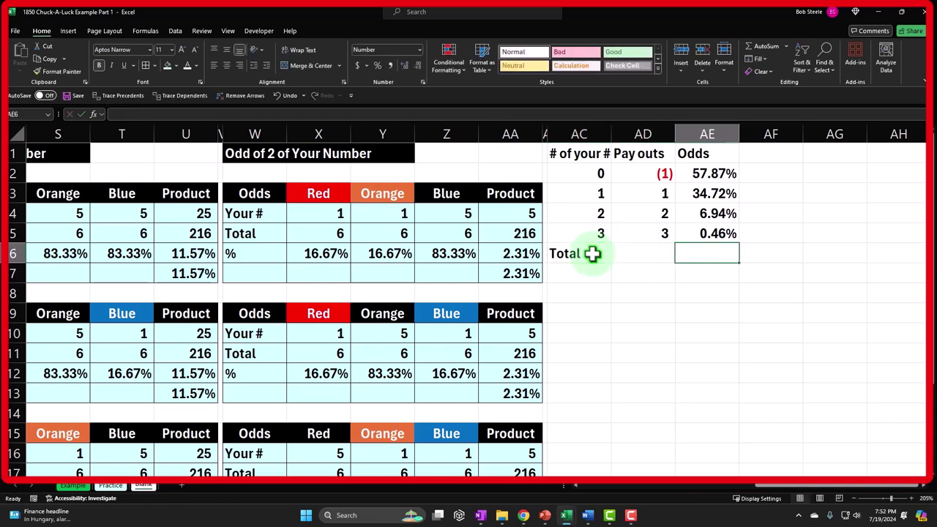
text(=sum()
key(Up)
key(shift+Up)
key(shift+Up)
key(shift+Up)
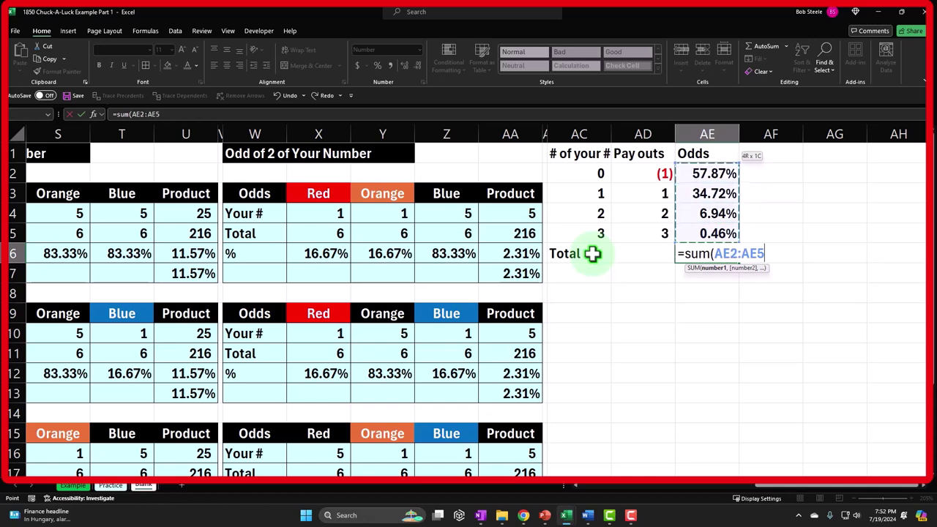
key(Return)
- Format the total odds in AE6 as a percentage with two decimal places
key(Up)
key(Right)
key(Right)
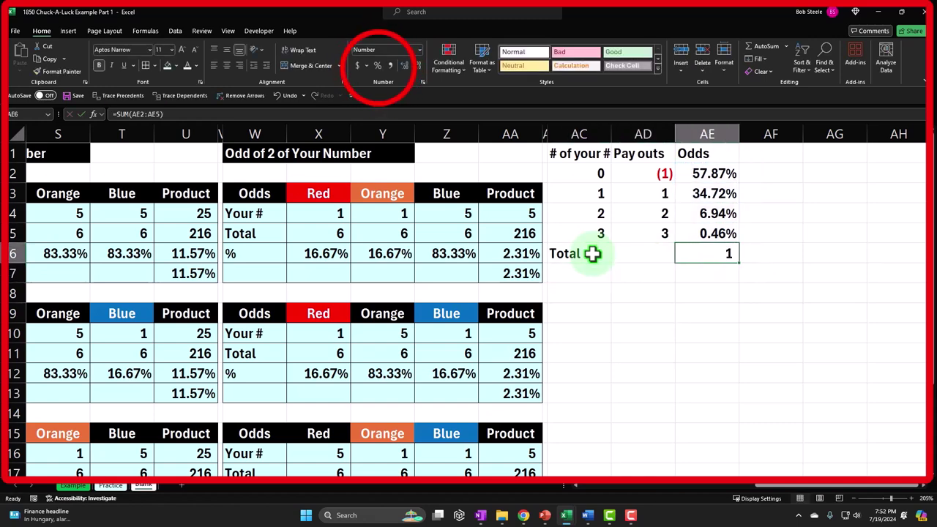
click(377, 65)
click(406, 65)
click(409, 67)
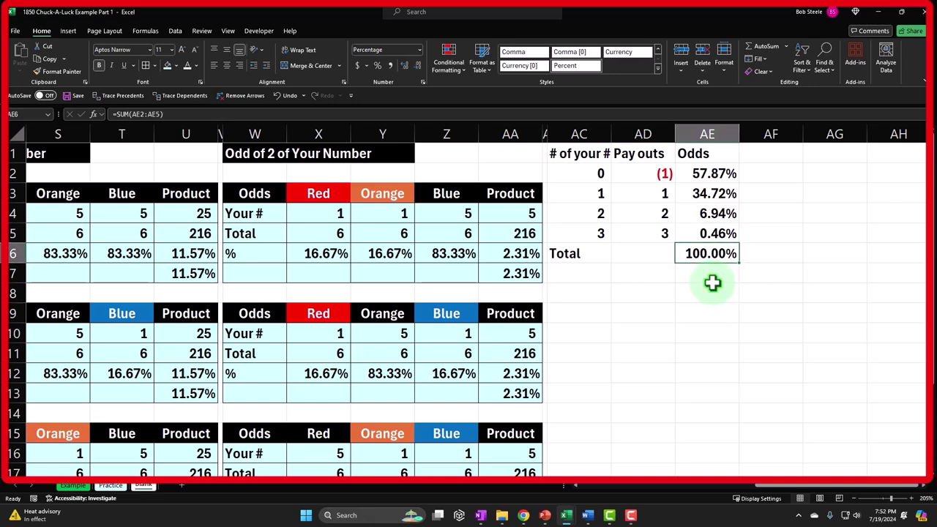
- Add the header "Expected Value" in AF1 and fit column AF to its width
key(Right)
key(Up)
key(Up)
key(Up)
key(Up)
key(Up)
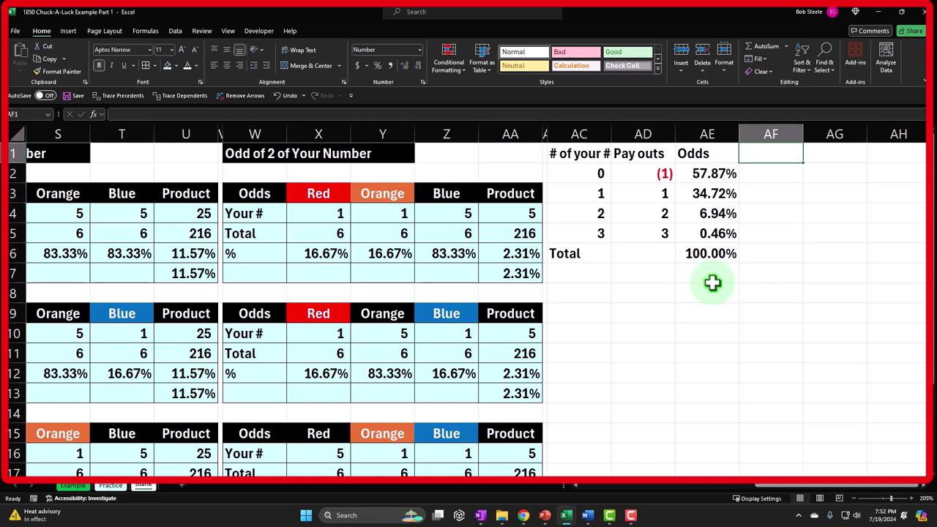
text(Expecte)
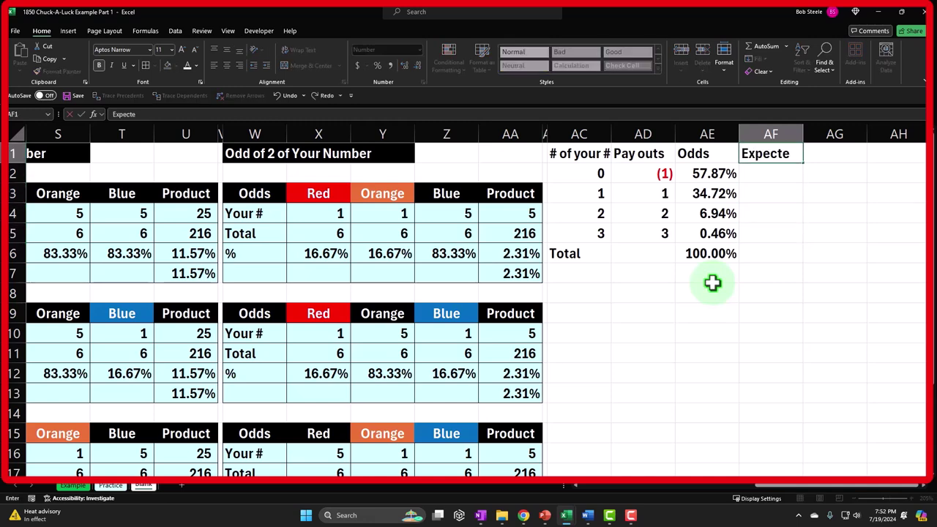
text(d Value)
key(Return)
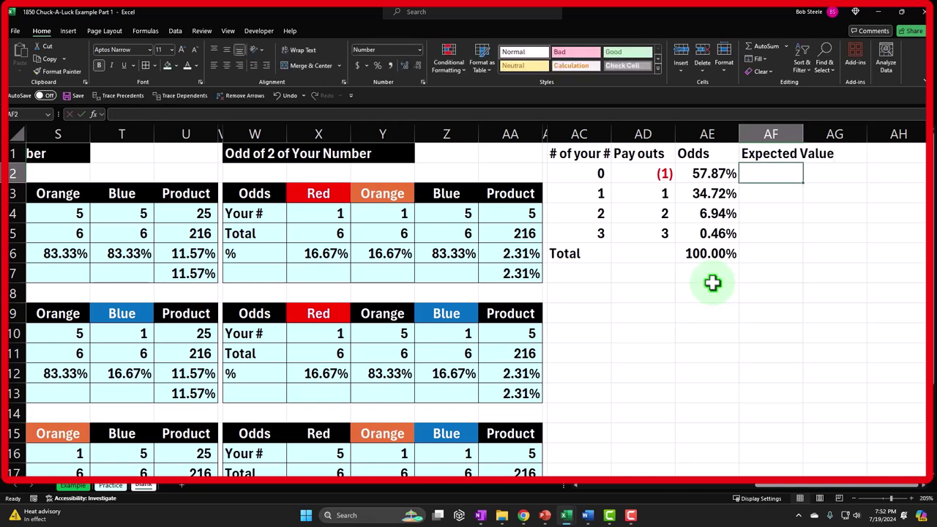
double_click(803, 134)
- Format the summary table's header row AC1:AF1 with a black fill and white text
drag(569, 158, 747, 153)
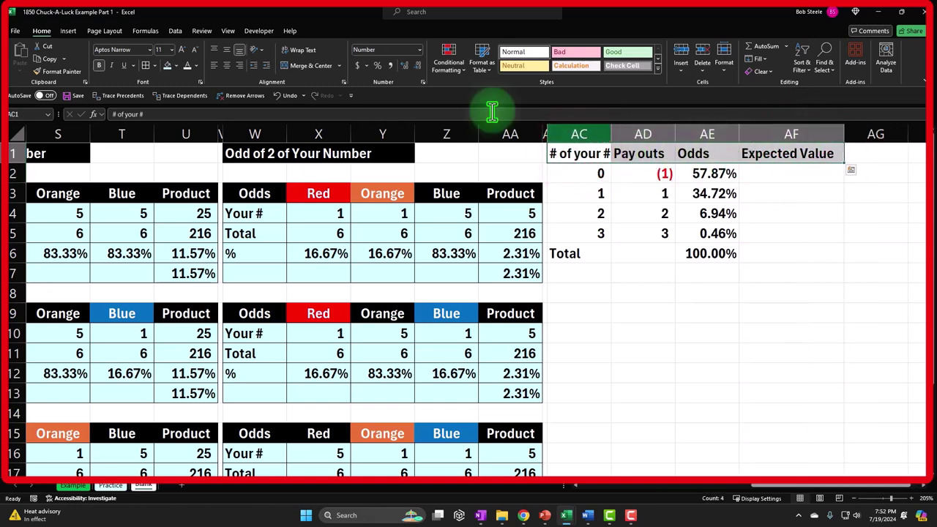
click(176, 65)
click(180, 93)
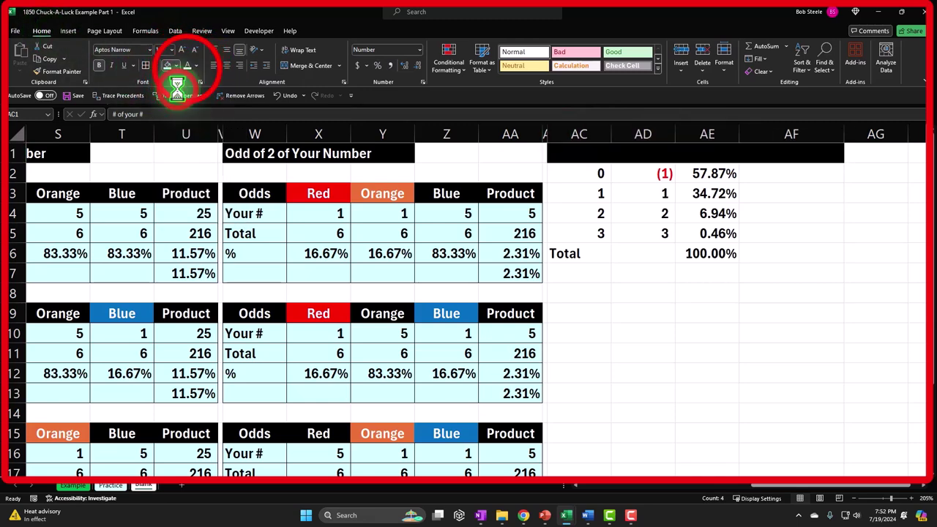
- Calculate the expected value for 0 matches in AF2 with =AD2*AE2 and show it with four decimal places
click(774, 177)
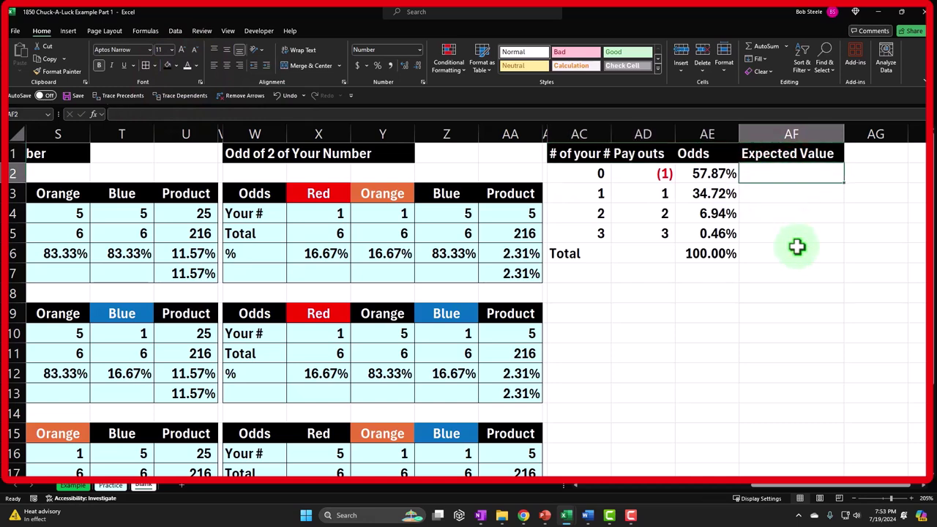
text(=)
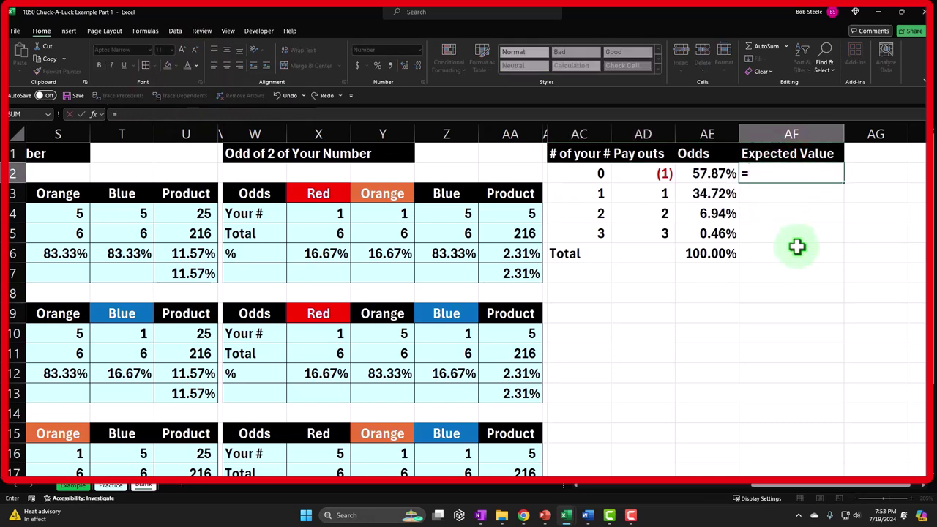
key(Left)
key(Left)
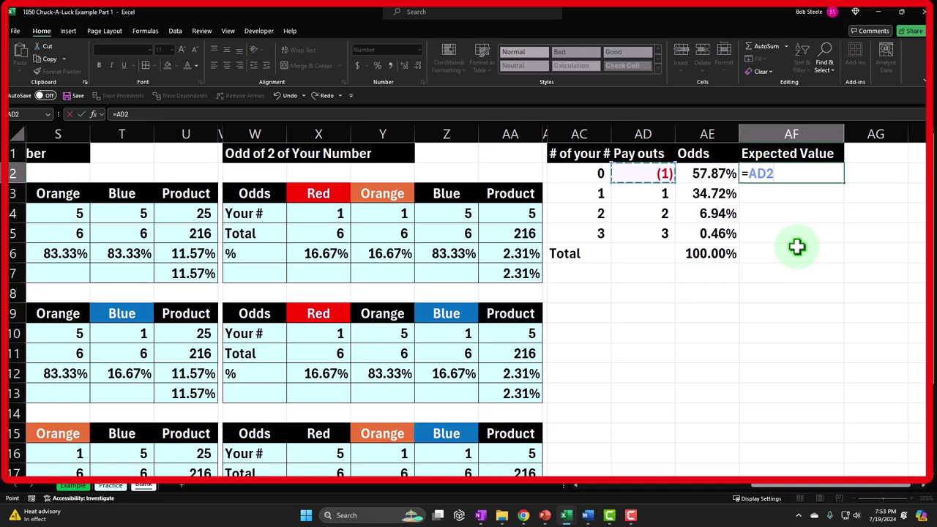
text(*)
key(Left)
key(Return)
key(Up)
click(403, 65)
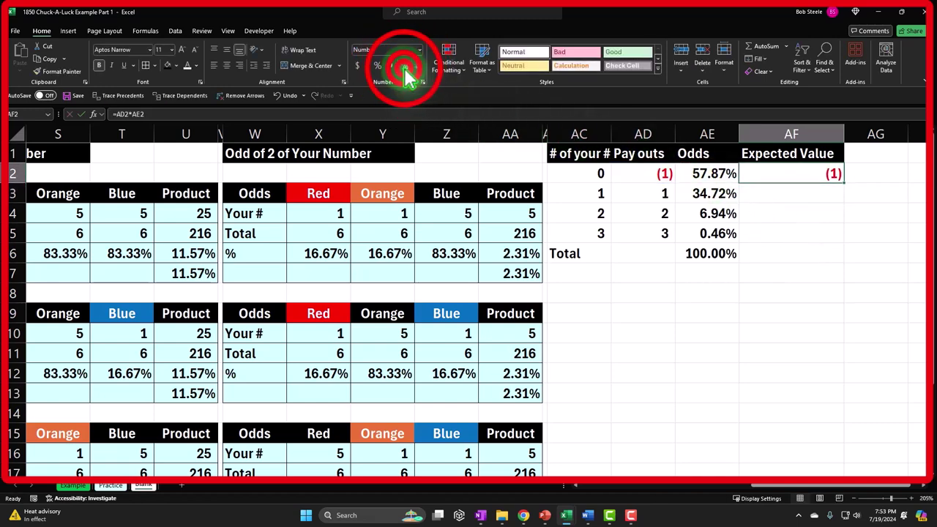
click(407, 73)
click(408, 74)
click(414, 73)
- Calculate the expected value for 1 match in AF3 with =AD3*AE3 and show it with four decimal places
click(810, 194)
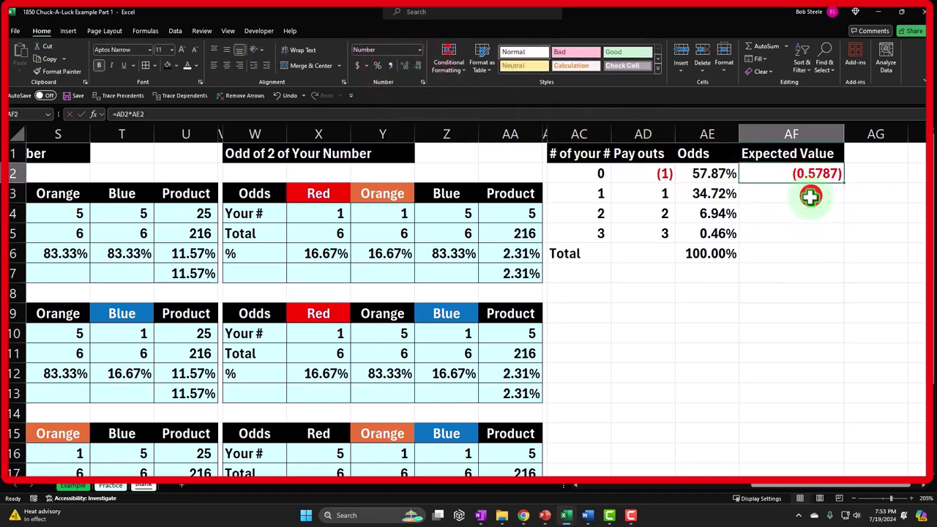
text(=)
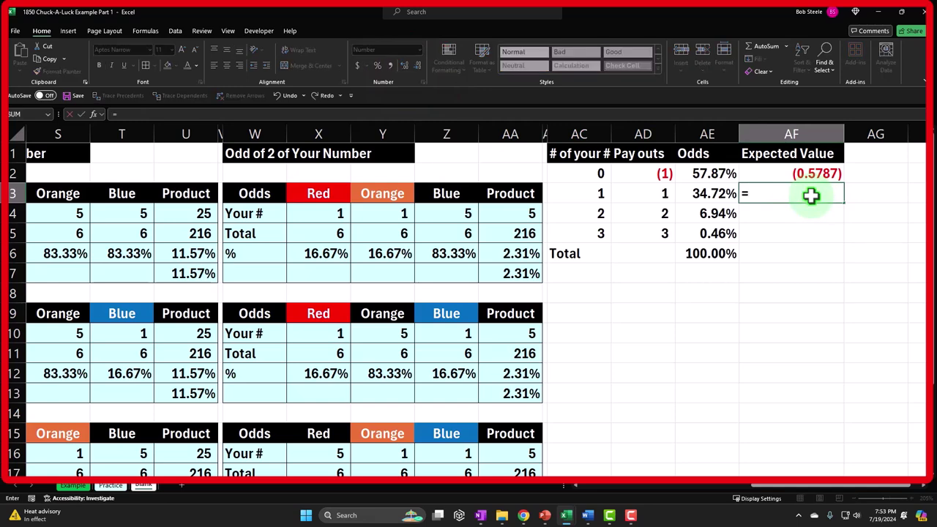
key(Left)
key(Left)
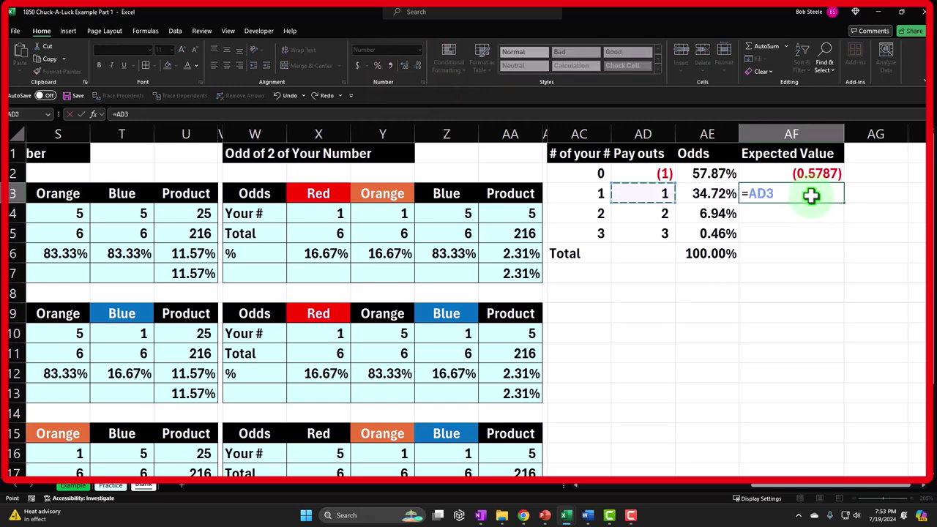
text(*)
key(Left)
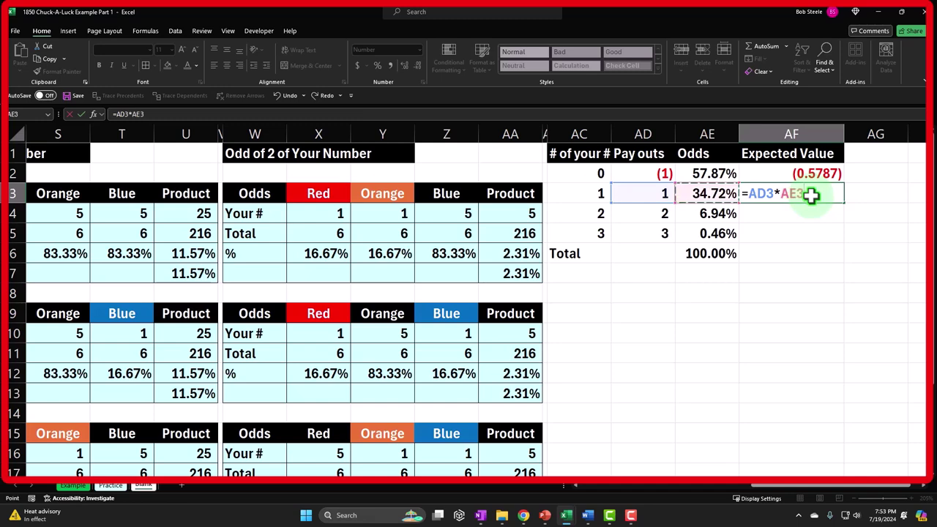
key(ctrl+Return)
click(402, 66)
click(402, 66)
click(402, 66)
click(402, 66)
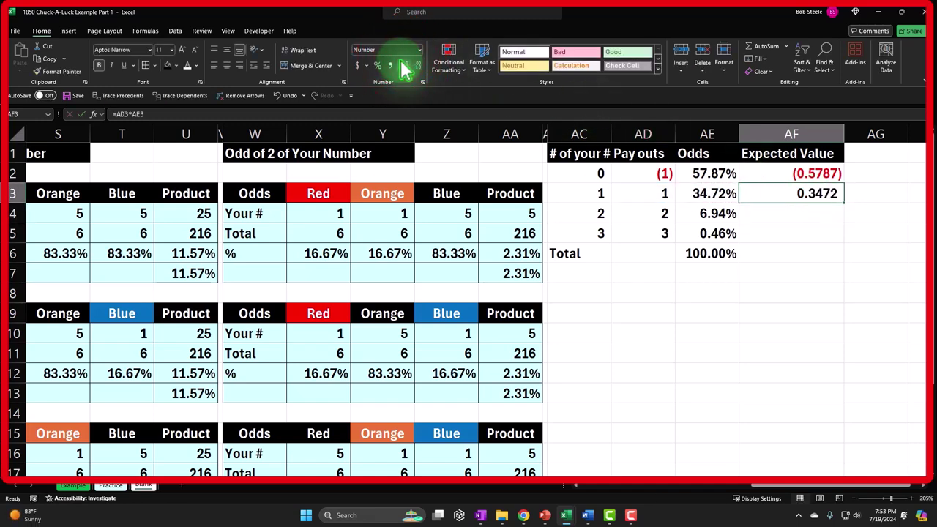
- Calculate the expected value for 2 matches in AF4 with =AD4*AE4 and show it with four decimal places
key(Return)
text(=)
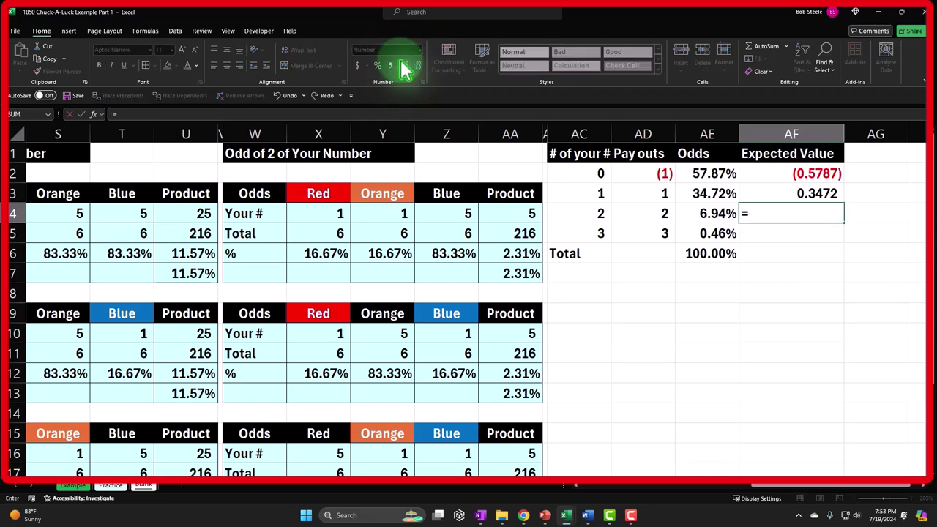
key(Left)
key(Left)
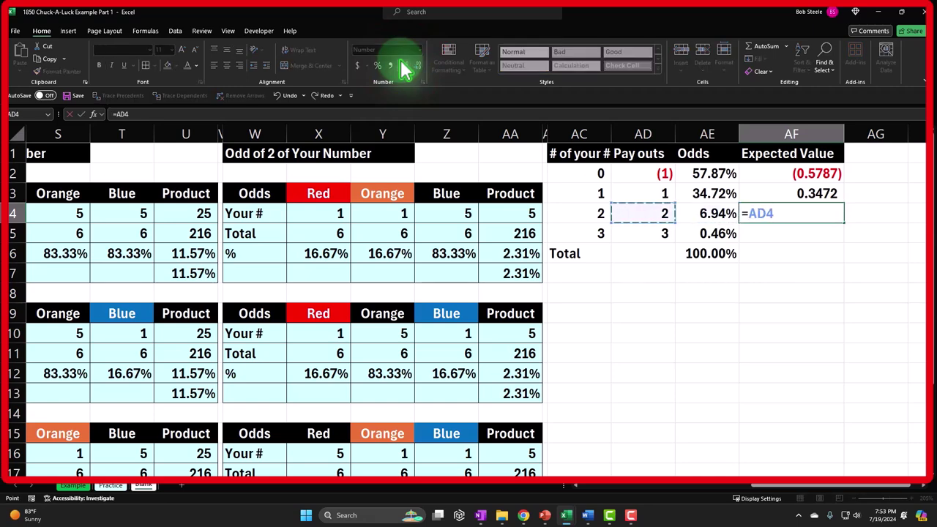
text(*)
key(Left)
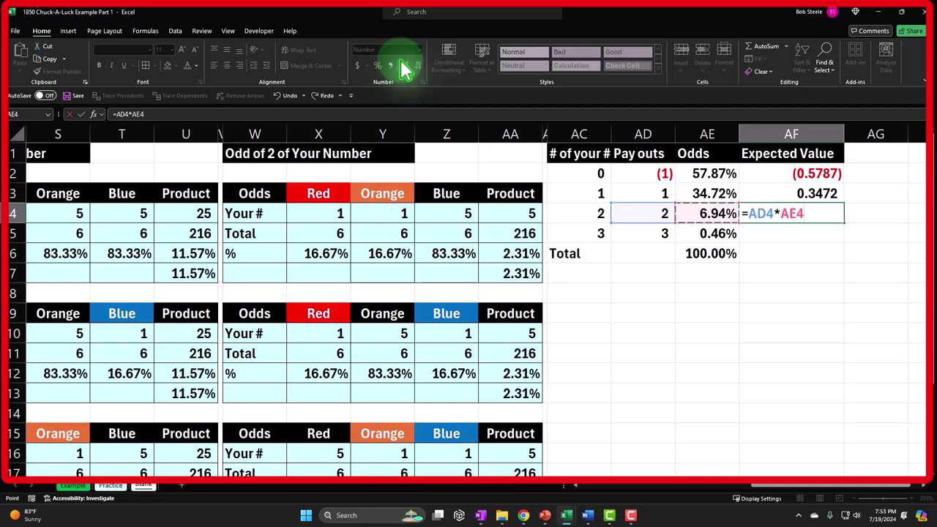
key(Return)
key(Up)
click(404, 66)
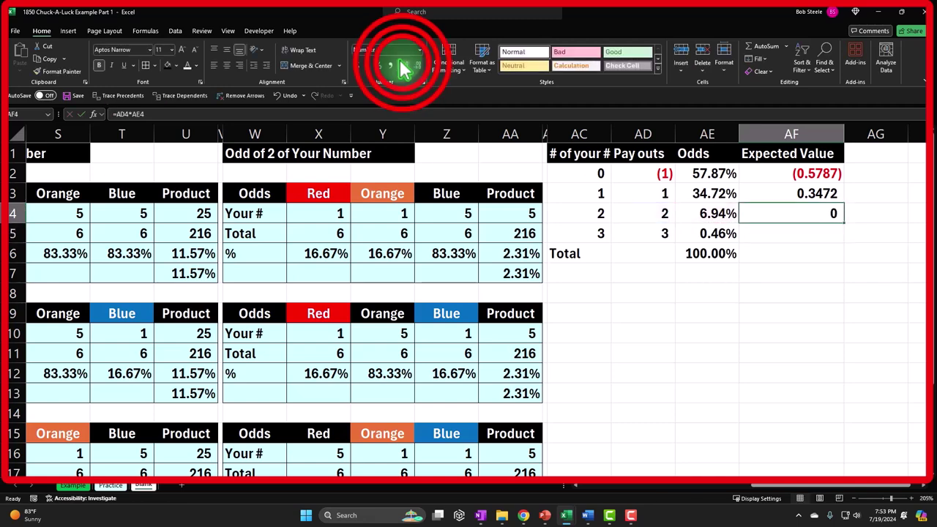
click(403, 66)
click(404, 66)
click(403, 66)
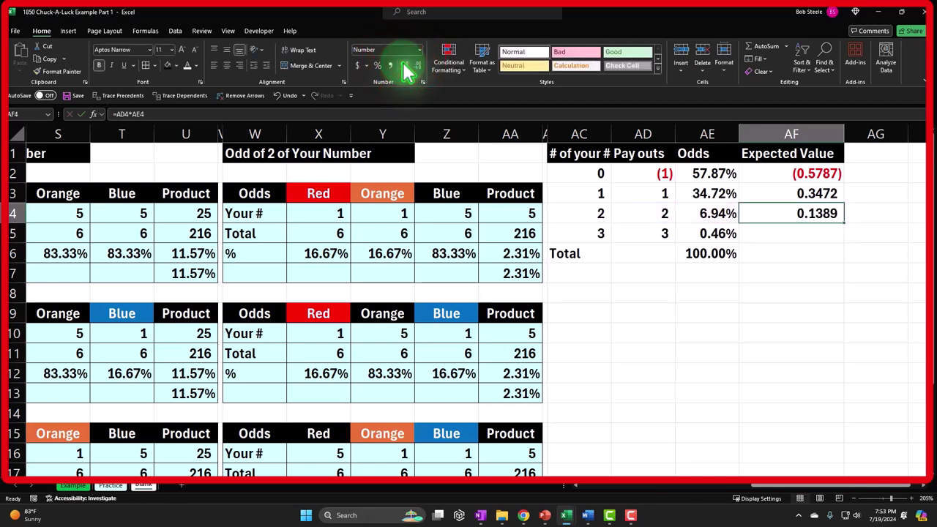
- Calculate the expected value for 3 matches in AF5 with =AD5*AE5 and show it with four decimal places
key(Return)
text(=)
key(Left)
key(Left)
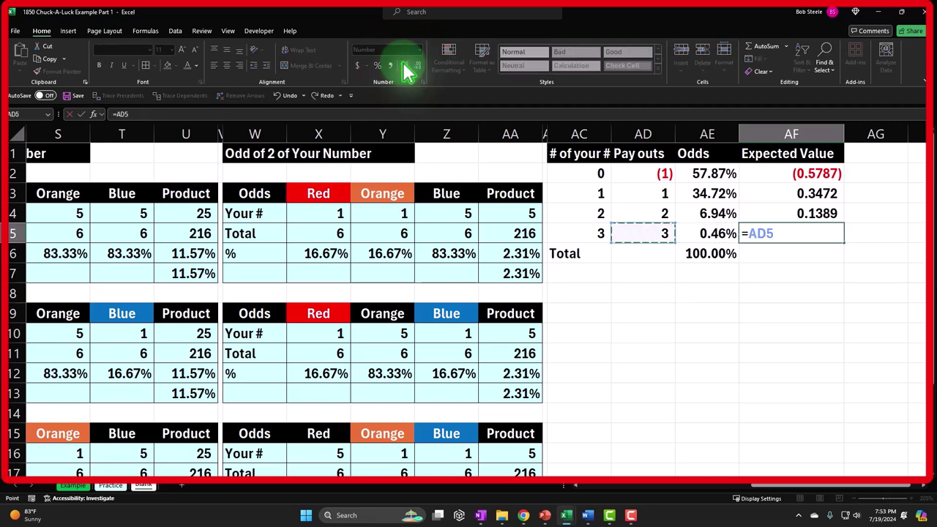
text(*)
key(Left)
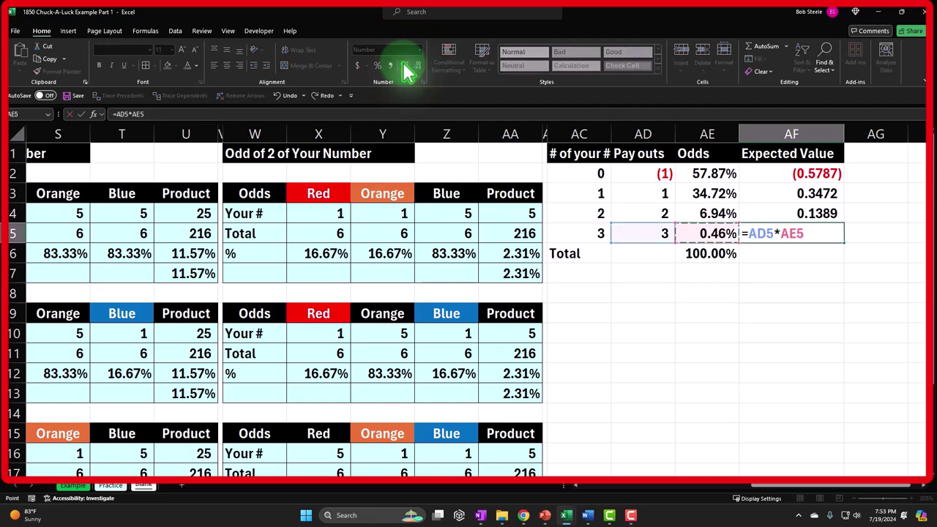
key(Return)
key(Up)
click(403, 66)
click(405, 66)
click(405, 67)
click(405, 67)
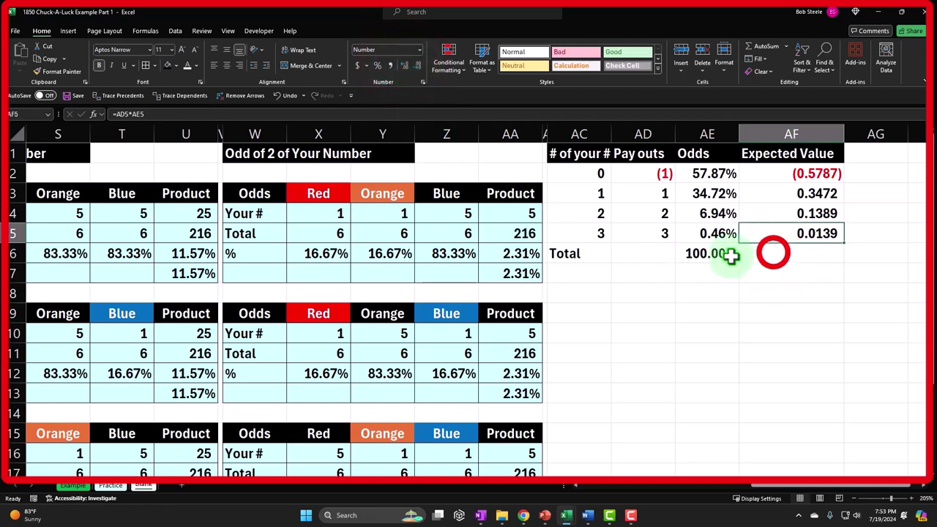
- Total the expected values in AF6 with =SUM(AF2:AF5) and show the result with four decimal places
click(775, 254)
text(=sum()
key(Up)
key(shift+Up)
key(shift+Up)
key(shift+Up)
key(ctrl+Return)
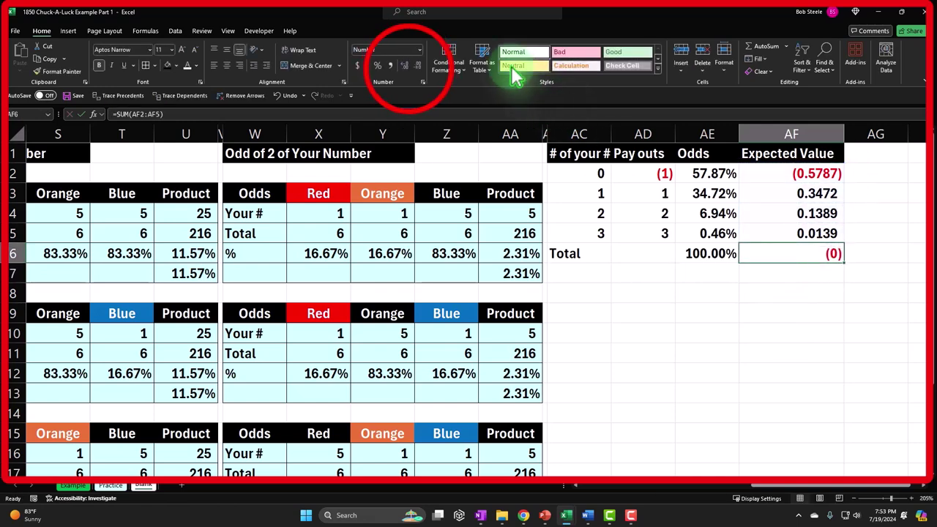
click(407, 66)
click(406, 66)
click(406, 66)
click(406, 66)
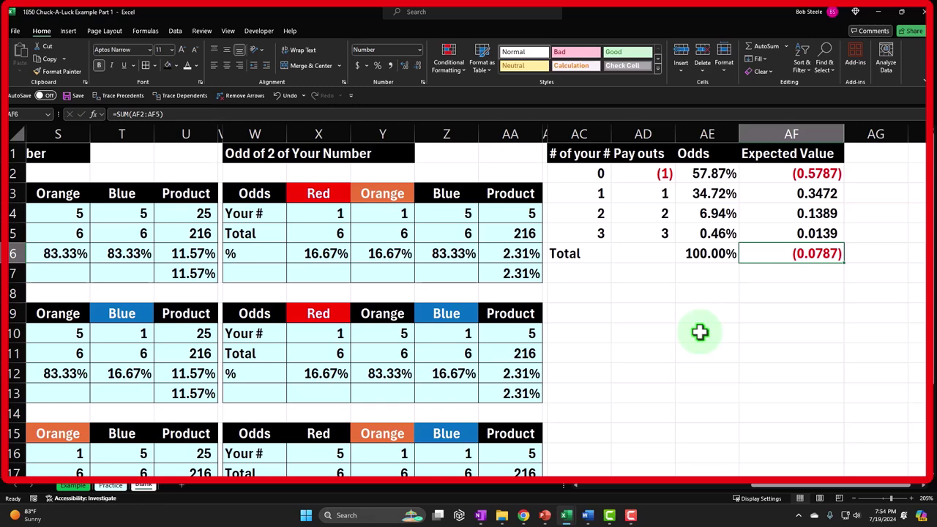
- Format the summary table's body AC2:AF6 with all borders and the recently used light blue fill
drag(574, 173, 772, 253)
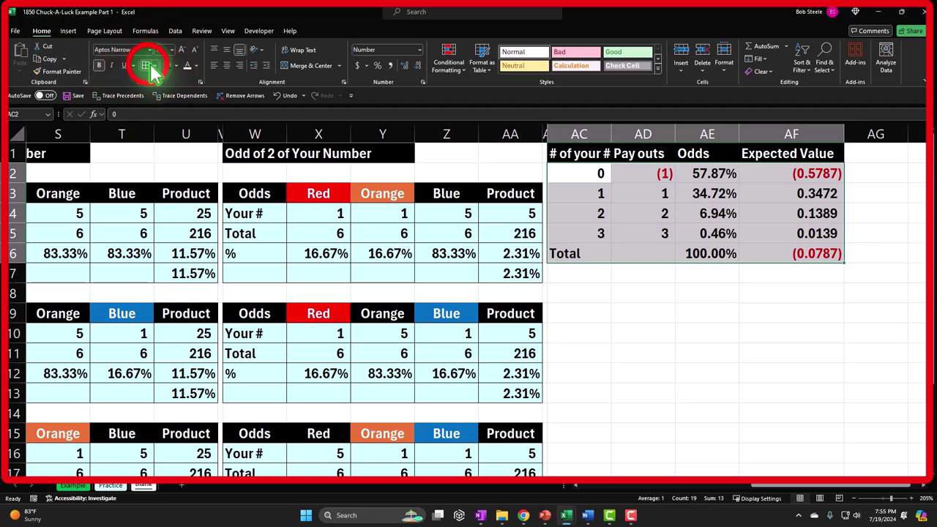
click(175, 65)
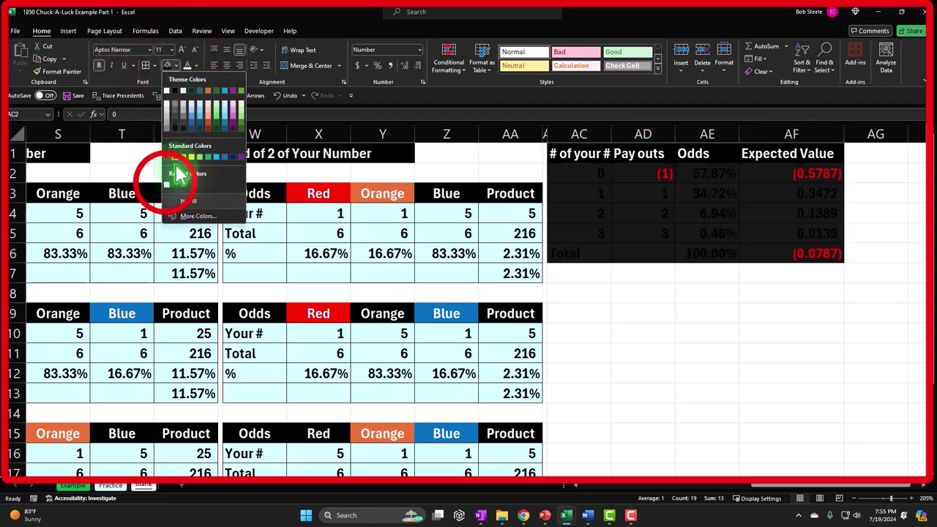
click(622, 303)
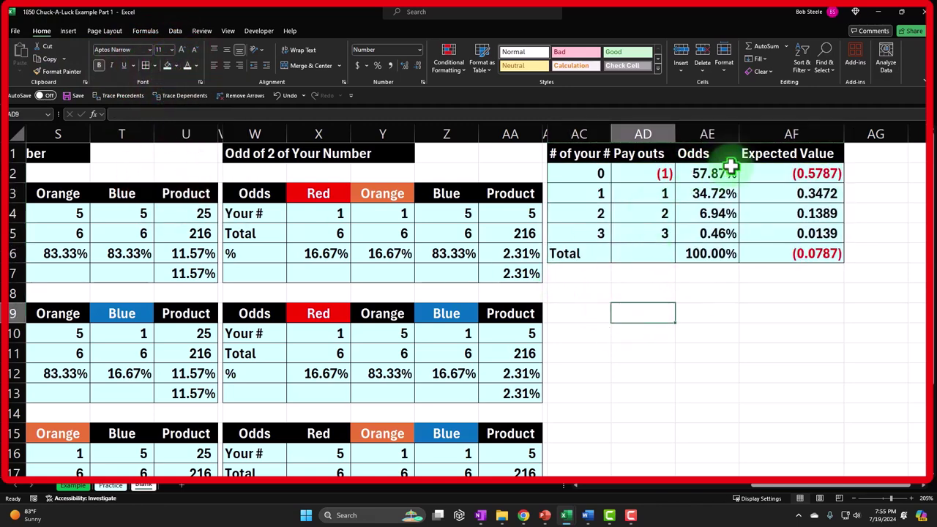
- Center the summary table's header texts in AC1:AF1
drag(586, 154, 779, 153)
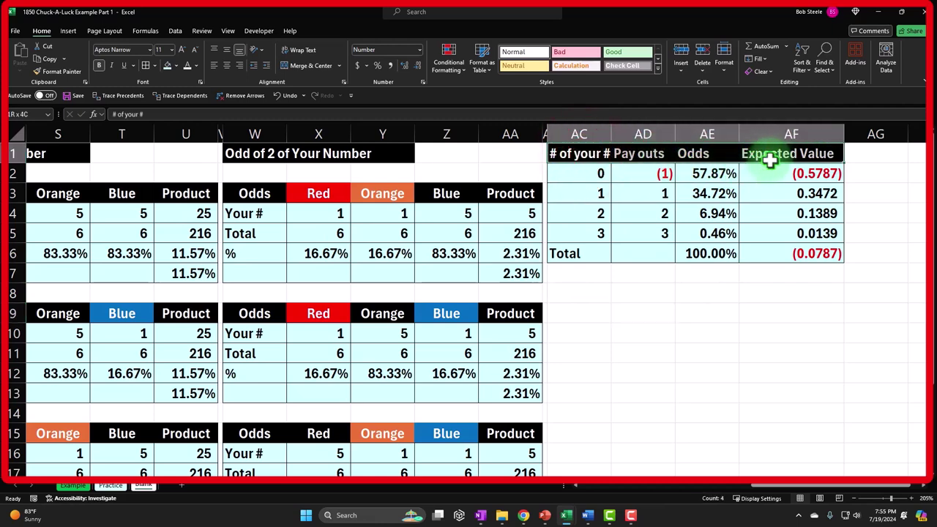
click(228, 65)
click(271, 188)
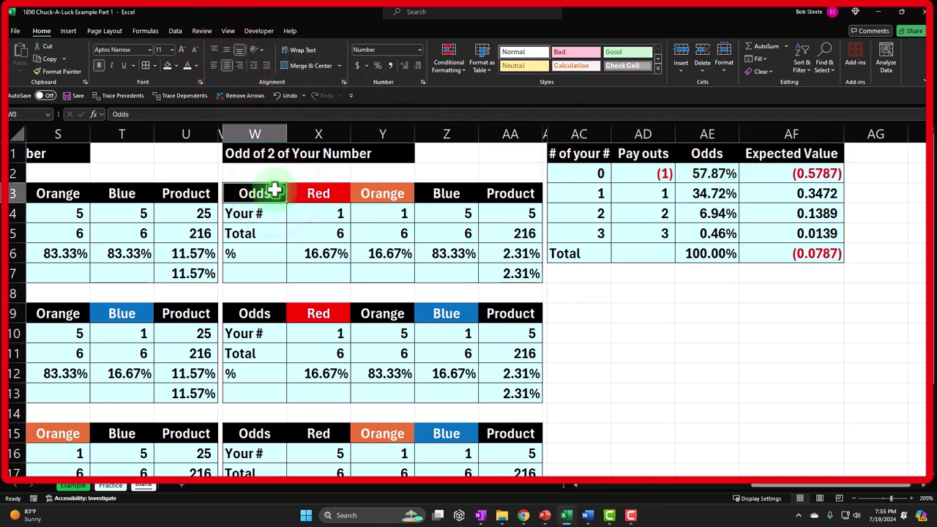
- Run a spelling check on the whole sheet, continuing from its beginning, and close the check
click(201, 31)
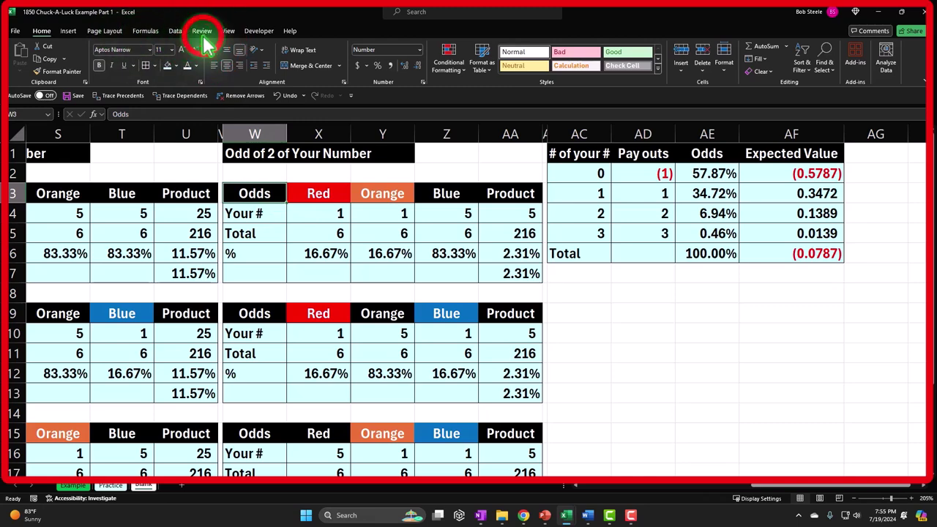
click(21, 58)
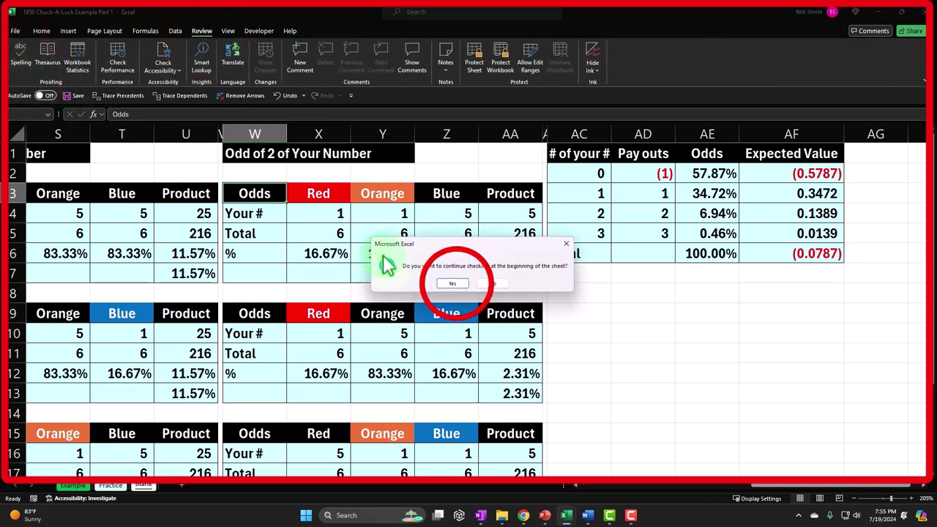
click(469, 282)
click(470, 282)
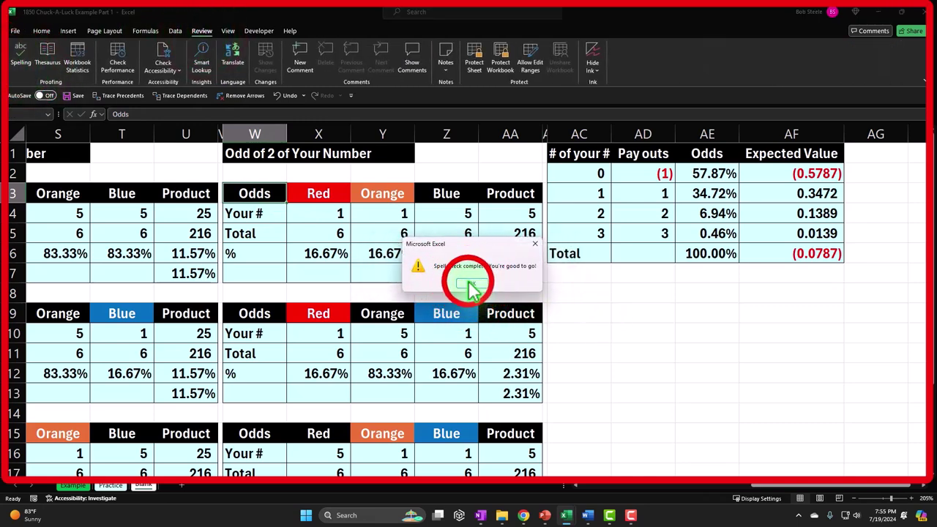
click(650, 306)
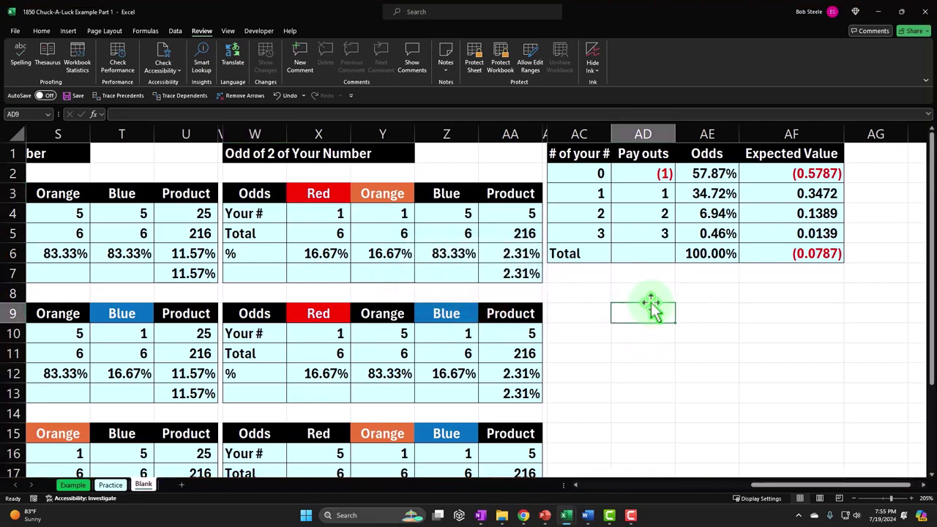